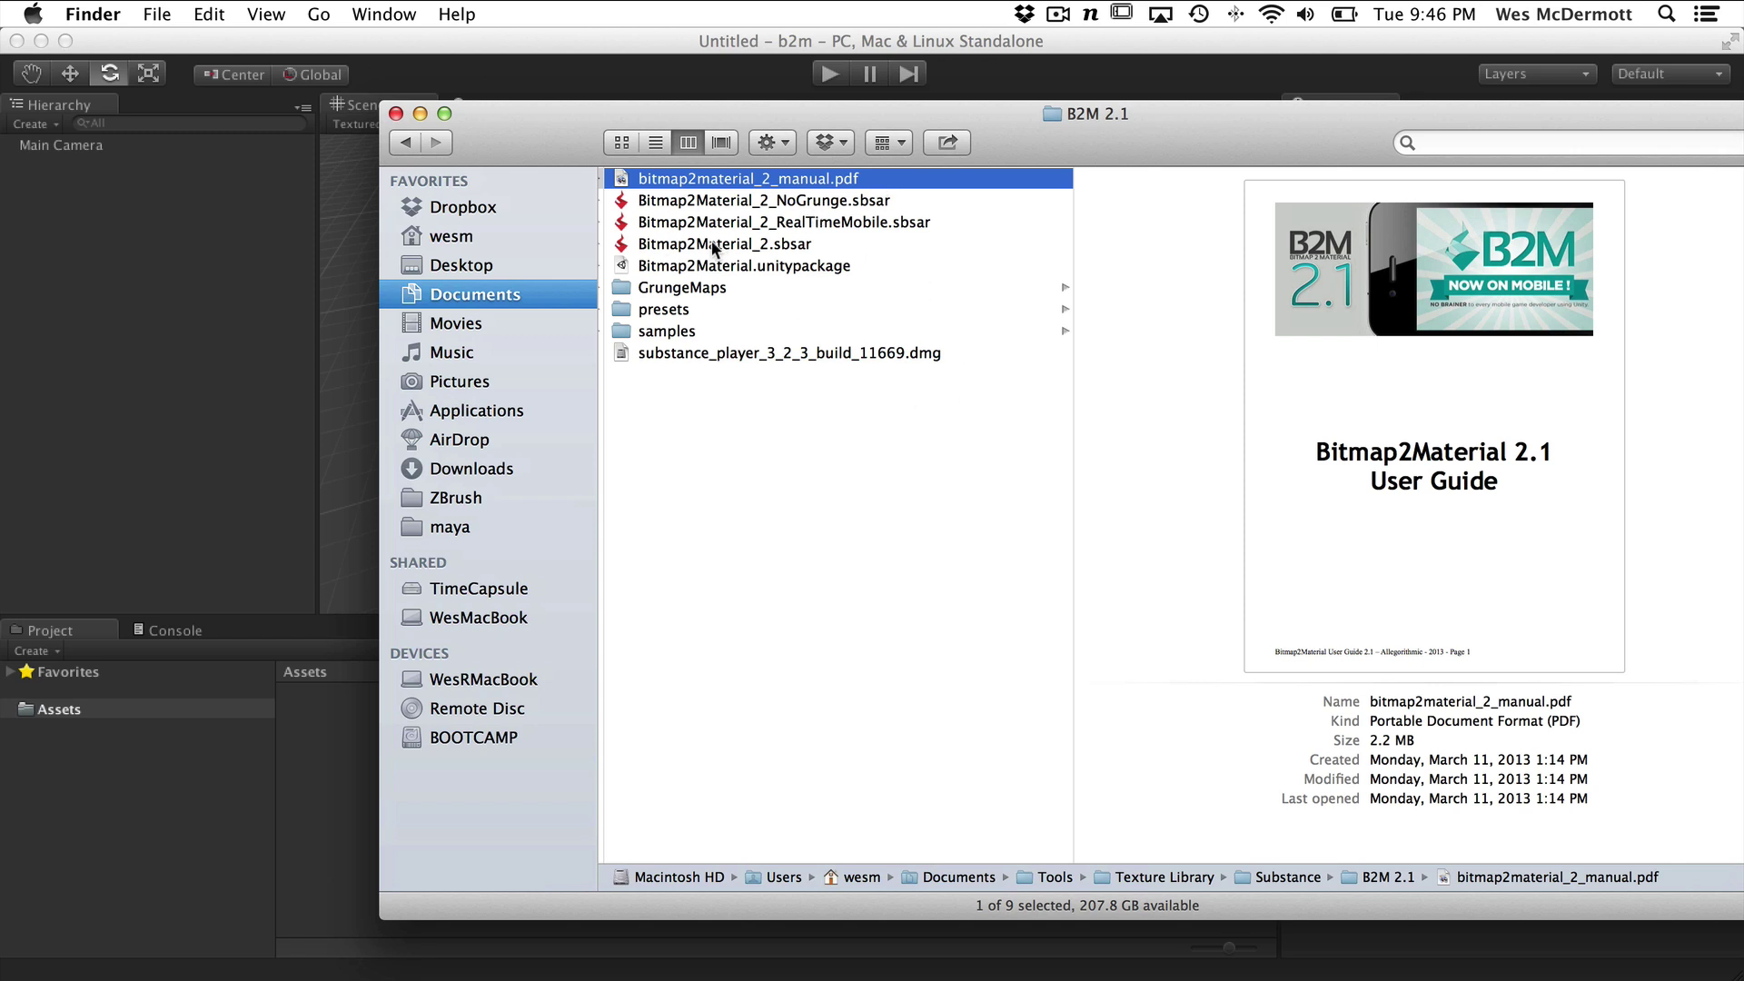
Examine the B2M 2.1 folder's Substance archives and the contents of its GrungeMaps, presets and samples folders
click(708, 202)
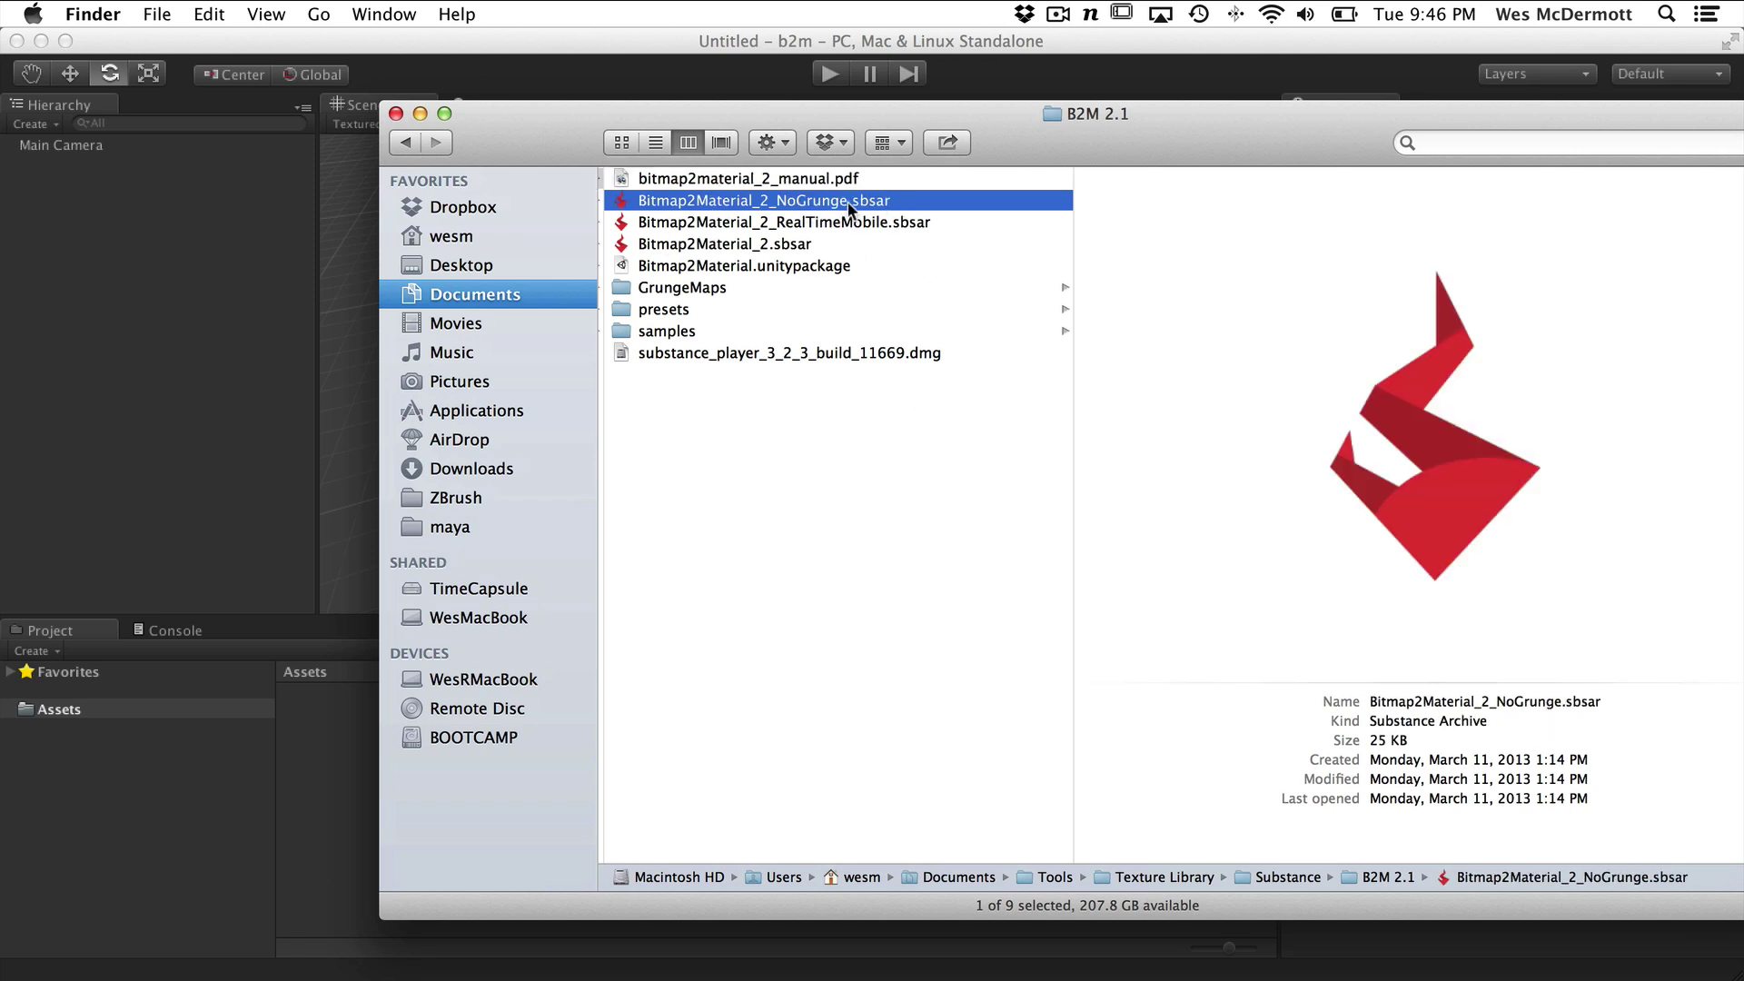
click(741, 223)
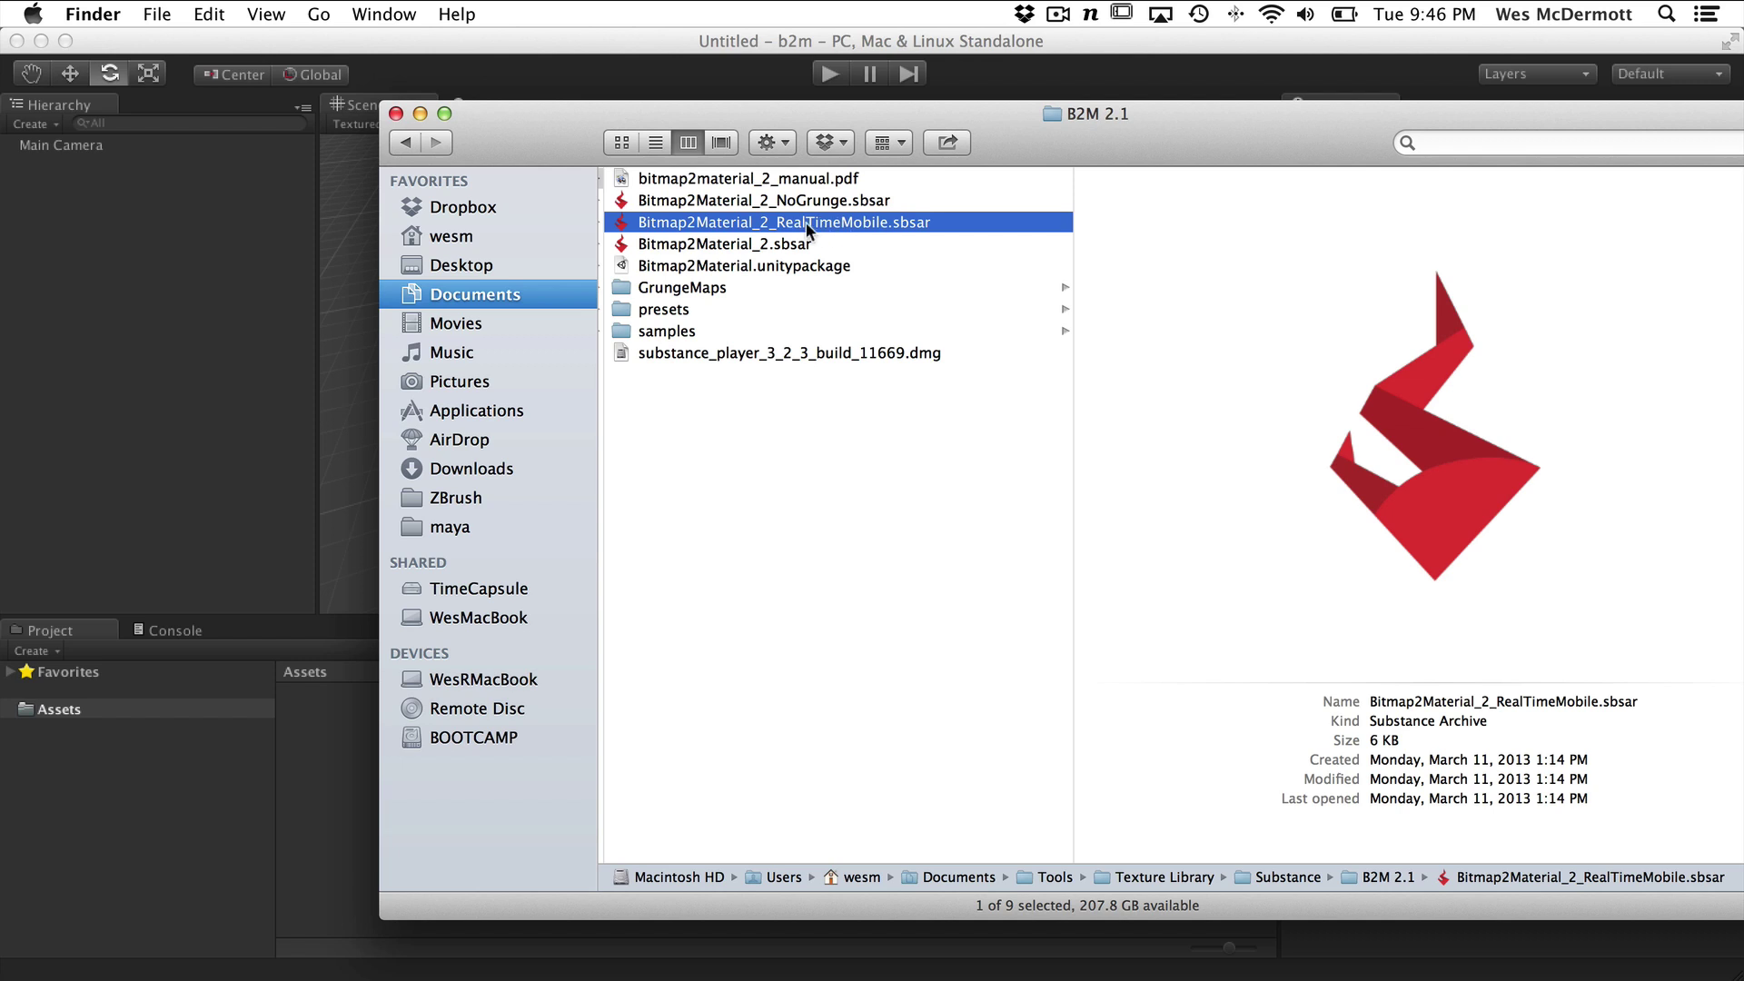
click(713, 245)
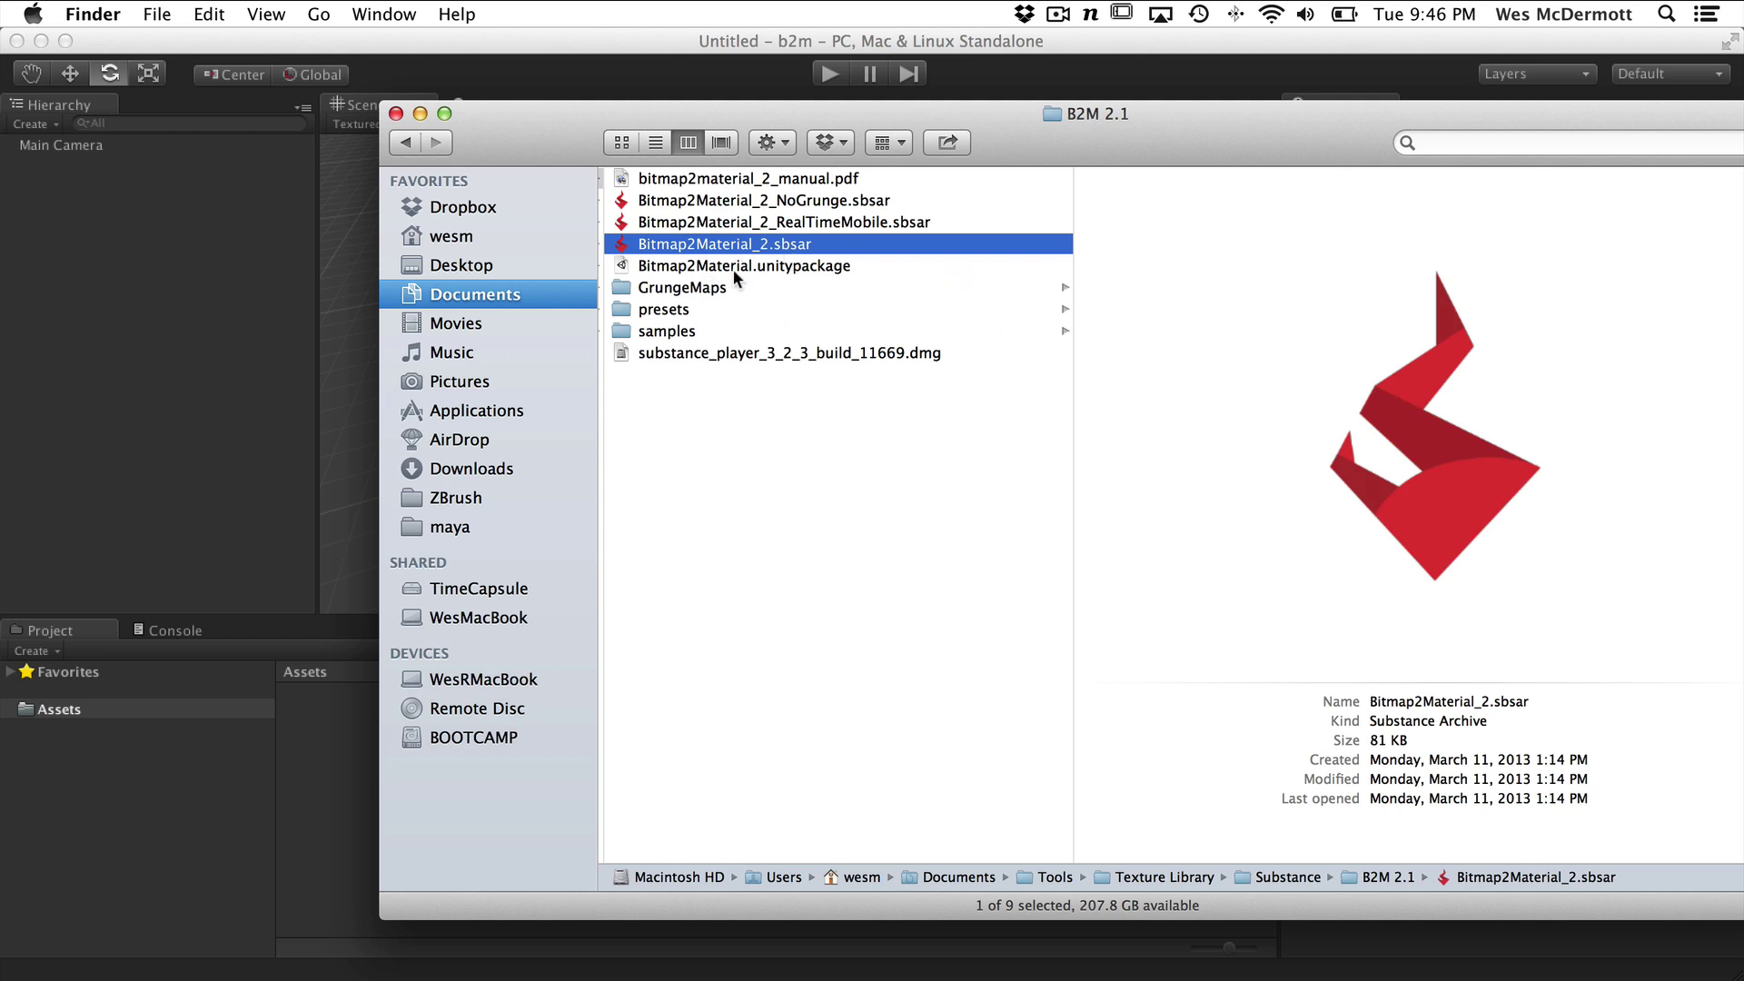
click(683, 287)
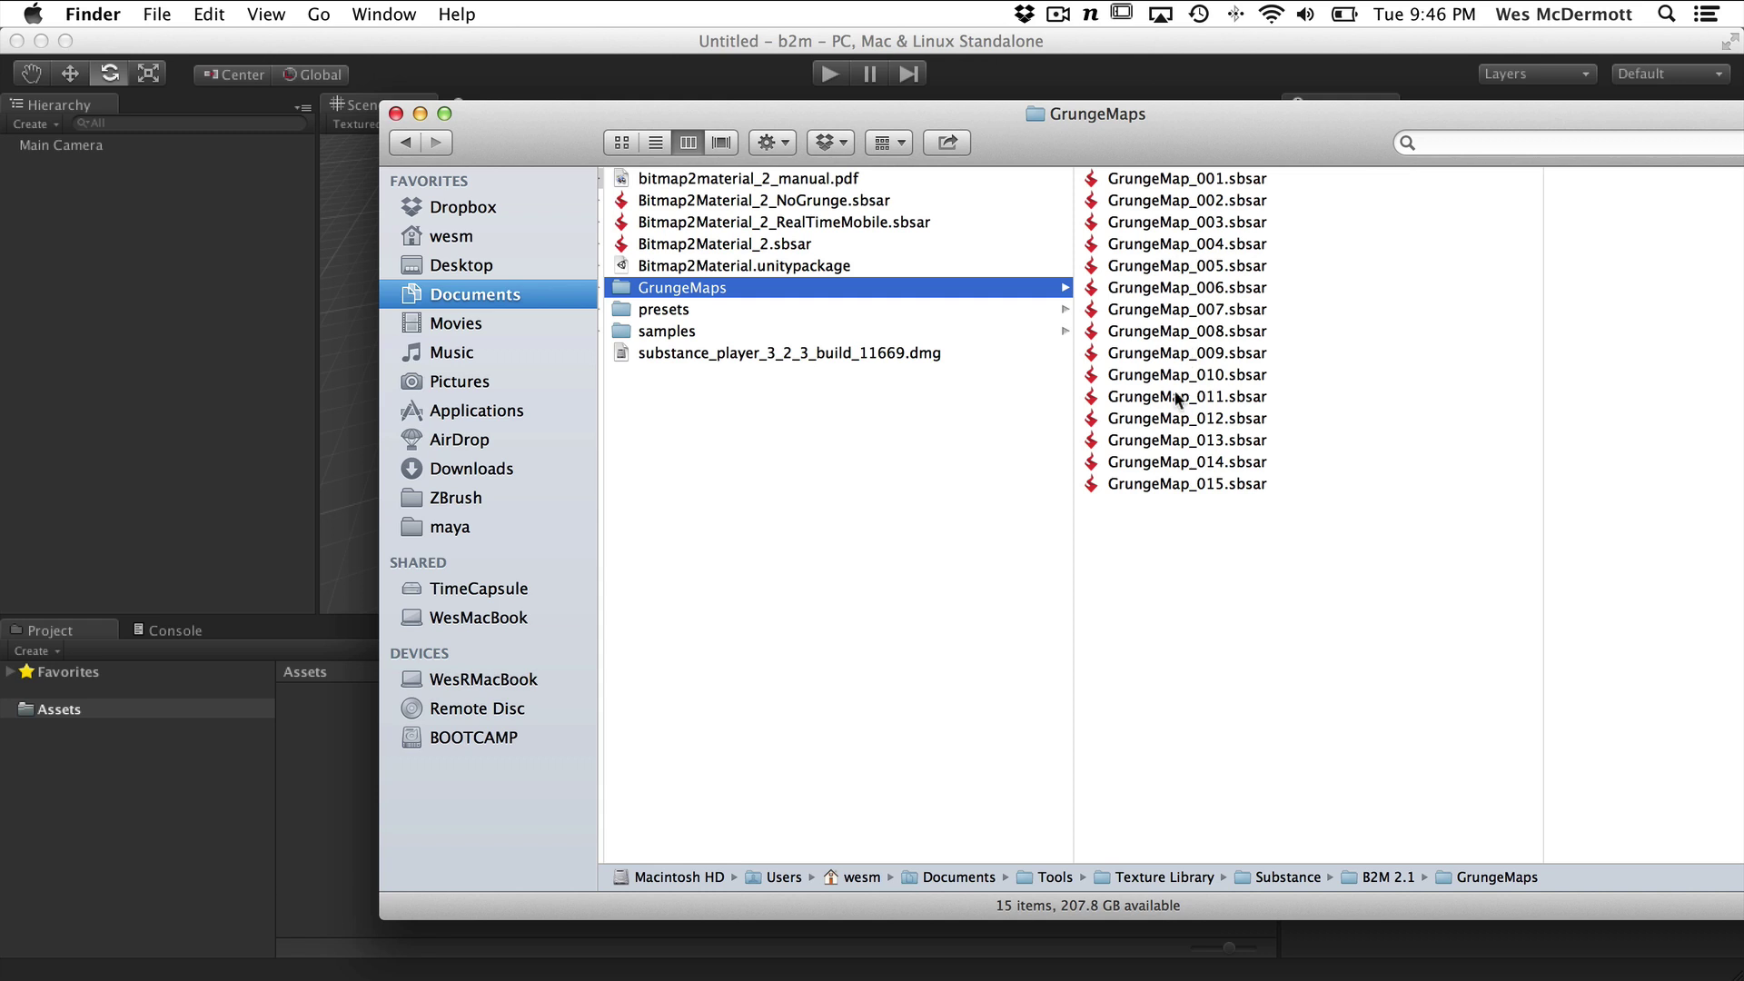
click(755, 311)
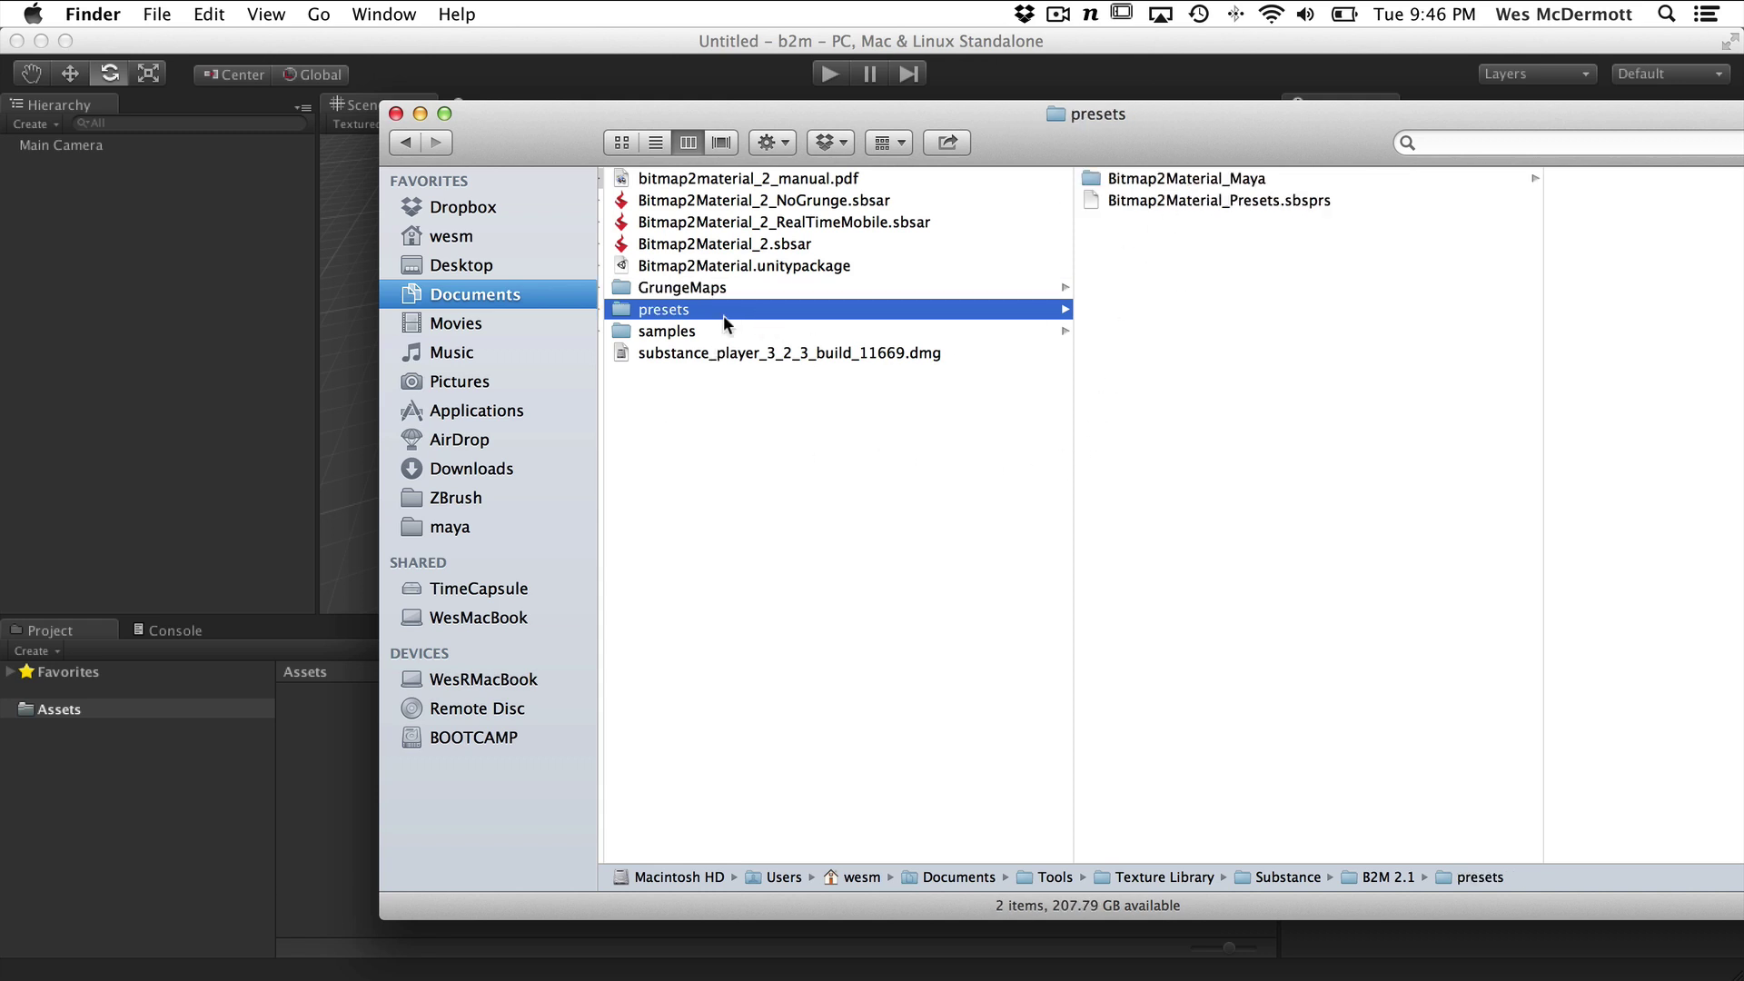
click(690, 354)
click(1051, 332)
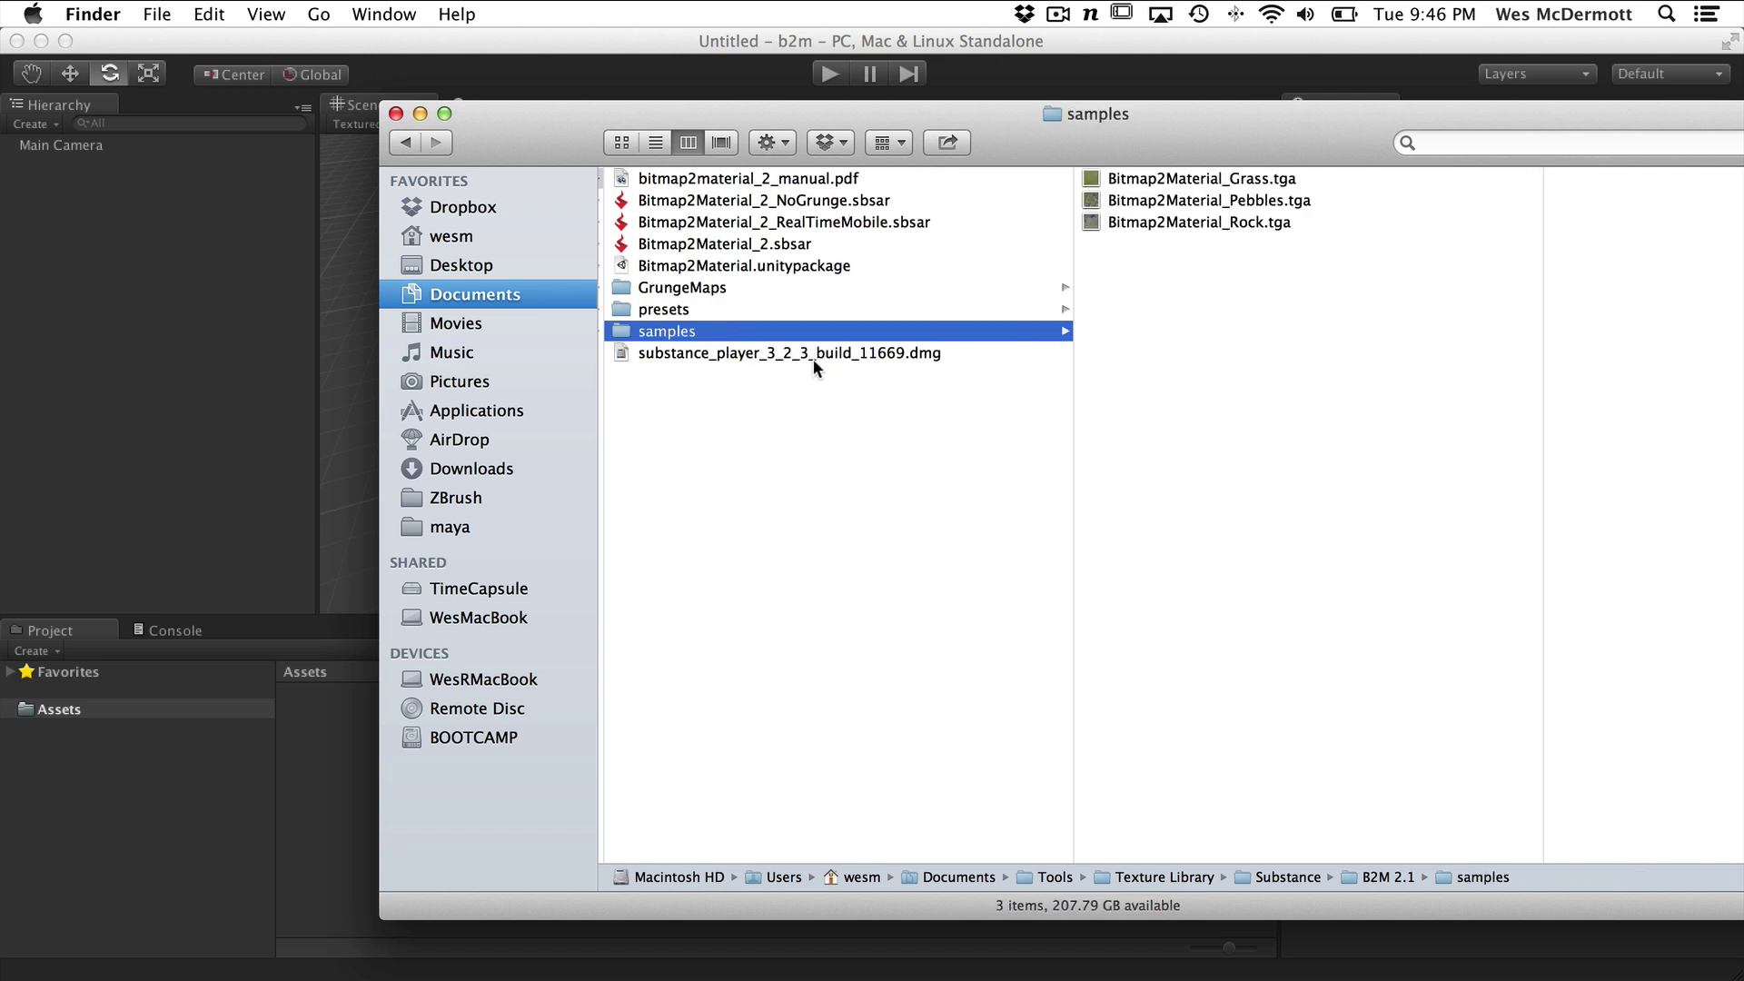
Import Bitmap2Material_2_RealTimeMobile.sbsar from the B2M 2.1 folder into the Unity project's Assets folder
click(843, 221)
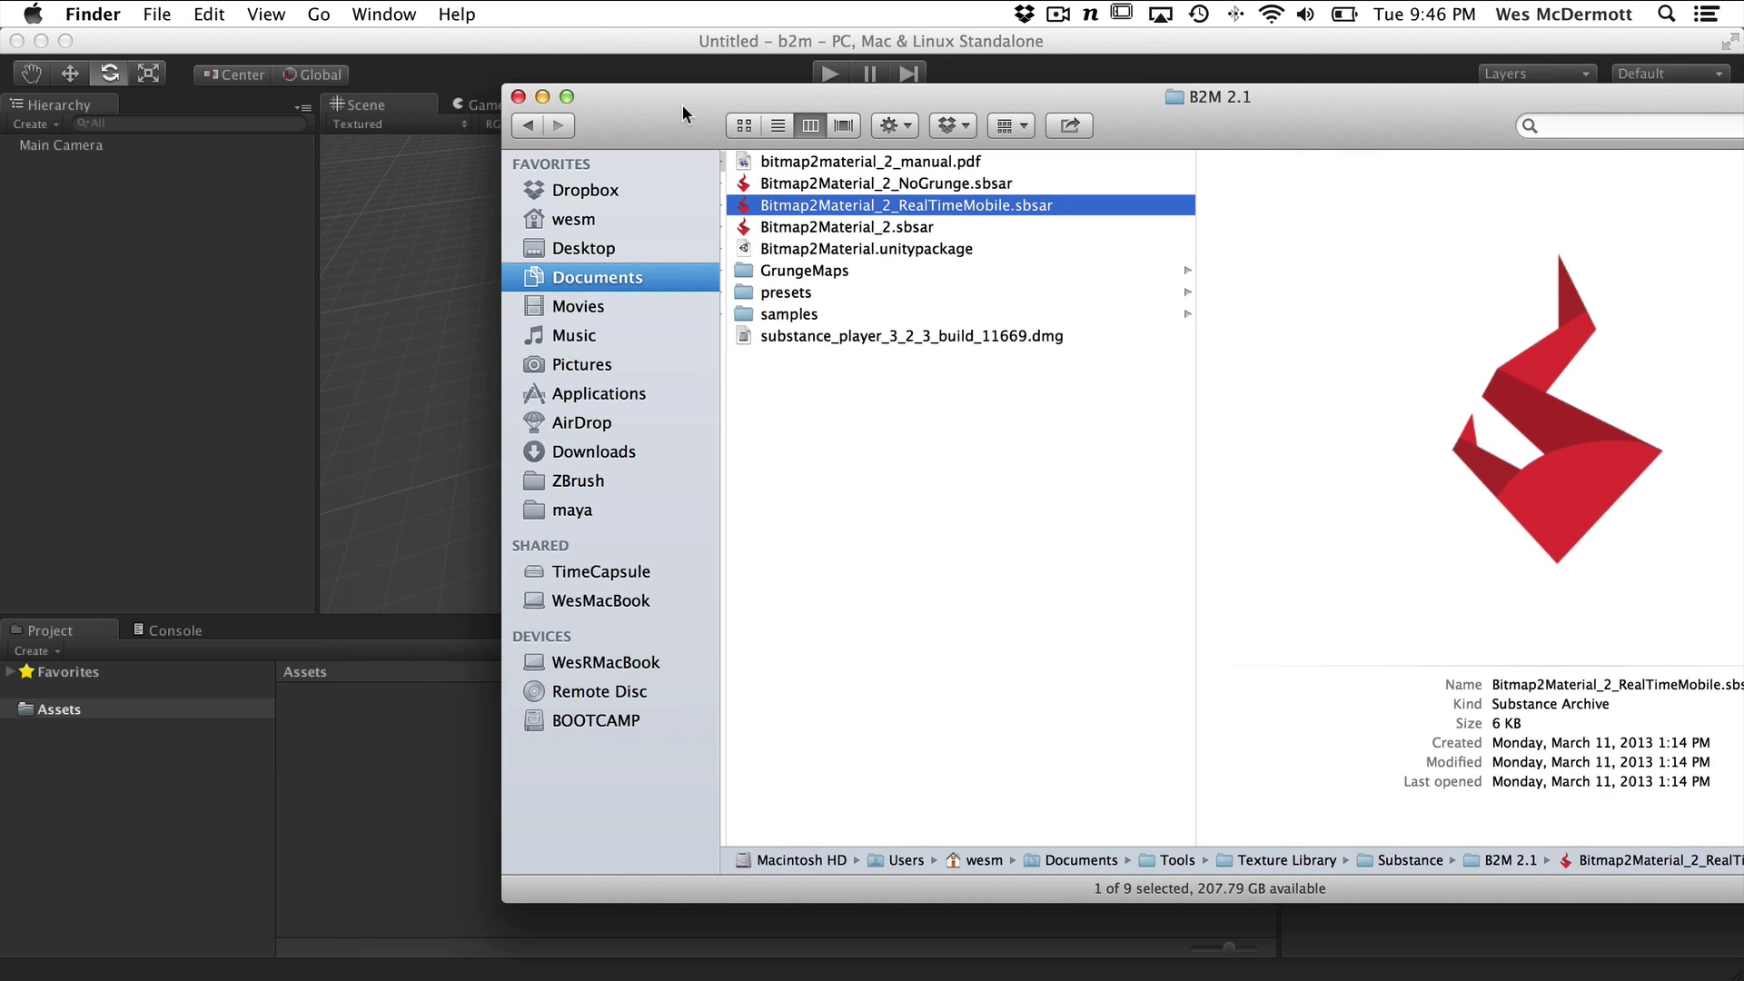
drag(682, 105, 1061, 67)
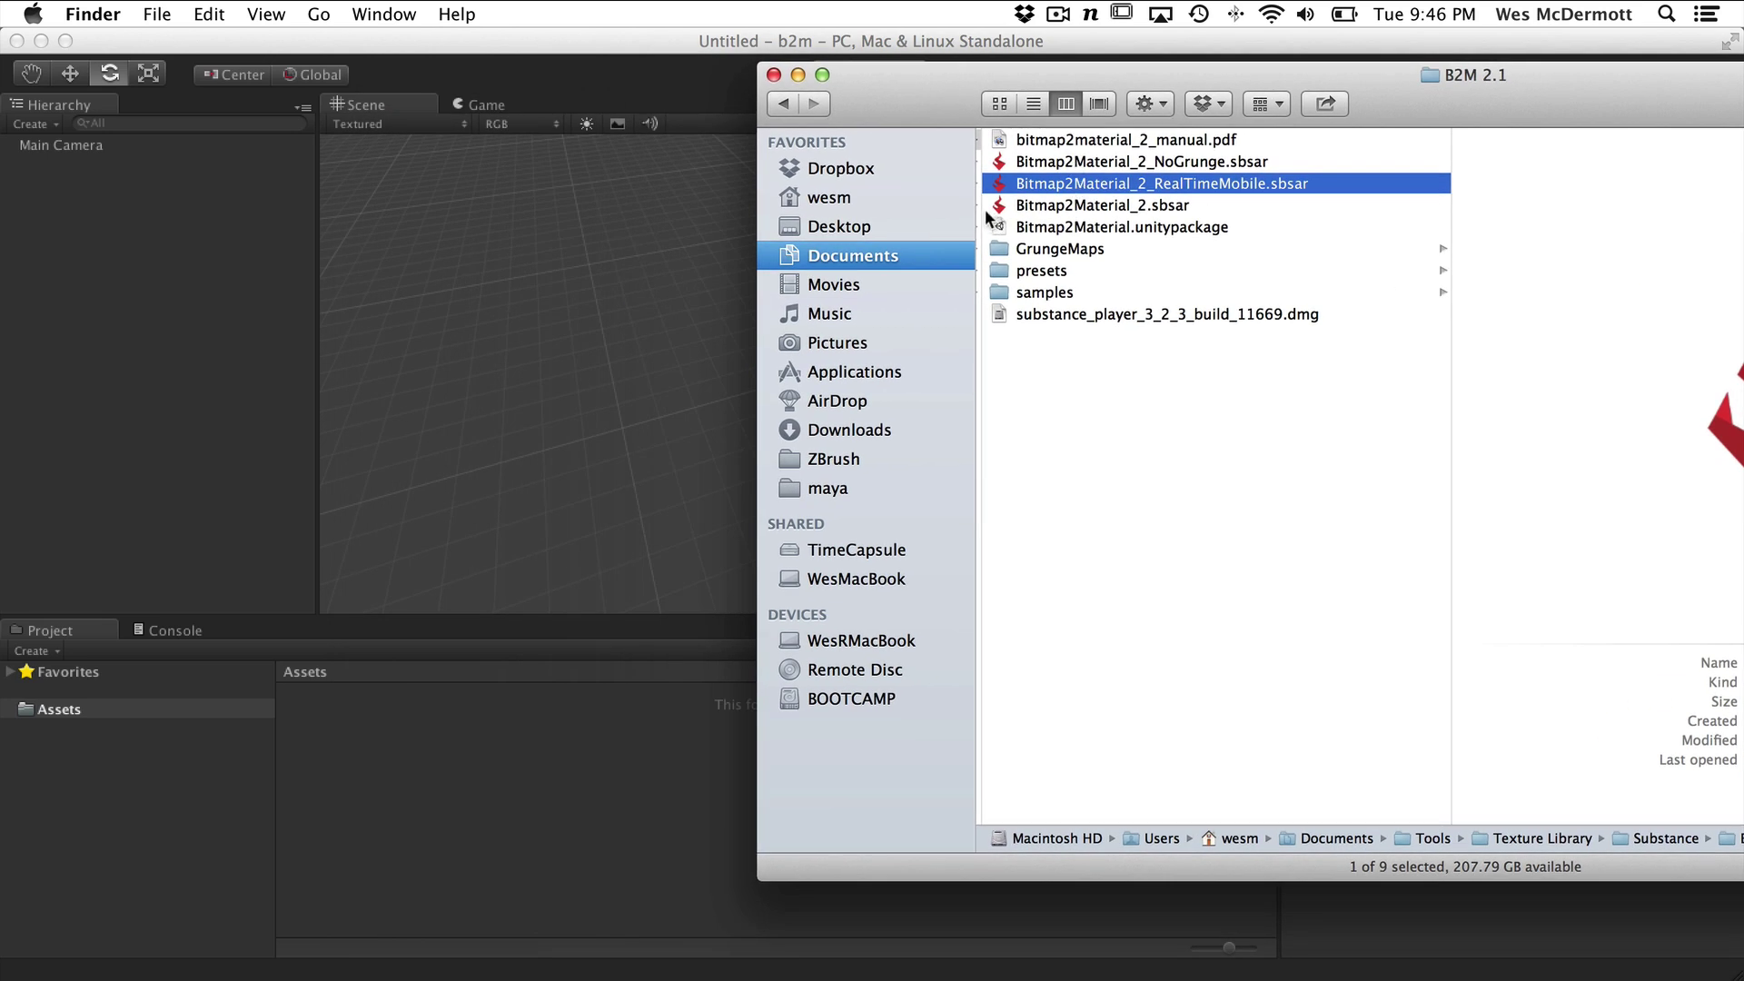
drag(998, 192, 66, 723)
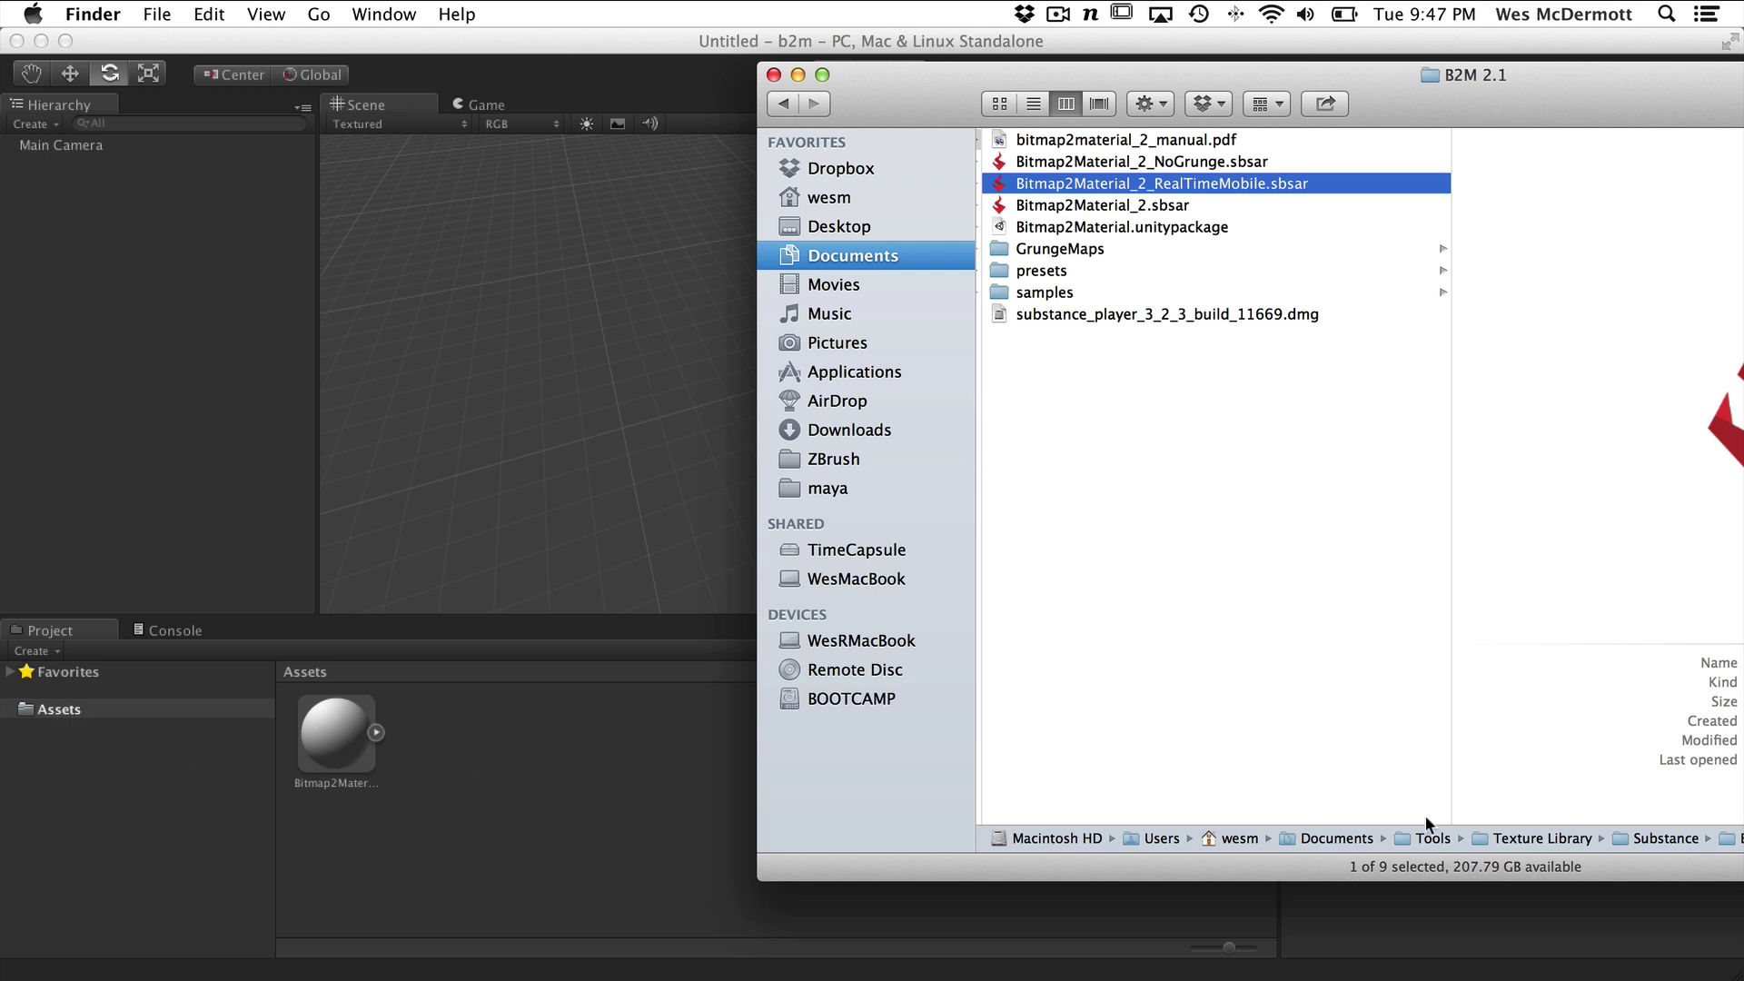
Import the Grass, Pebbles and Rock sample TGA bitmaps from the samples folder into the project's Assets
click(1086, 293)
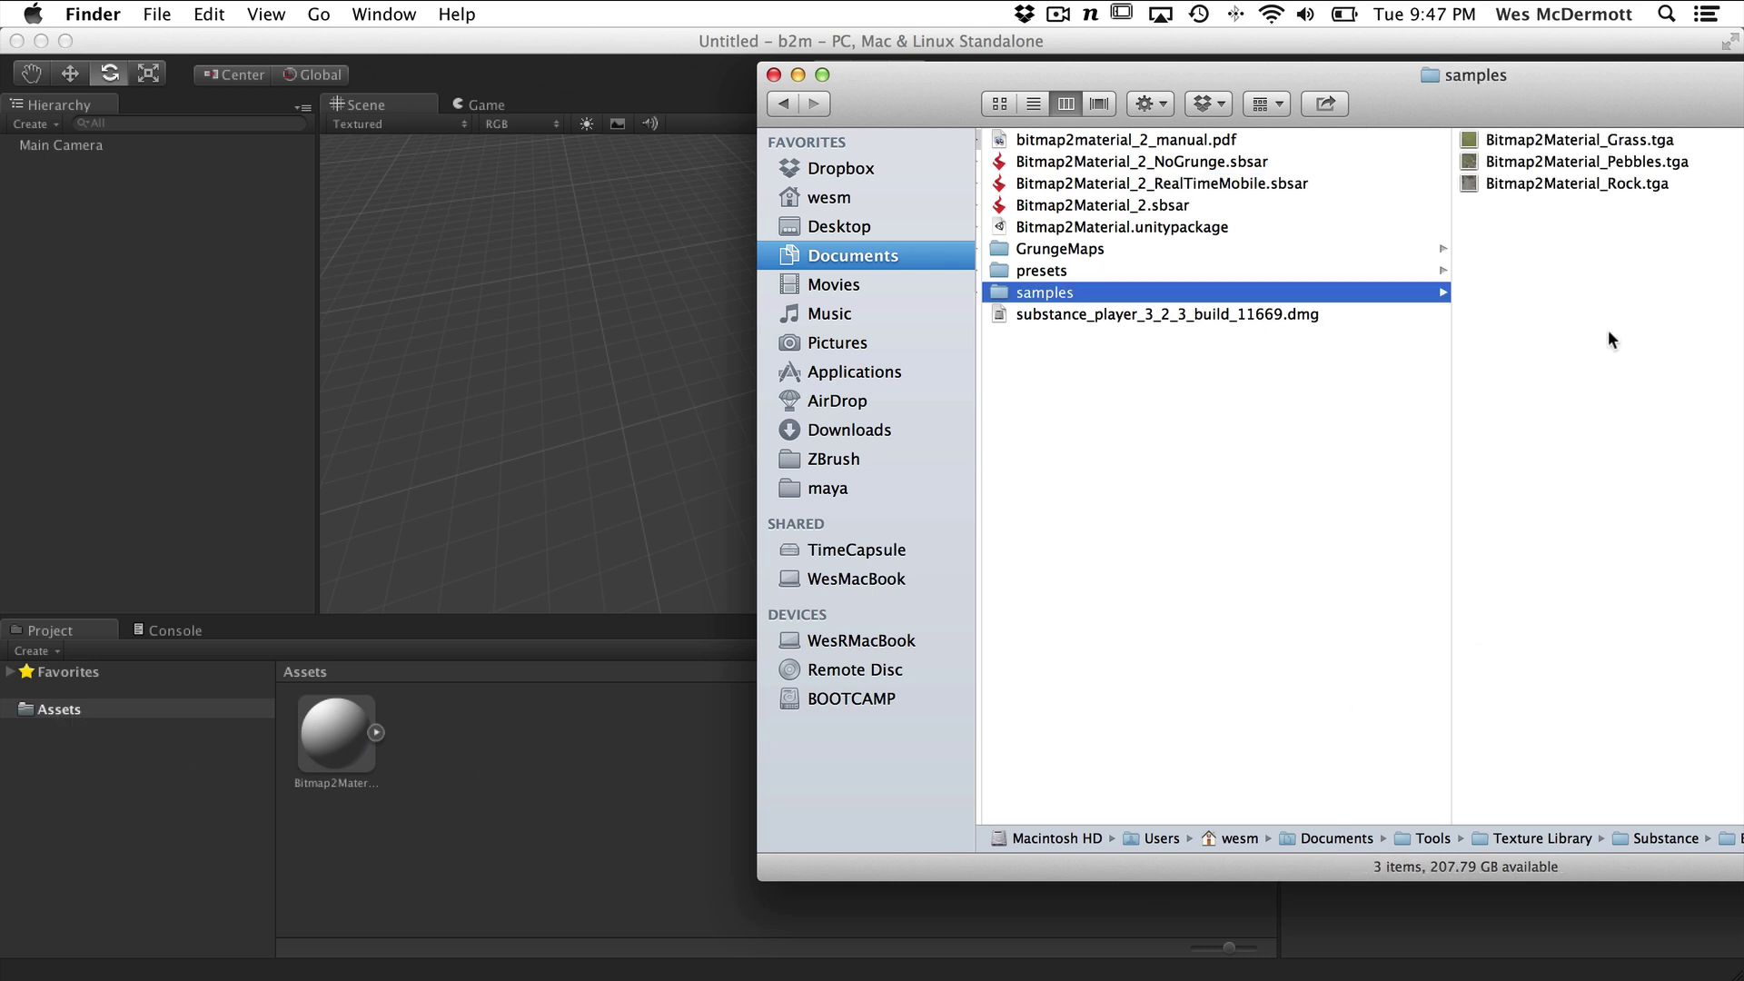
click(1586, 182)
key(super+a)
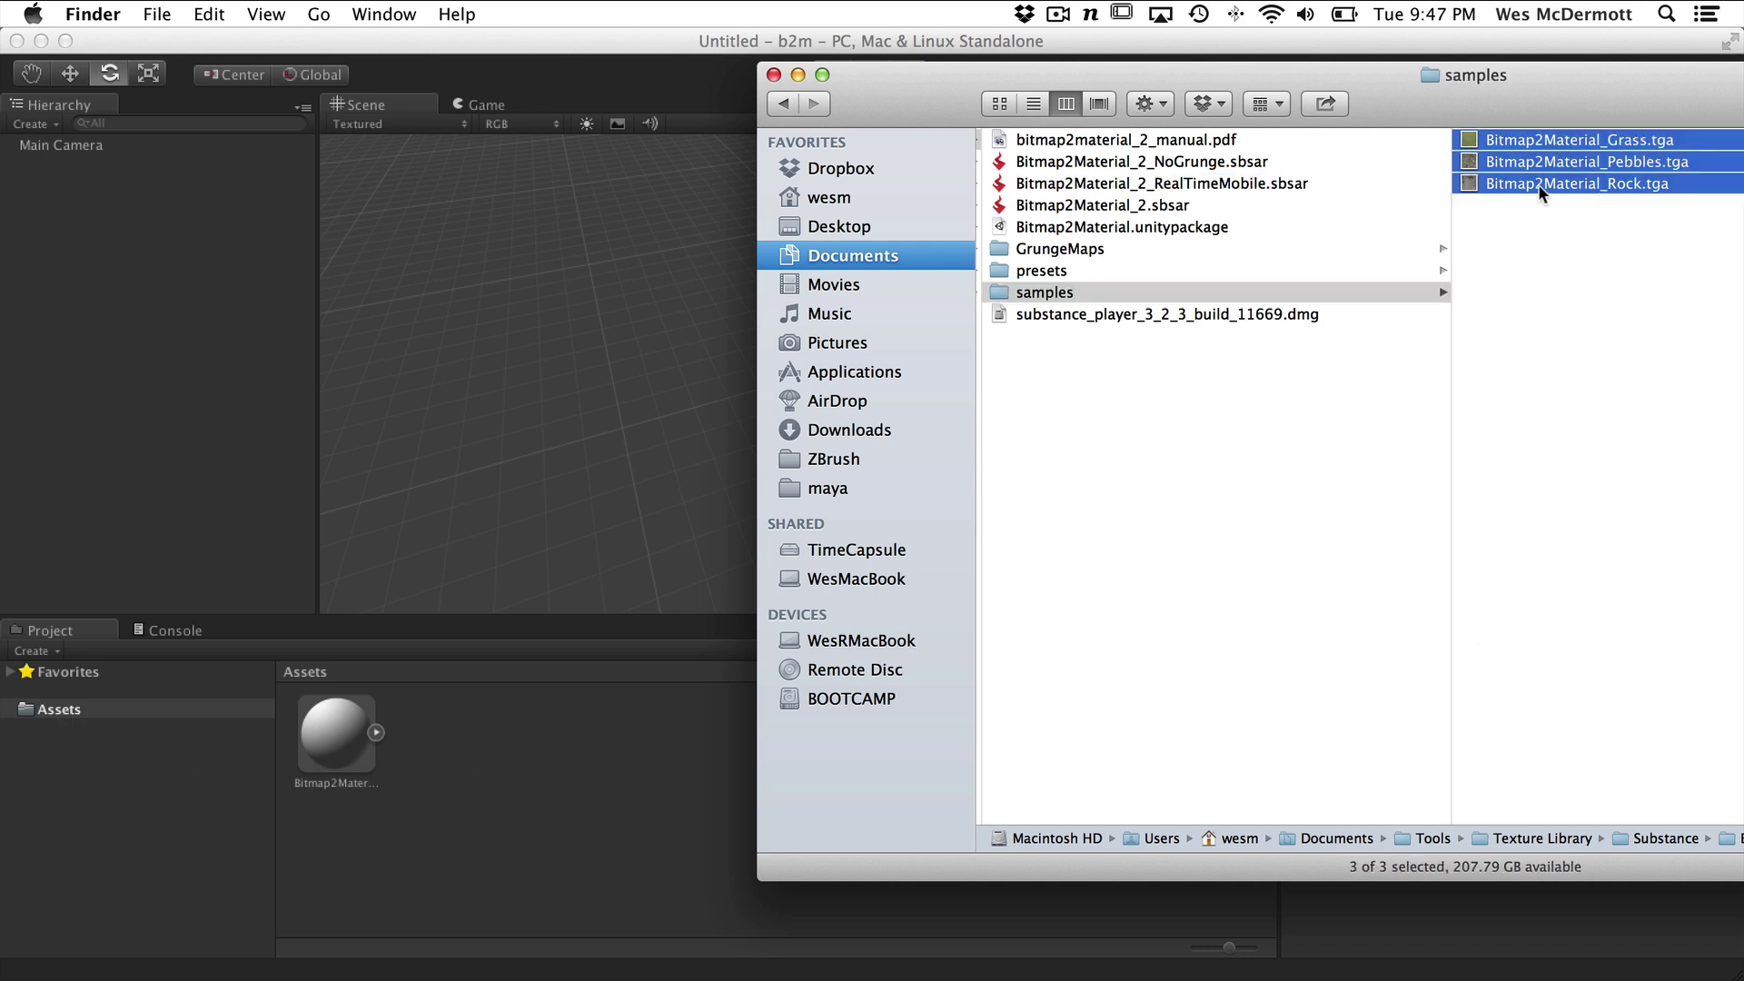
drag(1541, 187, 206, 781)
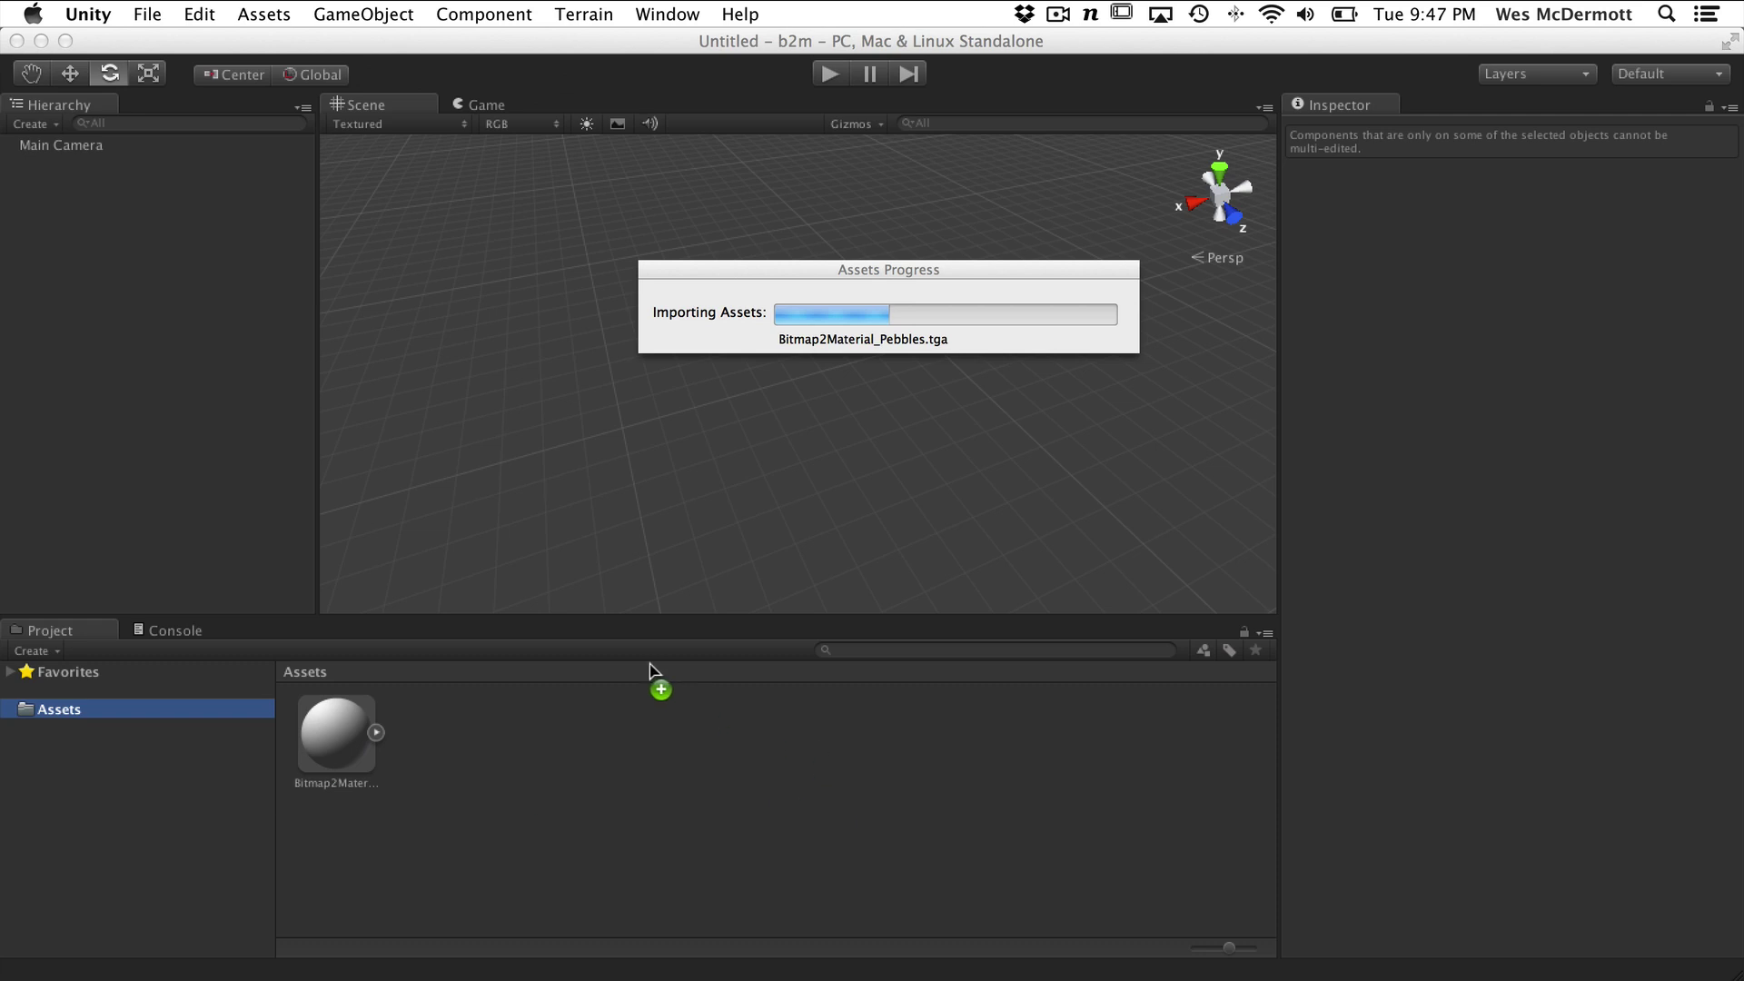
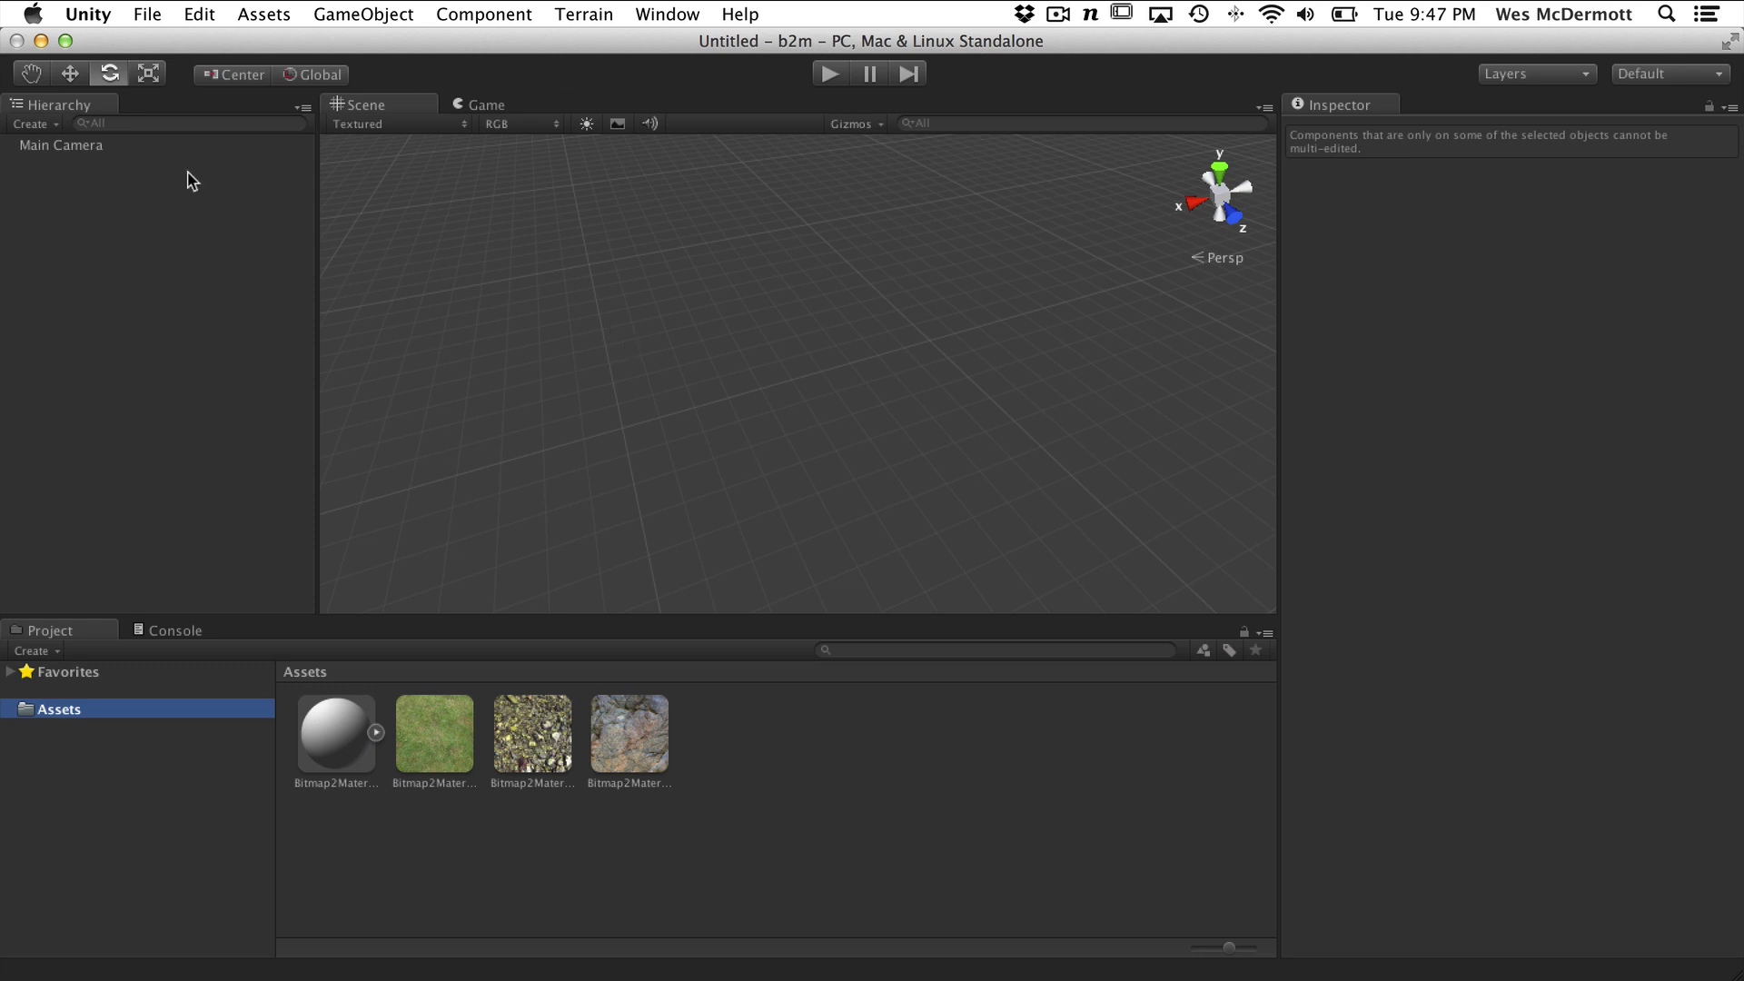
Check the installed Unity version in the application's About information, and close it again
click(88, 13)
click(90, 46)
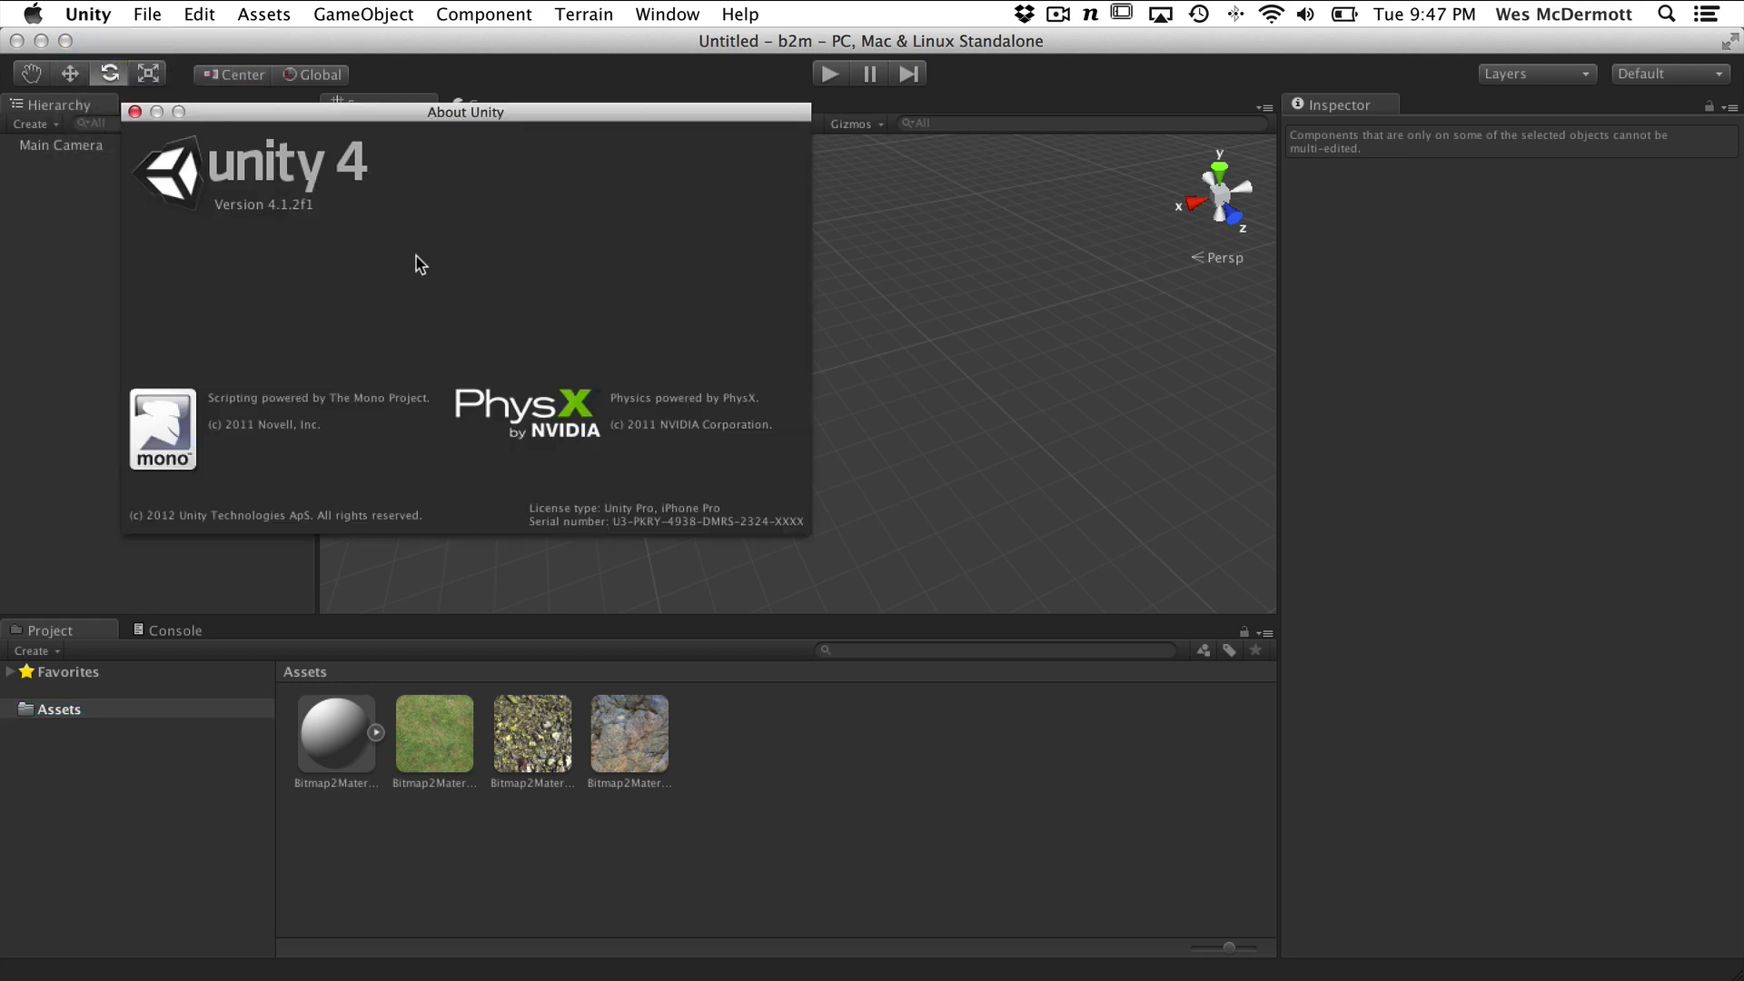
drag(388, 118, 934, 145)
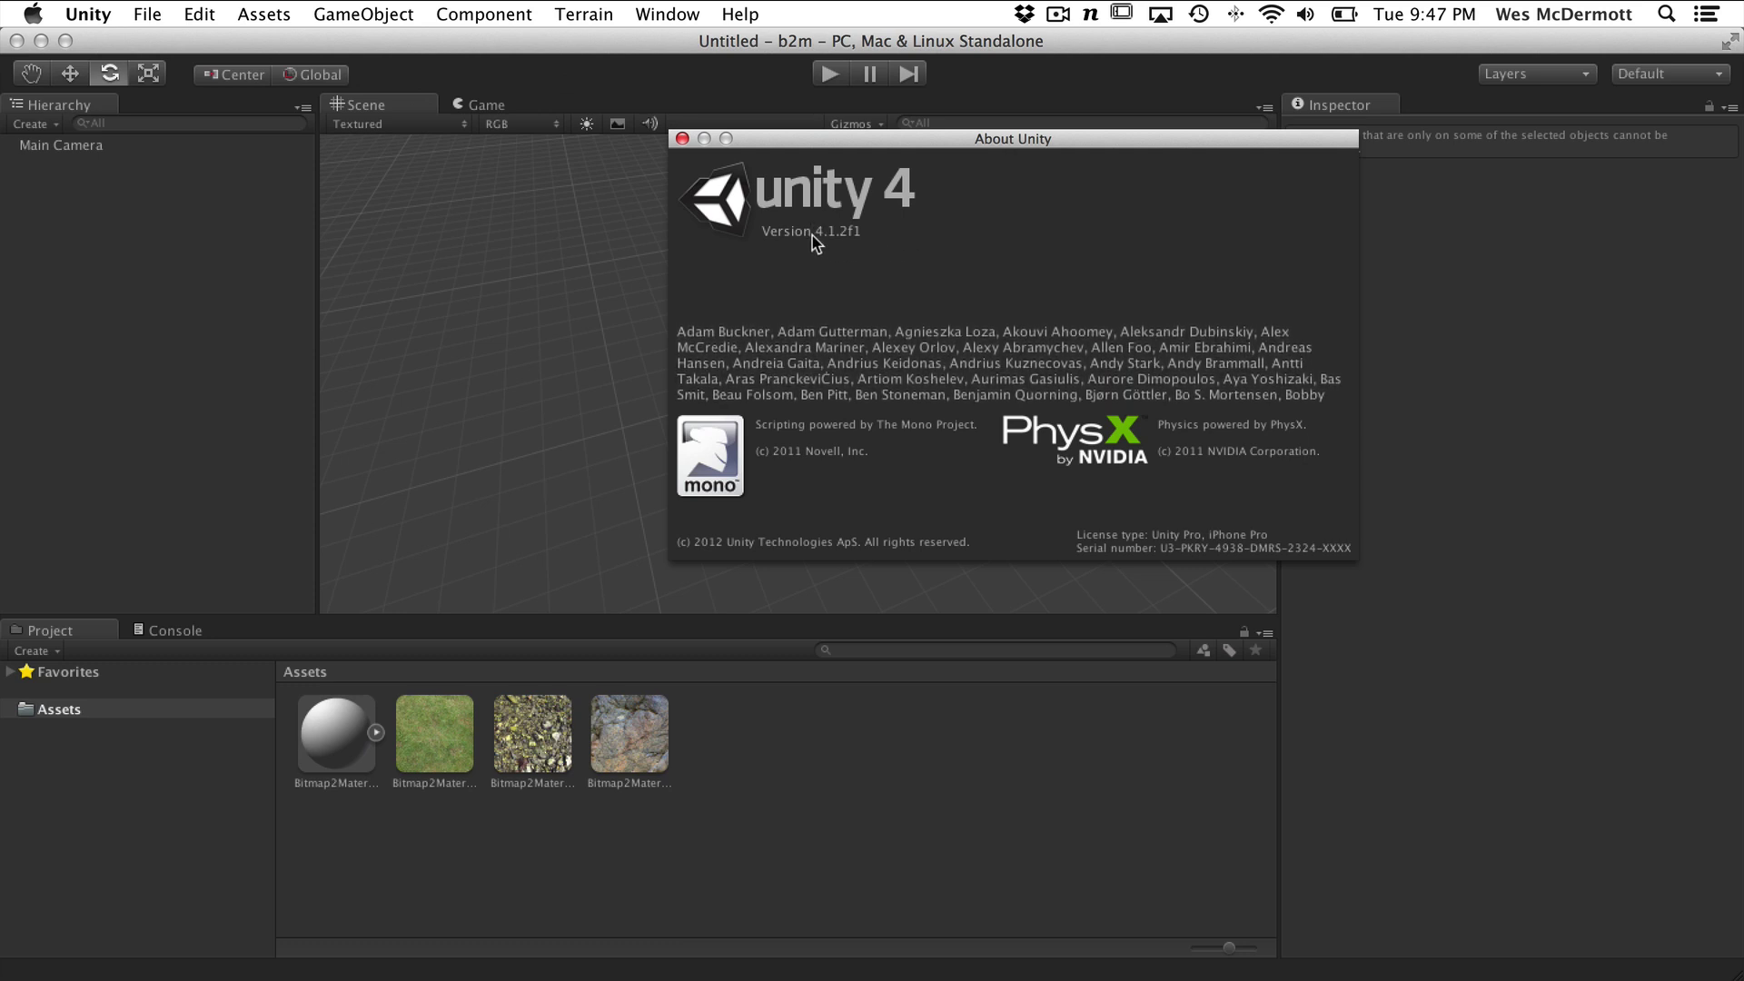
click(682, 138)
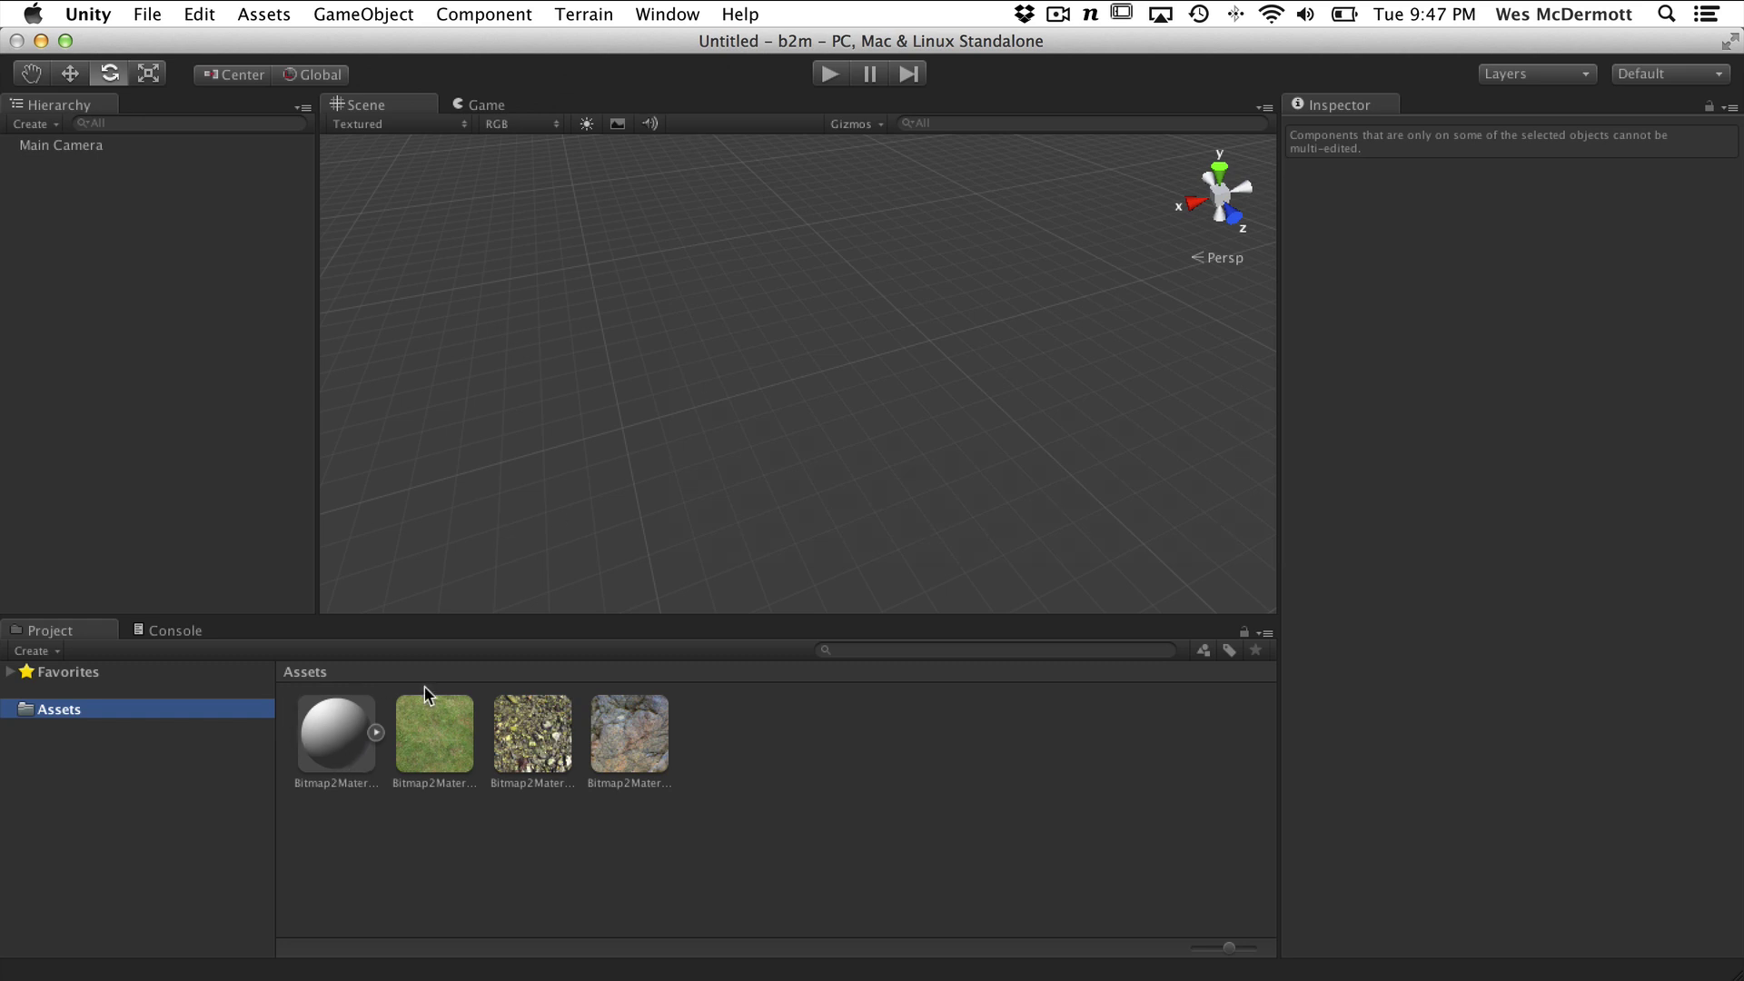
Create a plane game object in the scene
click(490, 11)
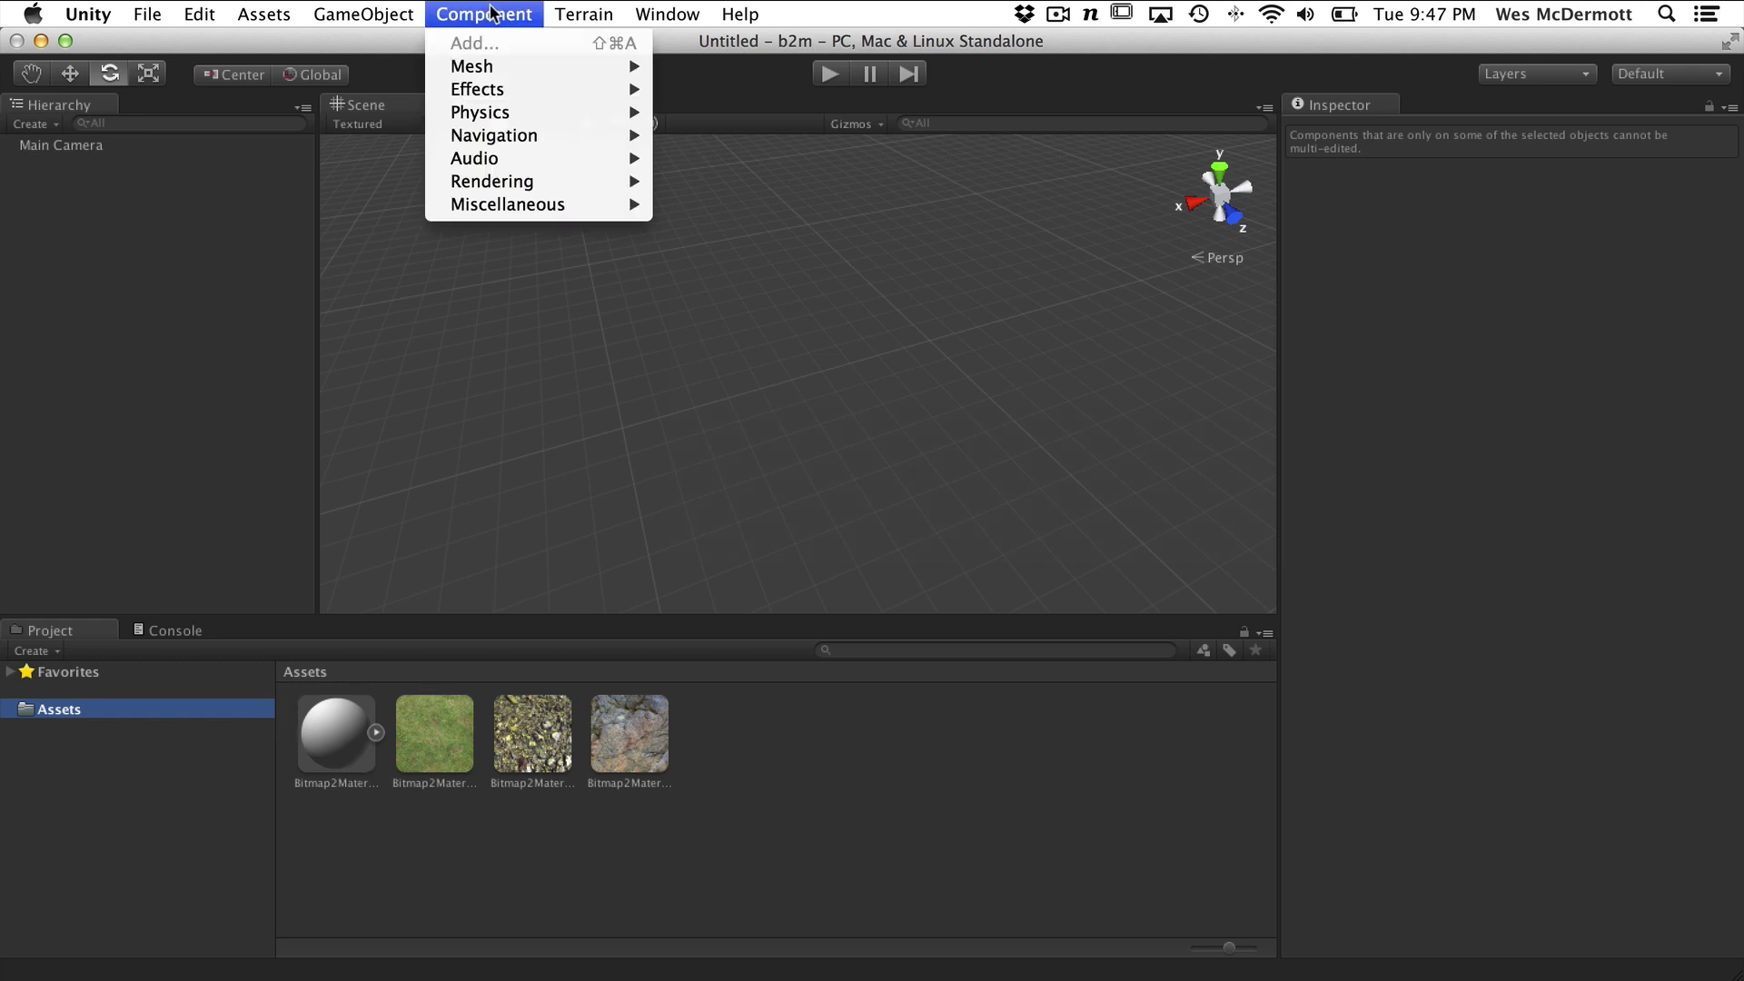
mouse_move(382, 69)
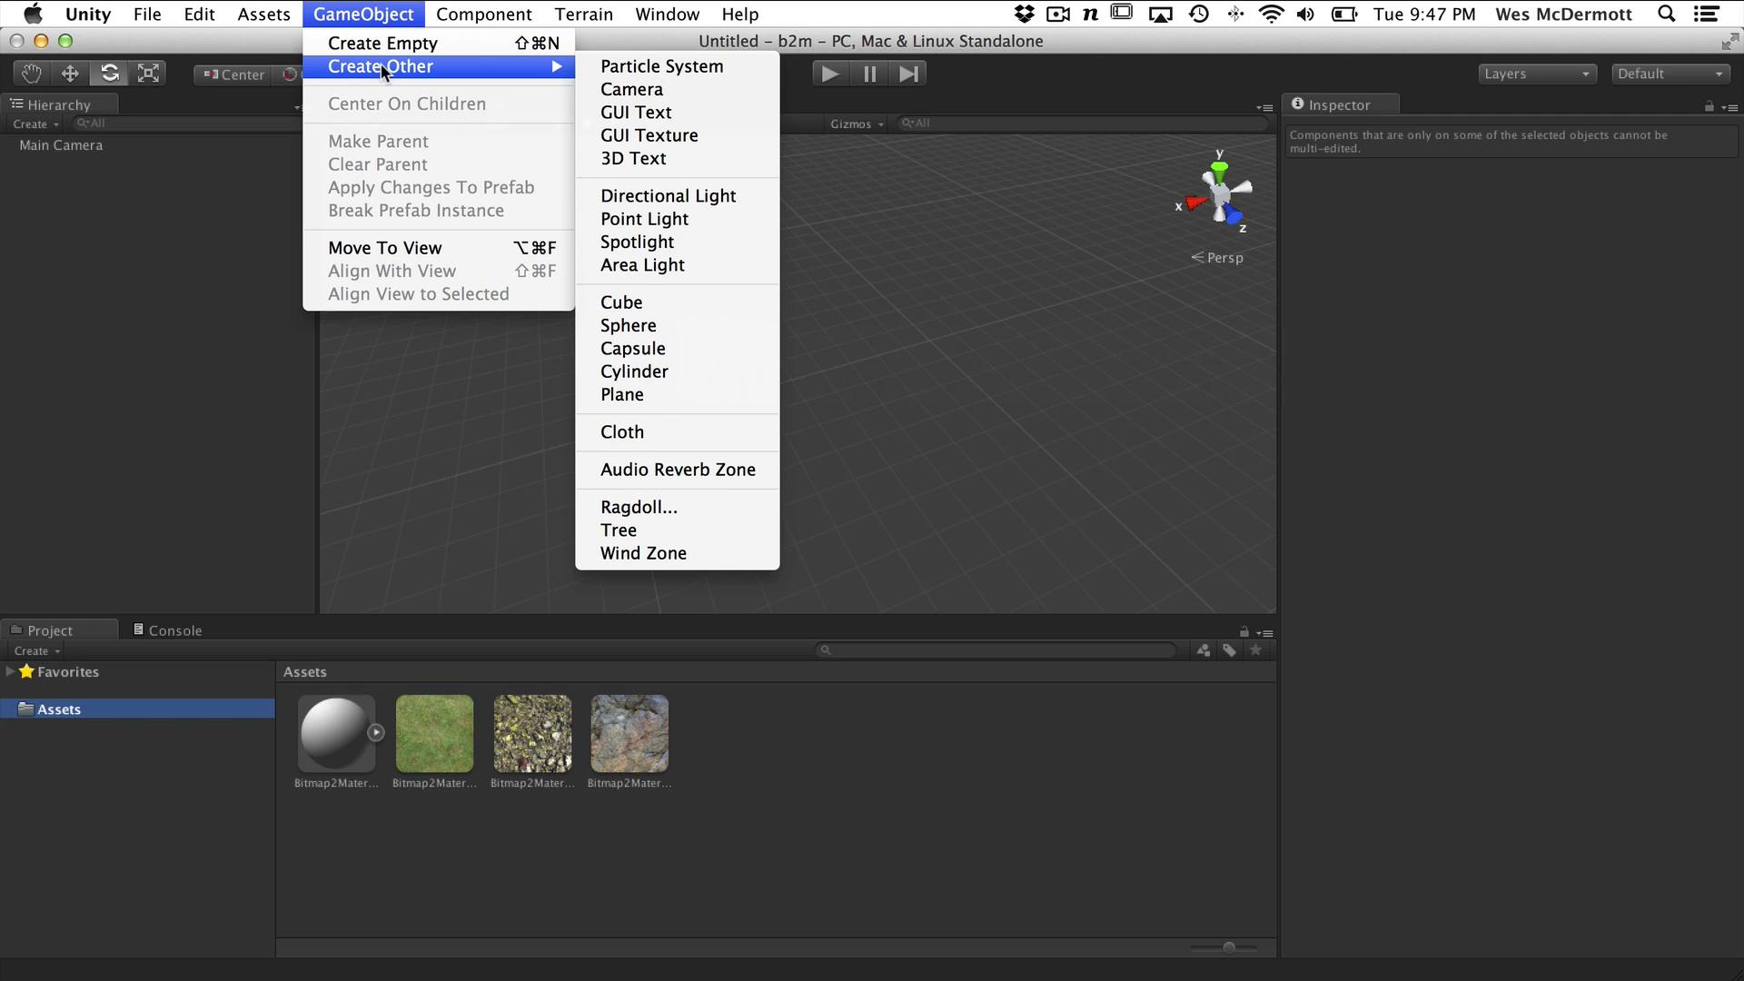
click(657, 398)
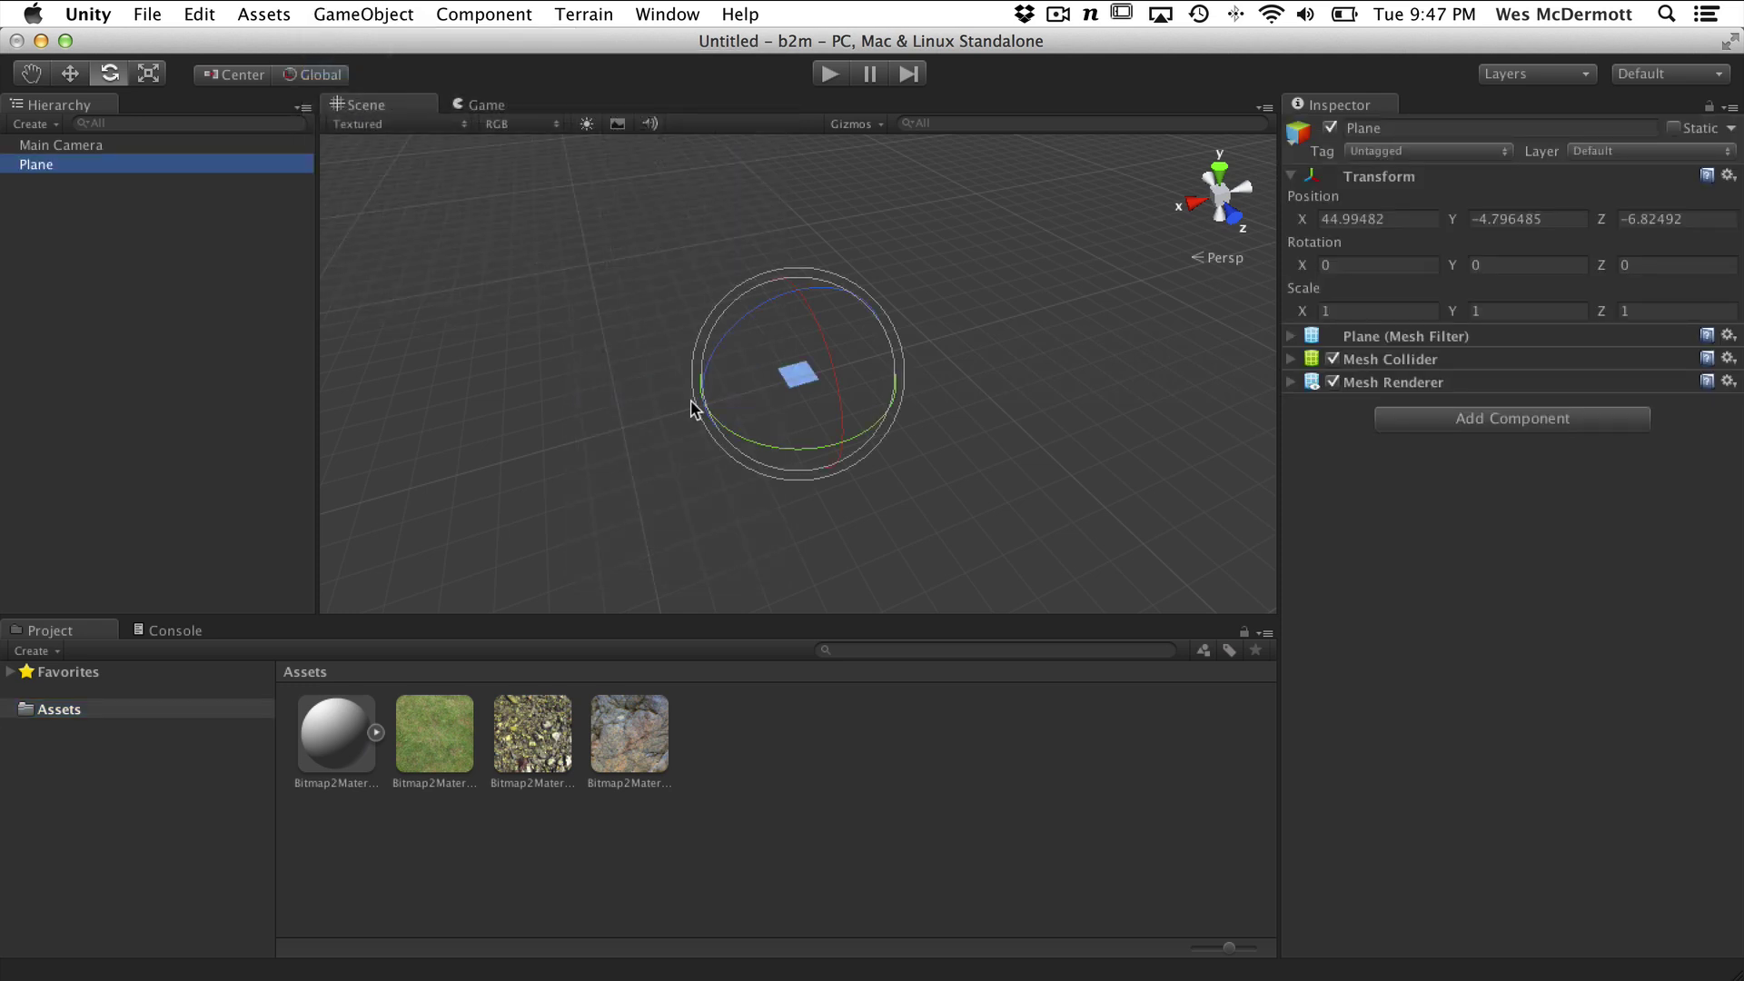
alt+right_drag(700, 405, 1065, 467)
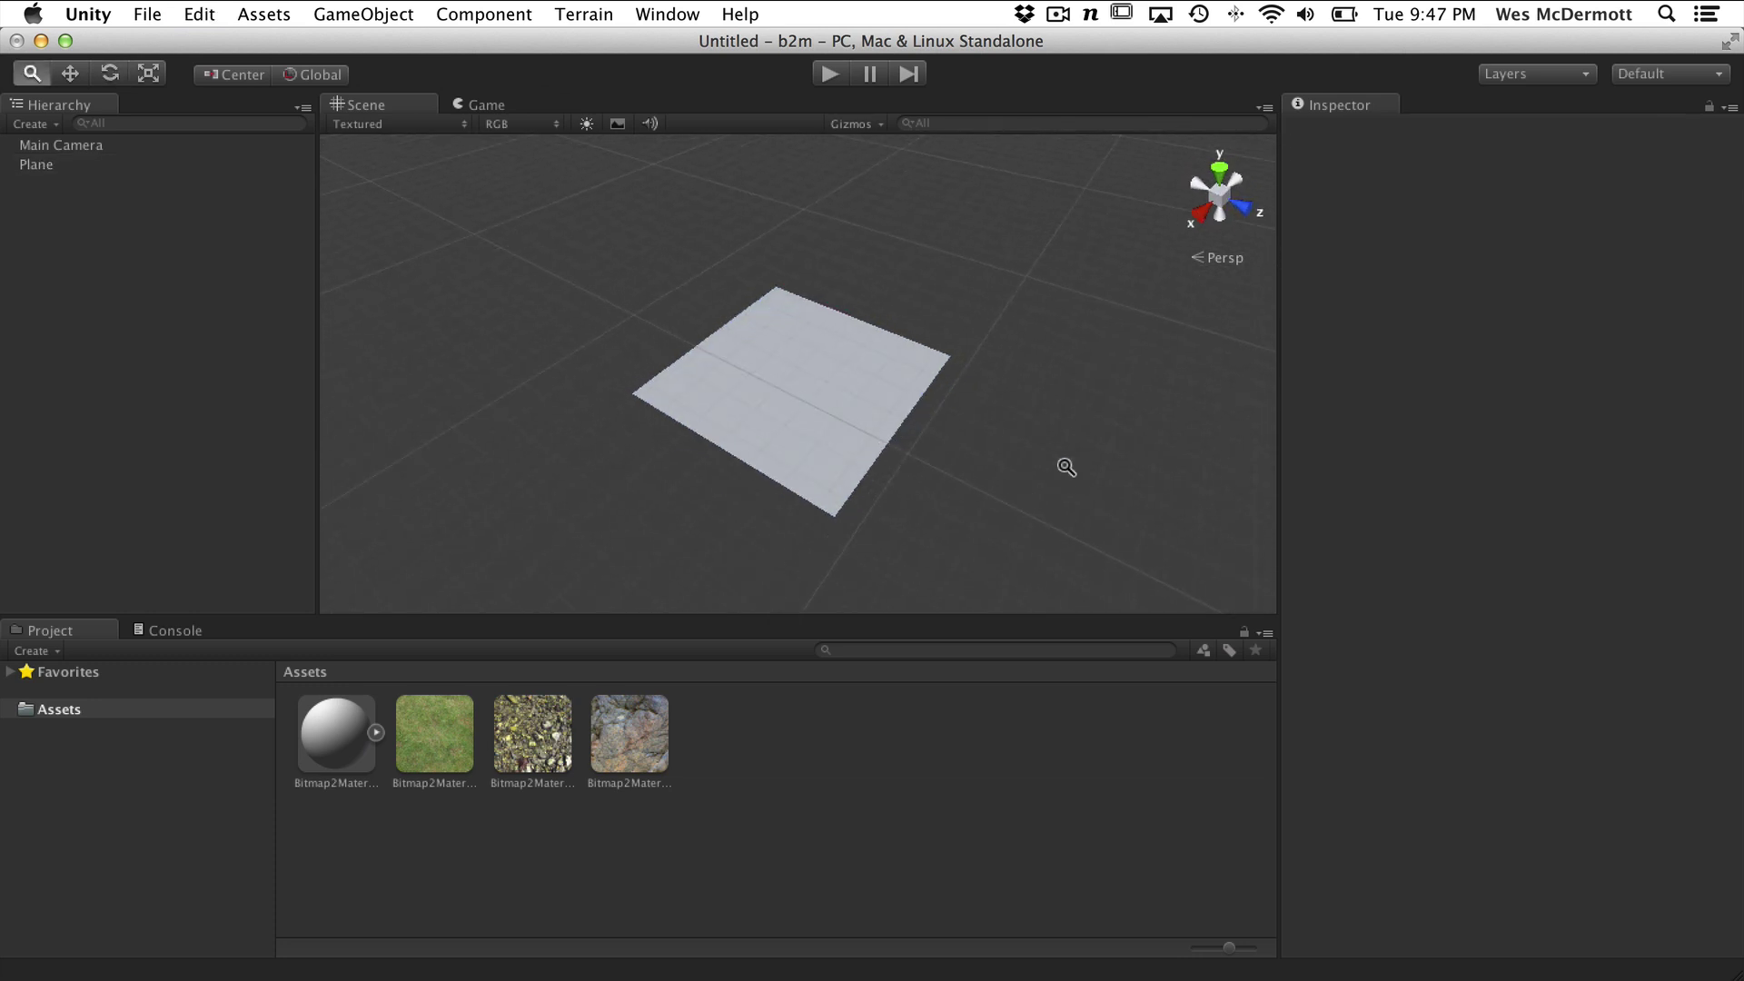
Set the plane's position to X 0, Y 0, Z 0
click(886, 425)
key(e)
click(1391, 218)
text(0)
key(Tab)
text(0)
key(Tab)
text(0)
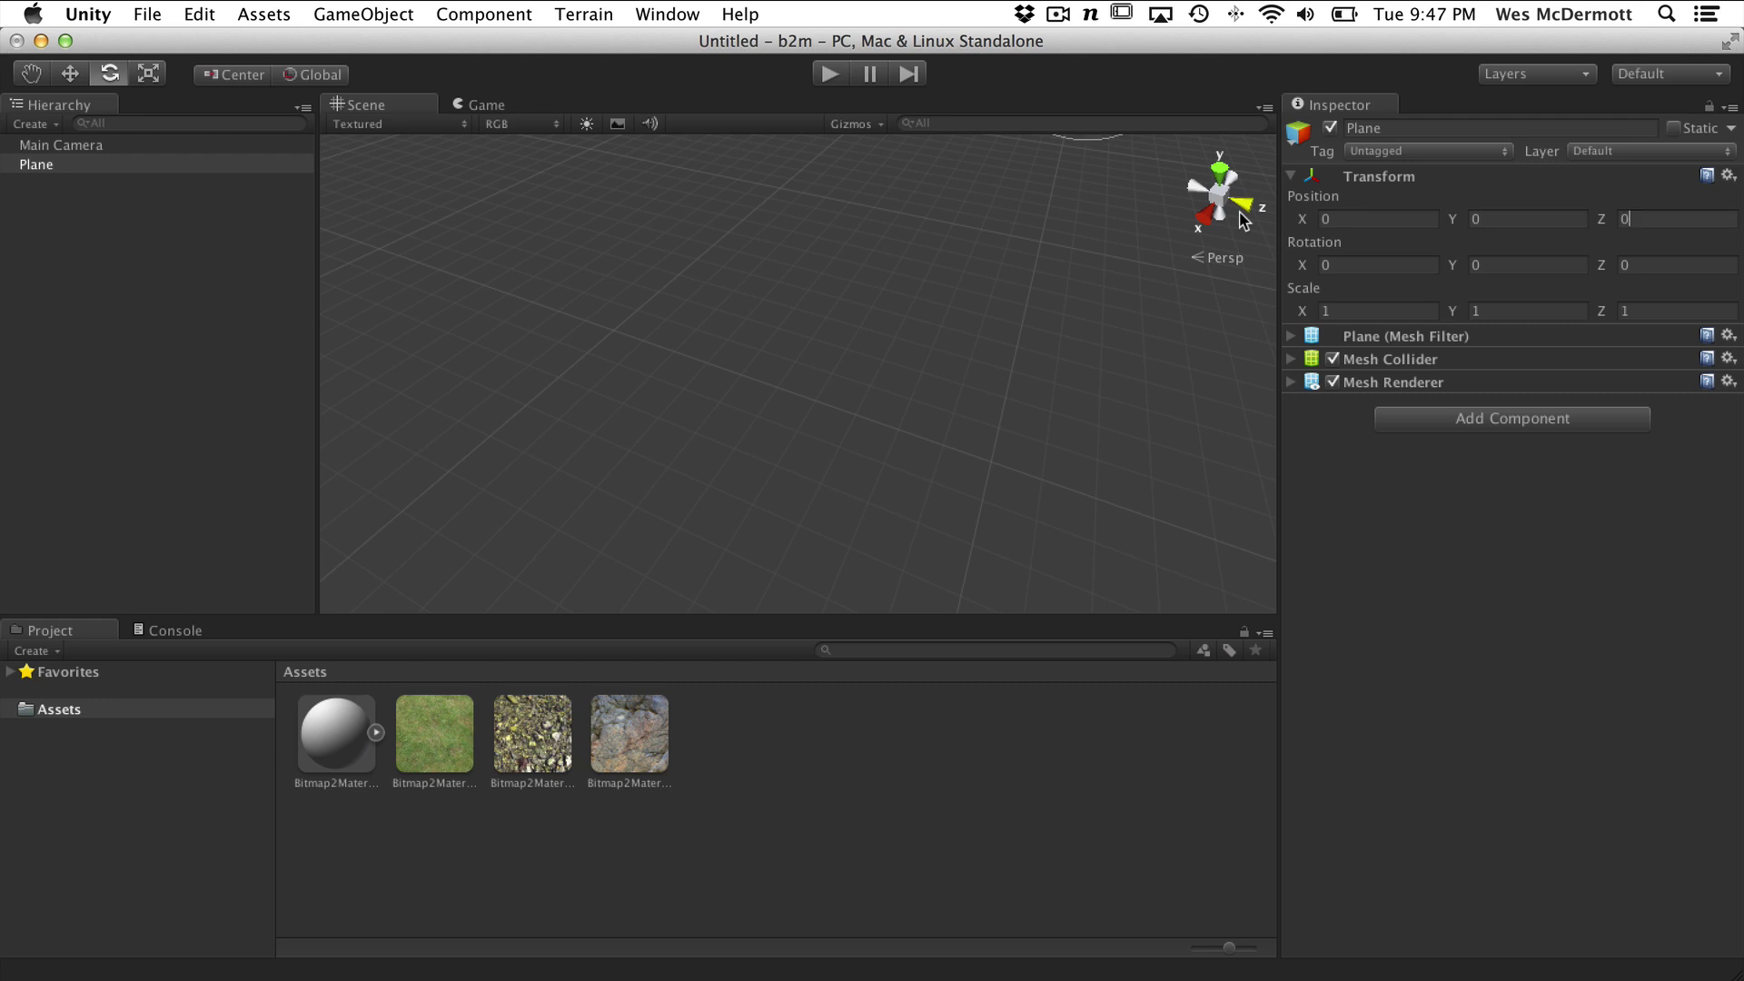
Frame the plane in the scene, view it up close from an angle, and leave it deselected
text(f)
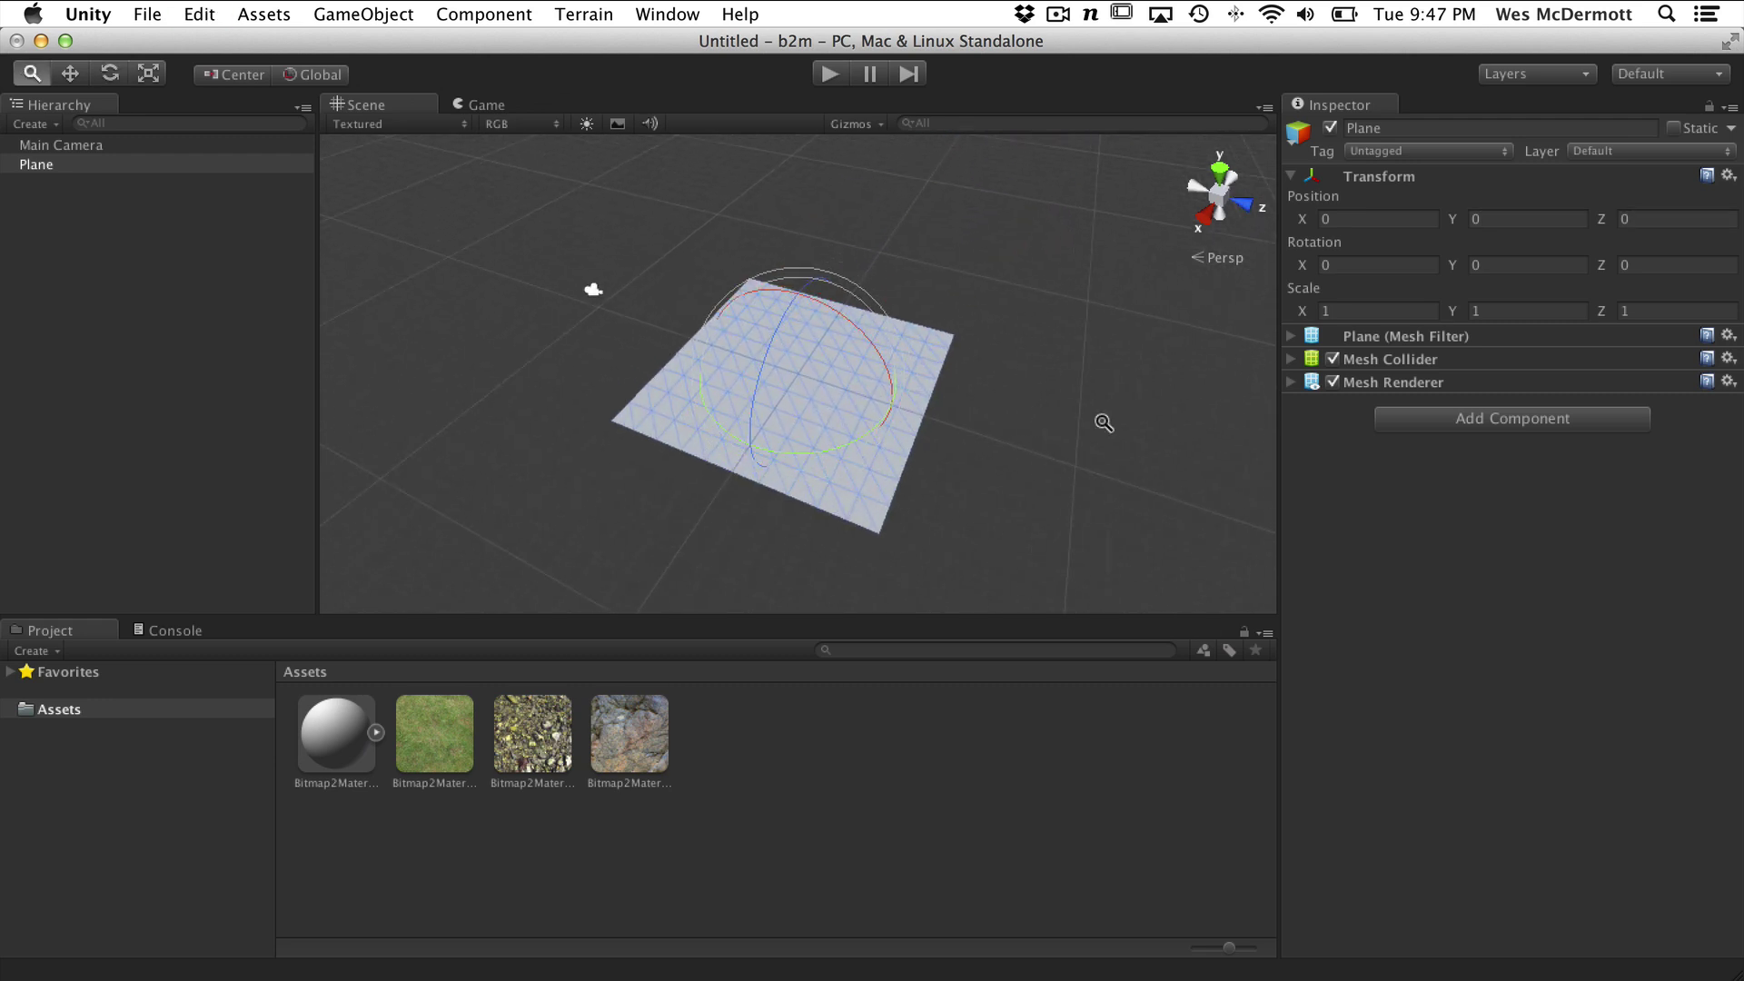
alt+drag(1102, 416, 858, 447)
alt+drag(961, 415, 872, 436)
click(1051, 428)
click(849, 457)
alt+right_drag(872, 435, 1098, 463)
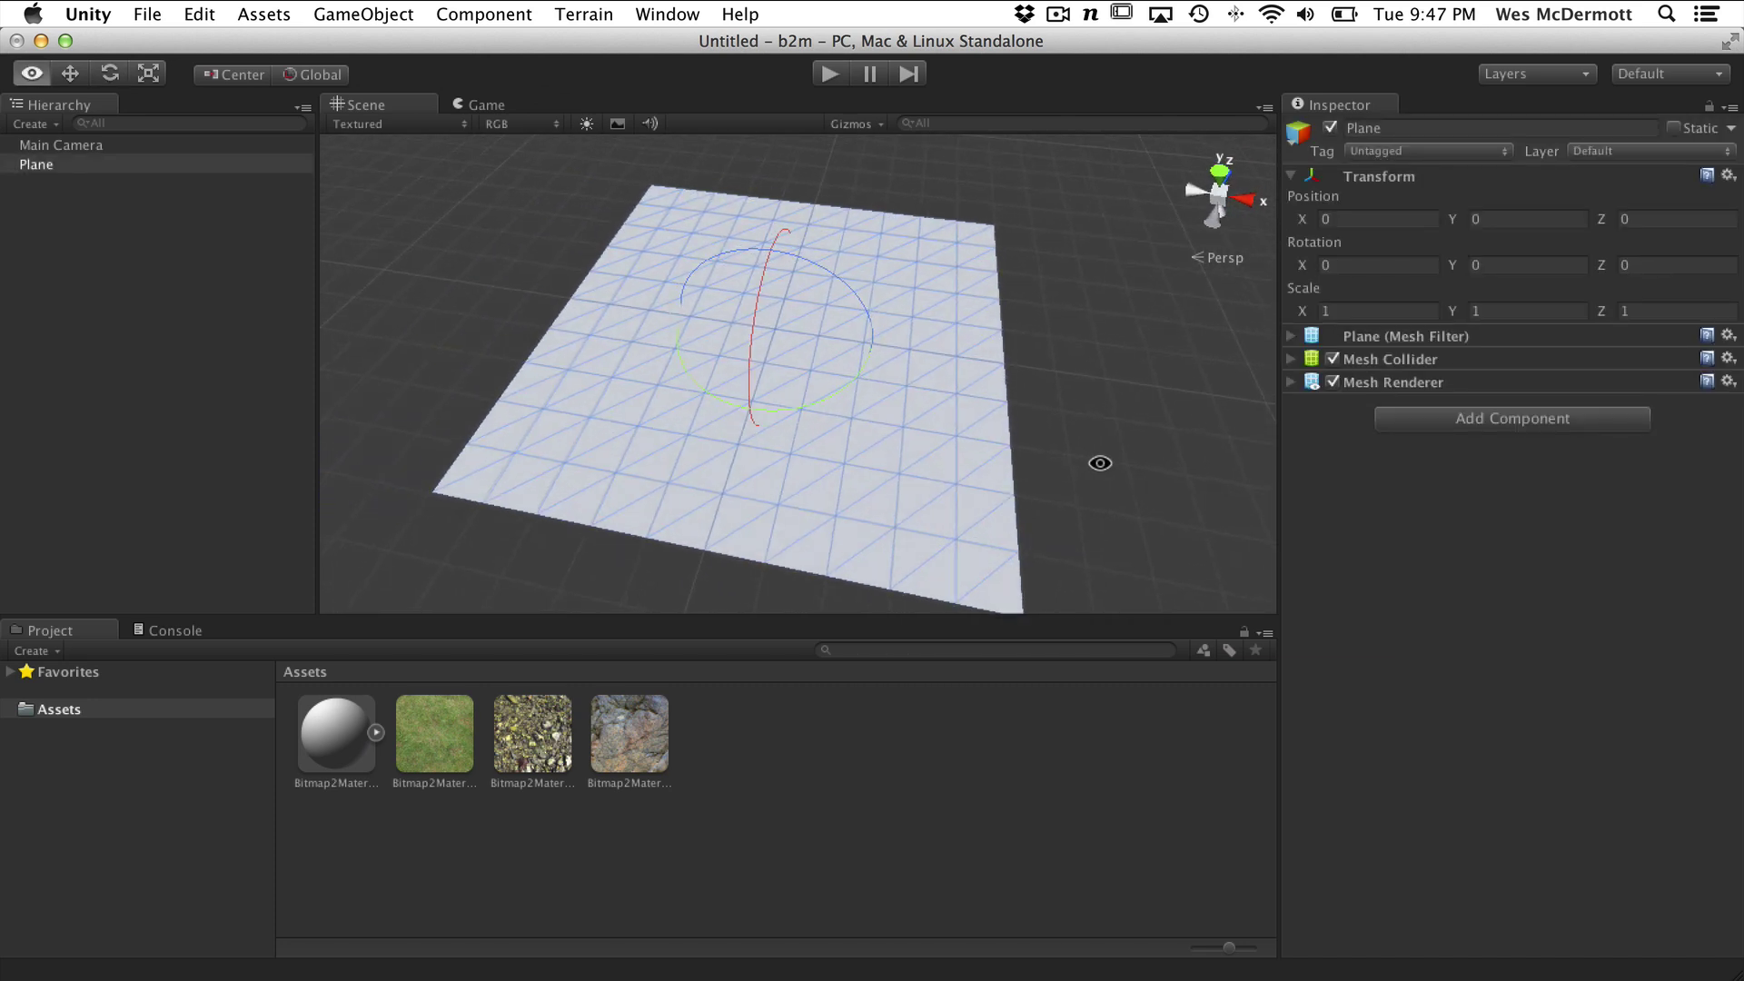
click(1010, 307)
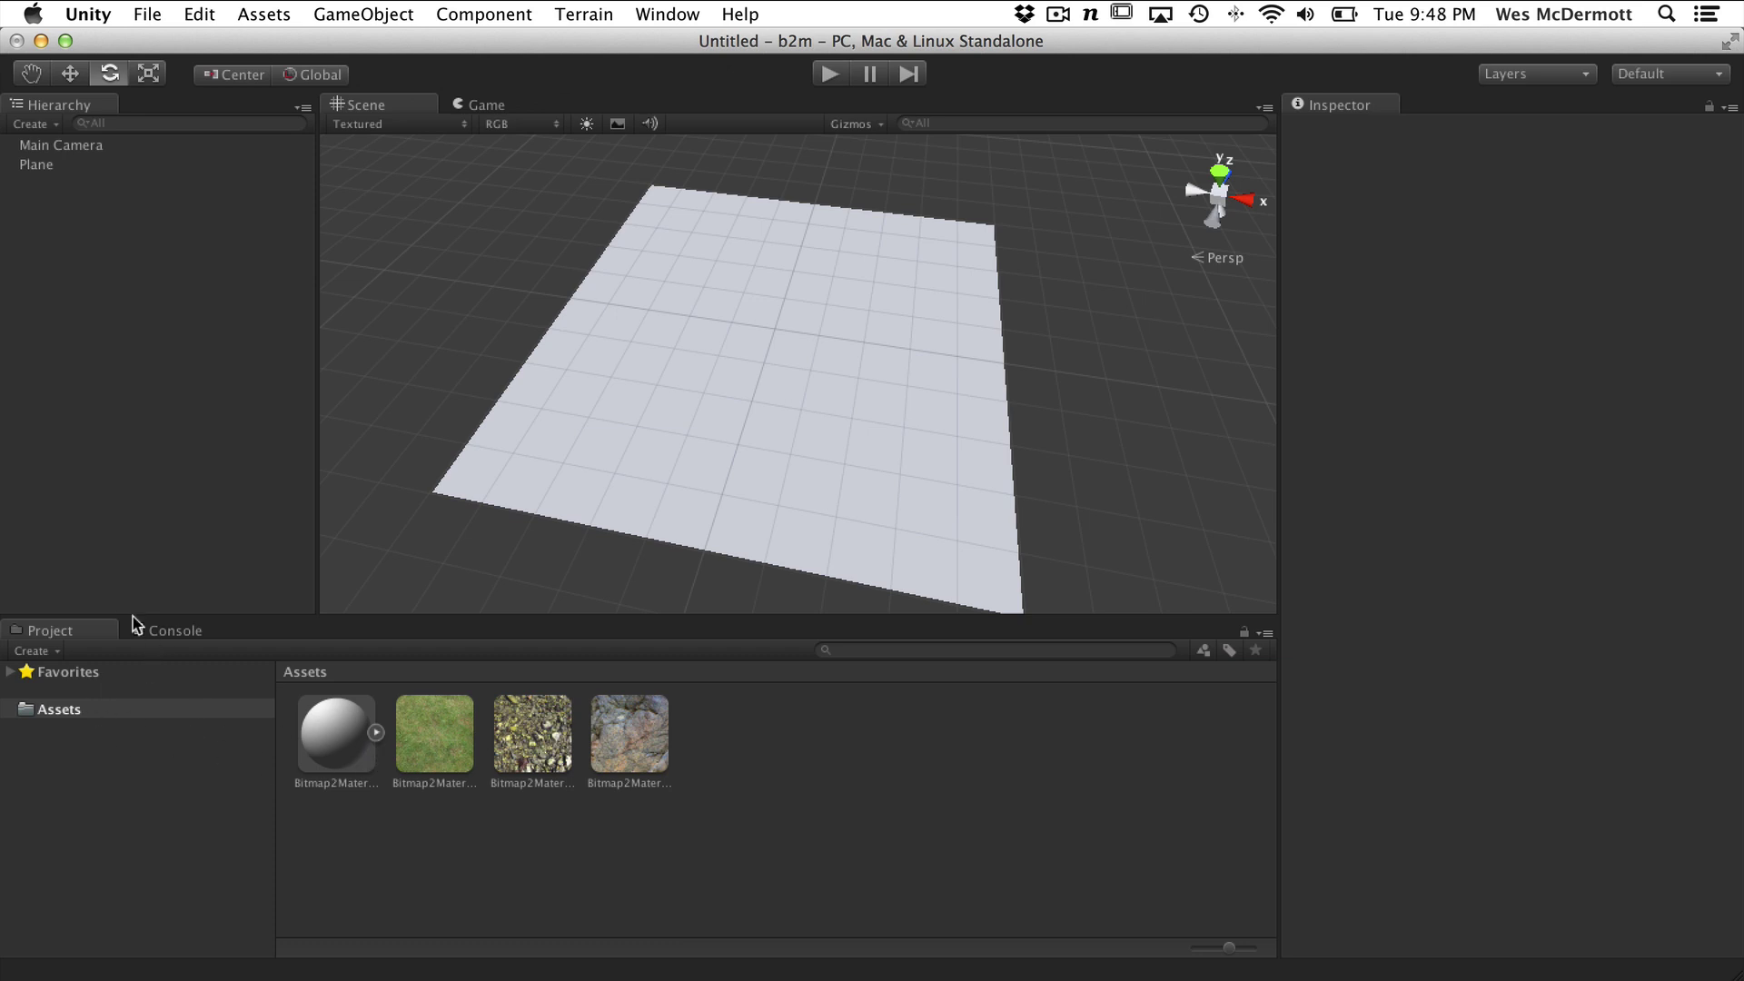
Expand the imported Bitmap2Material substance and inspect its generated normal, specular and diffuse textures
click(376, 733)
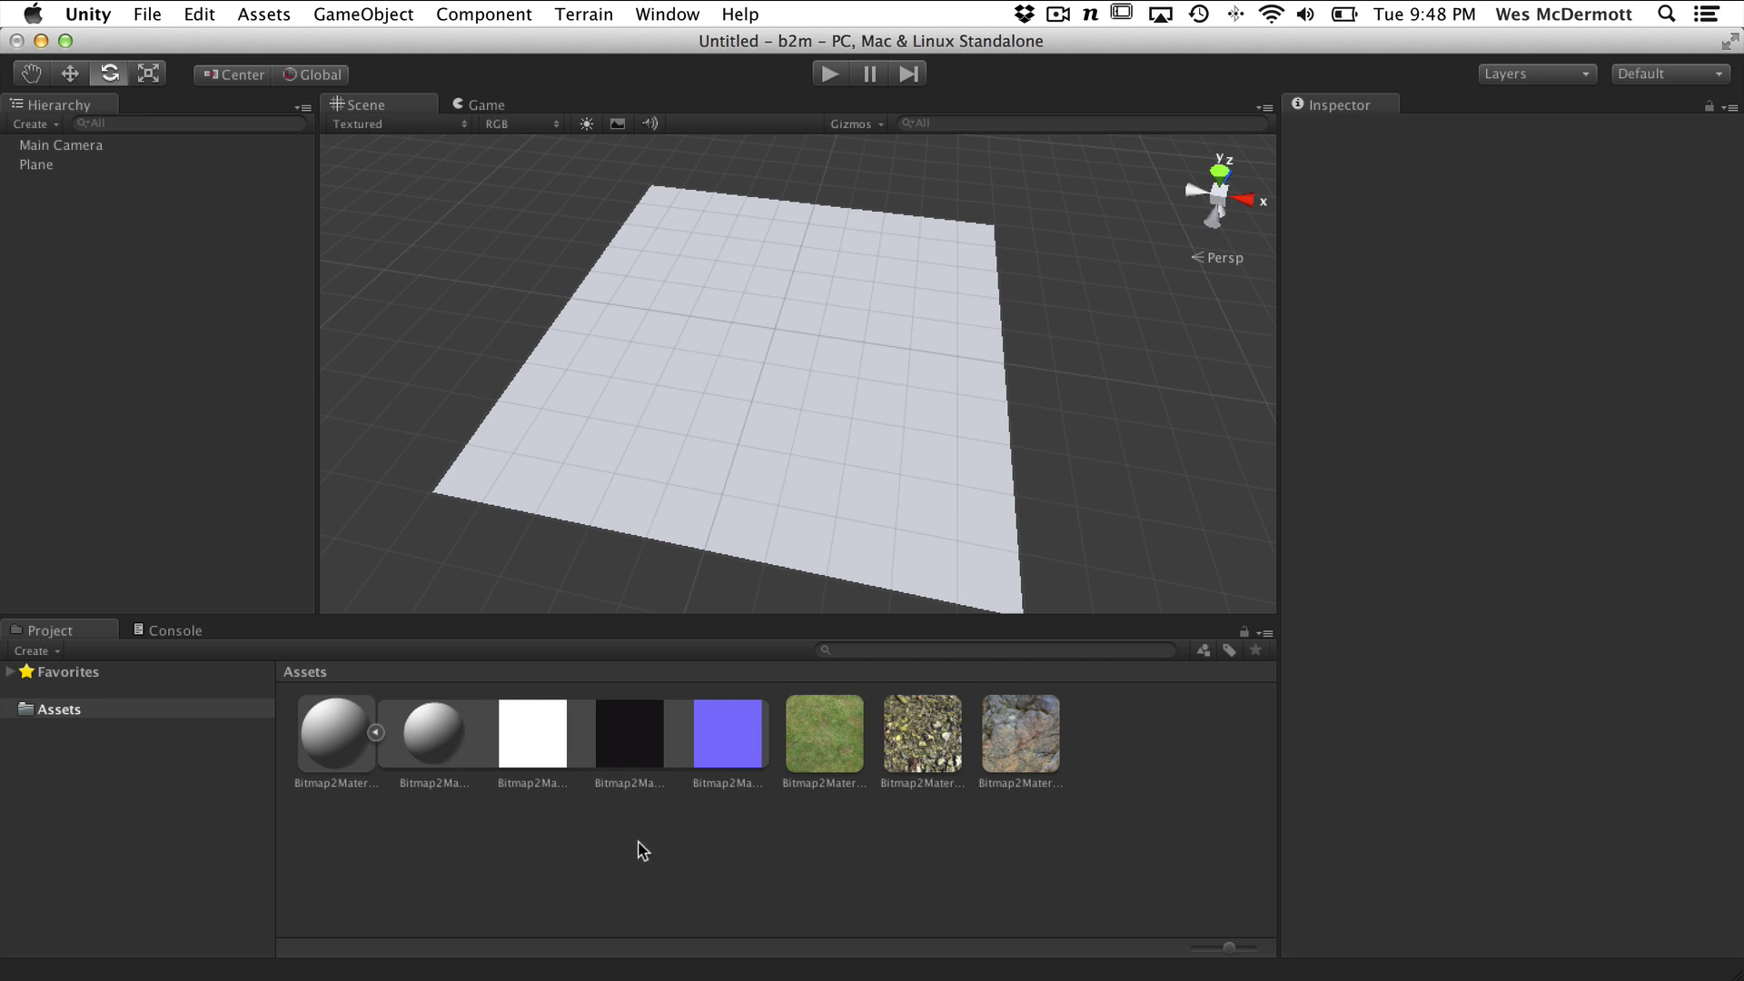
click(730, 735)
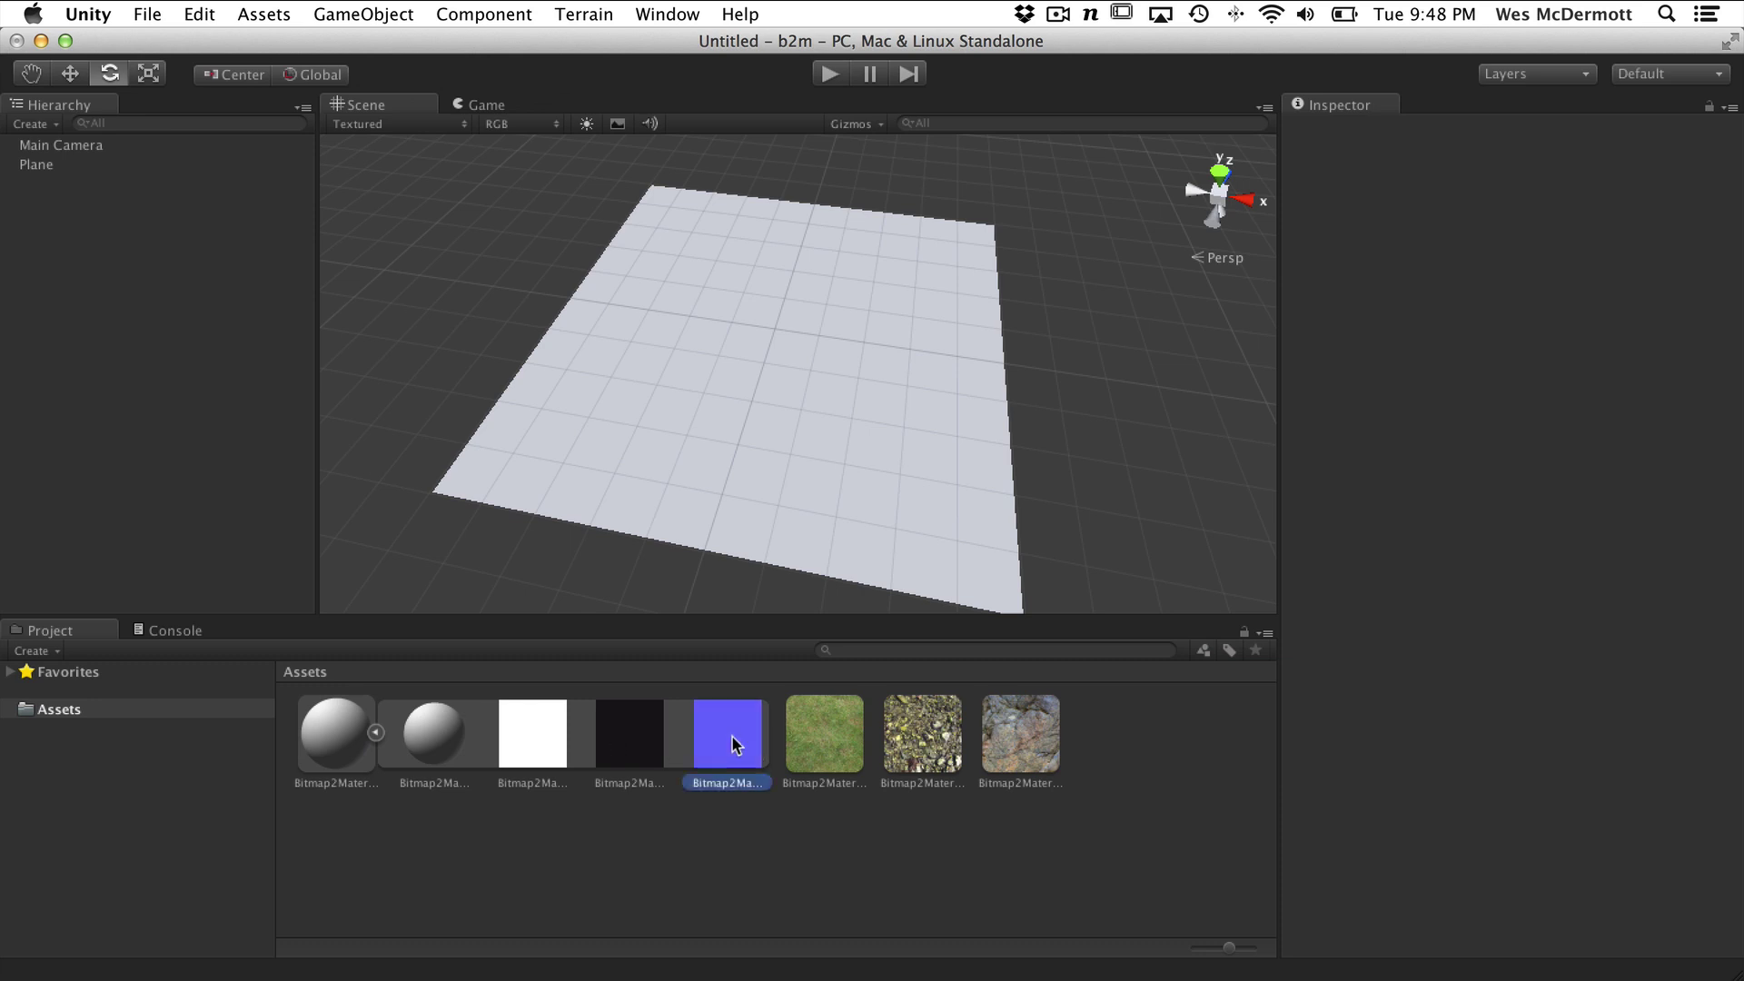
click(598, 732)
click(509, 732)
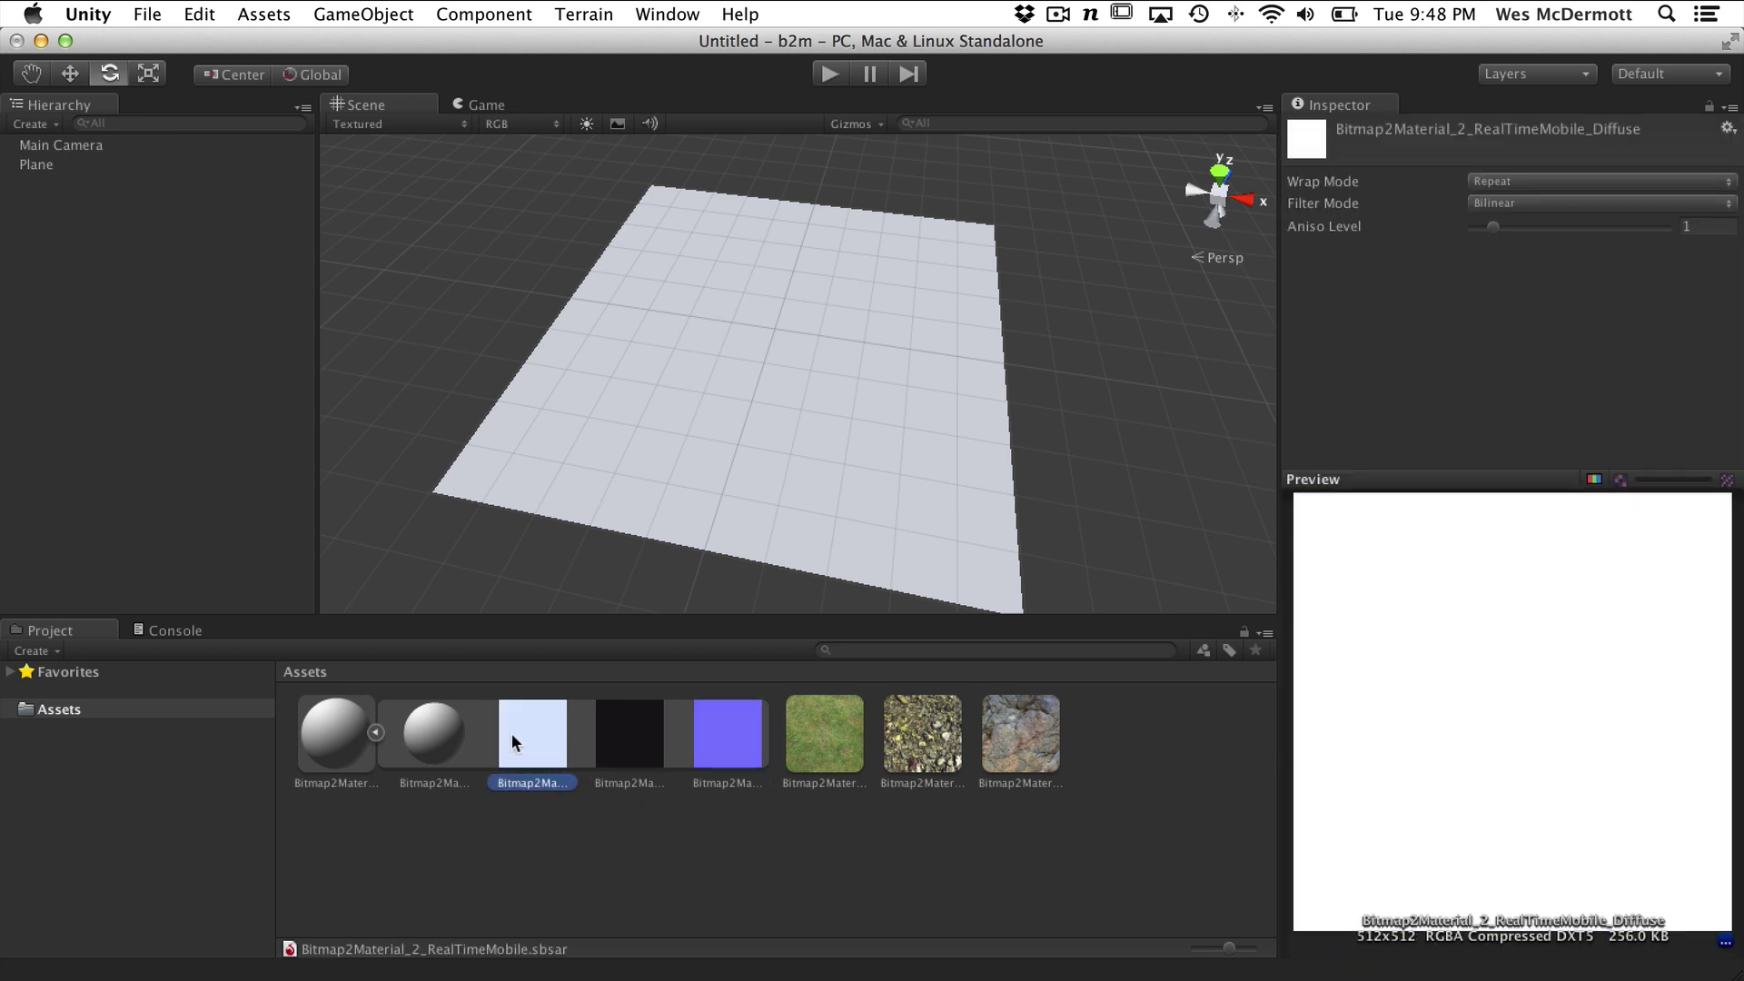
Apply the Bitmap2Material_2_RealTimeMobile material to the plane and show the material's properties
click(433, 728)
drag(432, 728, 765, 356)
click(717, 394)
click(433, 732)
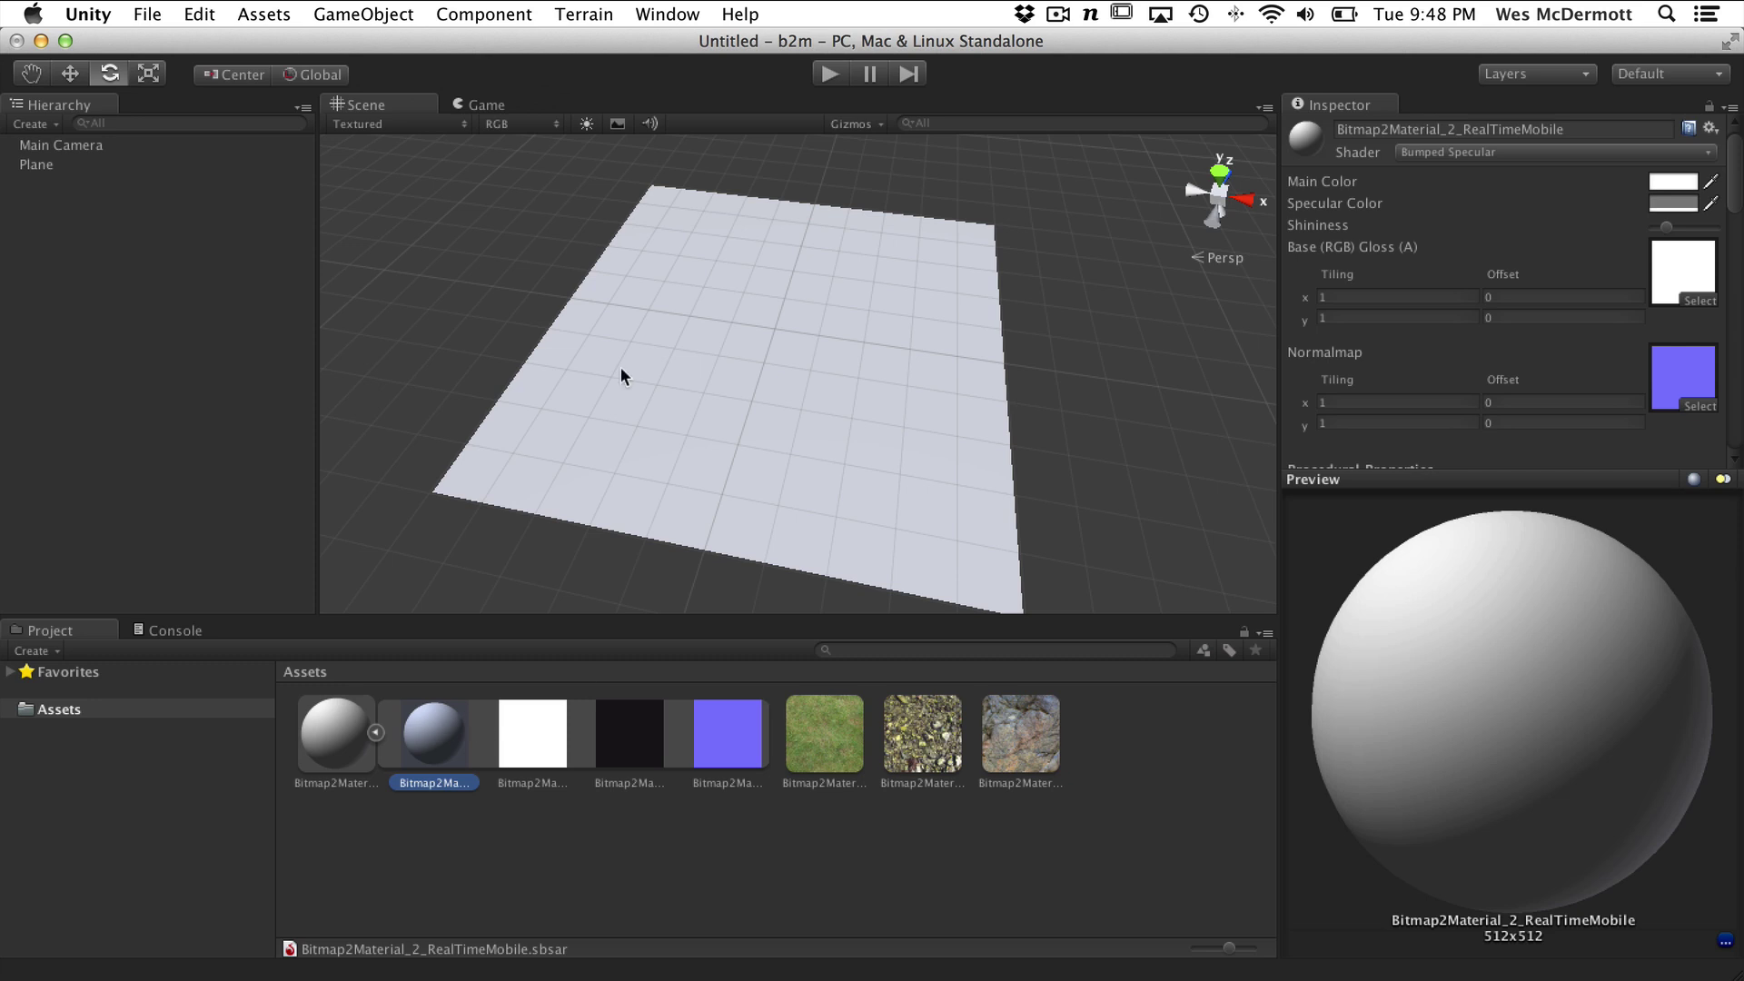
Enlarge the material's property area and change its shader to Mobile/Bumped Specular
drag(1422, 481, 1414, 585)
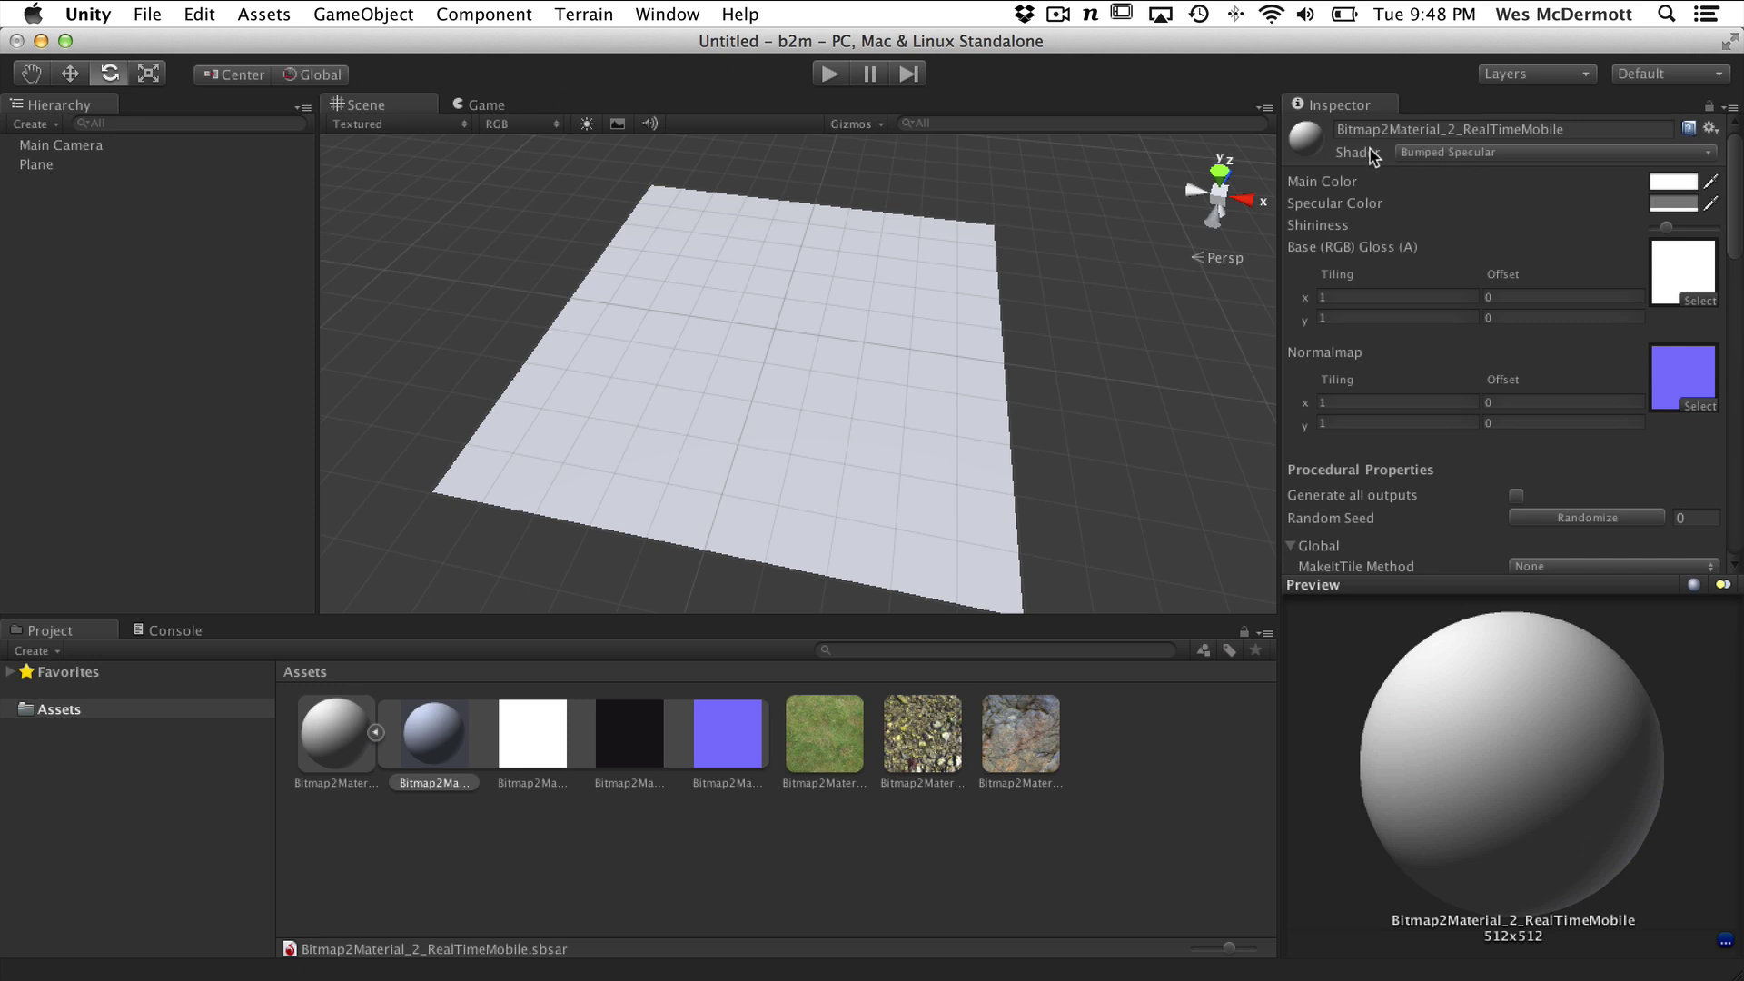
click(1471, 153)
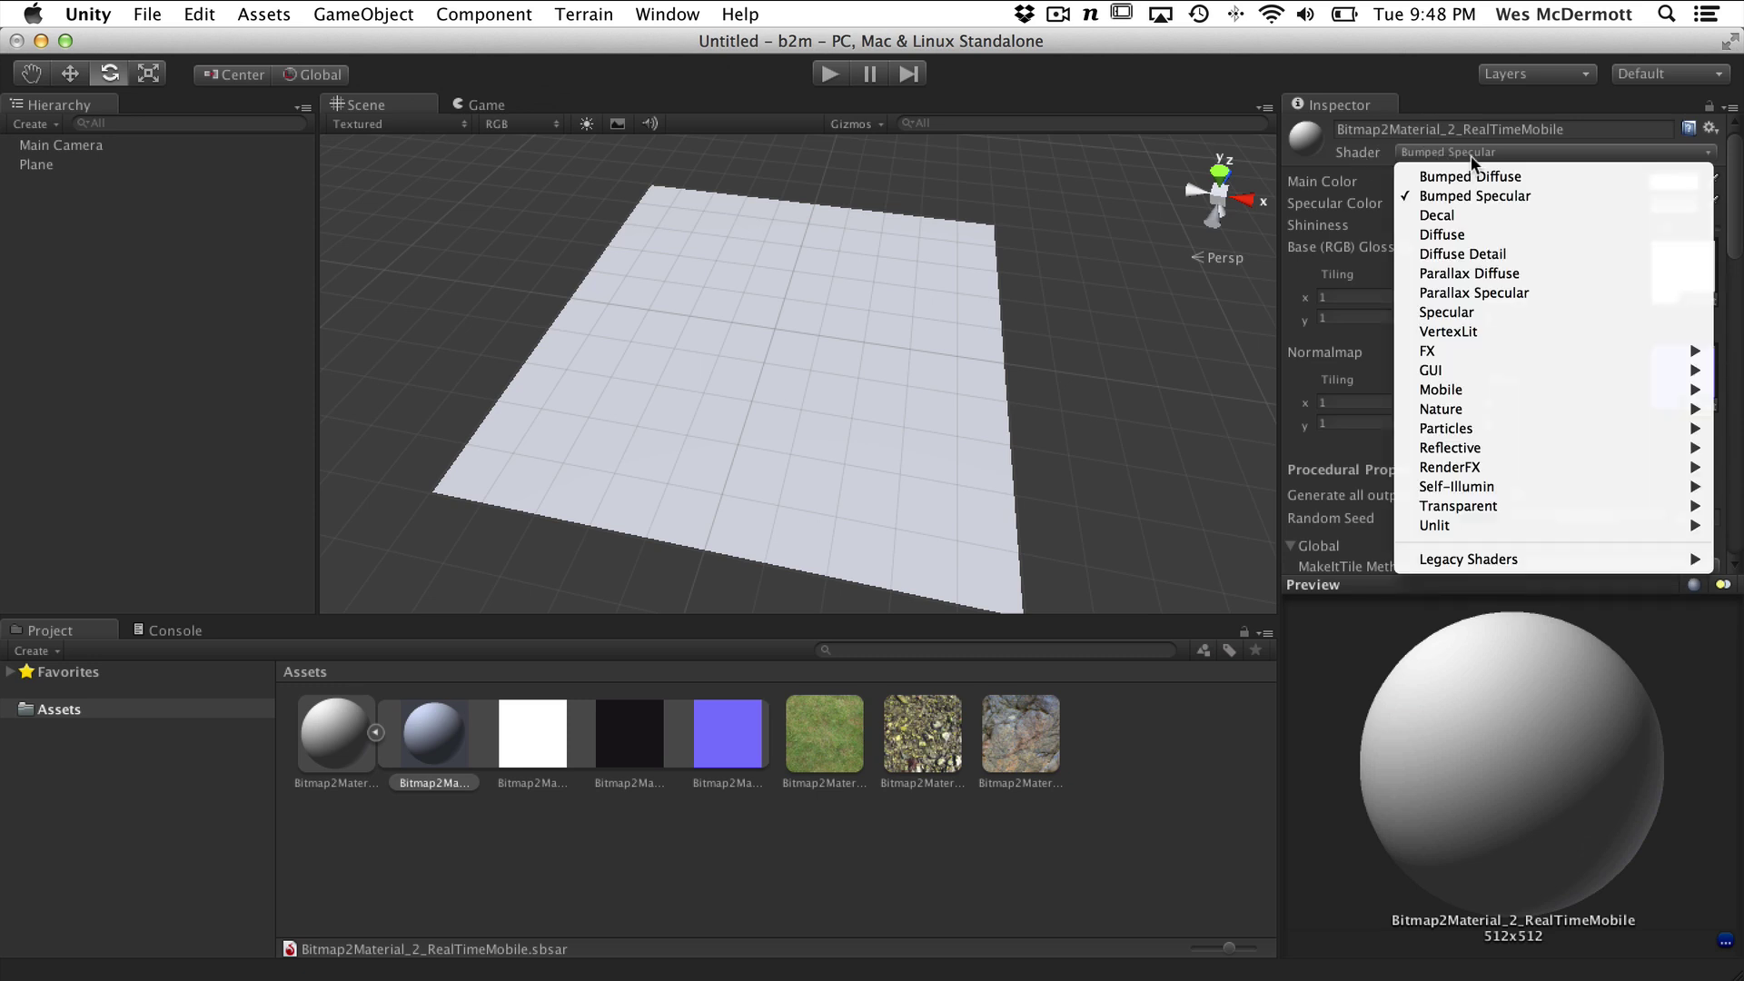
click(1297, 168)
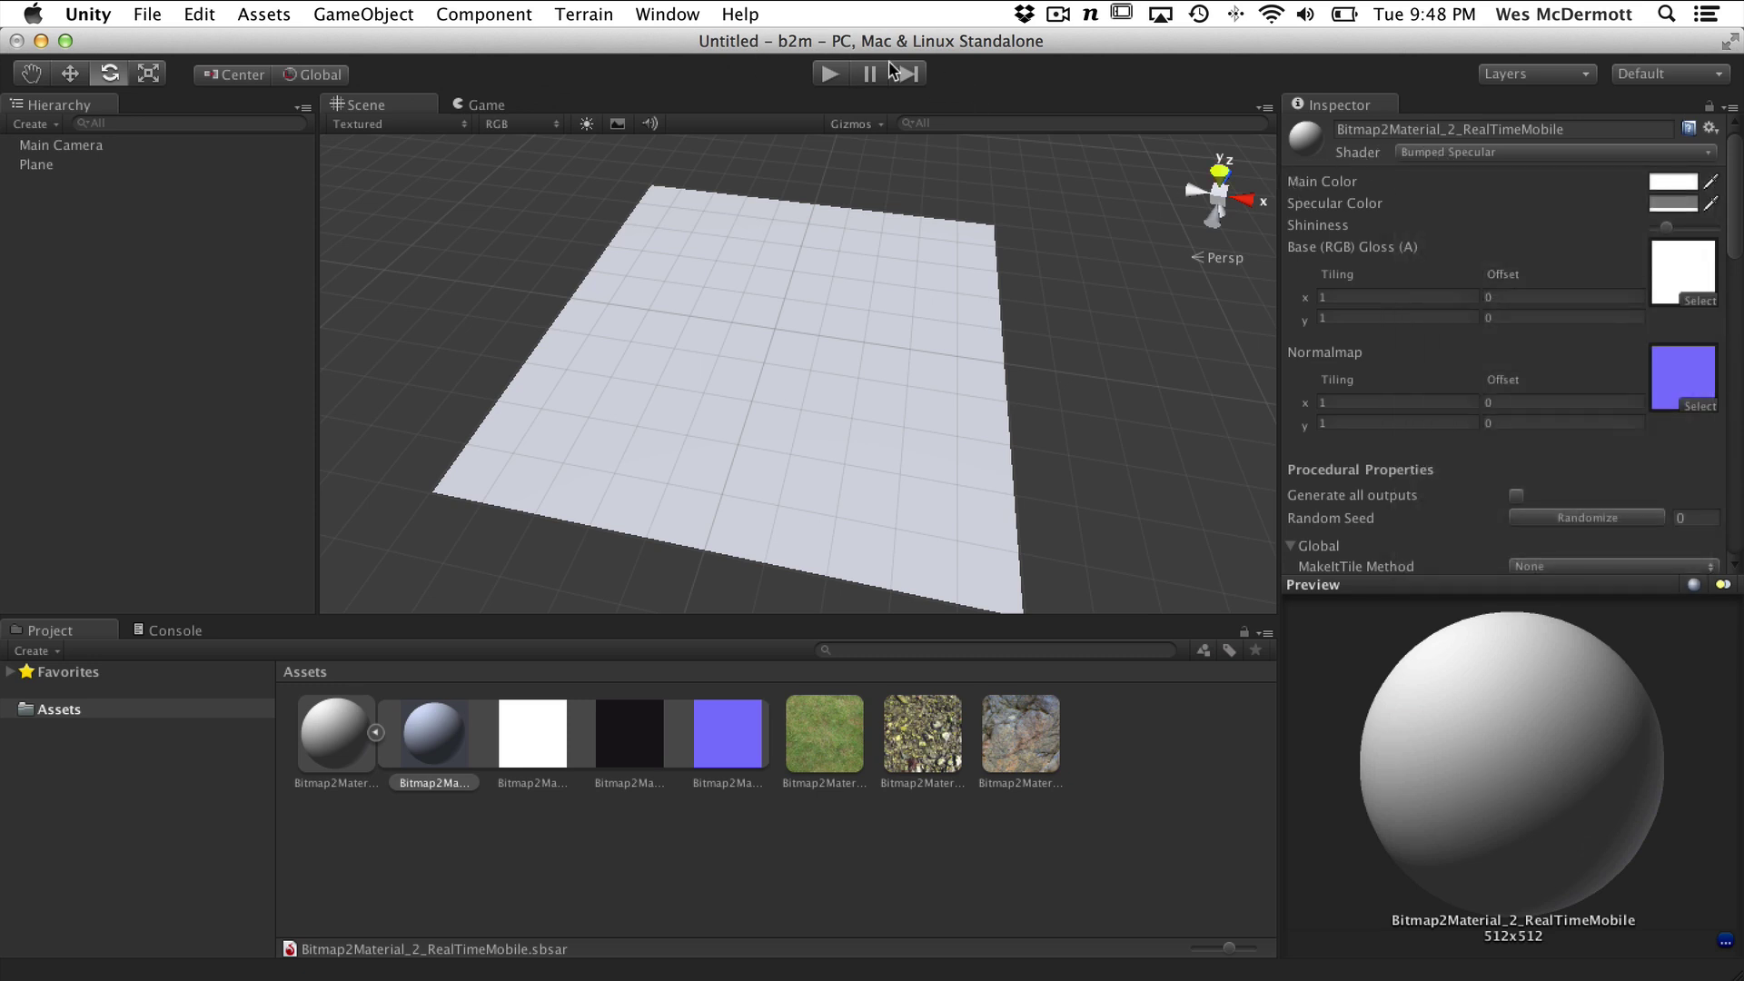
click(1435, 153)
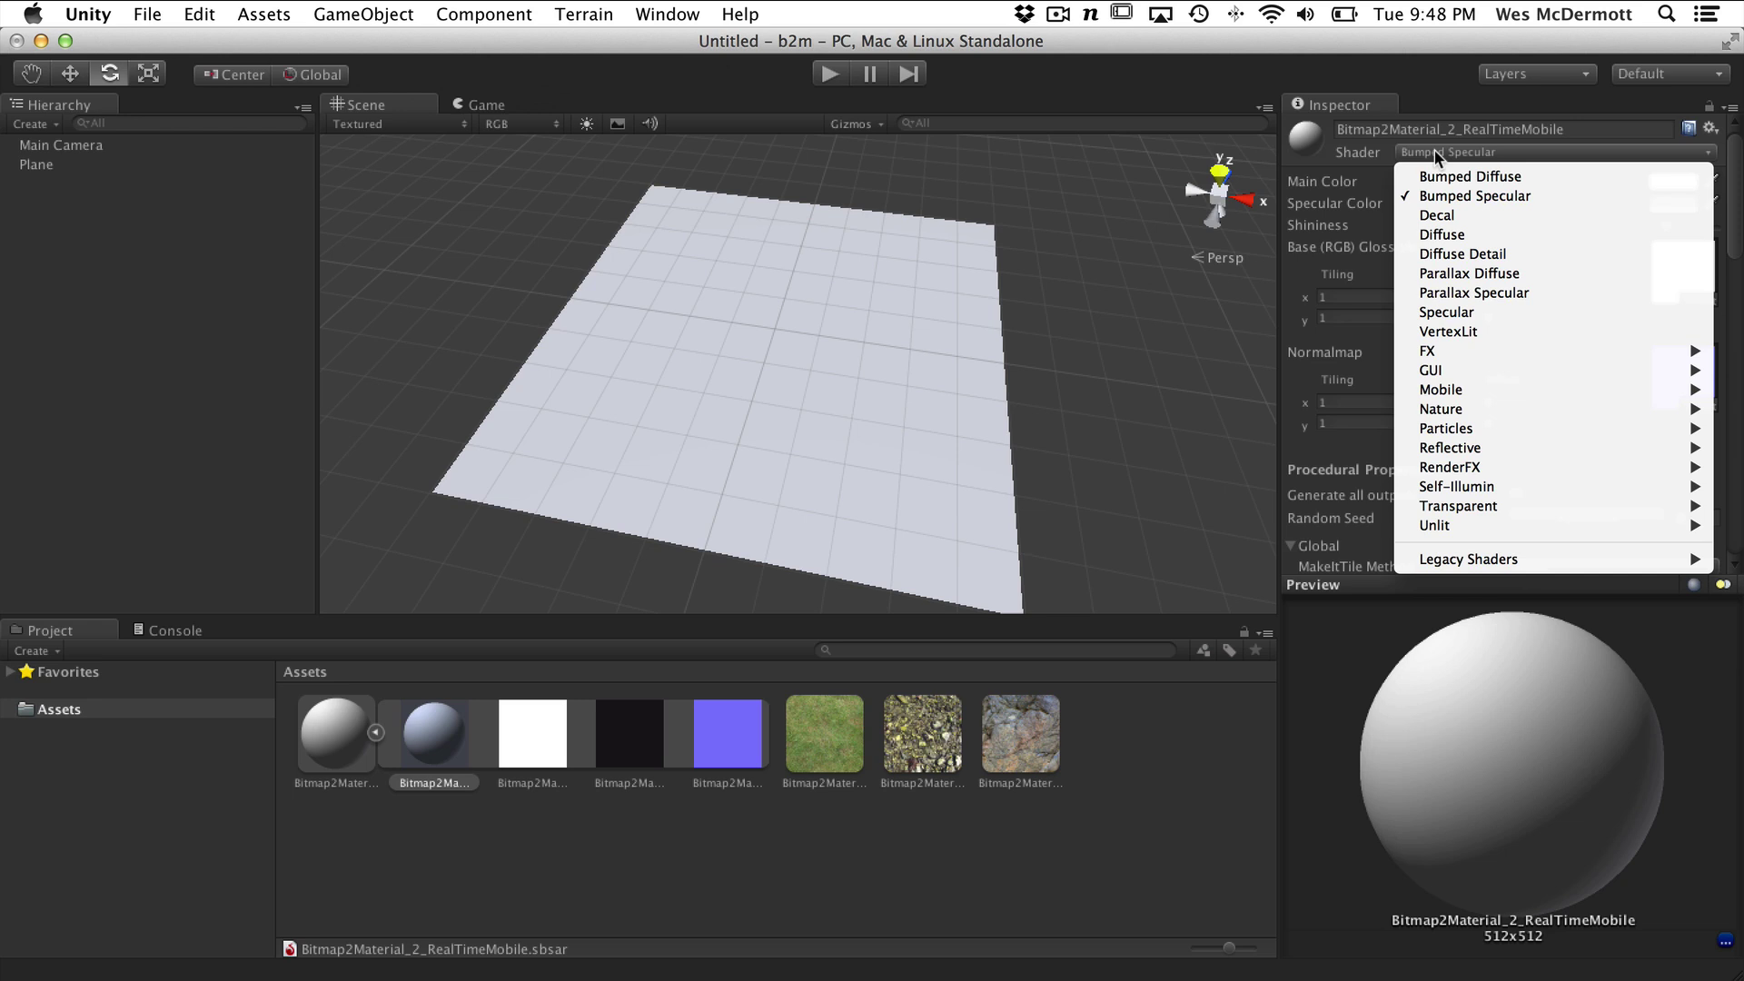
mouse_move(1422, 390)
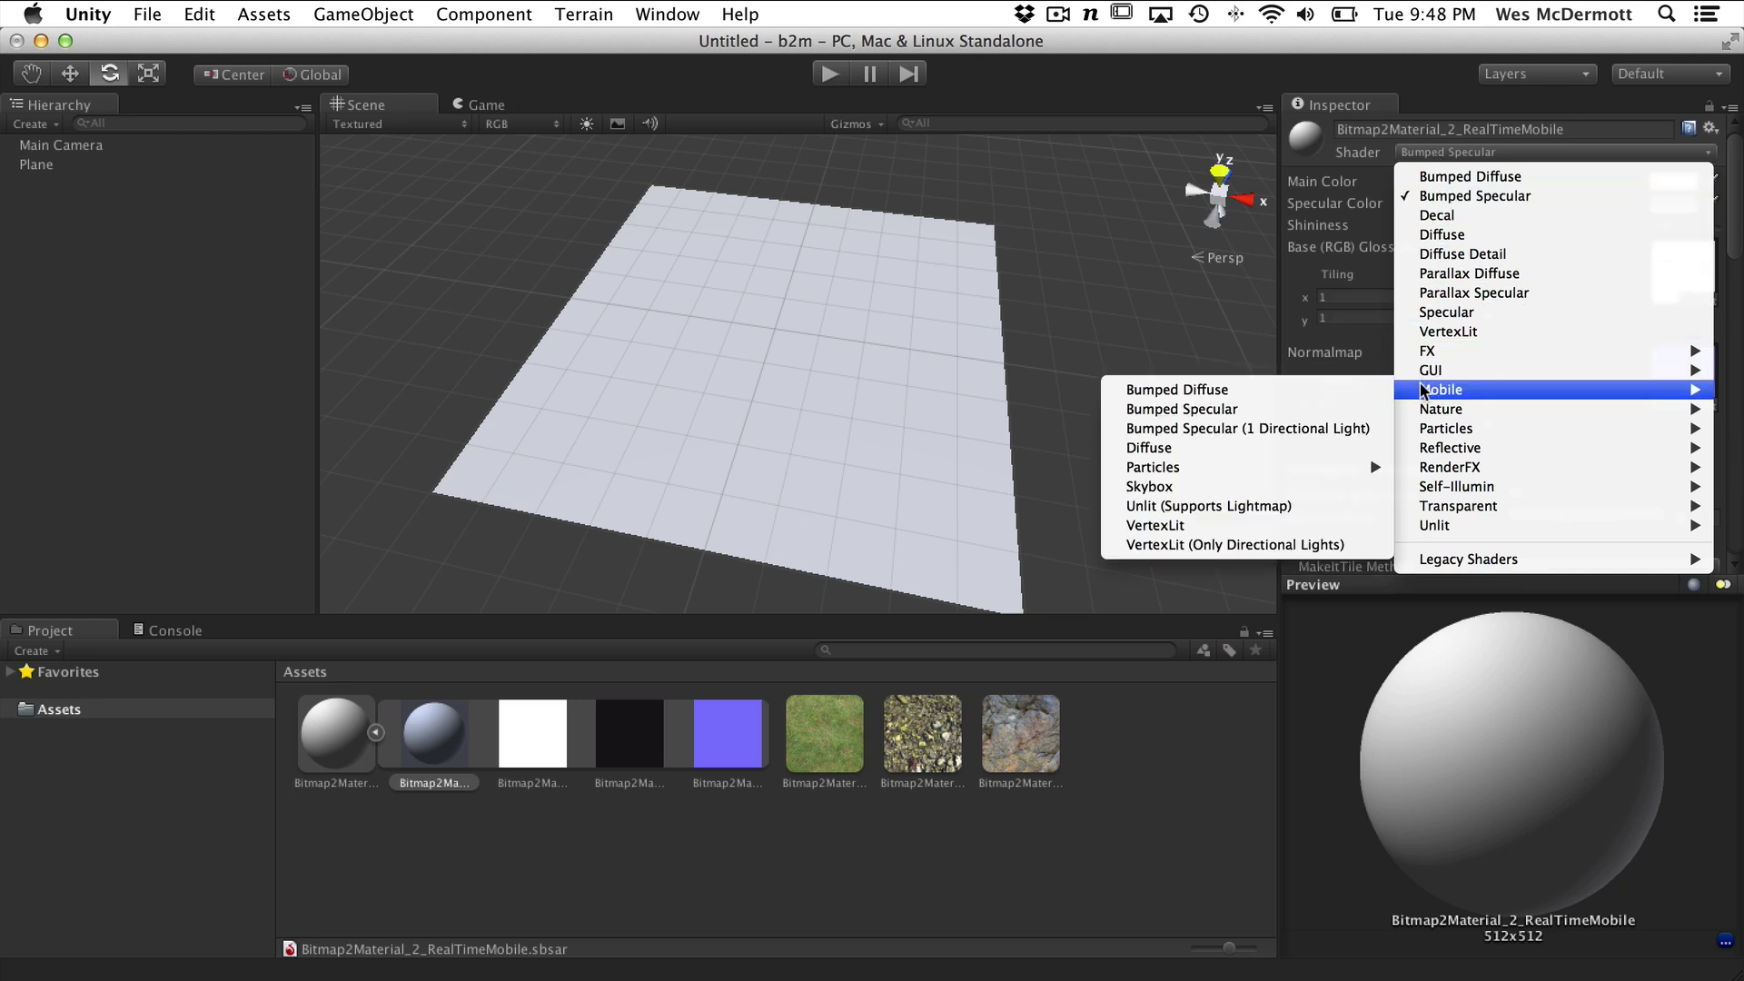
click(1185, 410)
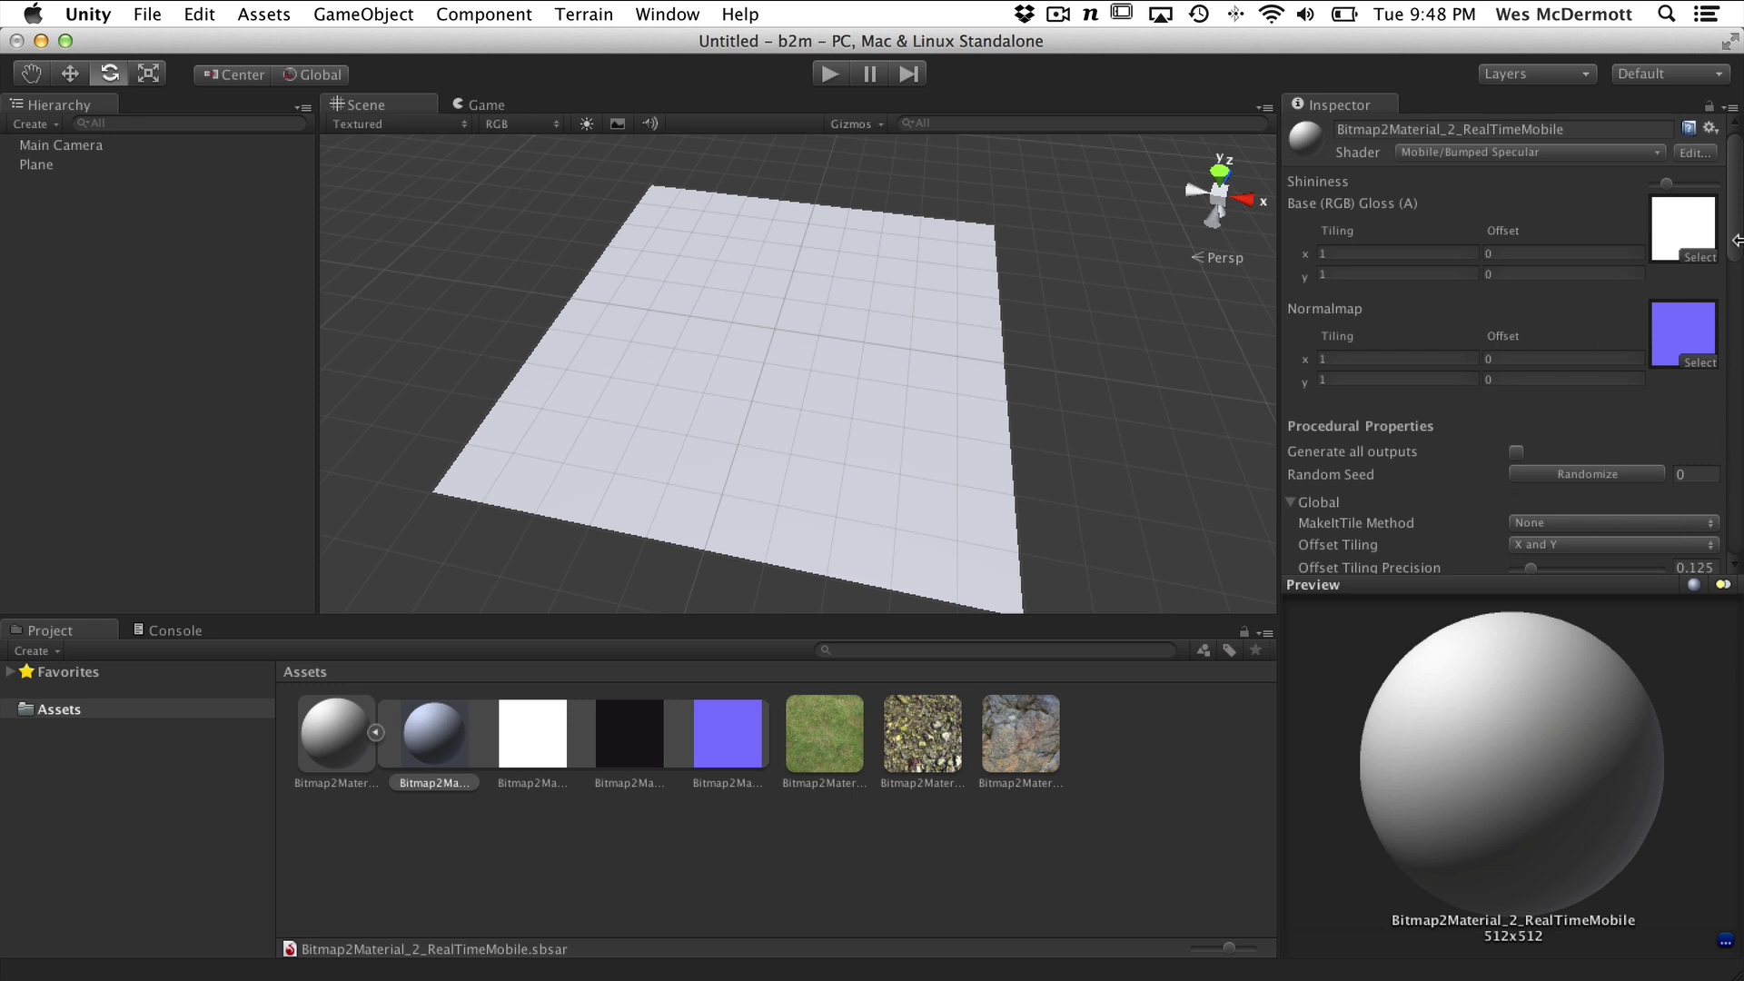
Locate the Bitmap Diffuse input of the material and preview the imported grass, pebbles and rock bitmaps
drag(1736, 238, 1728, 492)
click(1291, 388)
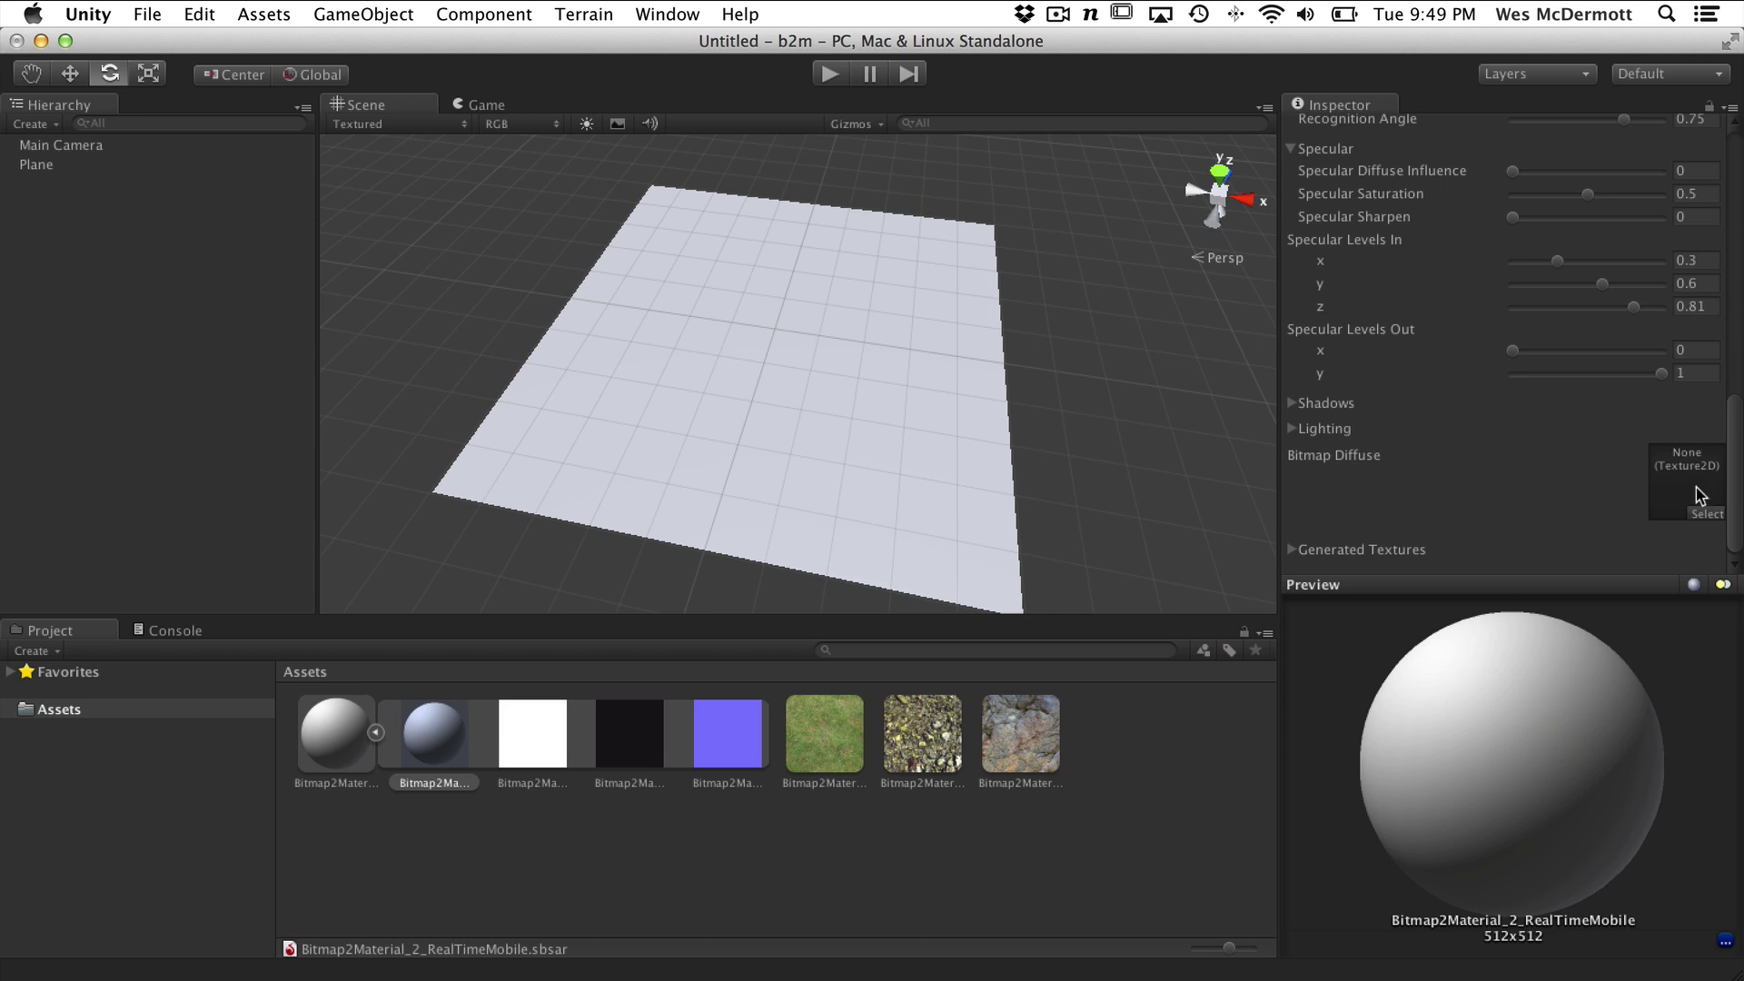
click(837, 752)
click(921, 737)
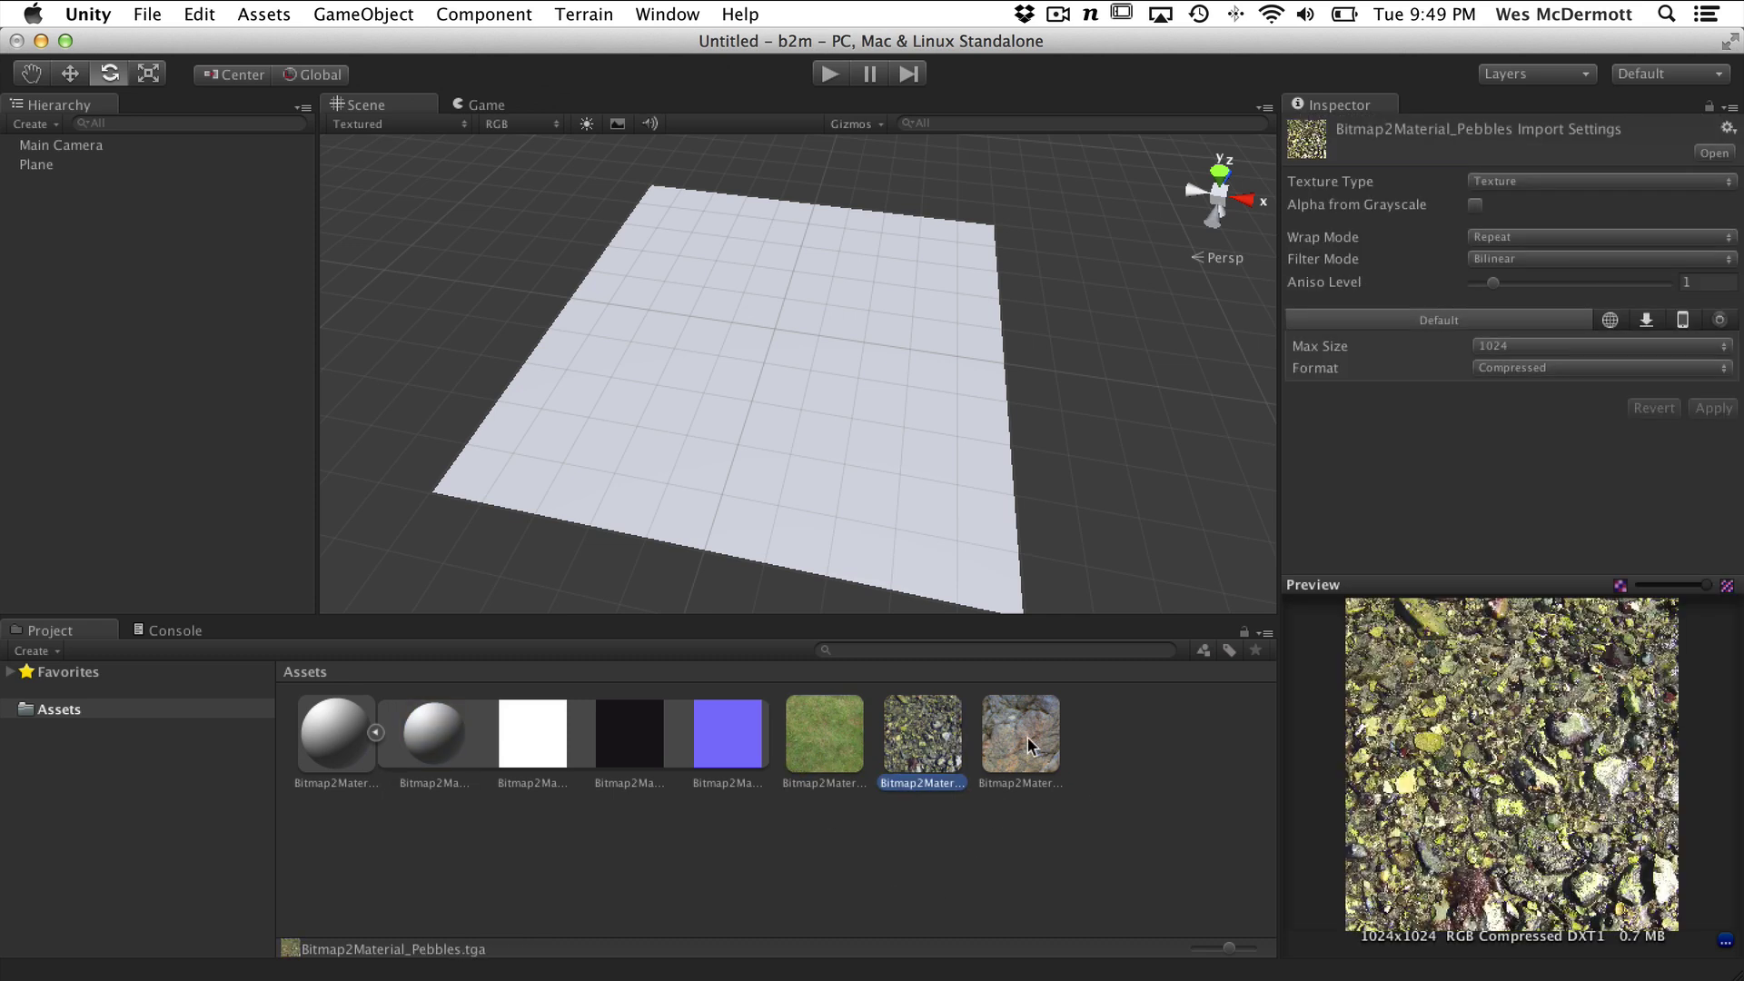
click(1030, 736)
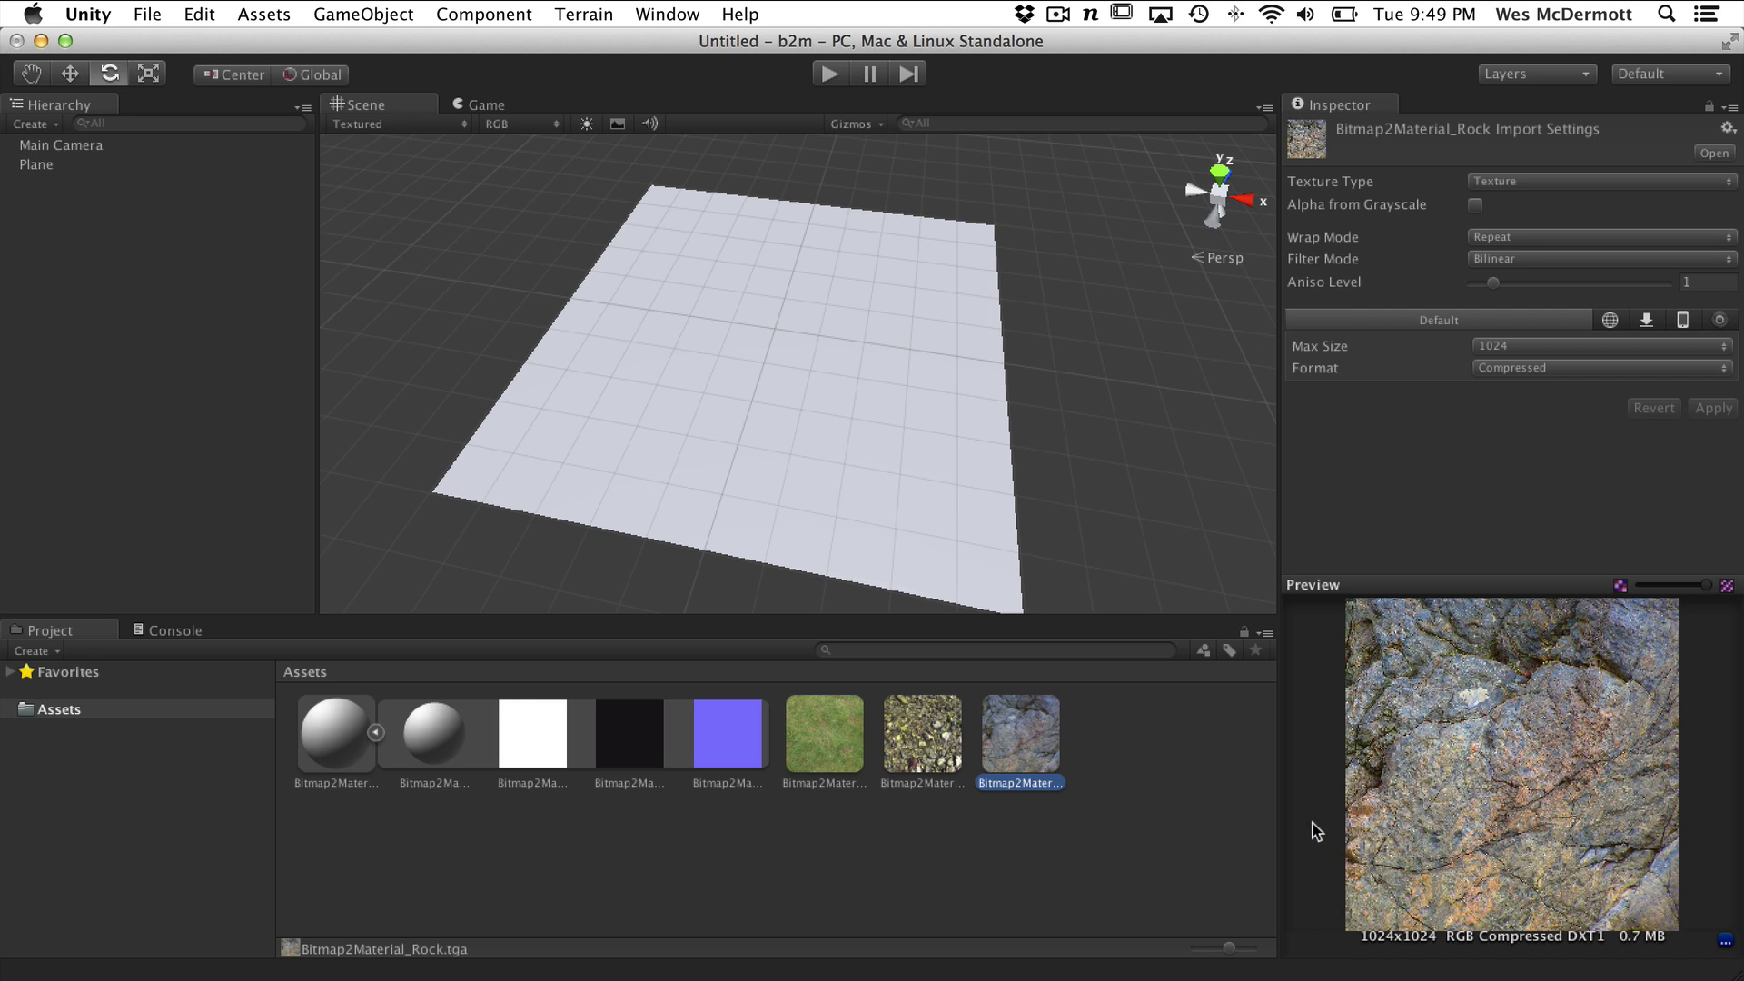
Assign the Bitmap2Material_Rock texture to the Bitmap Diffuse input of the Bitmap2Material_2_RealTimeMobile material
click(441, 749)
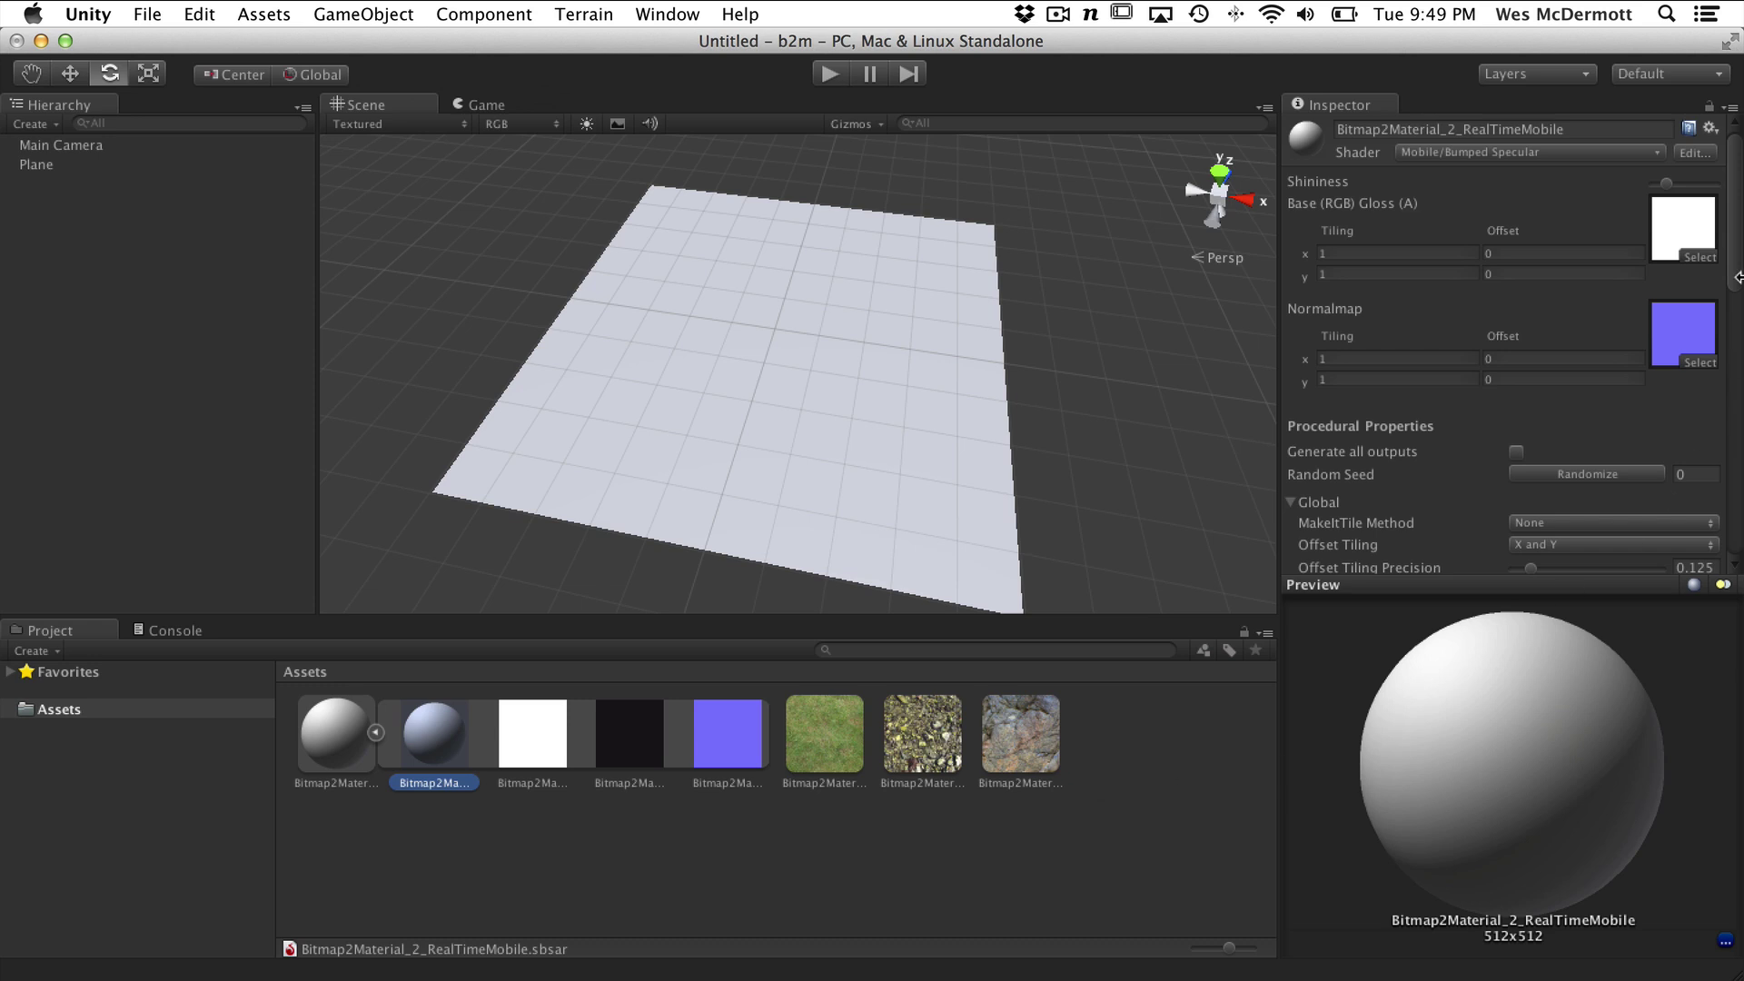
drag(1736, 272, 1737, 545)
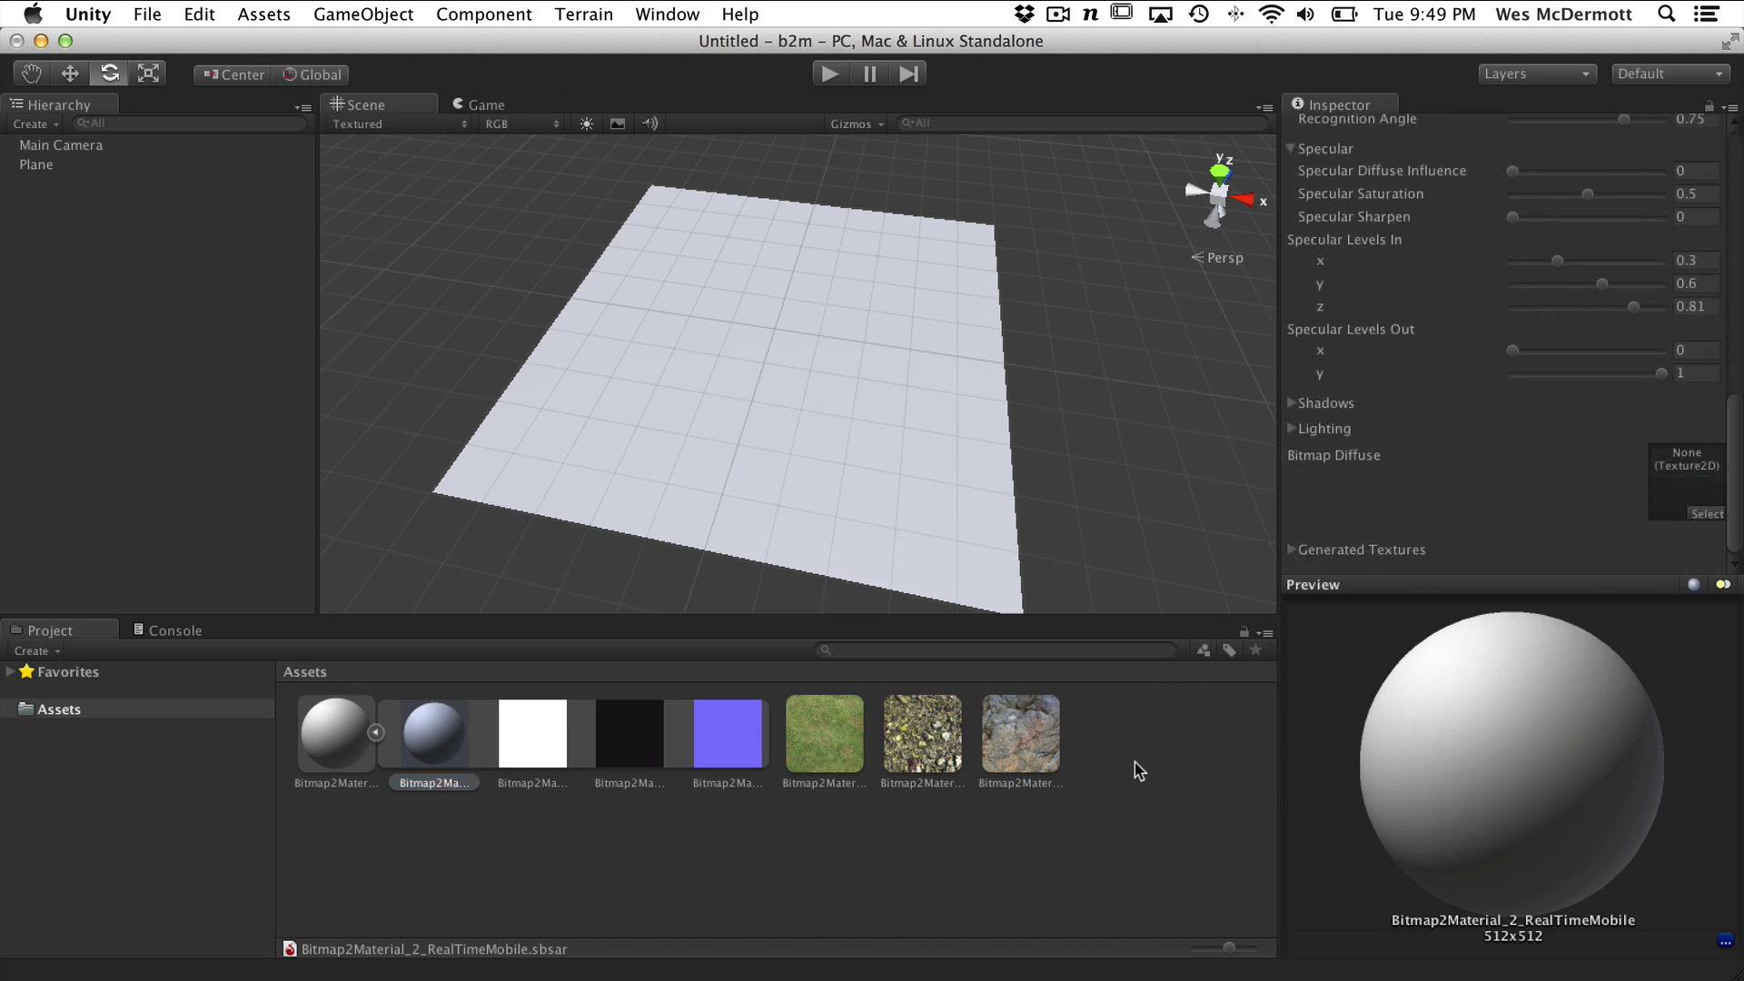
drag(1019, 741, 1648, 505)
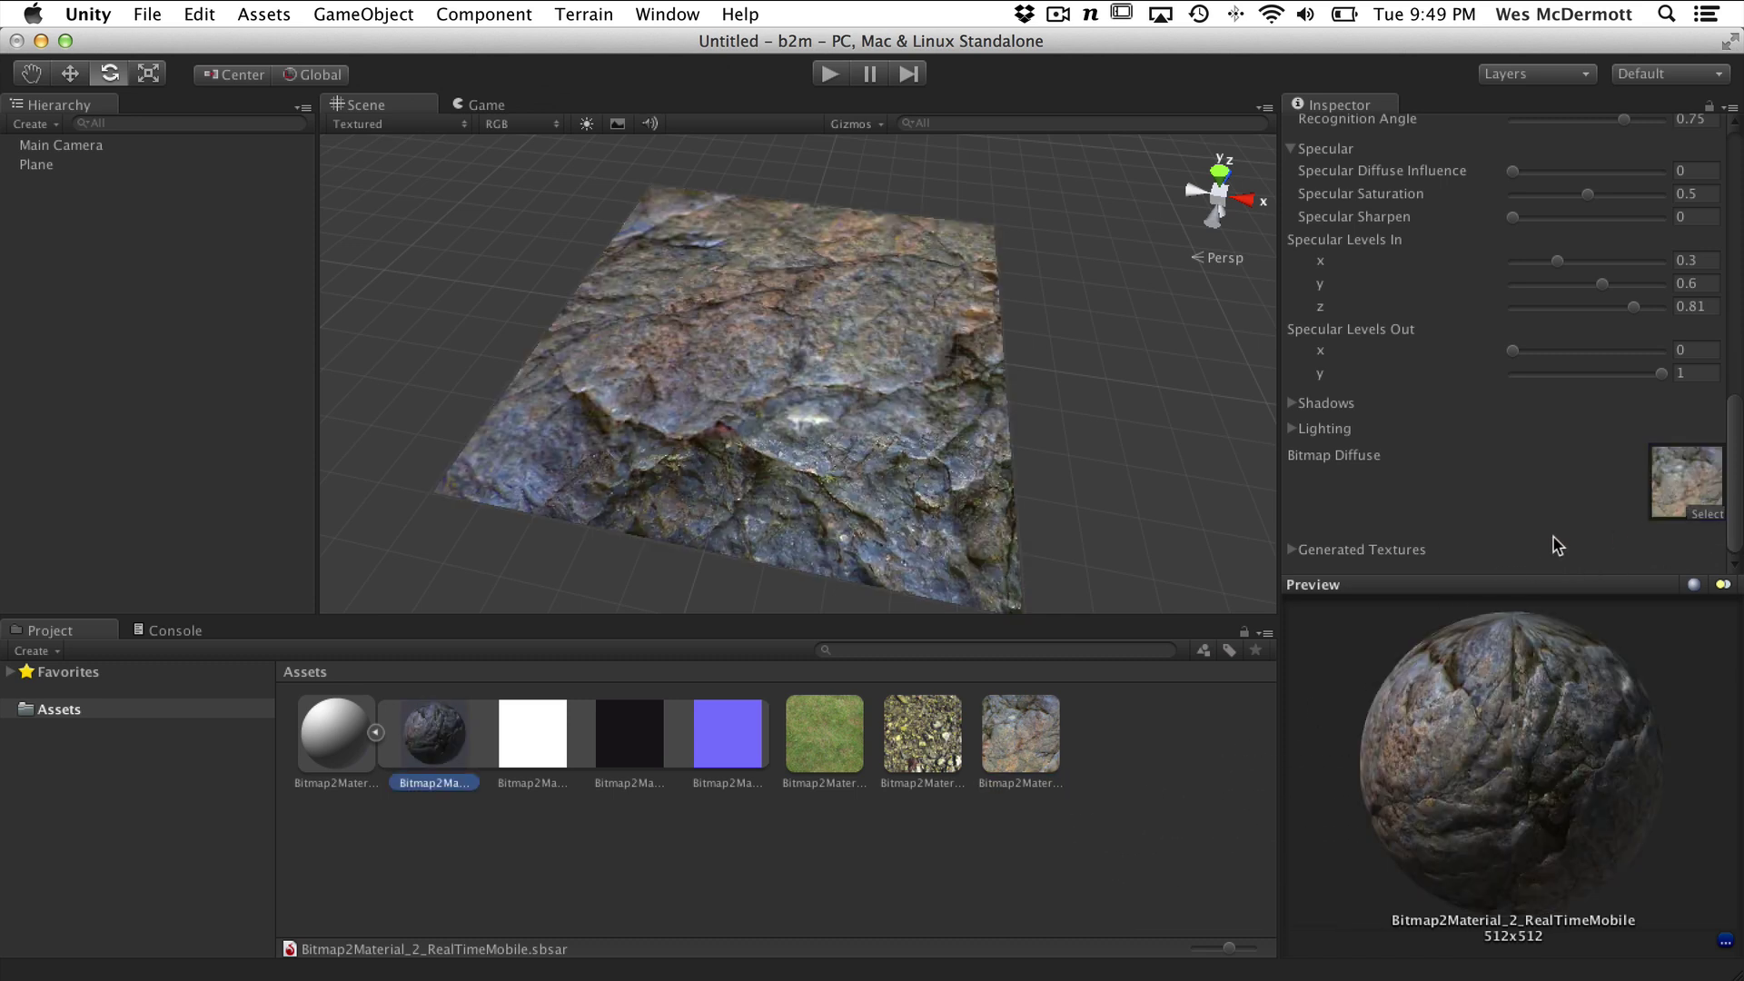
Examine the rock material on the preview sphere and up close on the plane
mouse_move(1598, 727)
mouse_down()
mouse_move(1531, 722)
mouse_move(1539, 694)
mouse_move(1358, 759)
mouse_move(1625, 717)
mouse_up()
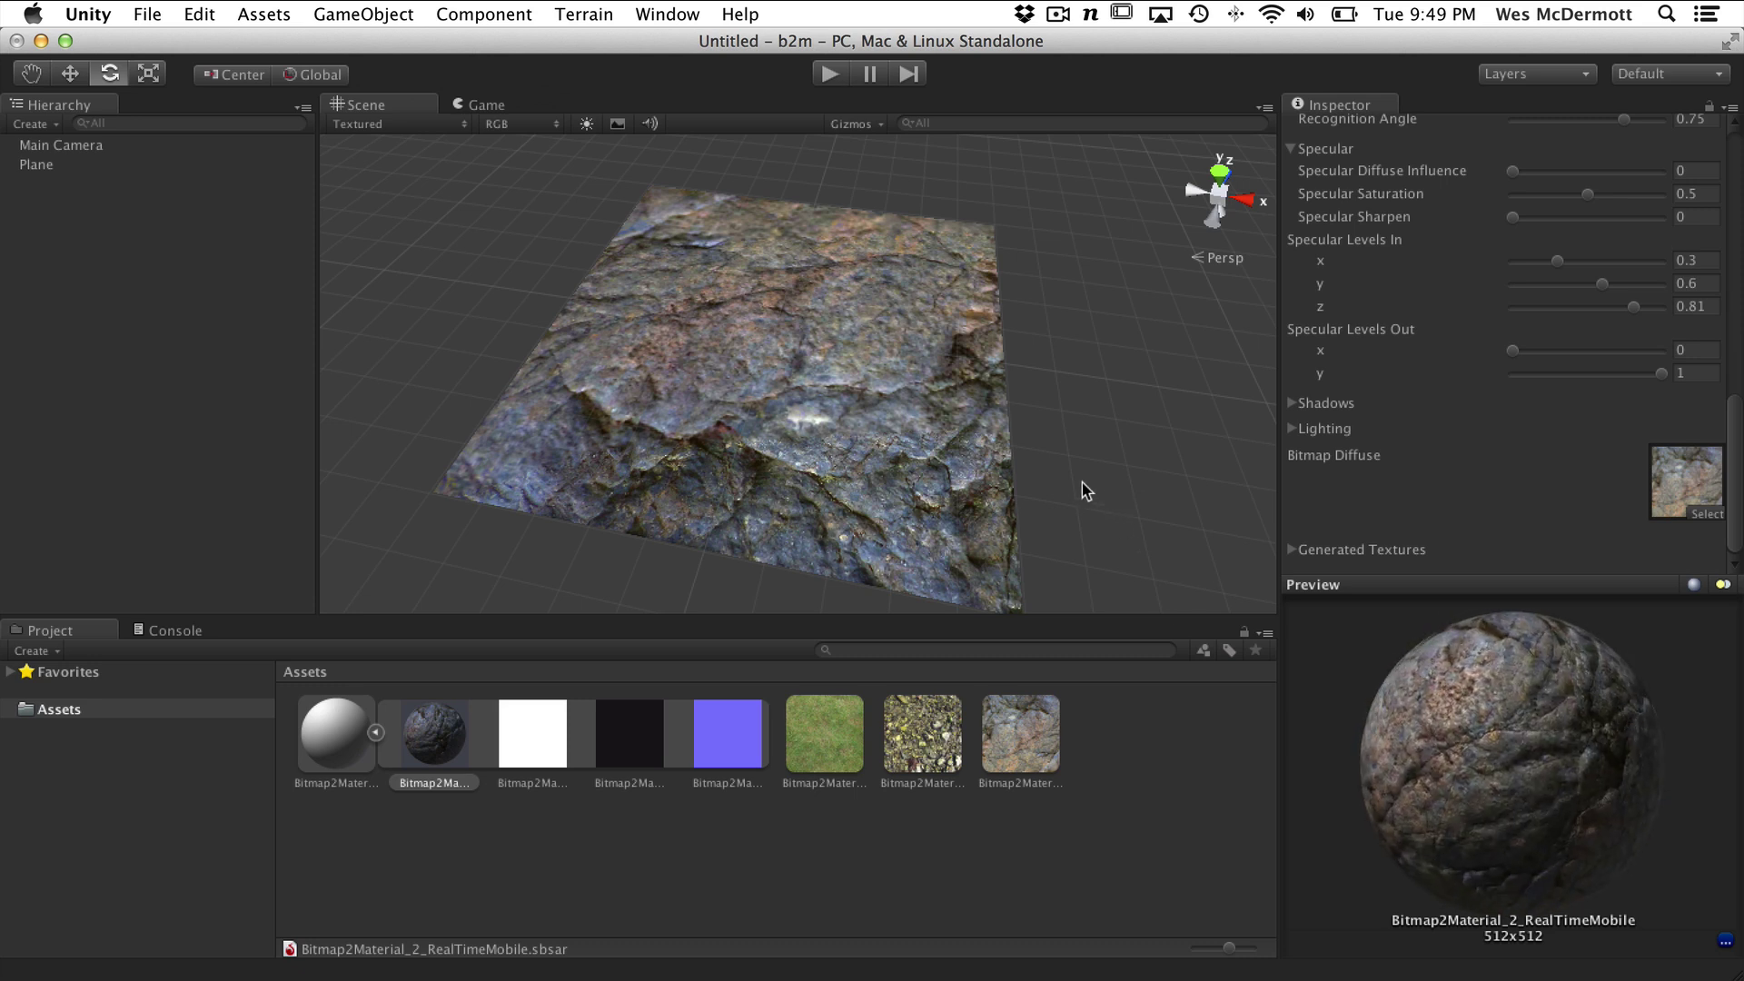
alt+drag(928, 309, 822, 382)
alt+right_drag(823, 381, 902, 378)
alt+drag(903, 378, 971, 399)
alt+right_drag(971, 400, 908, 404)
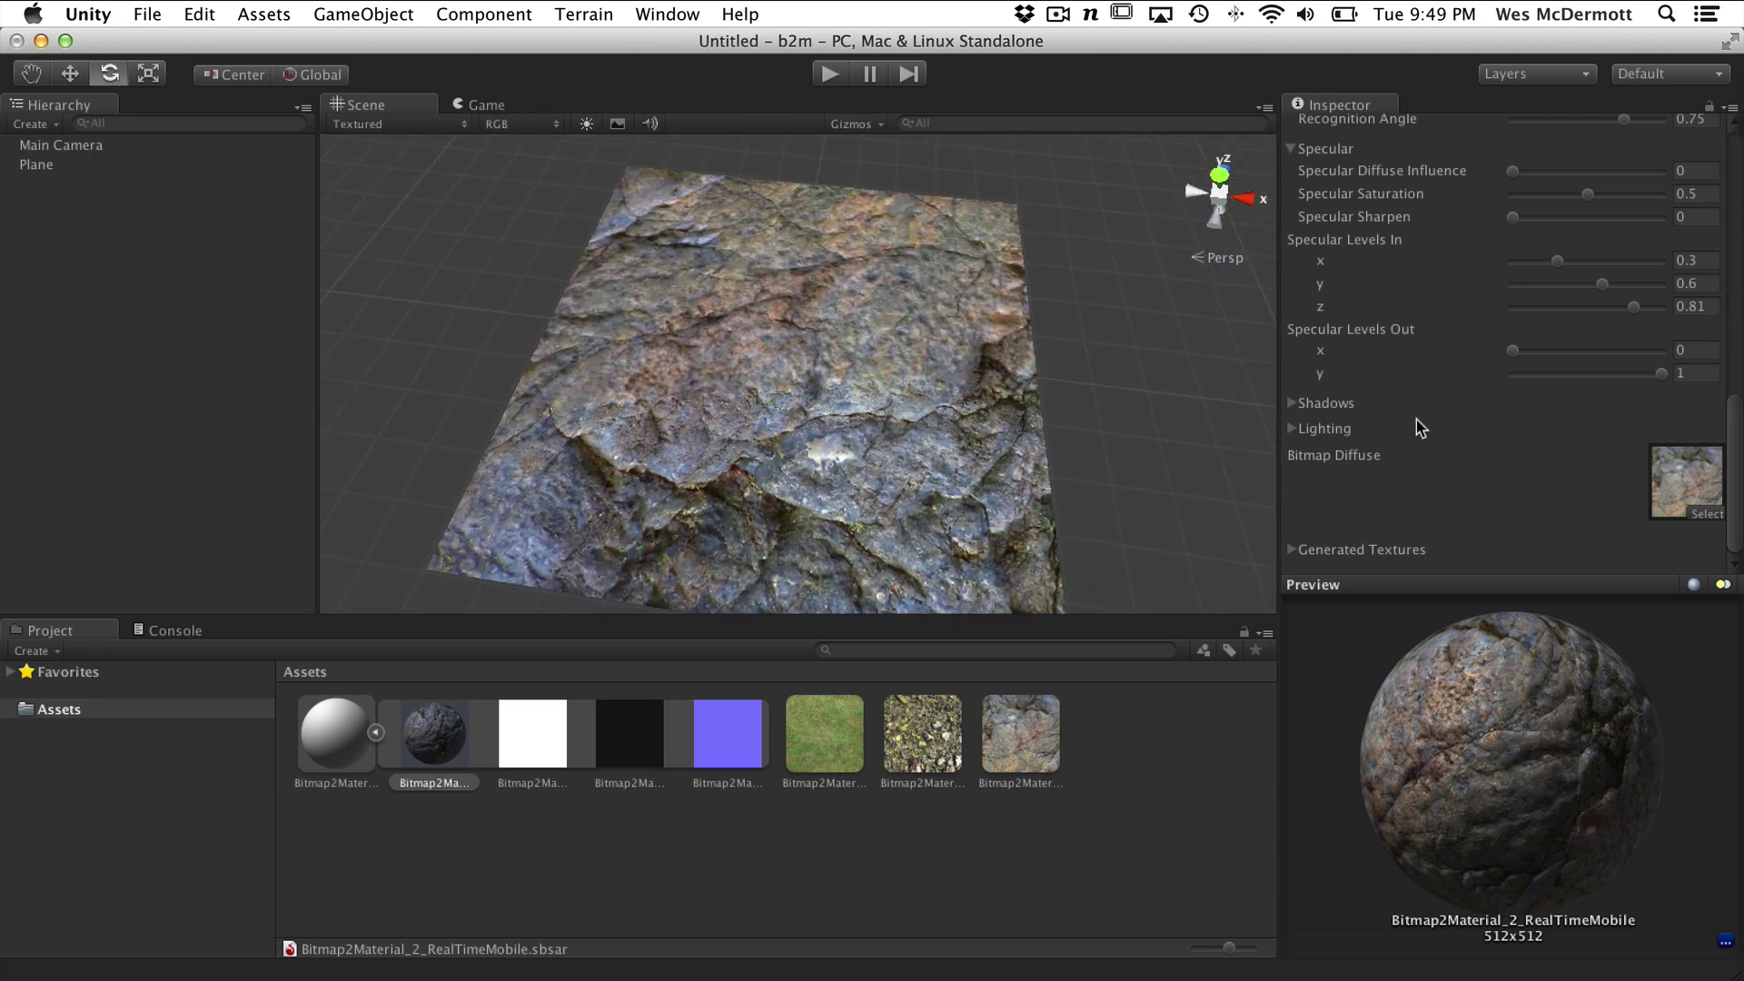
Check the material's base and normal map slots and view its generated diffuse and normal textures
drag(1736, 416, 1736, 153)
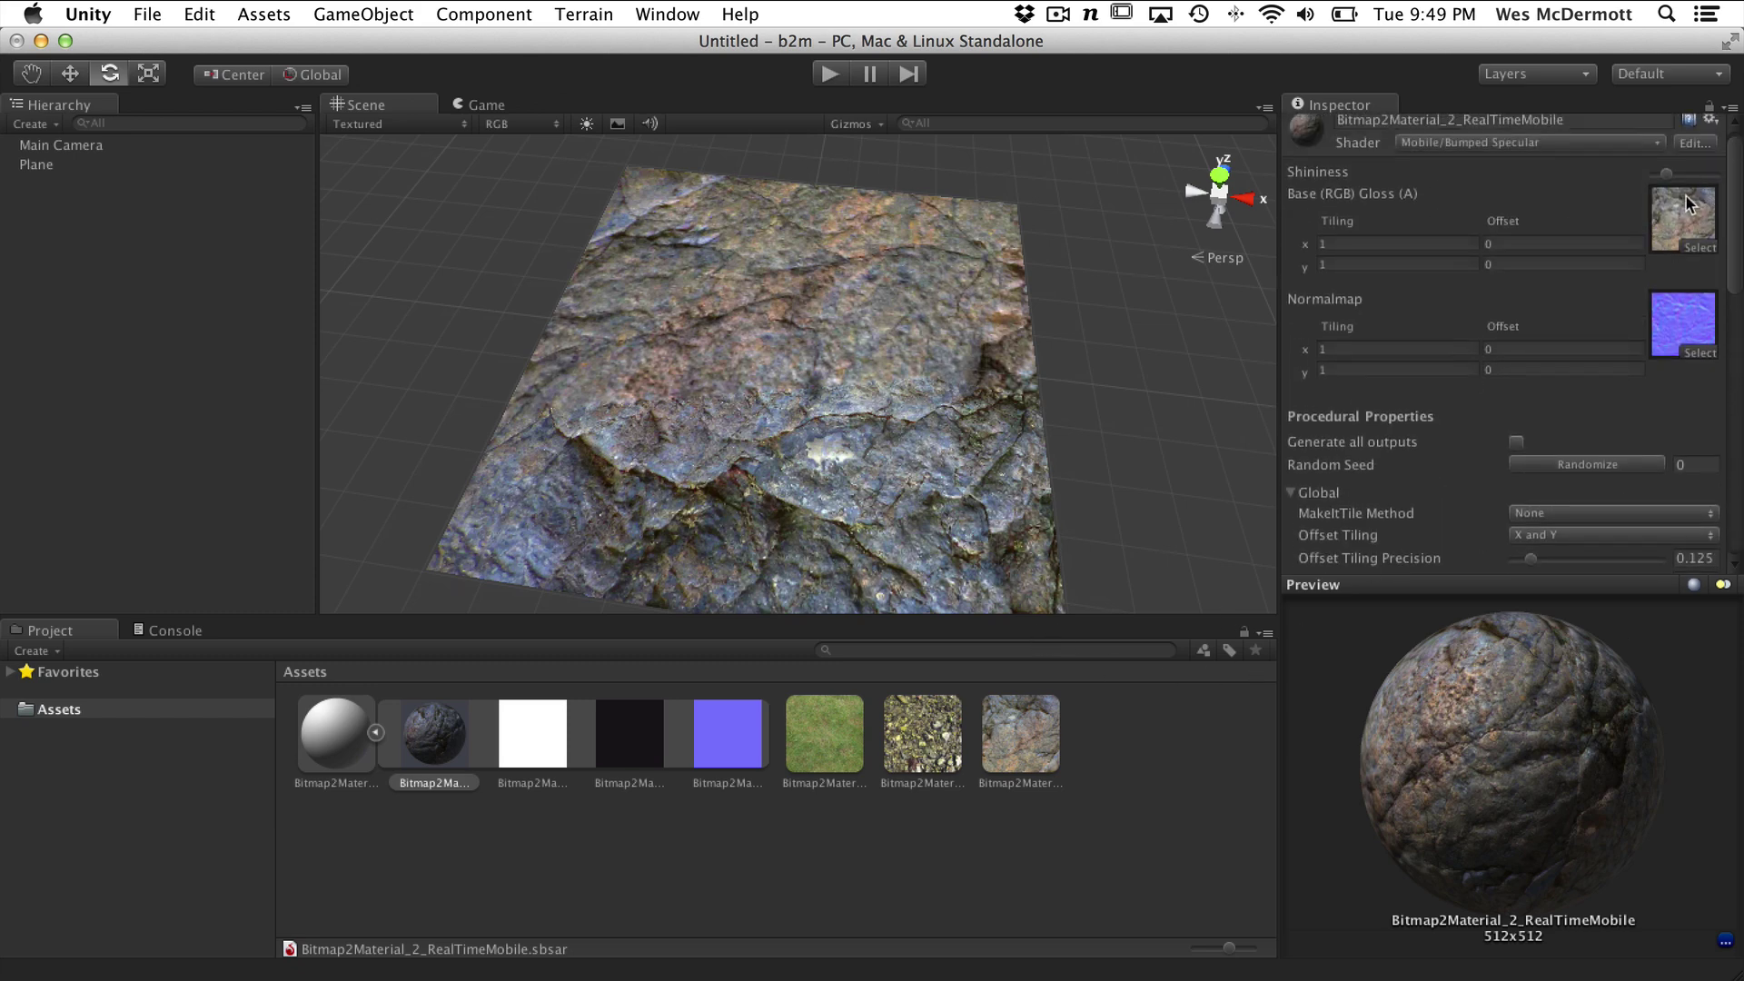
click(734, 767)
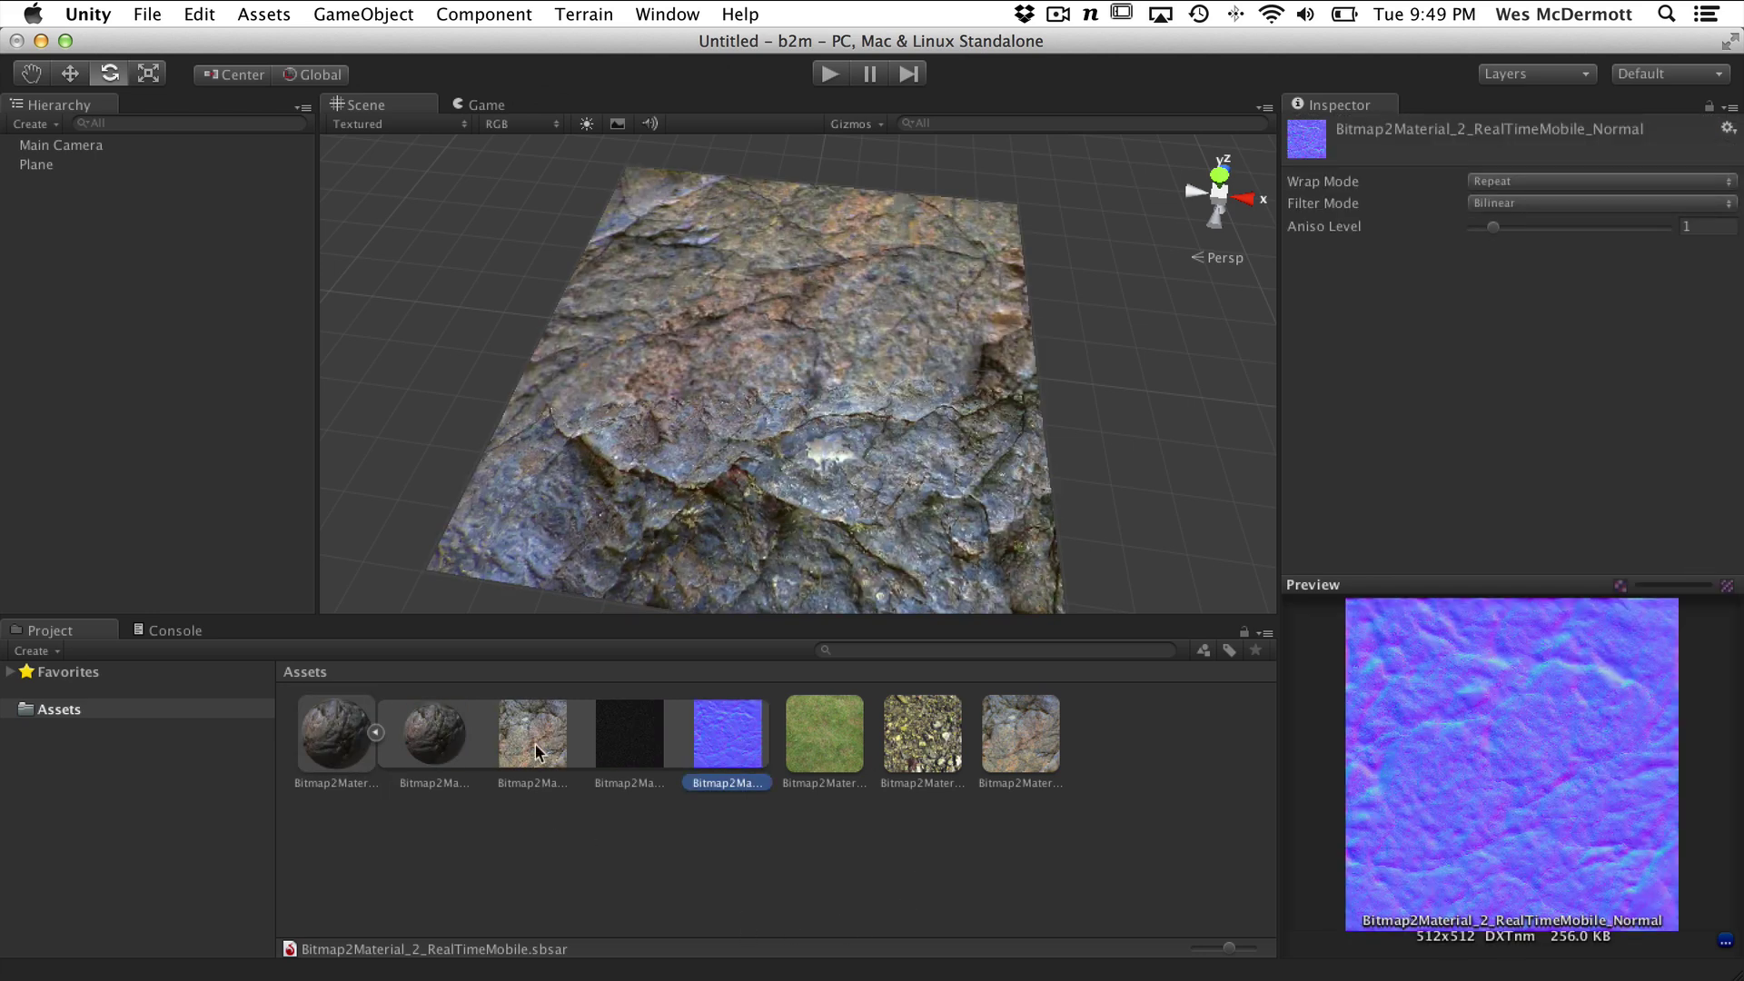
click(535, 745)
click(745, 737)
Widen the Inspector and enlarge the preview area to show the normal texture at a bigger size
drag(1529, 581, 1517, 334)
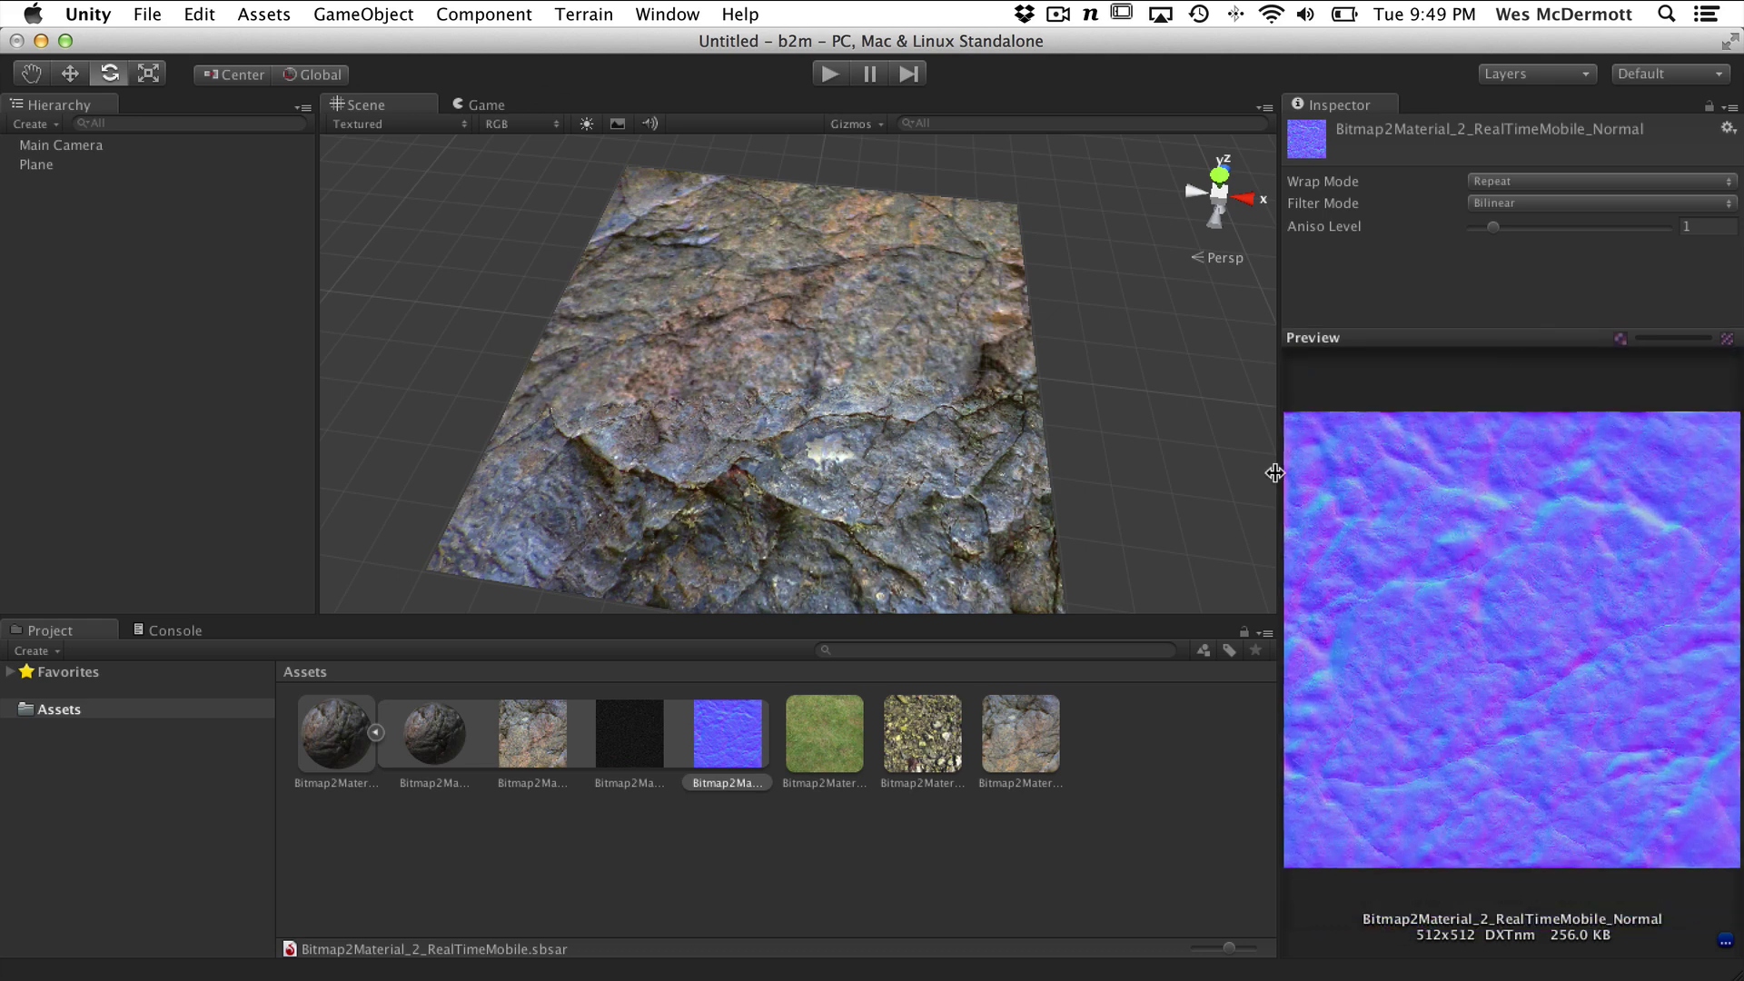
drag(1268, 466, 1124, 463)
key(alt)
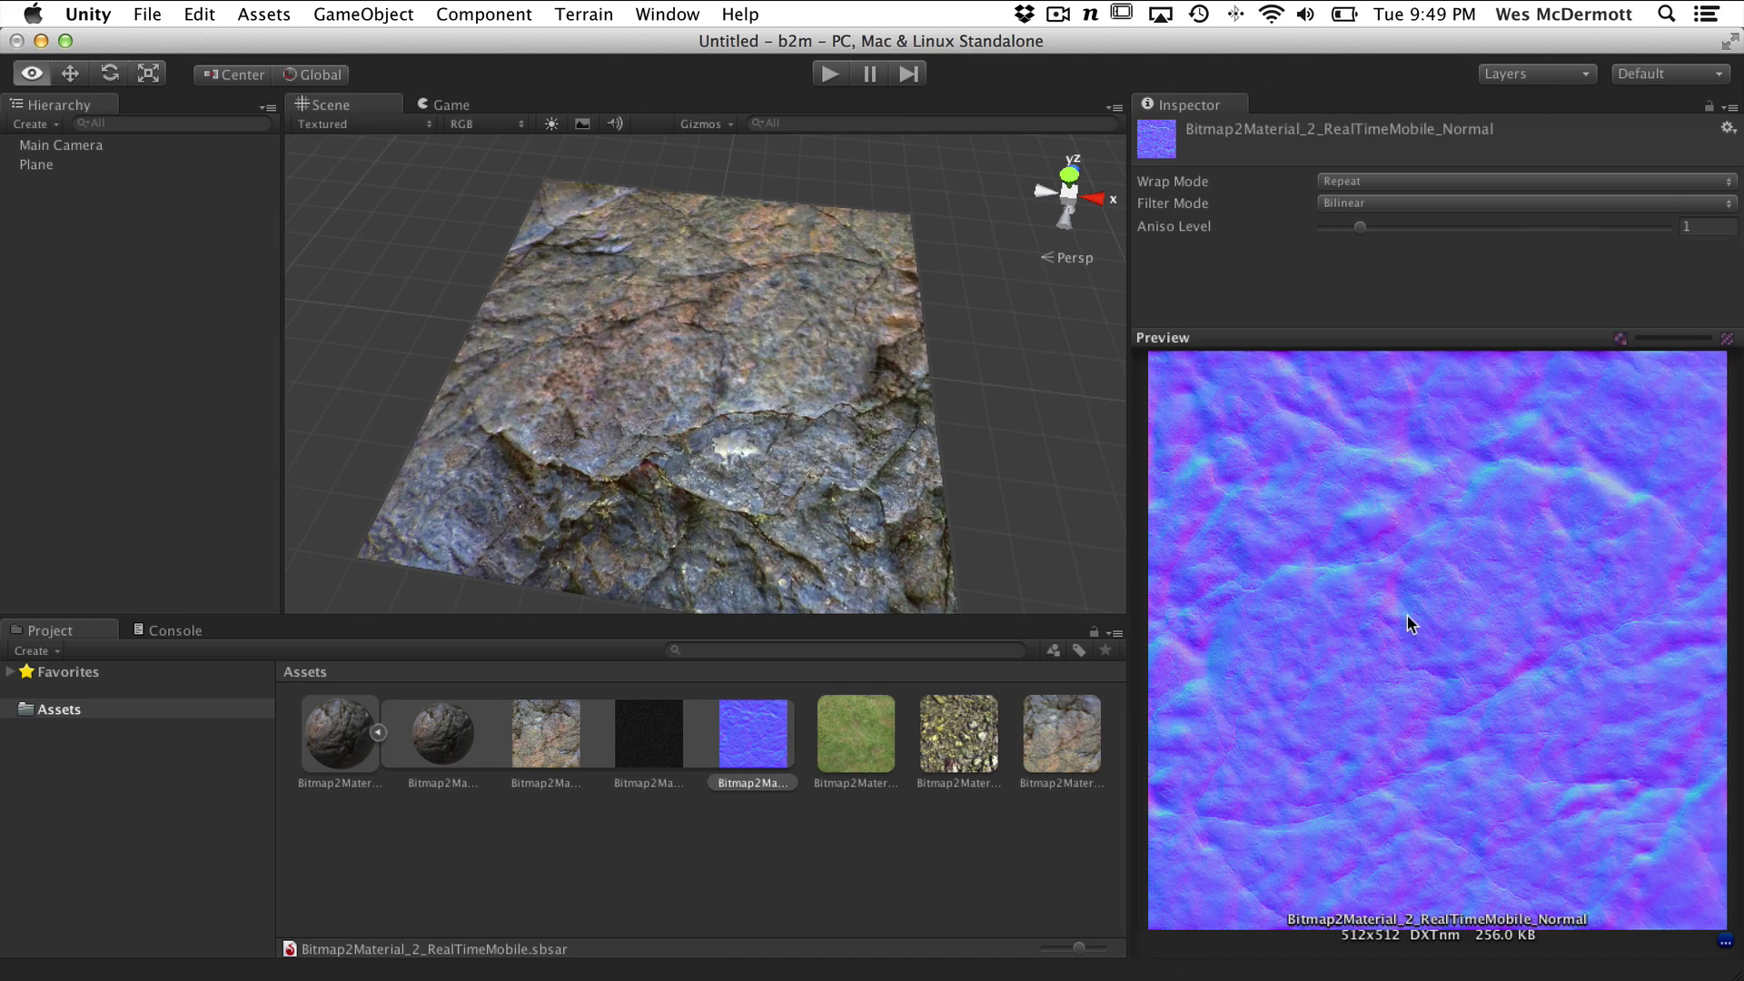
key(e)
drag(1281, 340, 1268, 490)
Add a directional light to the scene with the rock plane
key(alt)
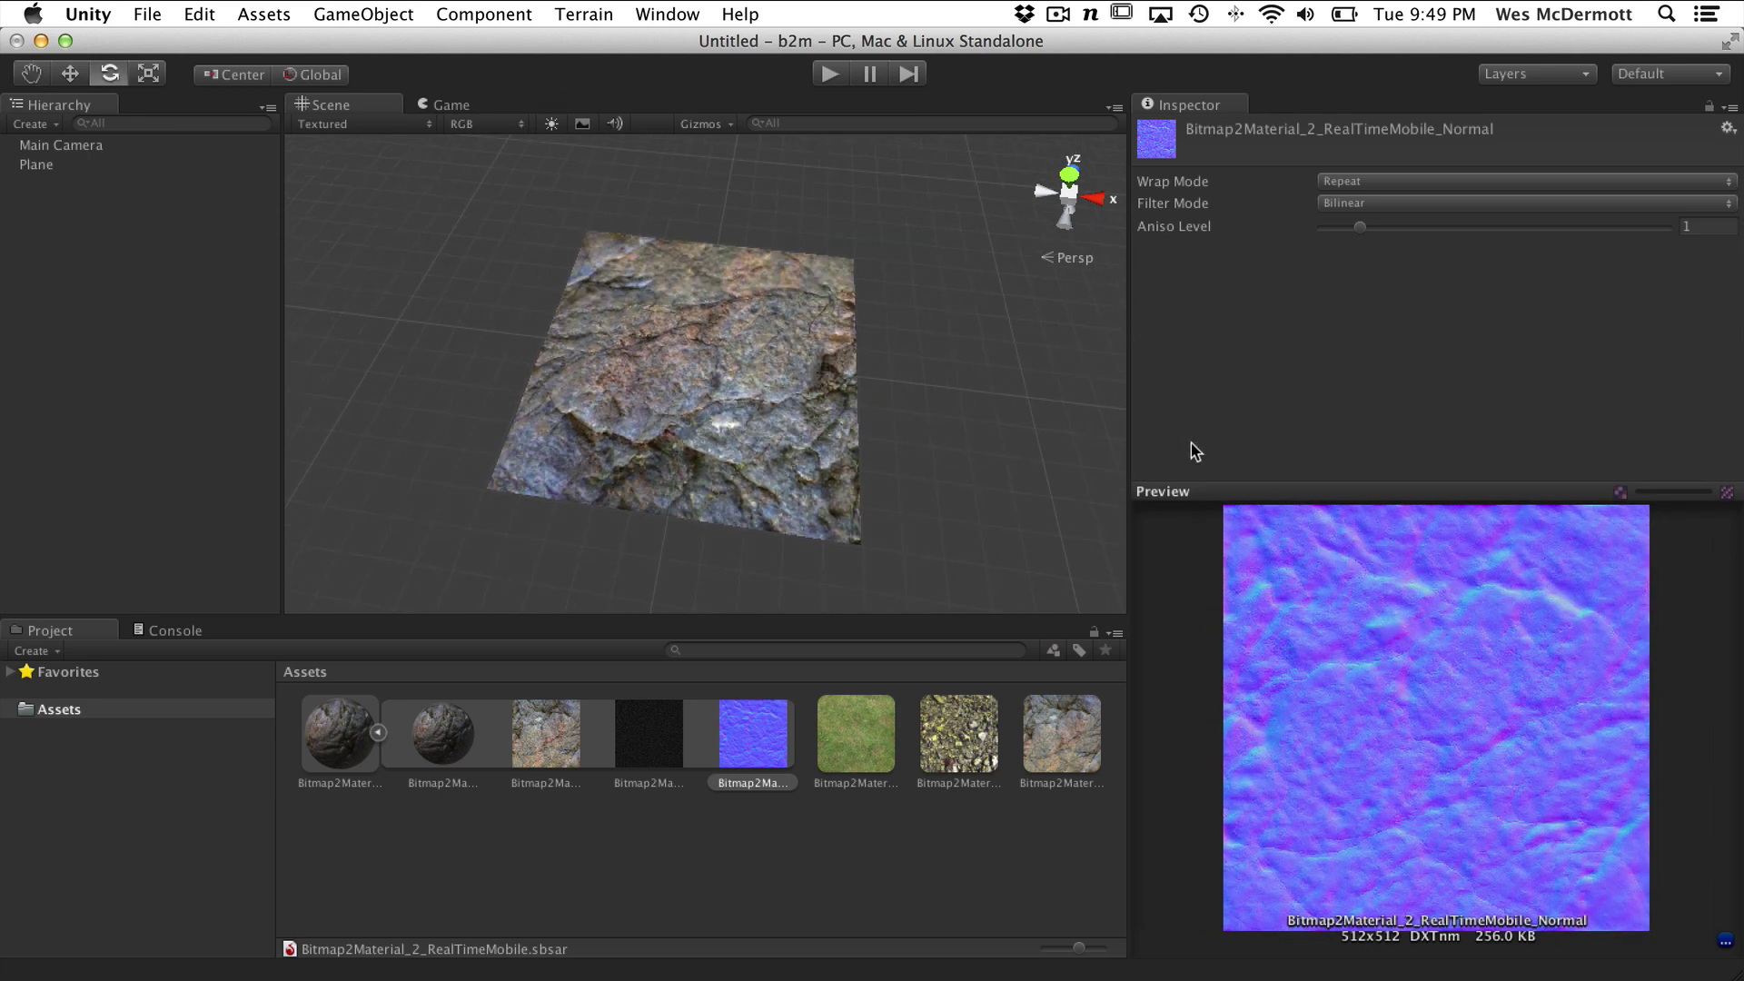
key(alt)
alt+right_drag(969, 436, 1263, 536)
click(363, 13)
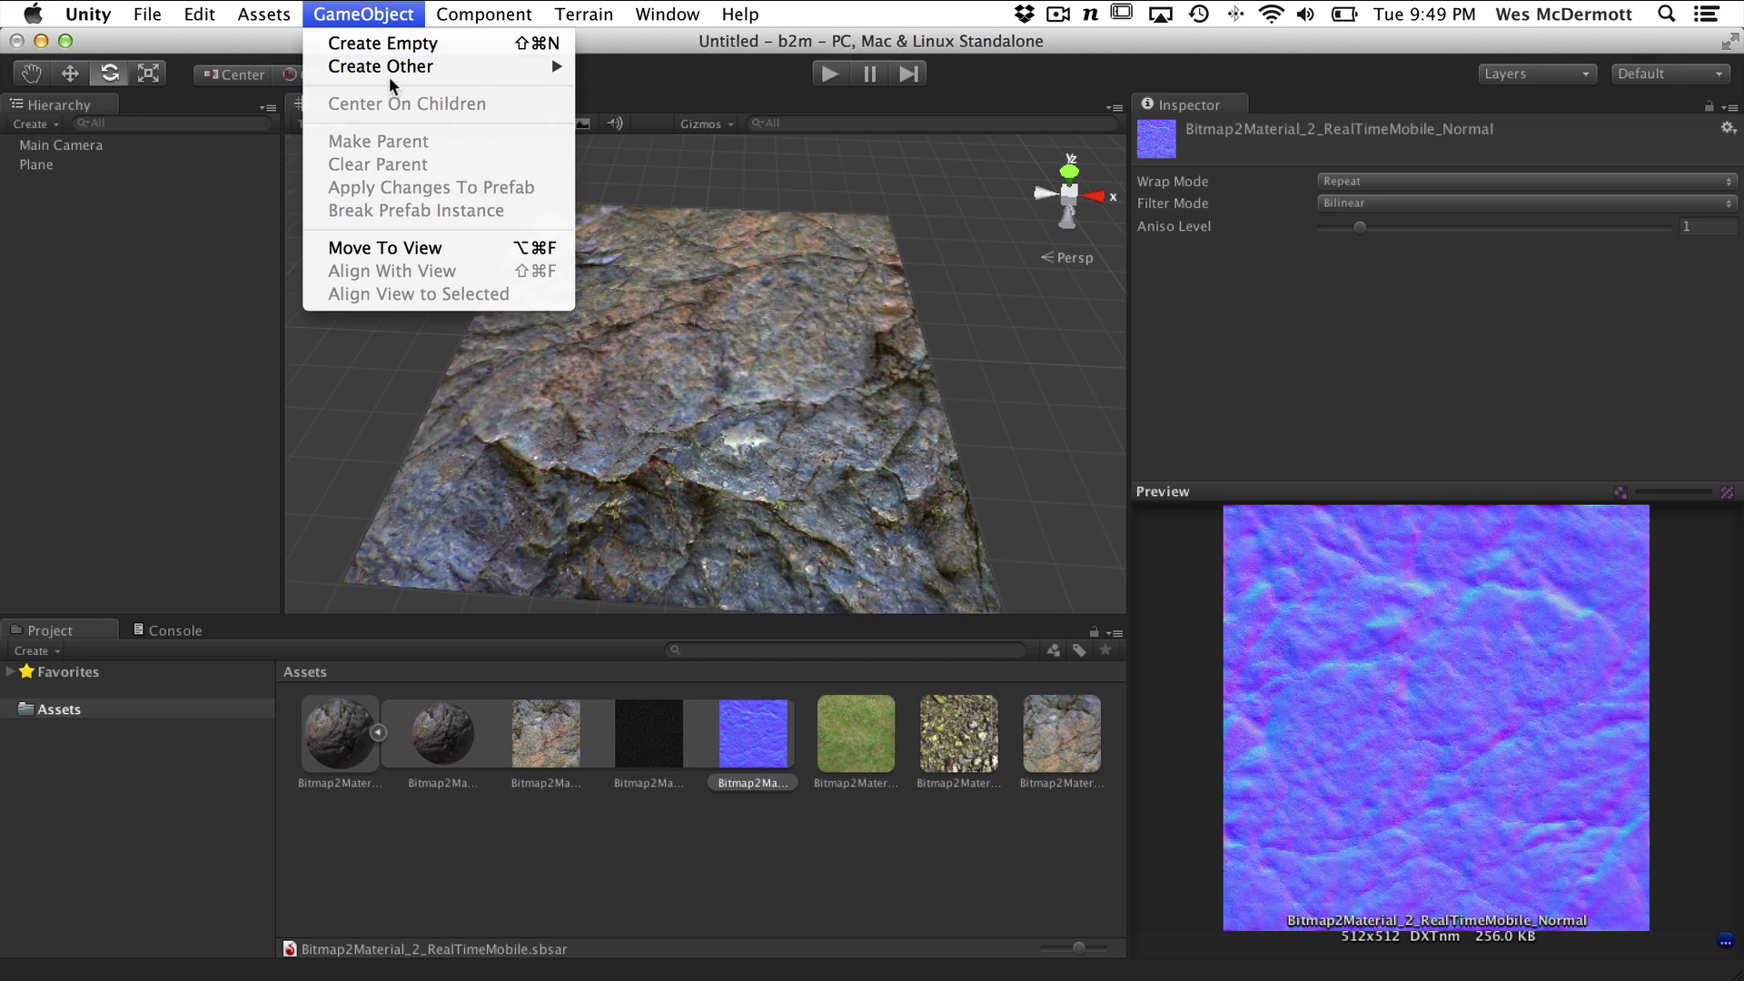
mouse_move(389, 68)
click(661, 196)
Reposition and aim the directional light above the plane so that it brings out the rock relief
alt+right_drag(761, 364, 712, 431)
key(w)
alt+drag(717, 319, 792, 192)
key(e)
alt+right_drag(792, 193, 754, 323)
key(w)
drag(807, 253, 852, 507)
key(e)
Show the RealTimeMobile material's properties in a taller area and collapse its Global, Relief, Shape Recognition and Specular groups
click(465, 736)
drag(1289, 494, 1321, 654)
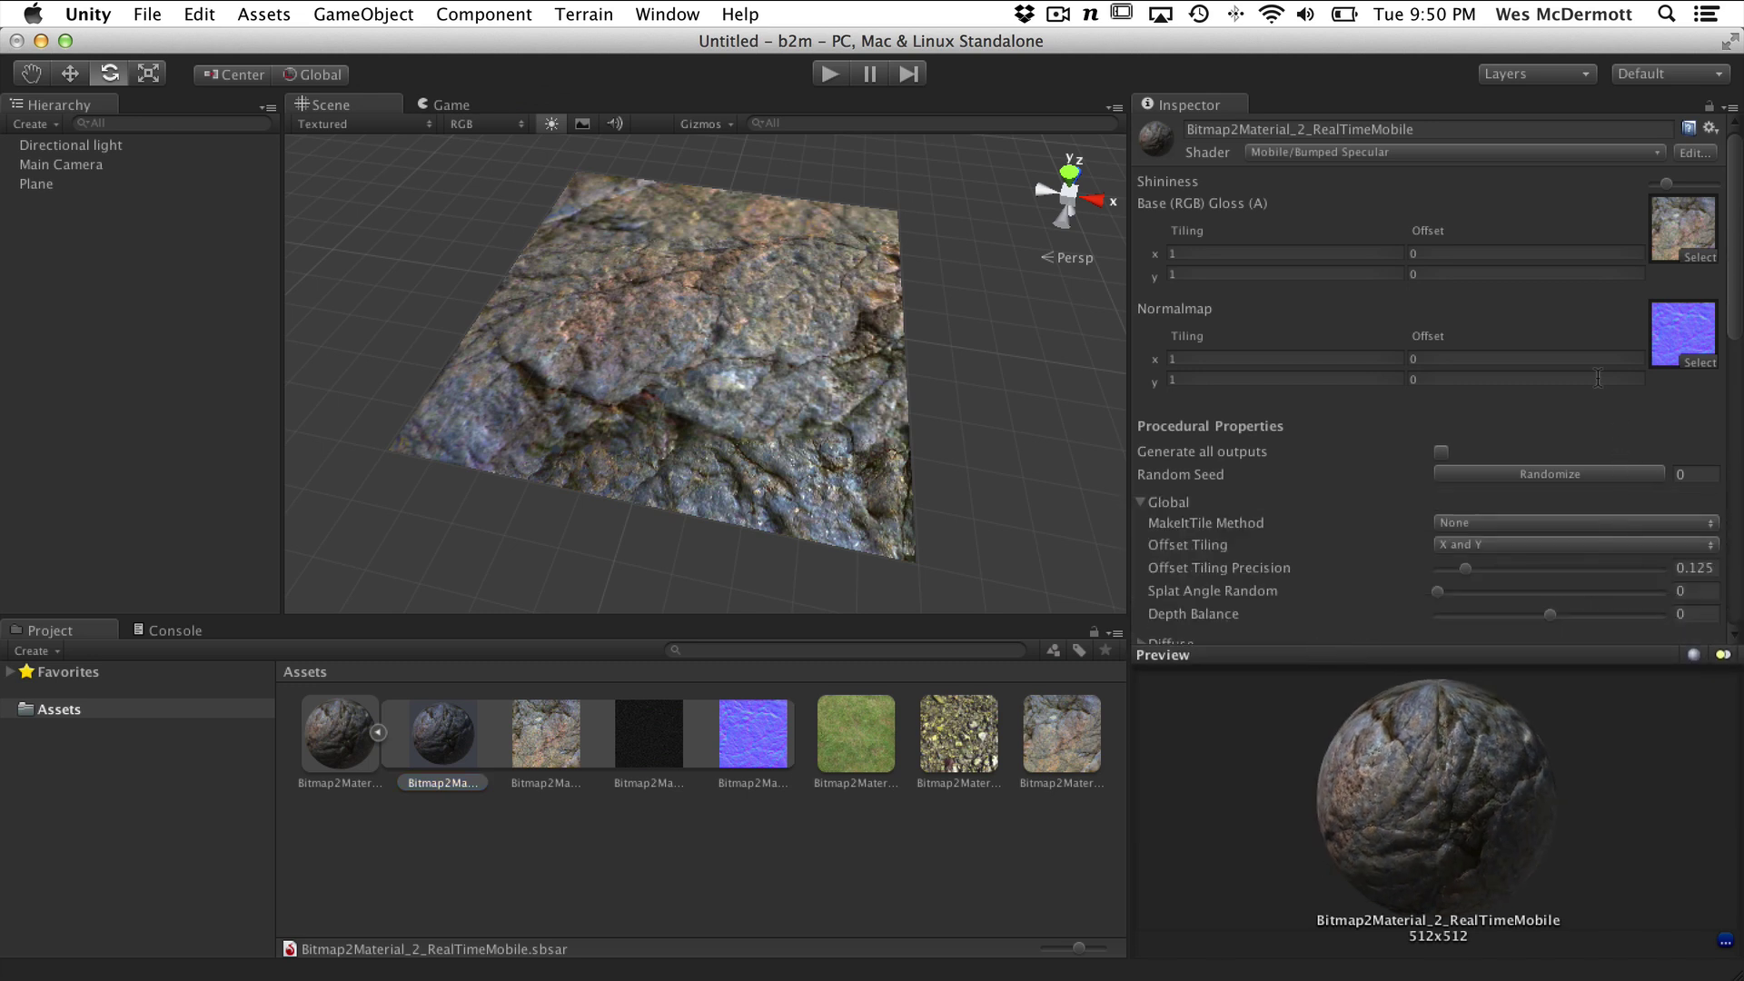
drag(1737, 327, 1733, 363)
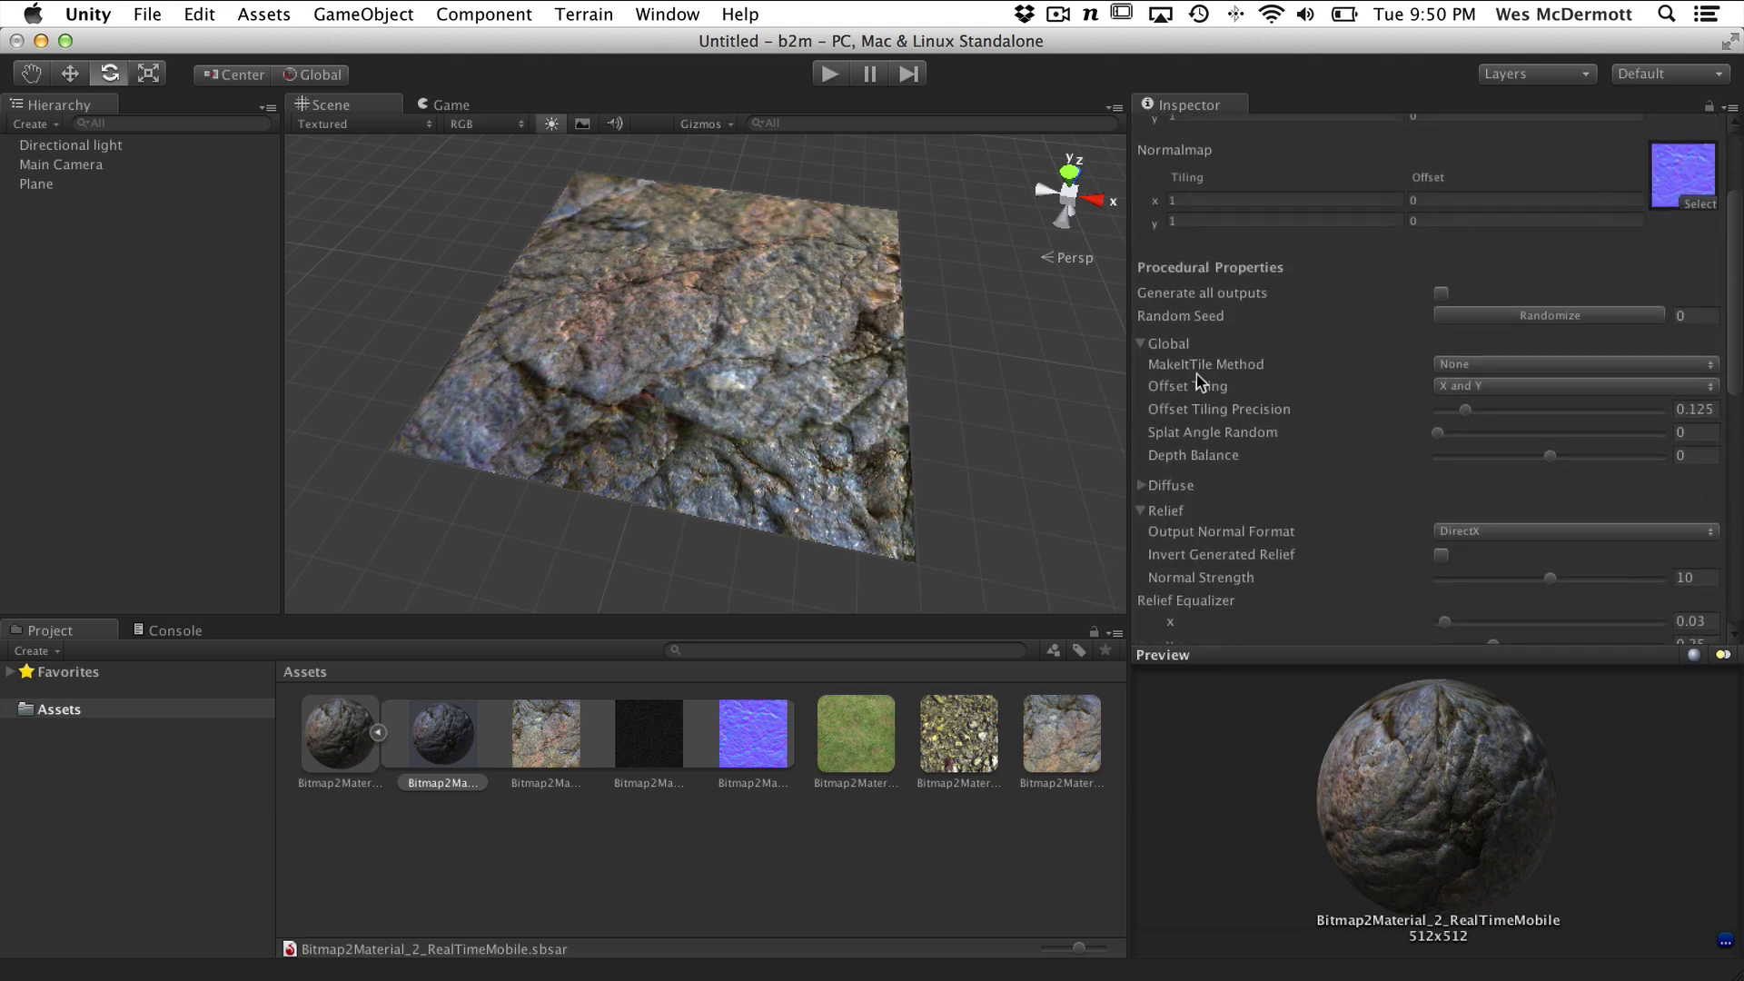
click(1141, 344)
click(1140, 392)
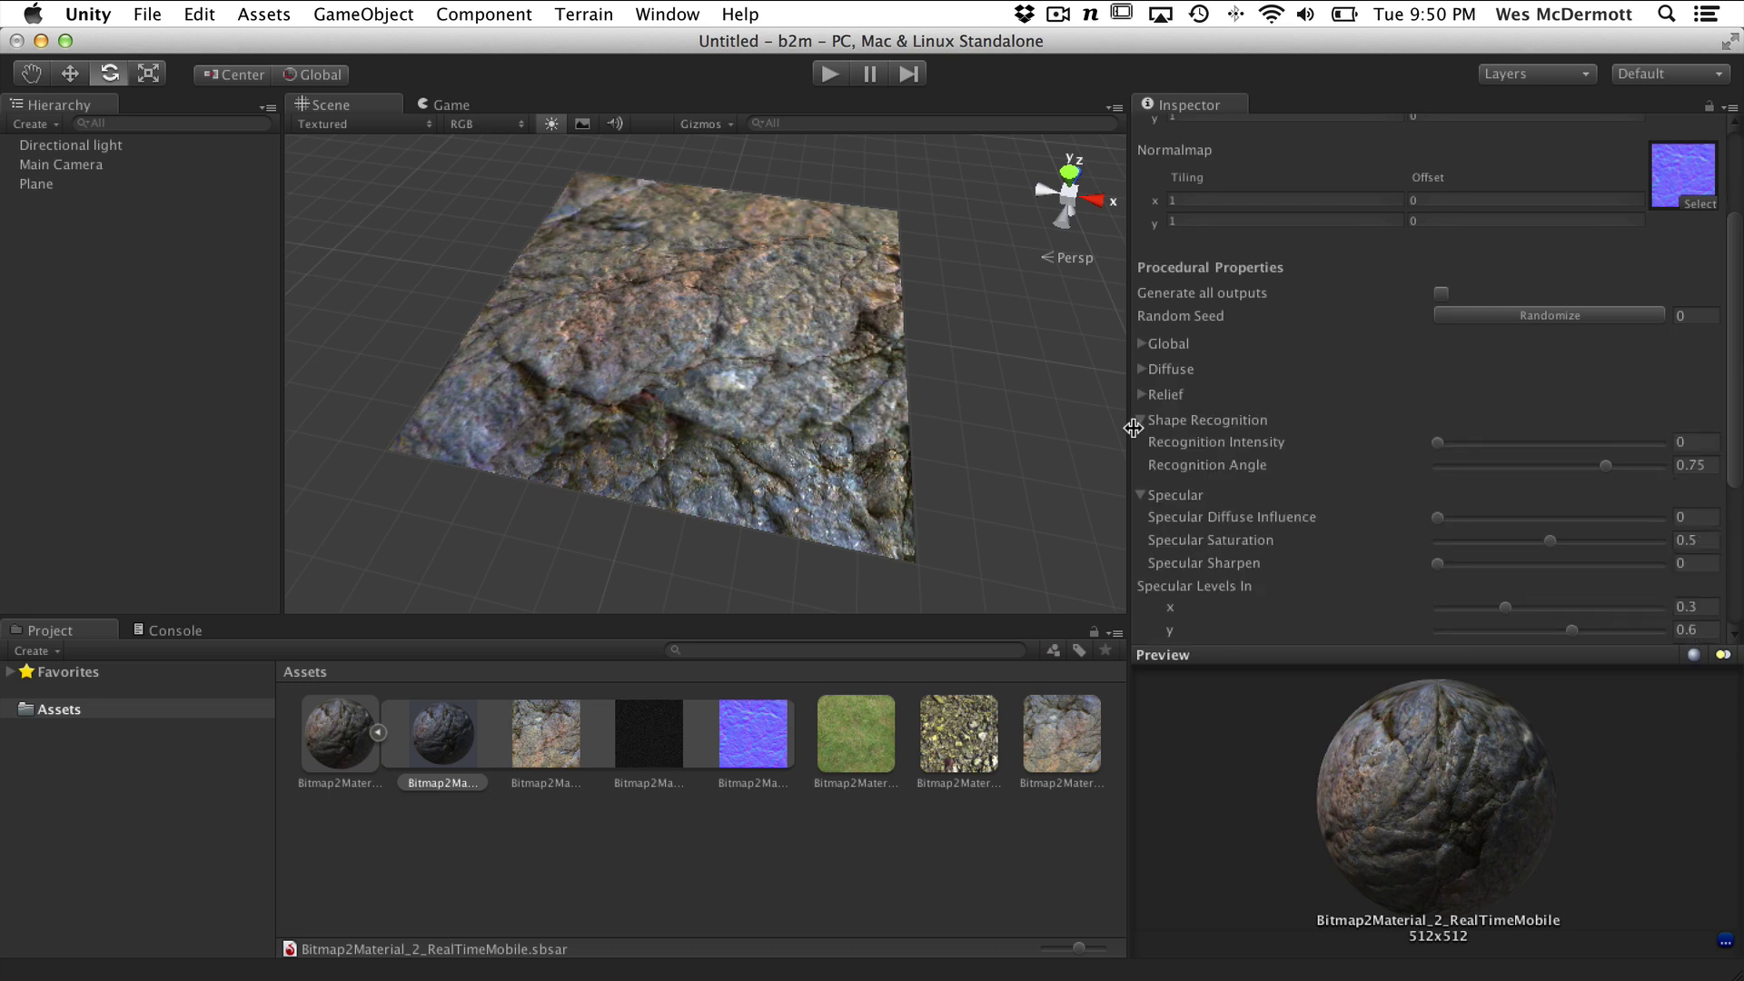
click(1140, 422)
click(1142, 449)
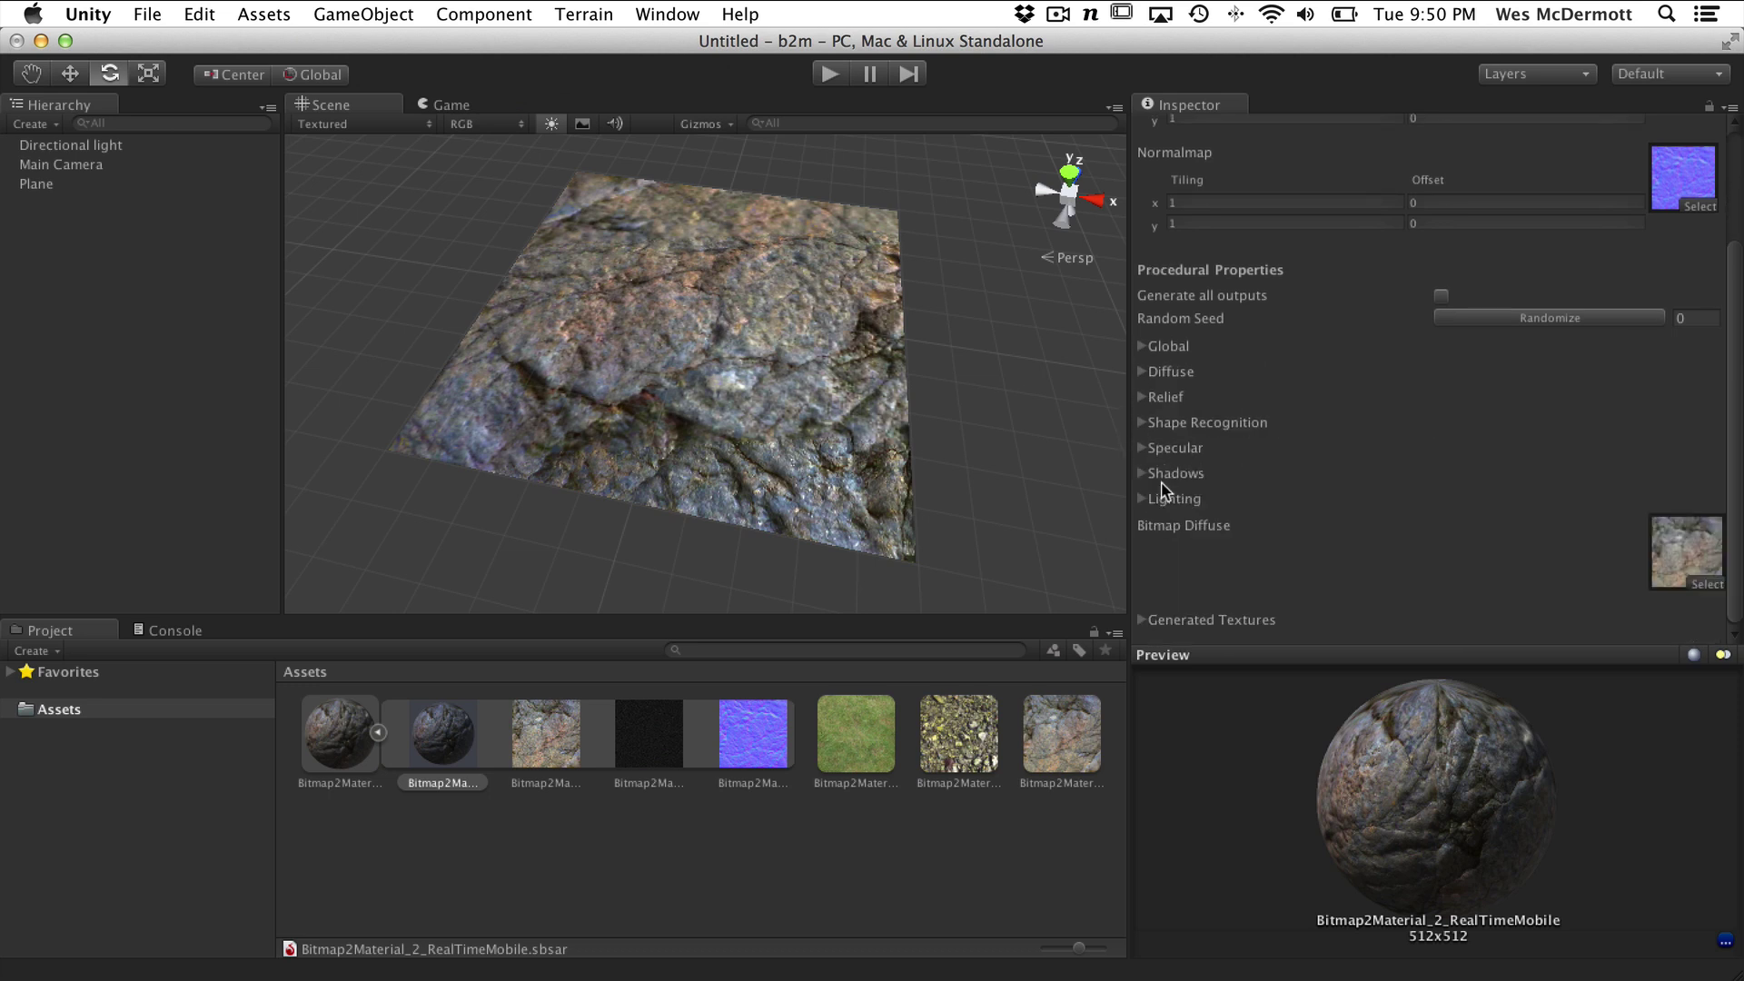
Look over the material's Lighting and Global parameter groups, leaving only Global expanded
click(1141, 498)
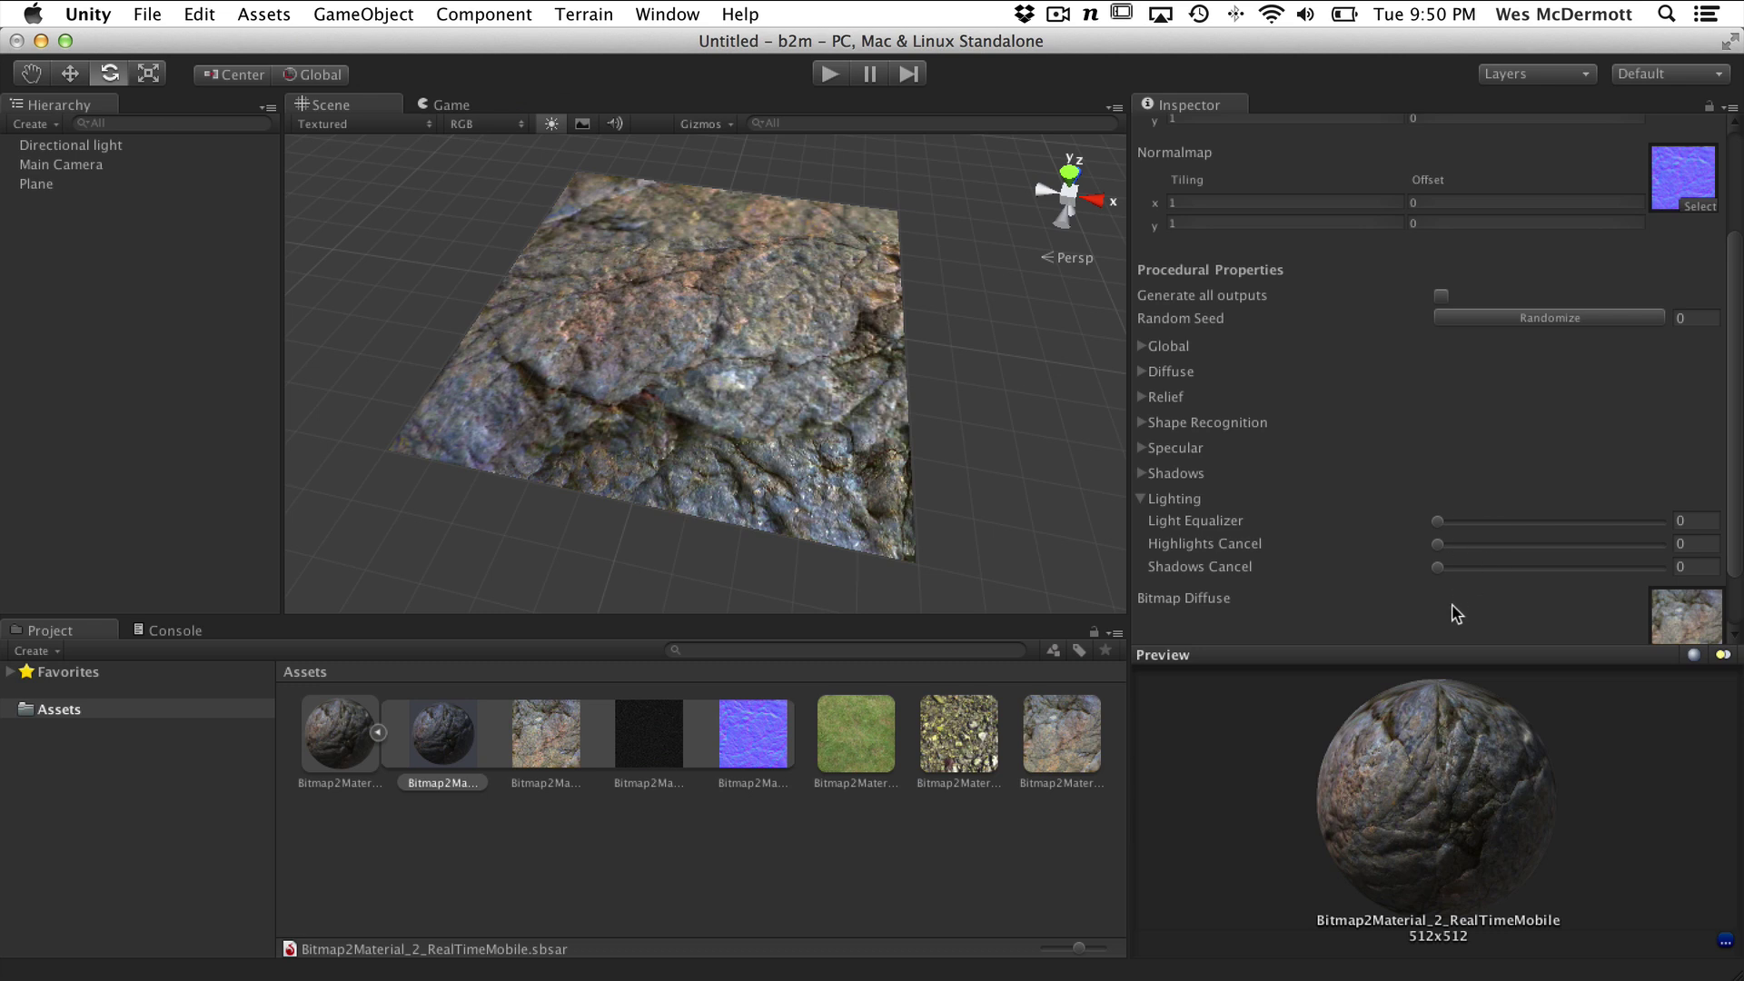
click(1142, 499)
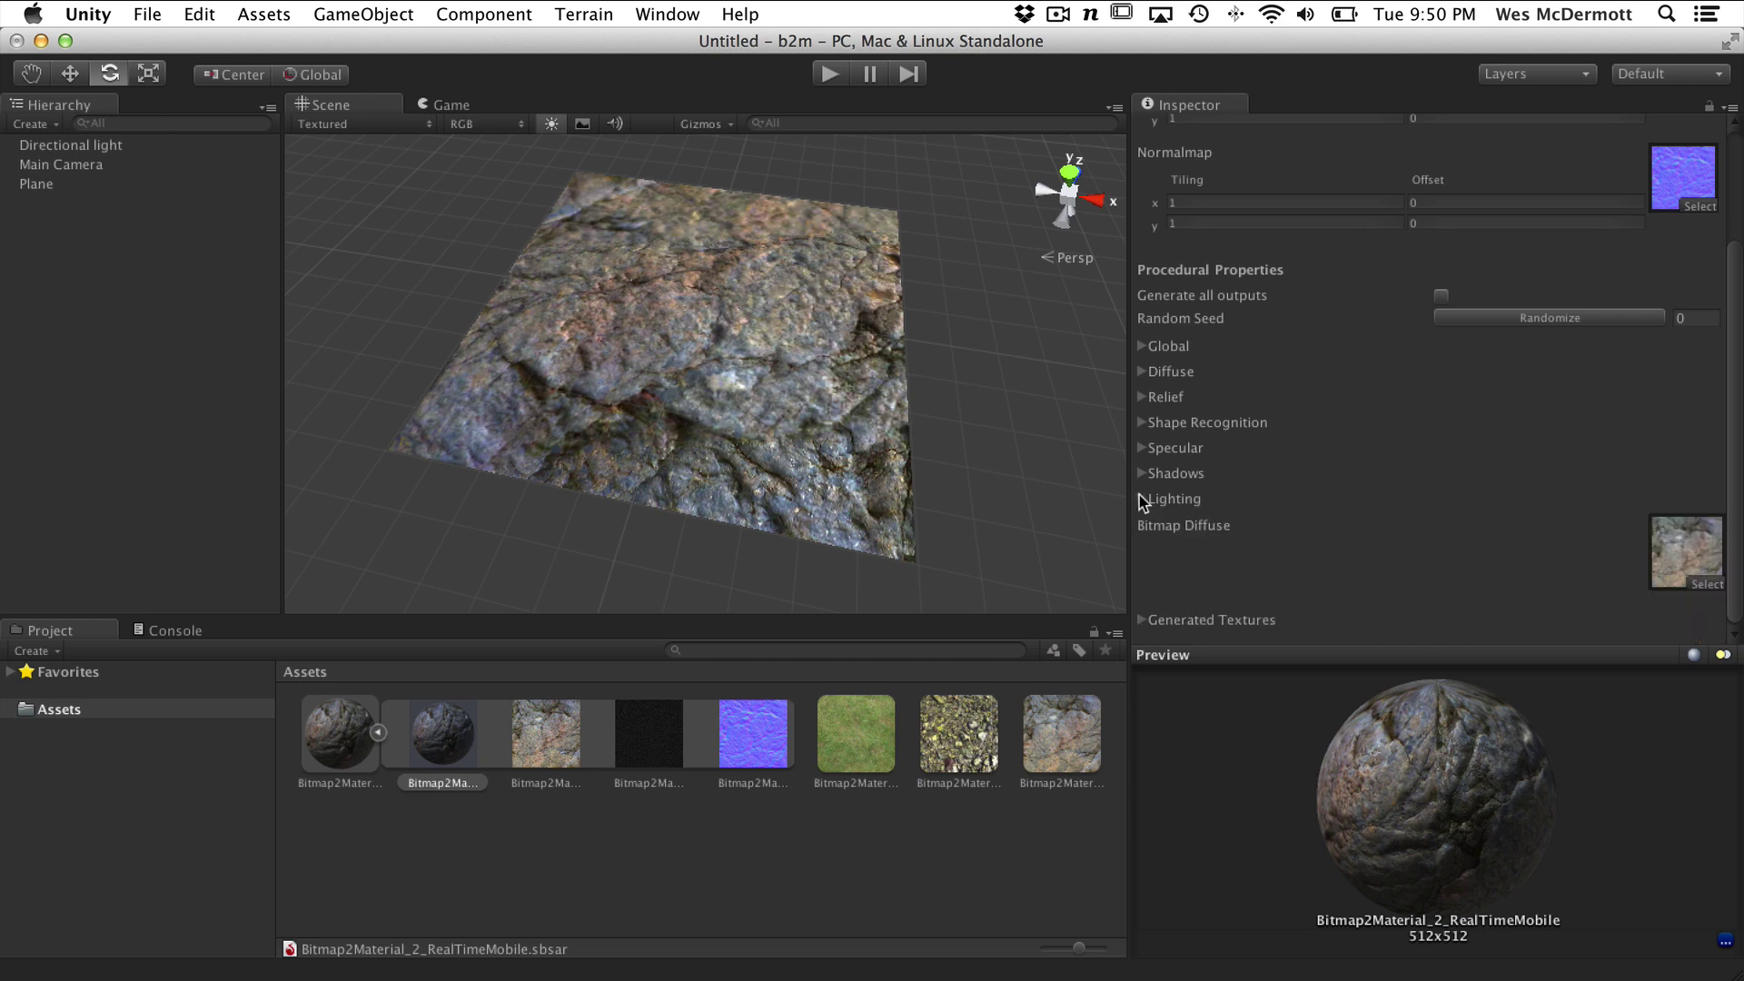
click(1141, 352)
click(1140, 347)
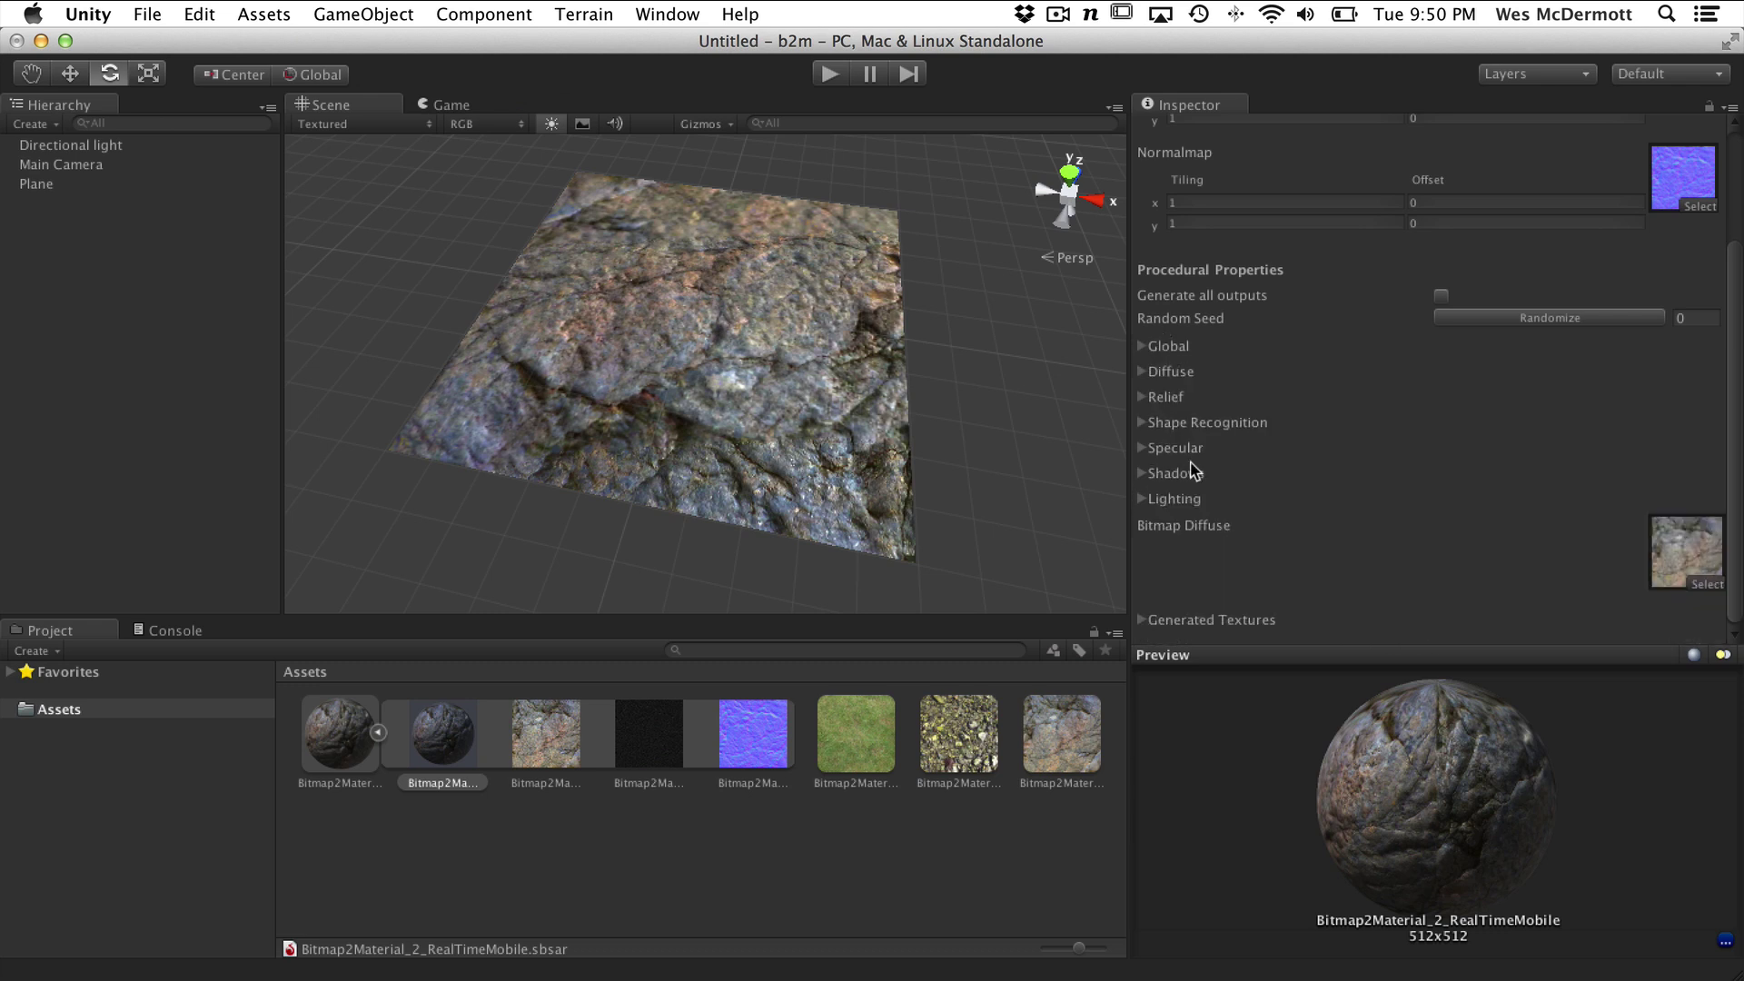
click(1144, 347)
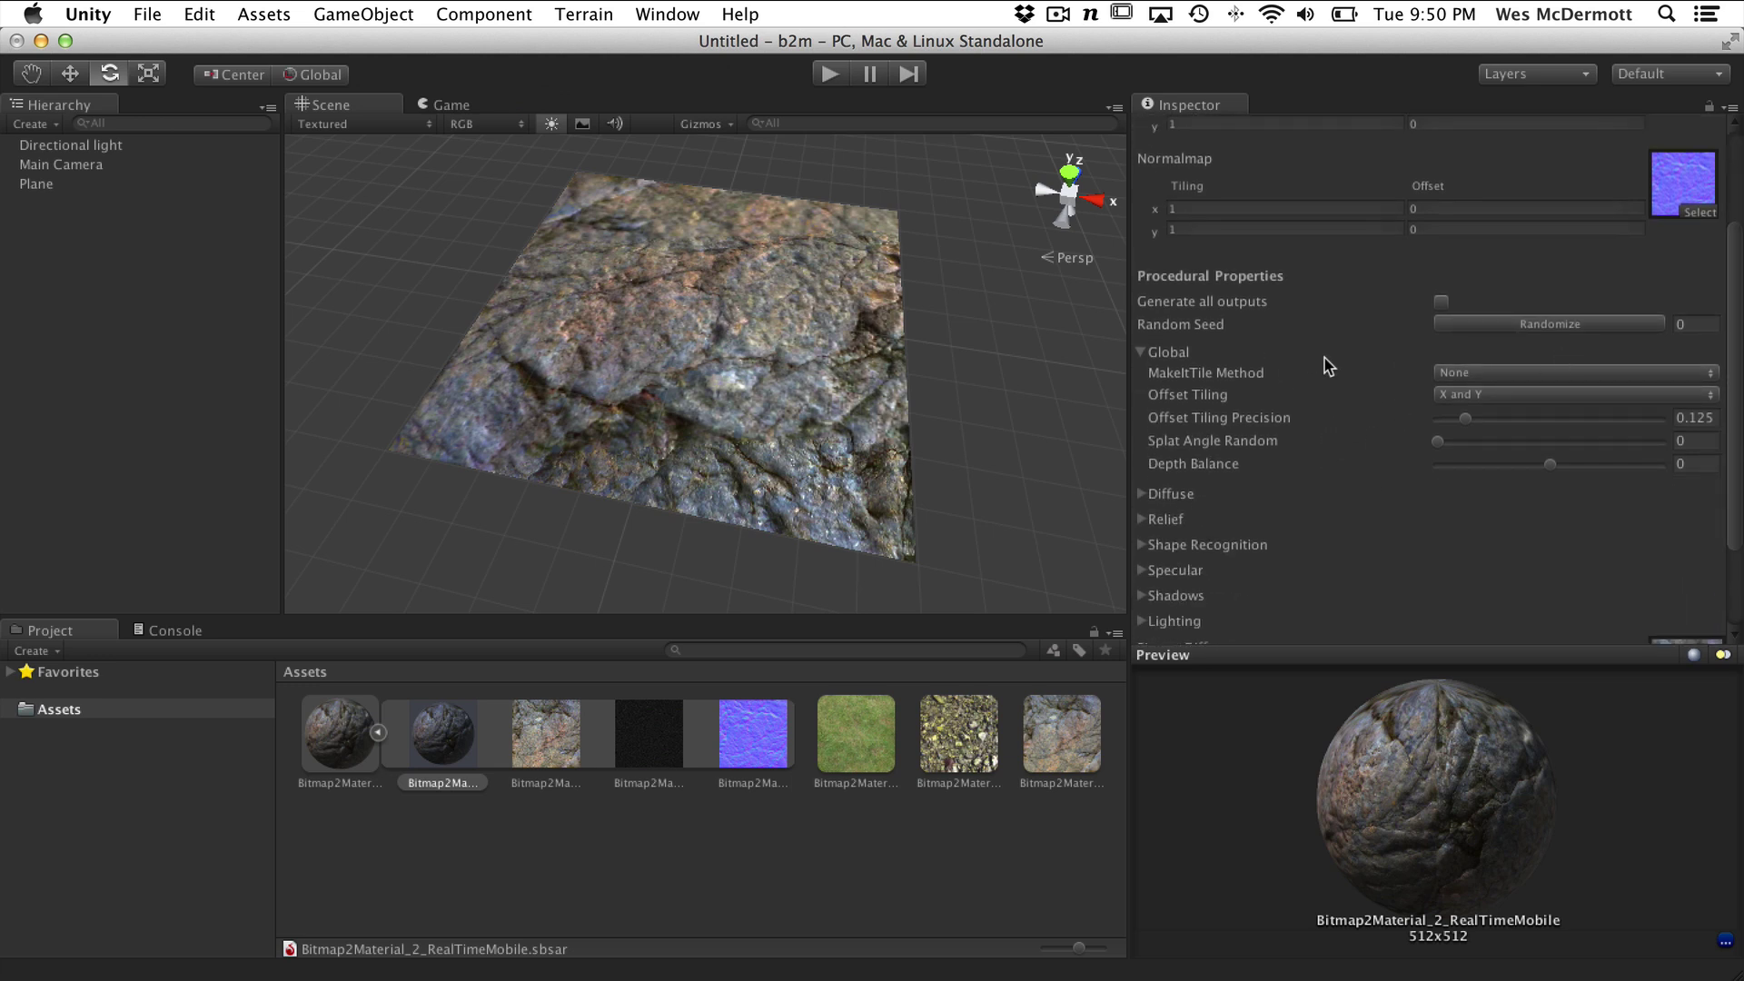
click(1142, 354)
click(1141, 354)
View the plane up close and compare the generated diffuse, specular and normal textures in an enlarged preview
alt+drag(799, 392, 676, 407)
alt+right_drag(676, 406, 818, 454)
key(e)
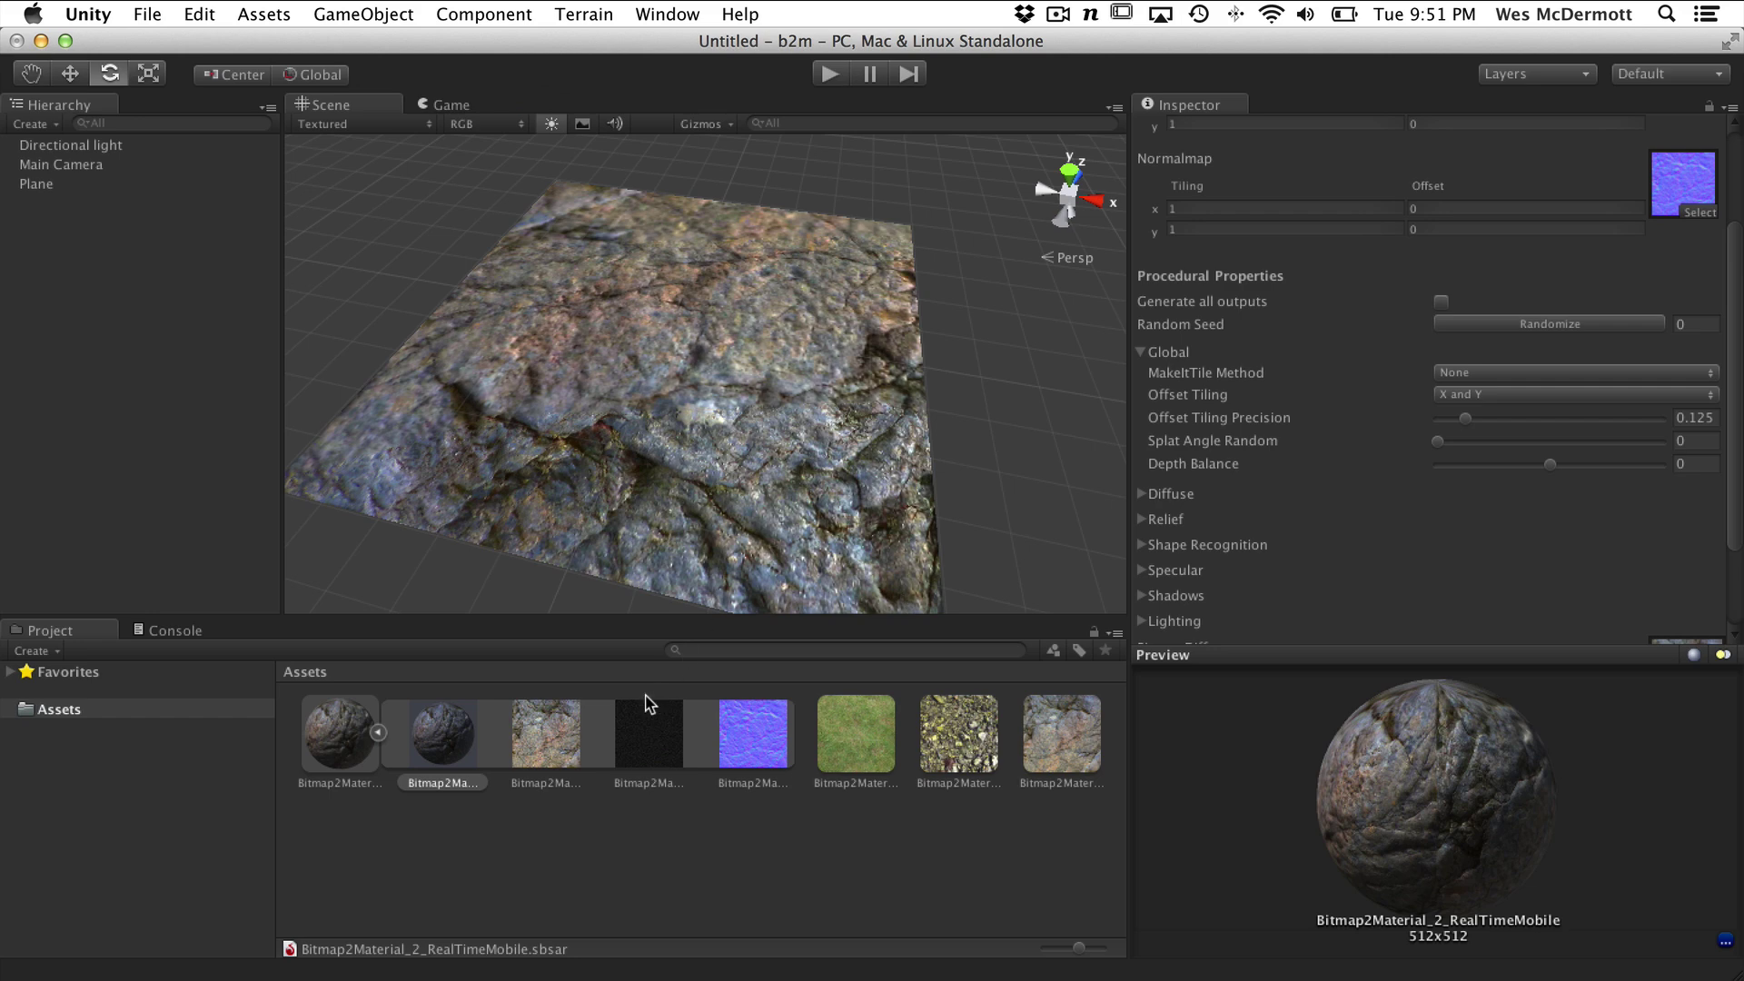
click(525, 732)
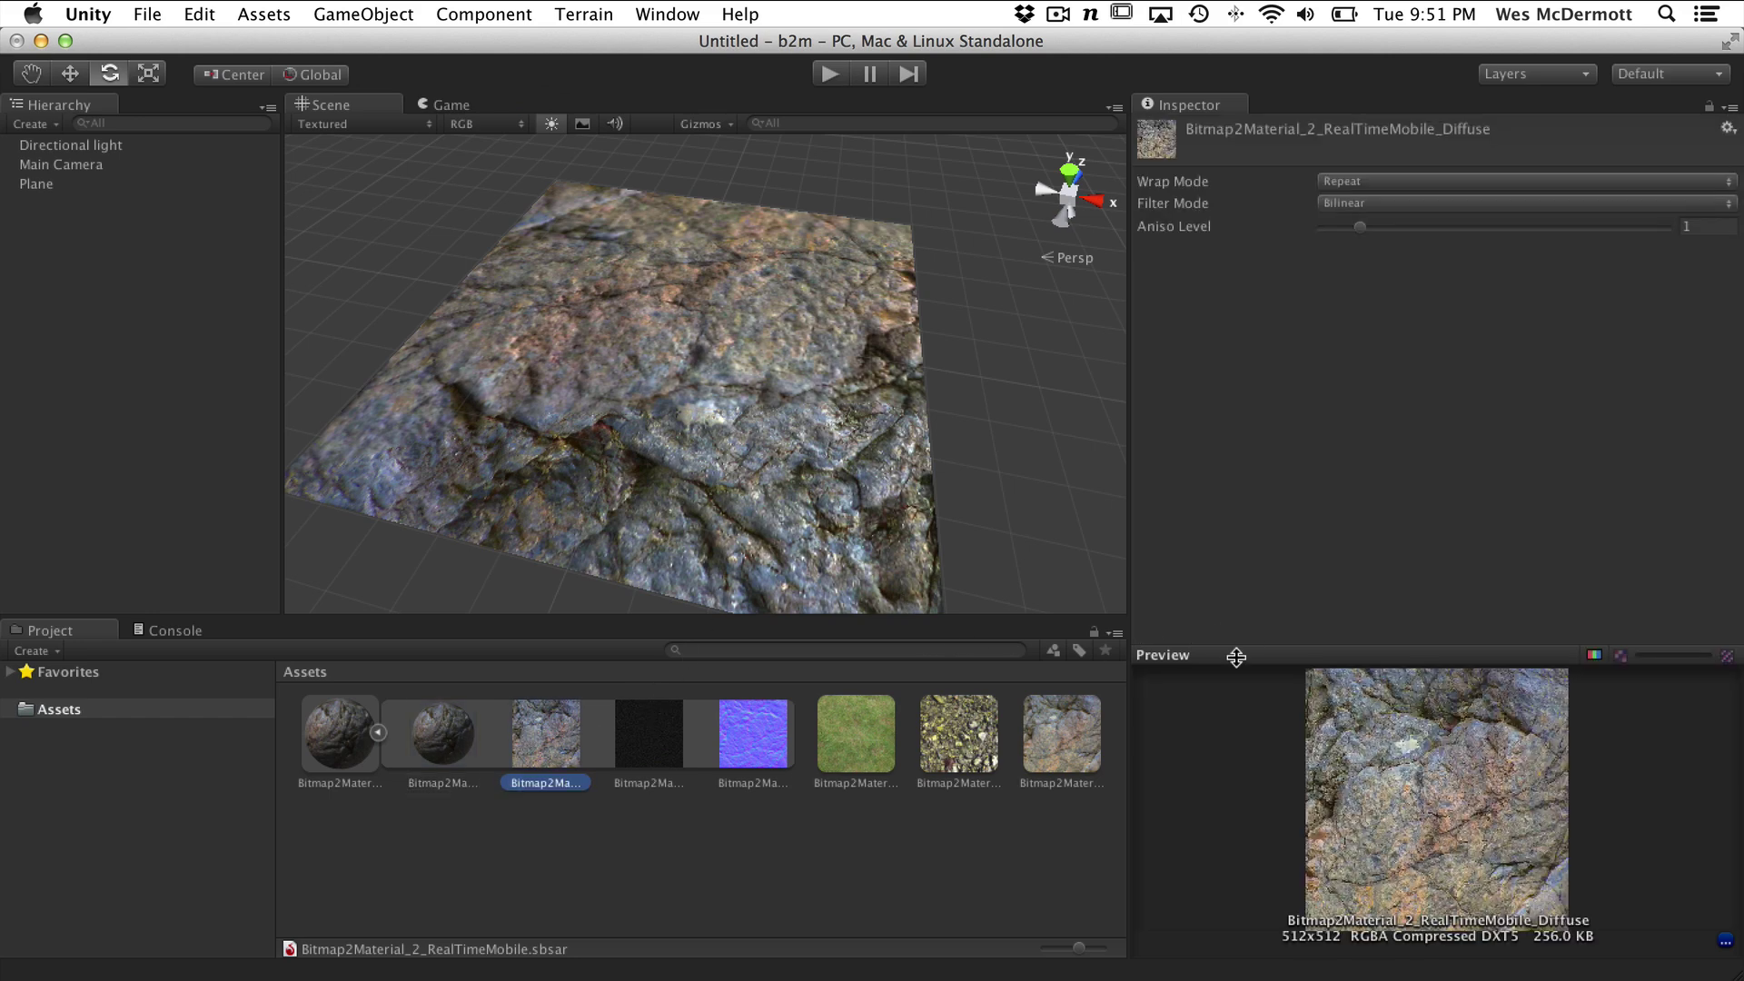
drag(1236, 658, 1199, 389)
click(663, 732)
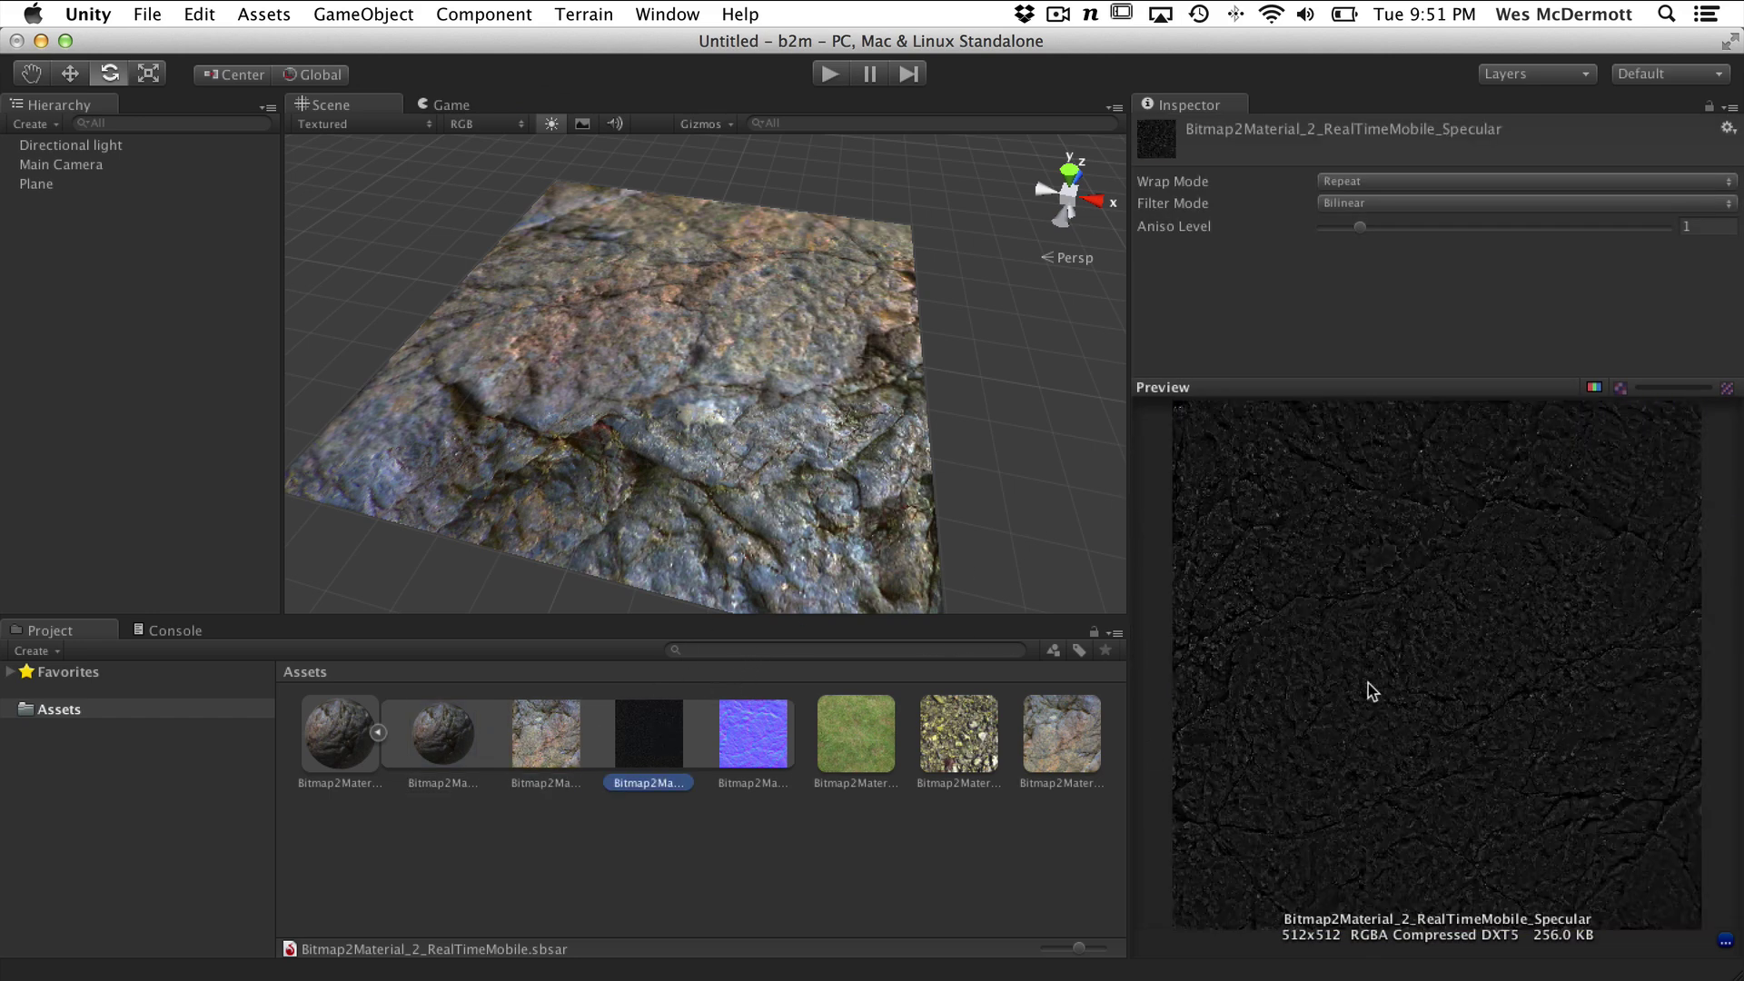
click(753, 734)
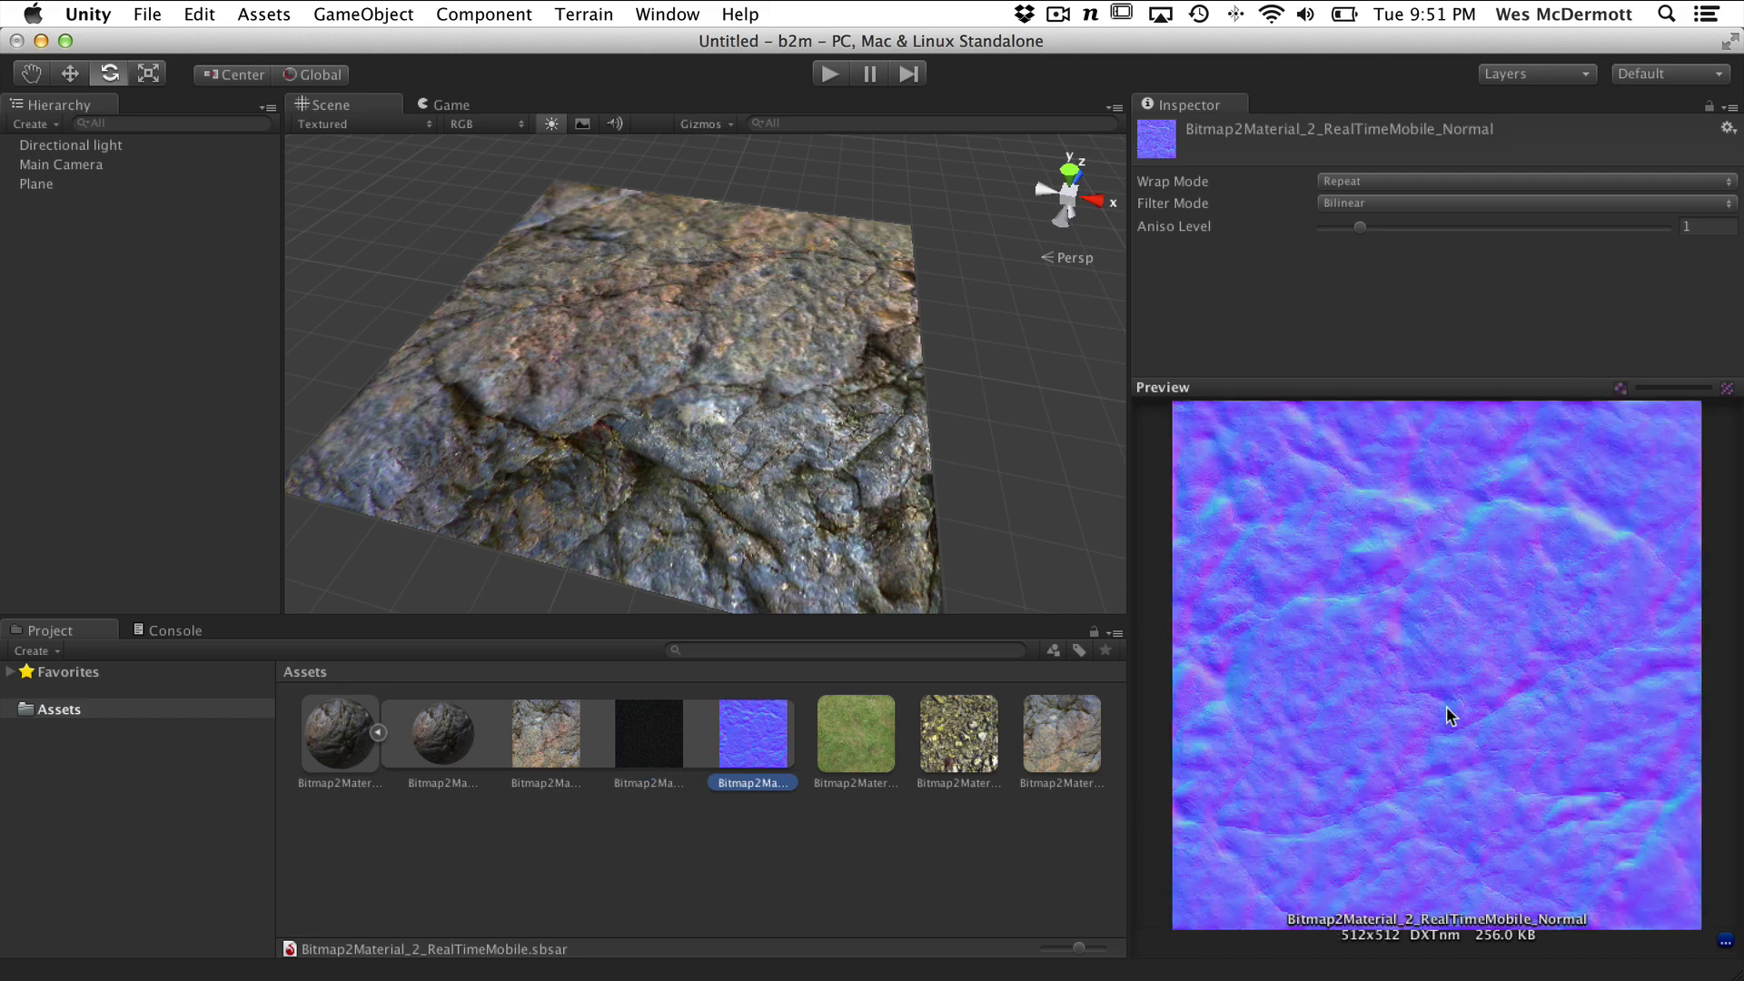
click(586, 760)
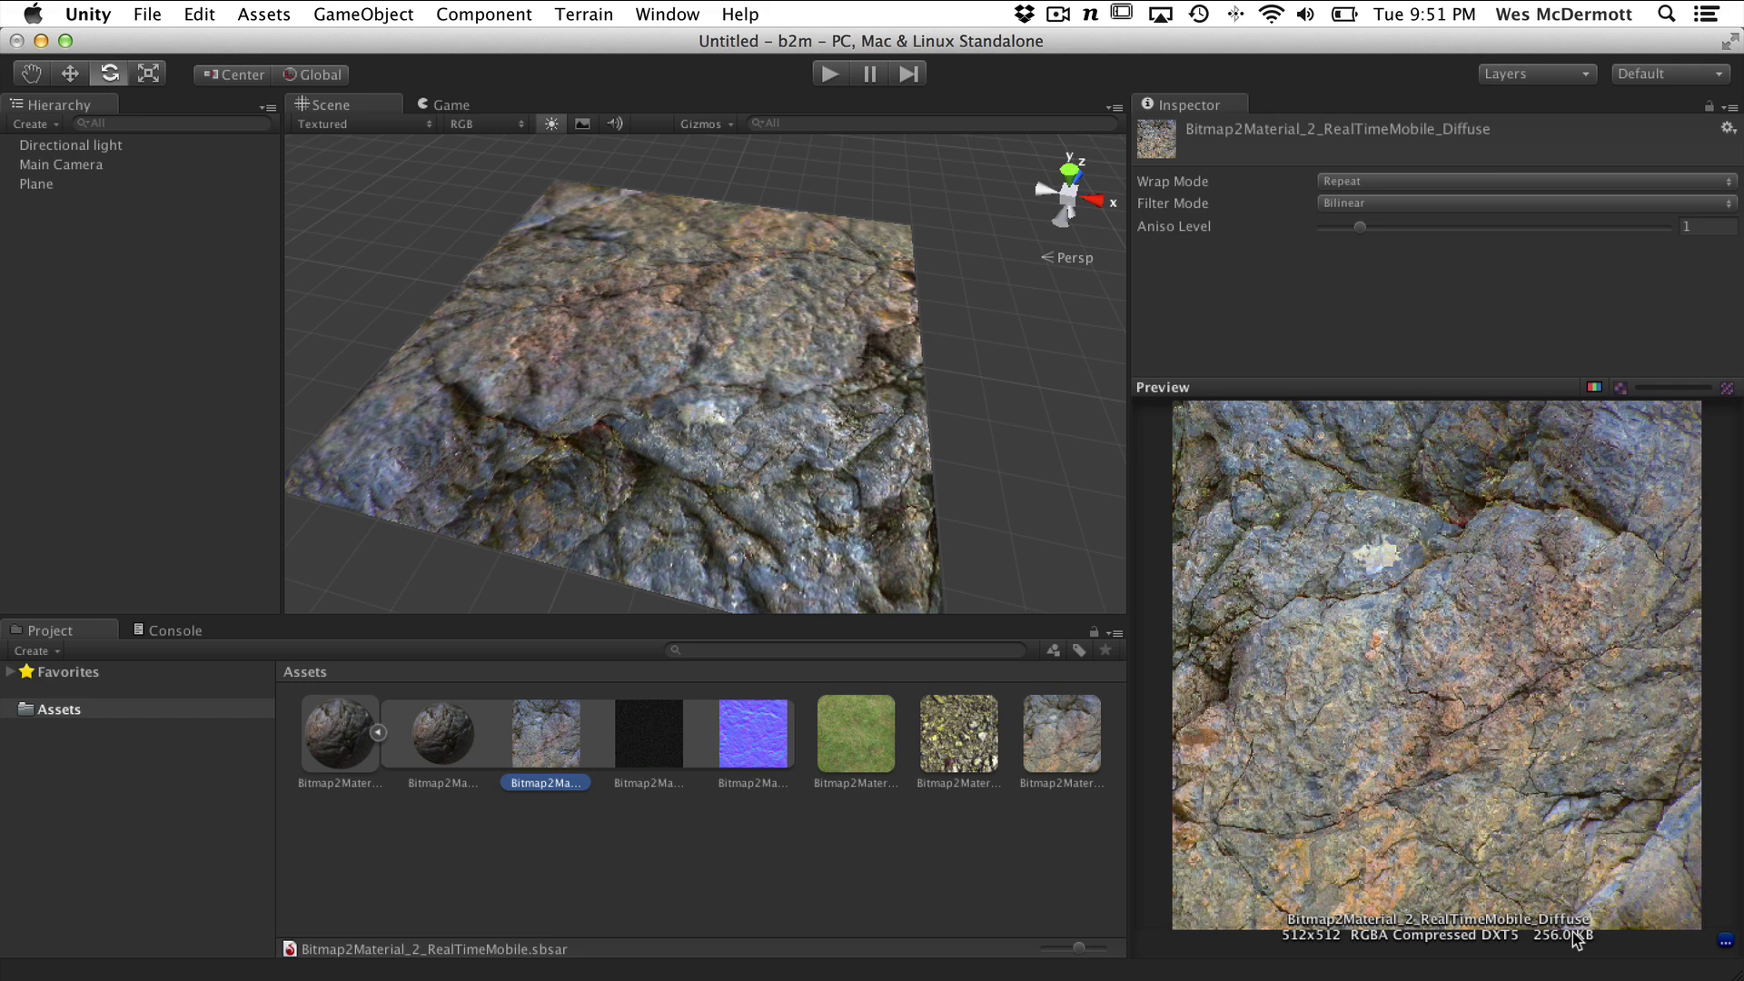
click(677, 745)
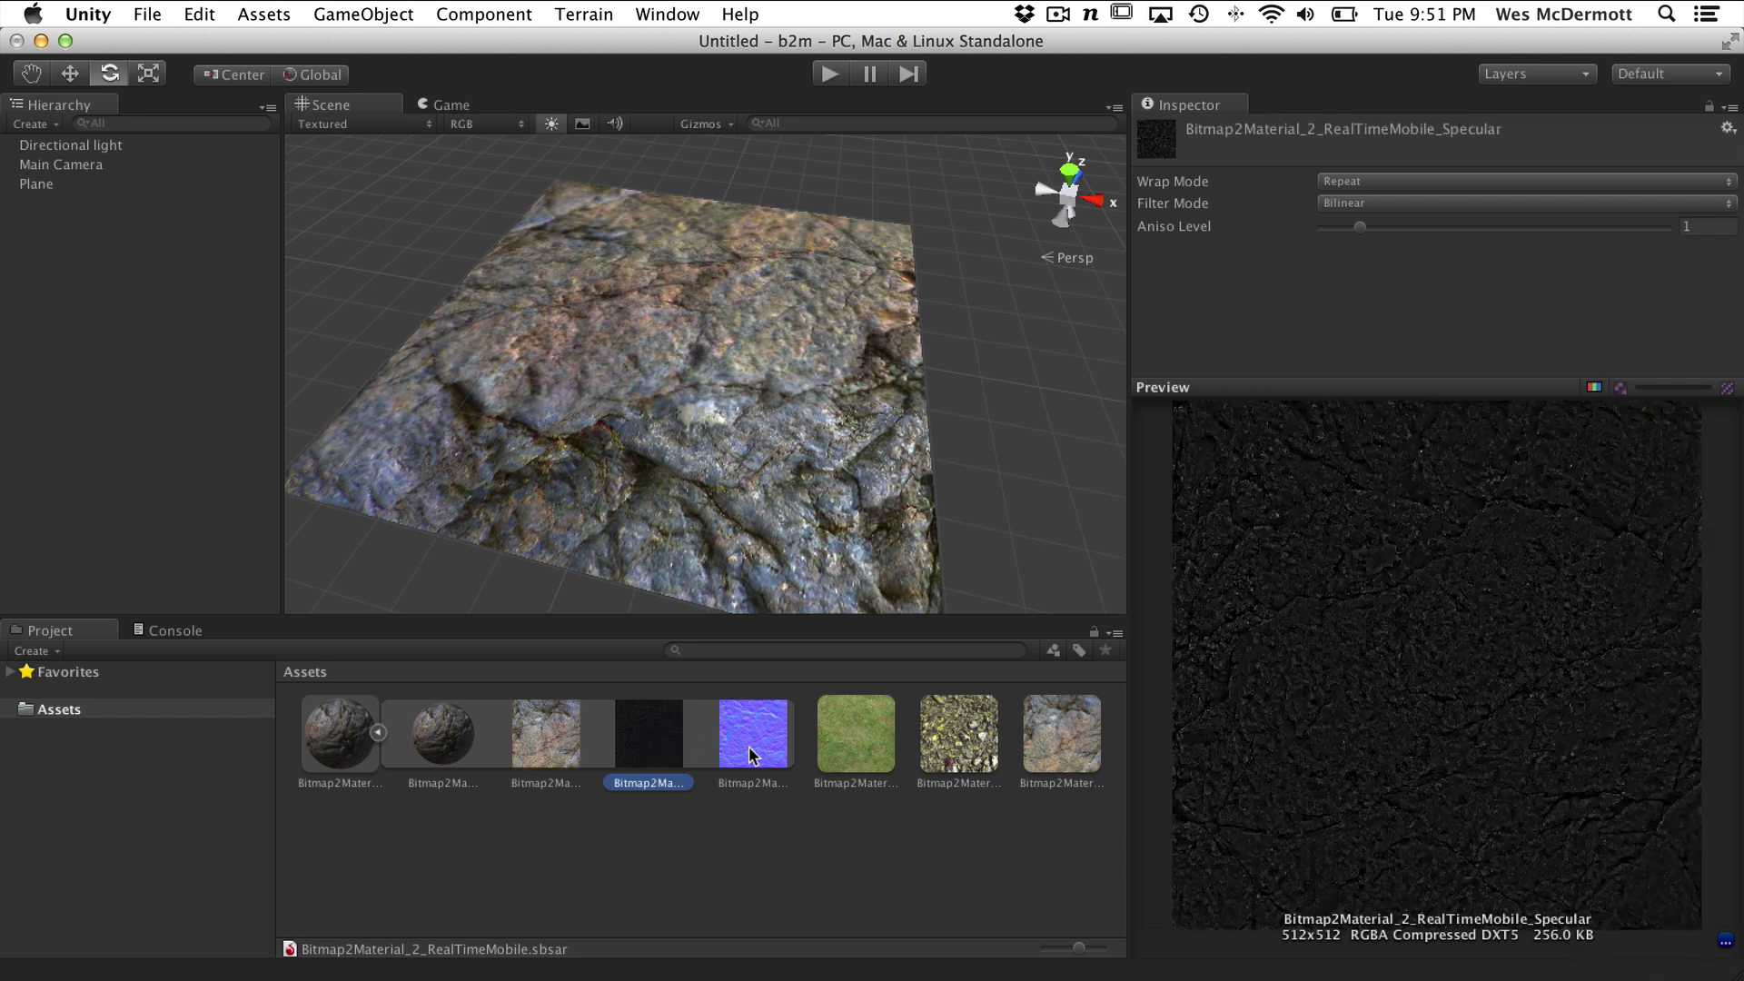
click(758, 756)
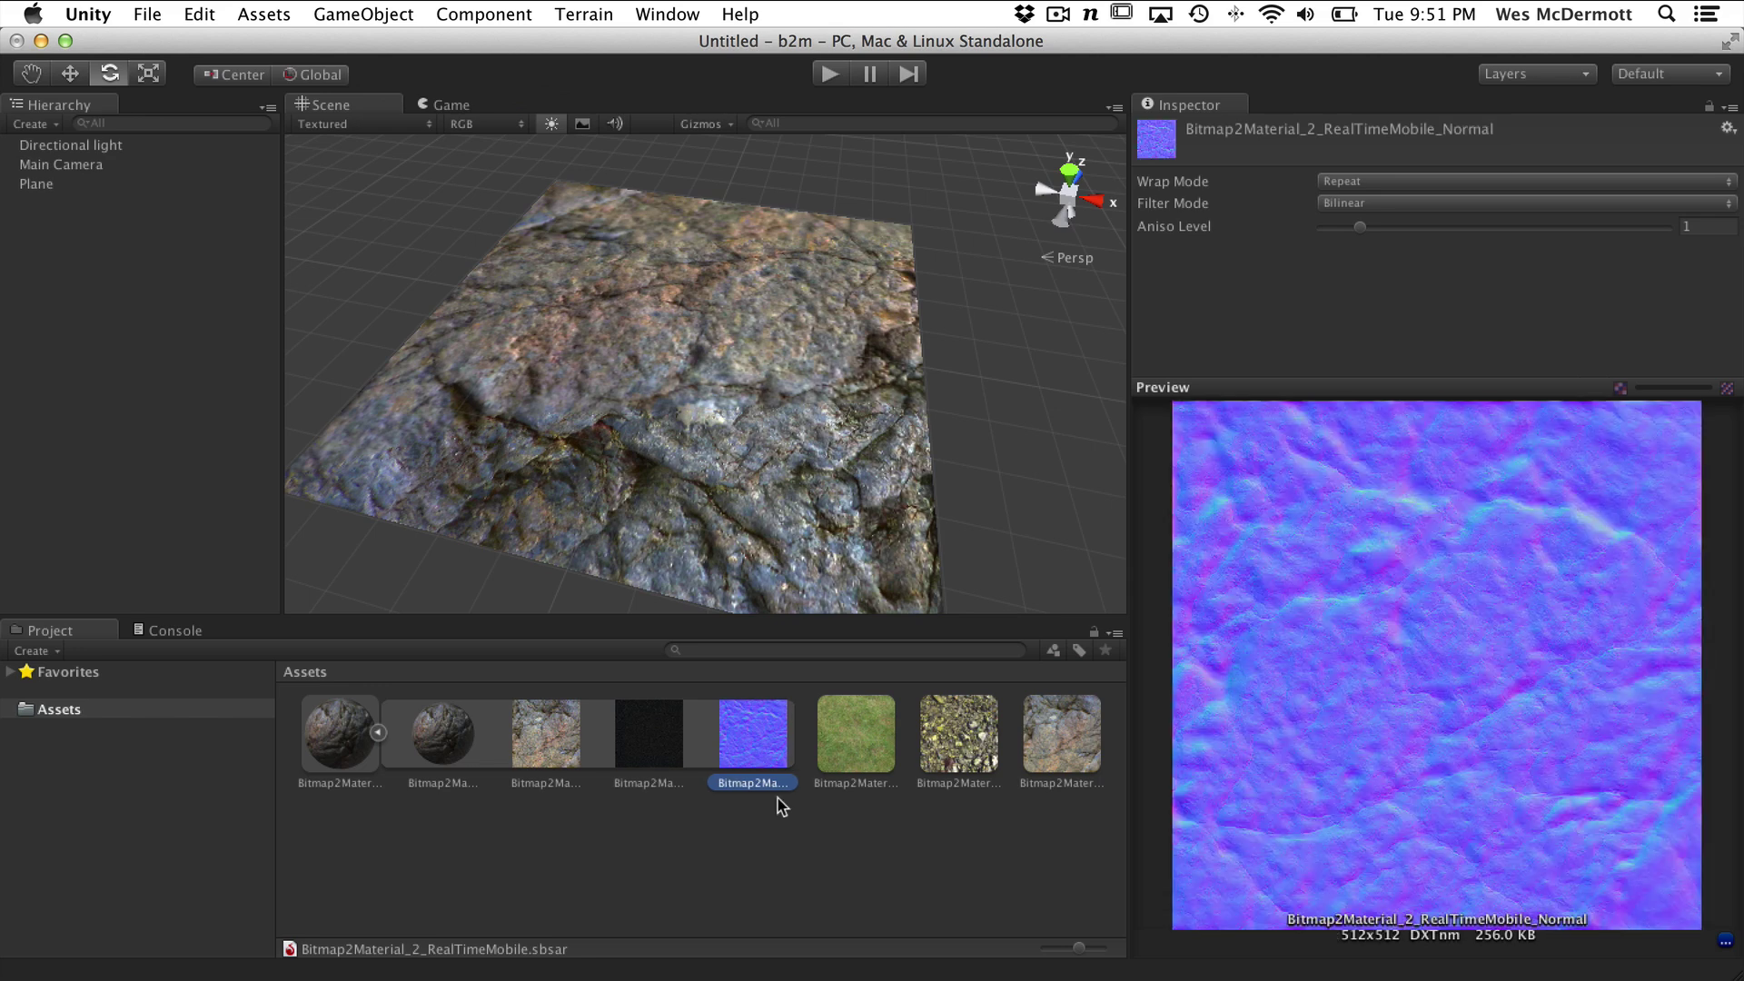
click(543, 736)
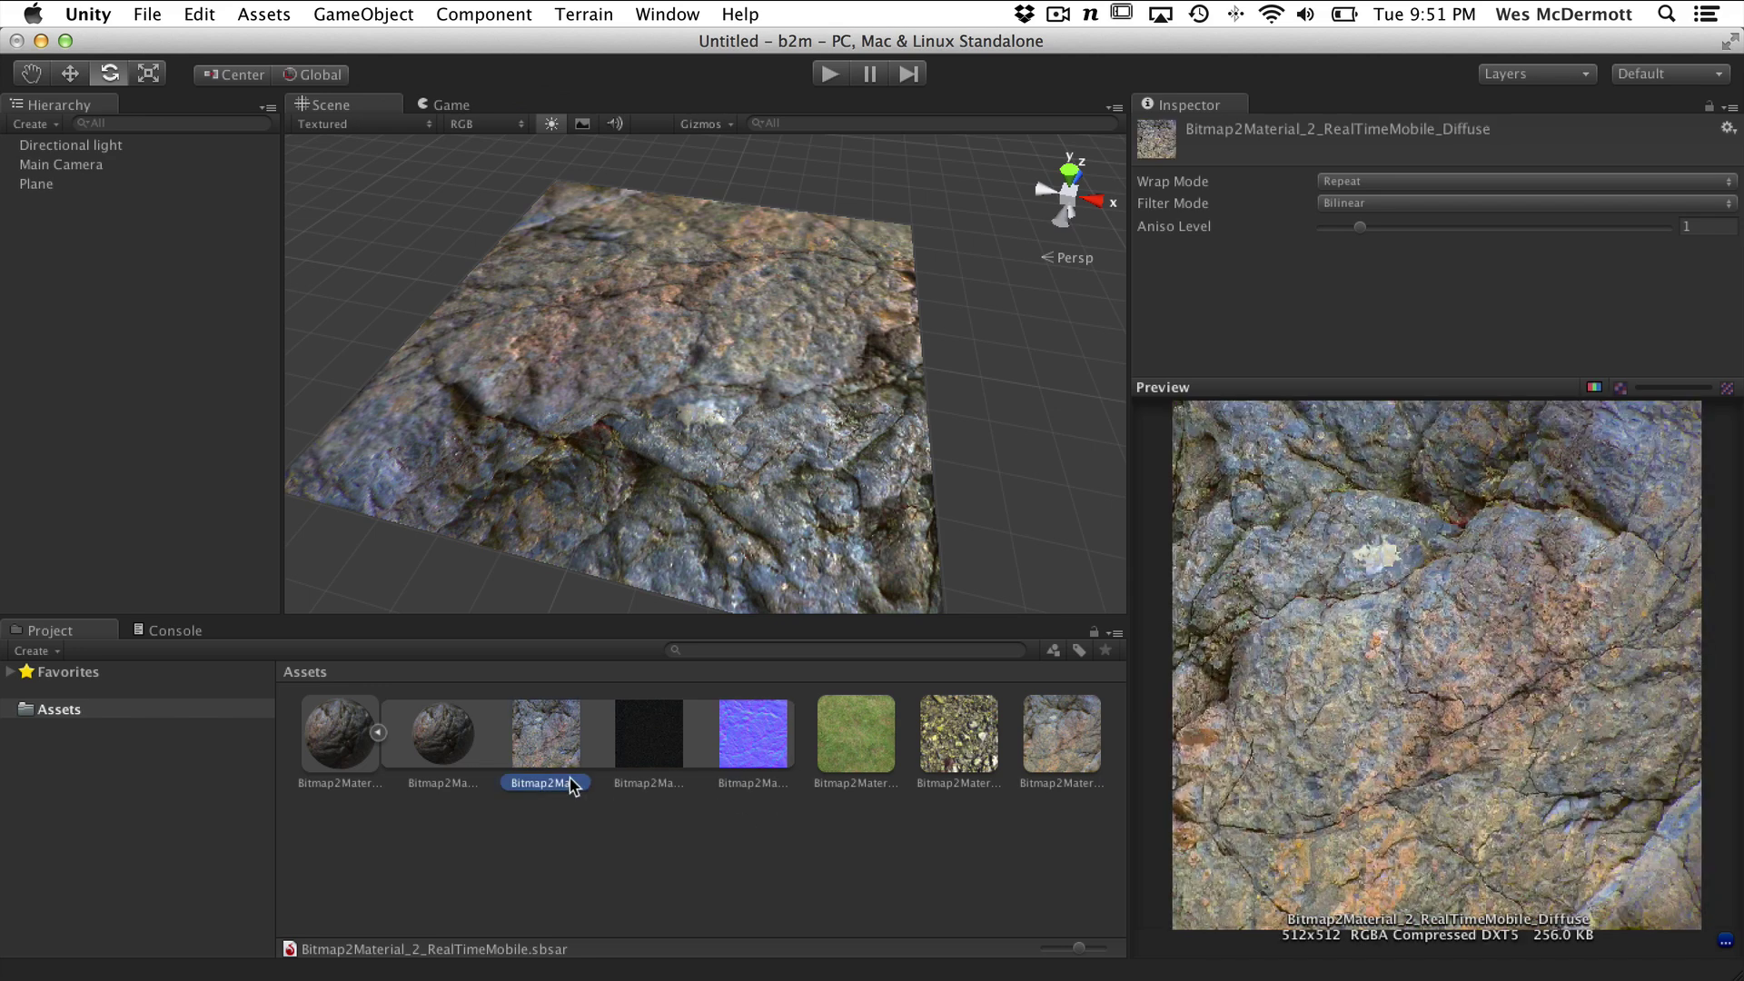
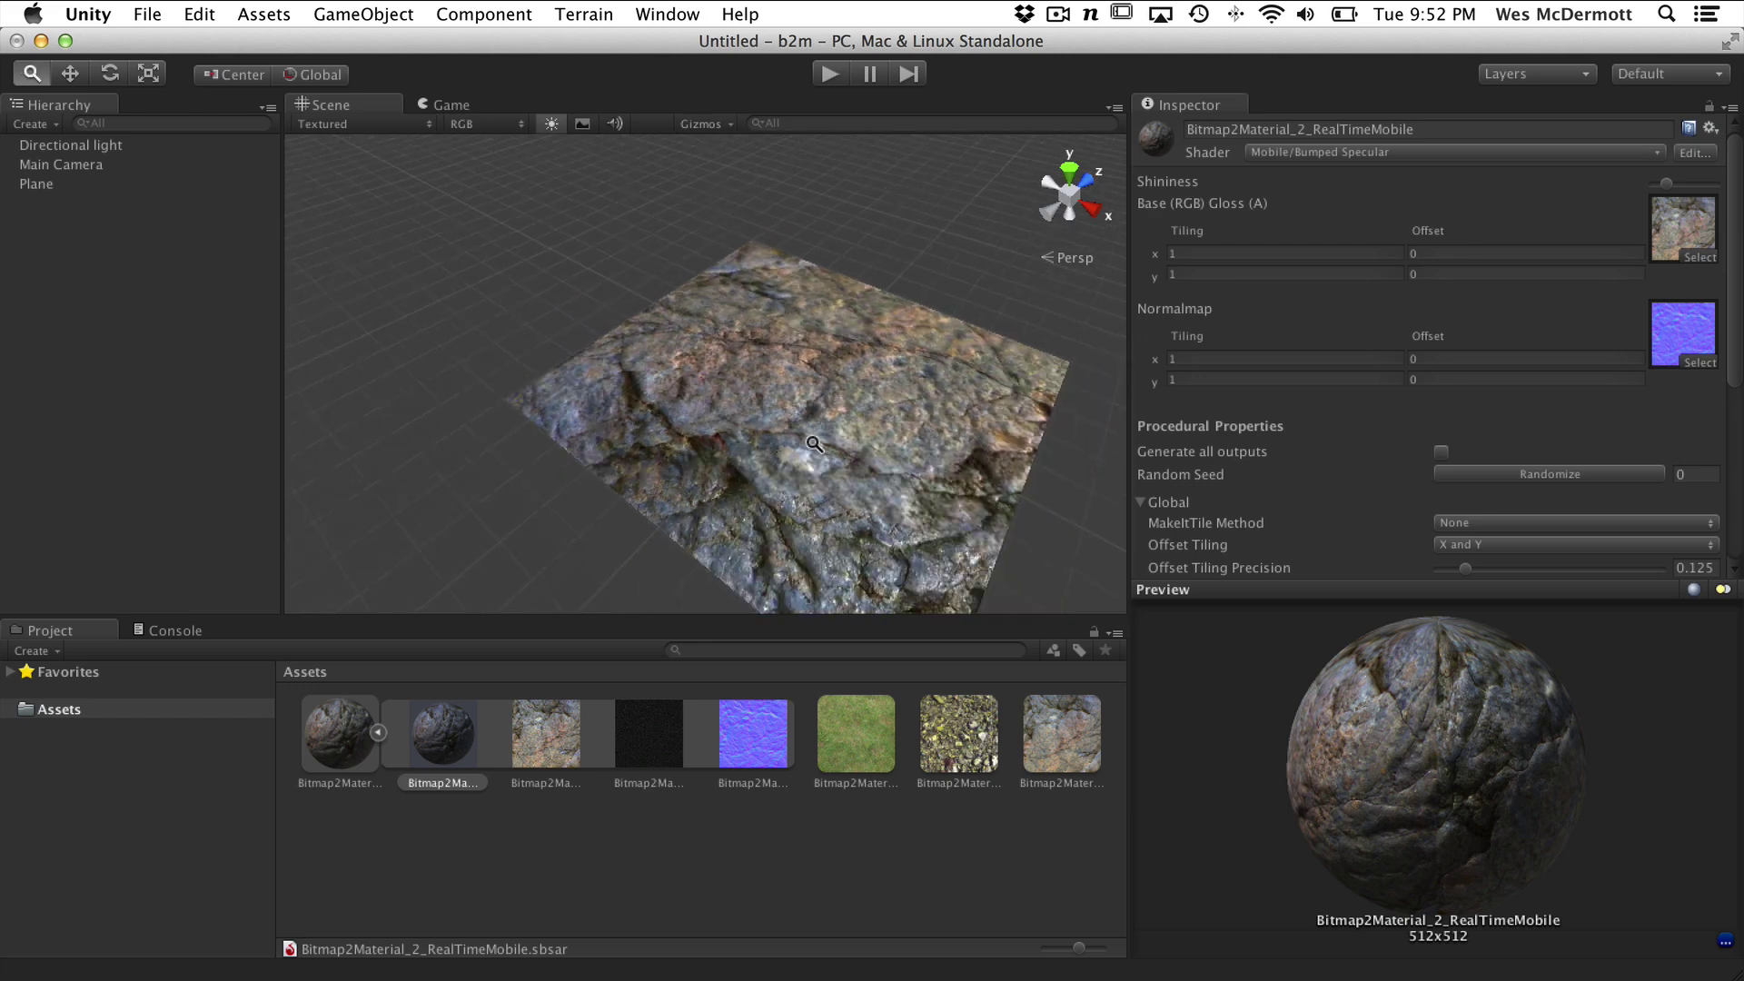
Duplicate the rock plane and move the copy along the X axis to position 12.9064
alt+drag(1014, 520, 640, 392)
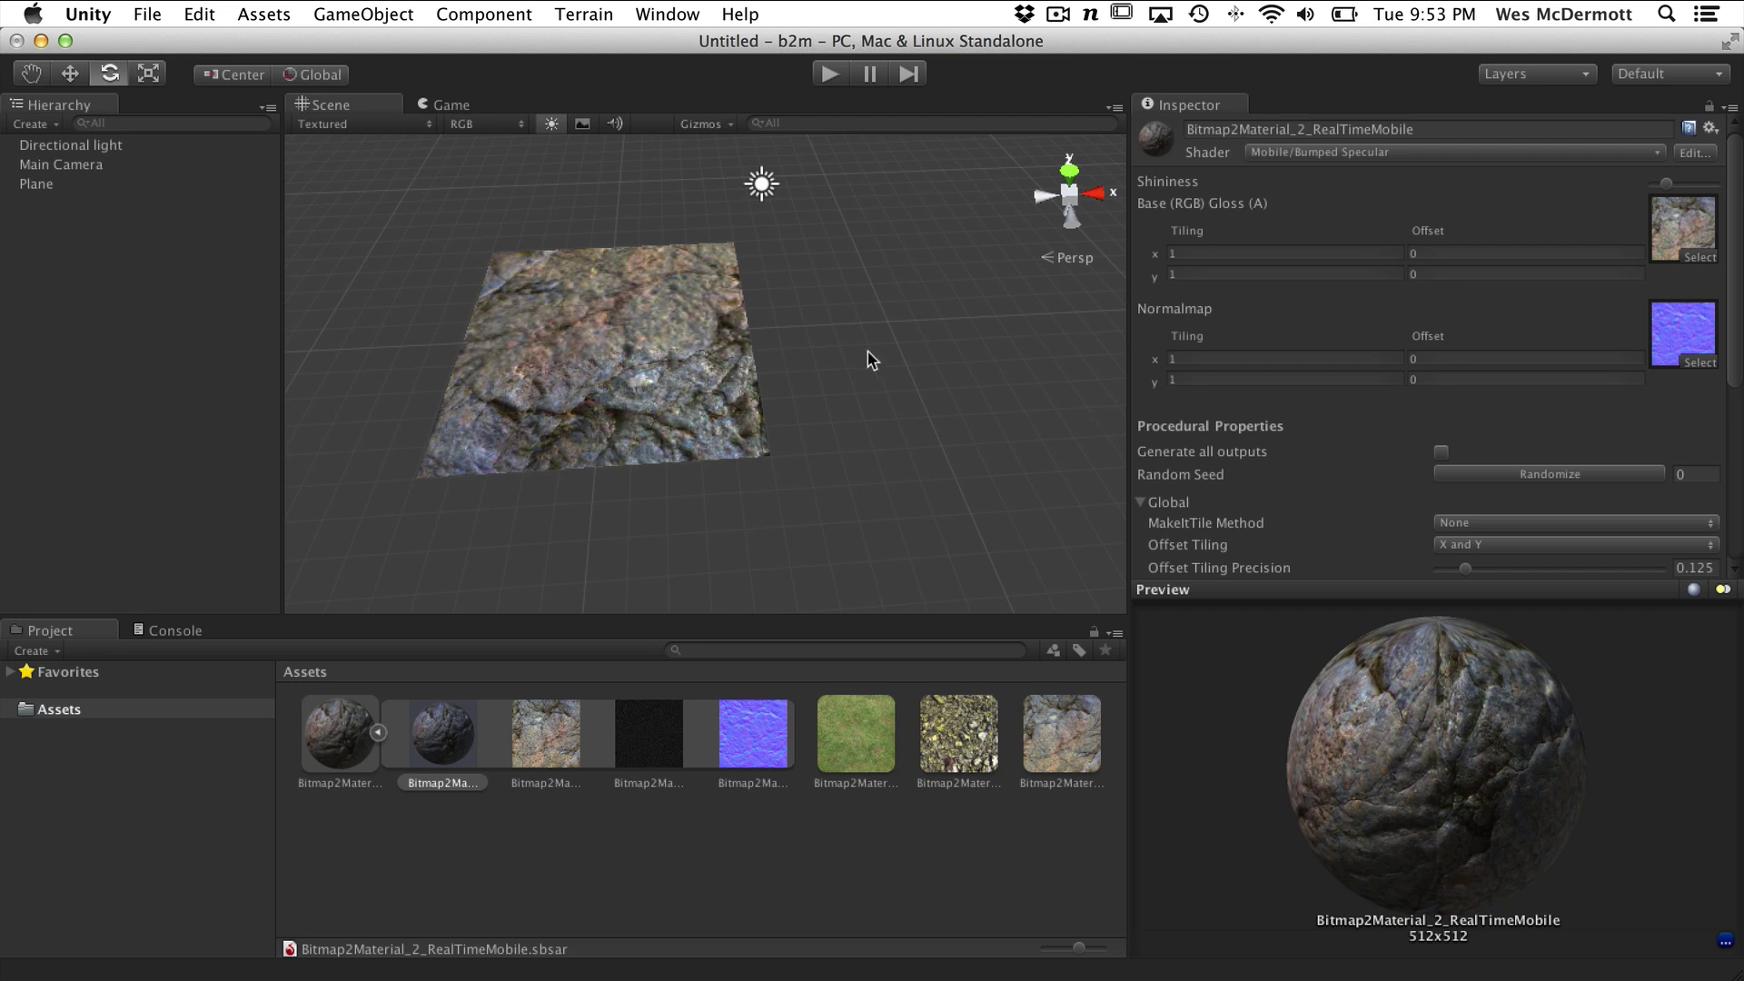
alt+right_drag(765, 269, 807, 359)
click(806, 358)
alt+drag(807, 358, 736, 386)
key(w)
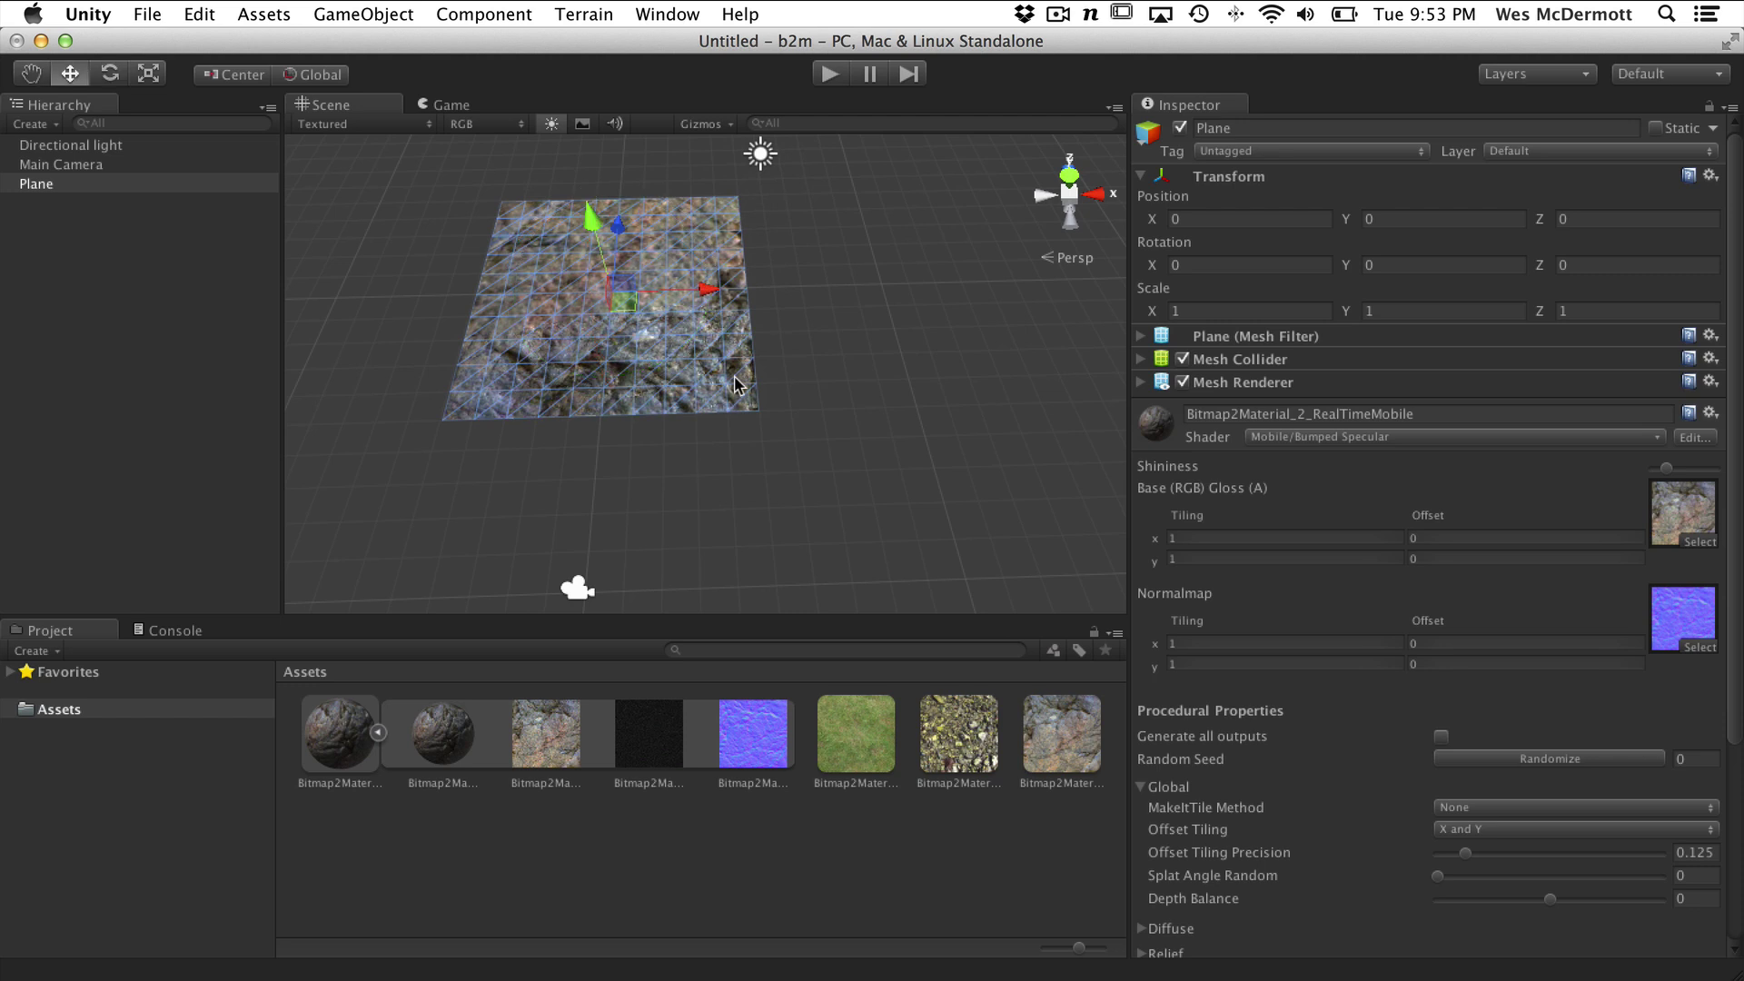
alt+drag(842, 400, 815, 386)
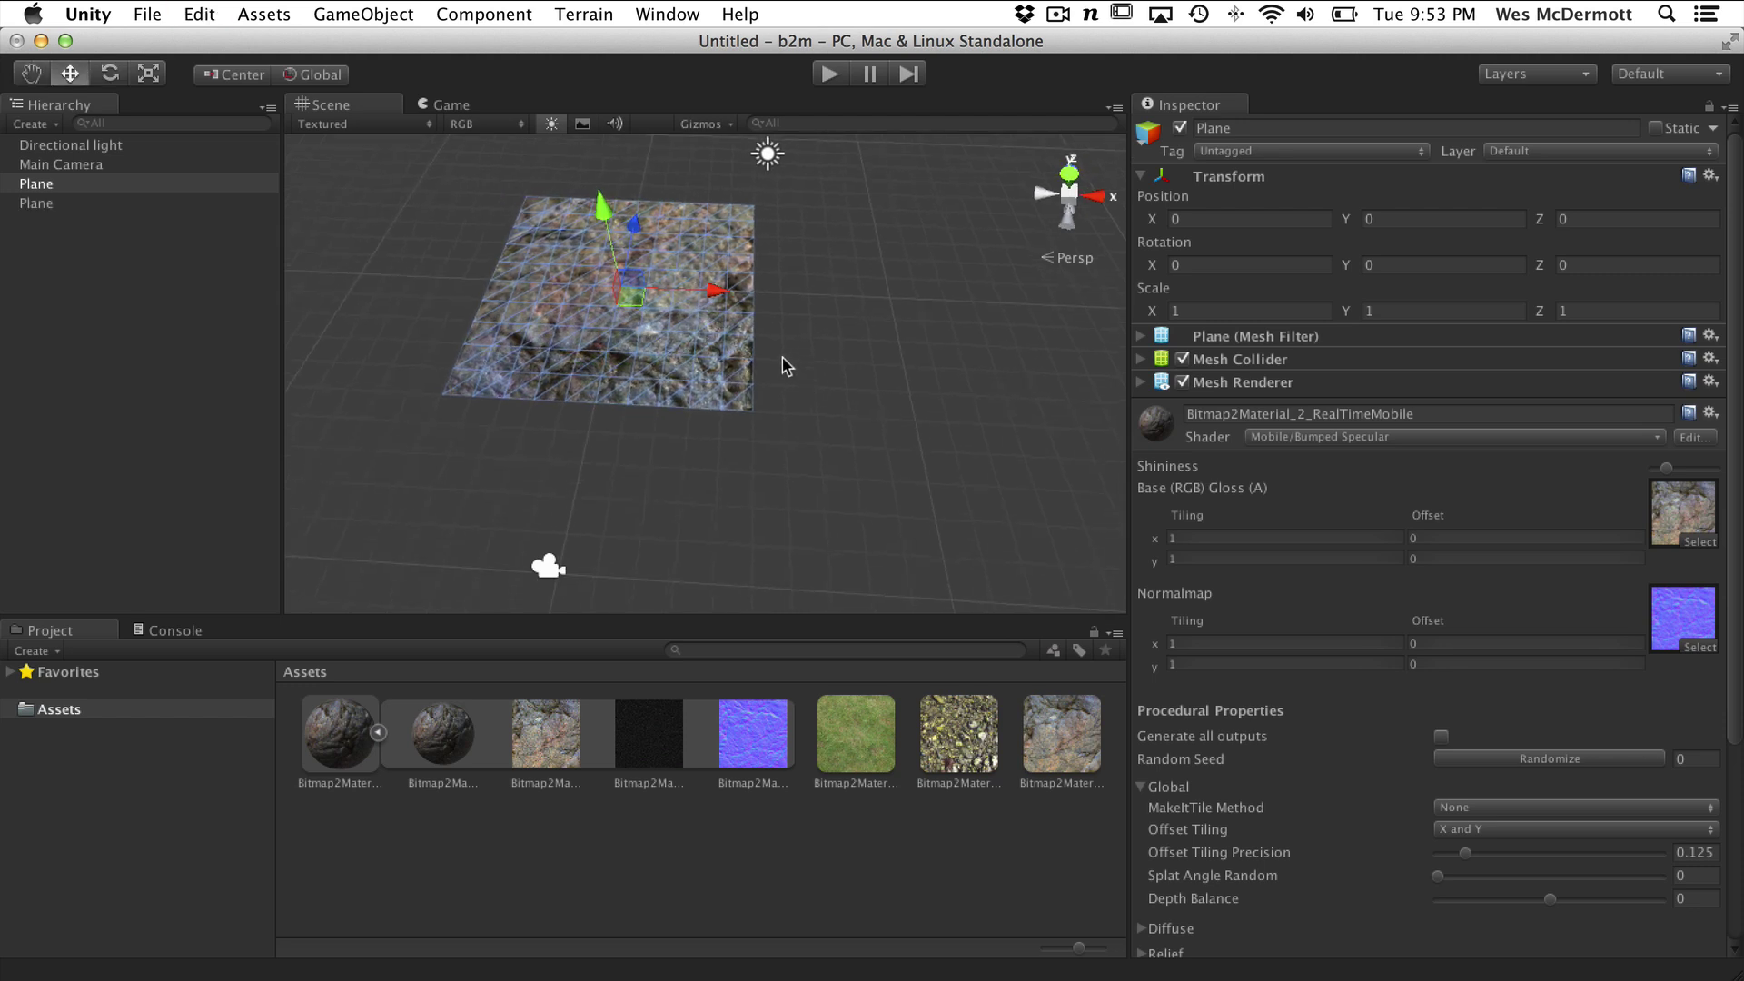
drag(711, 299, 1044, 324)
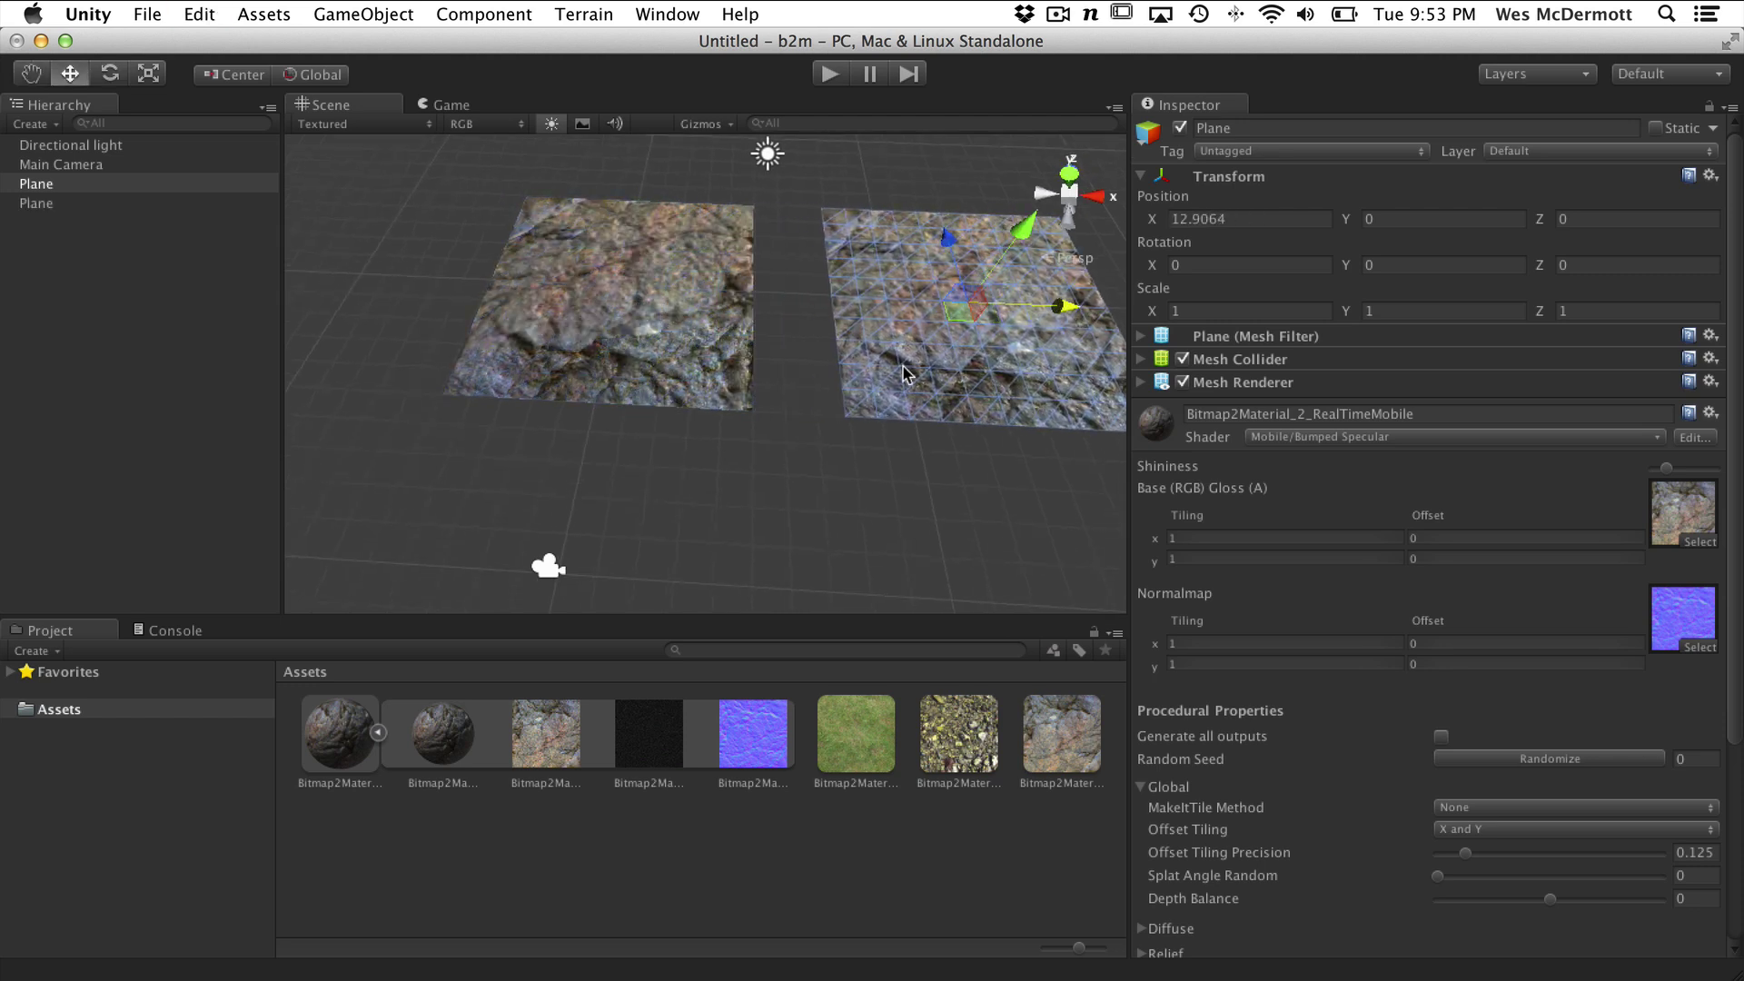
Snap the copied plane's corner to the first plane's edge, at X position 10
alt+drag(838, 468, 844, 474)
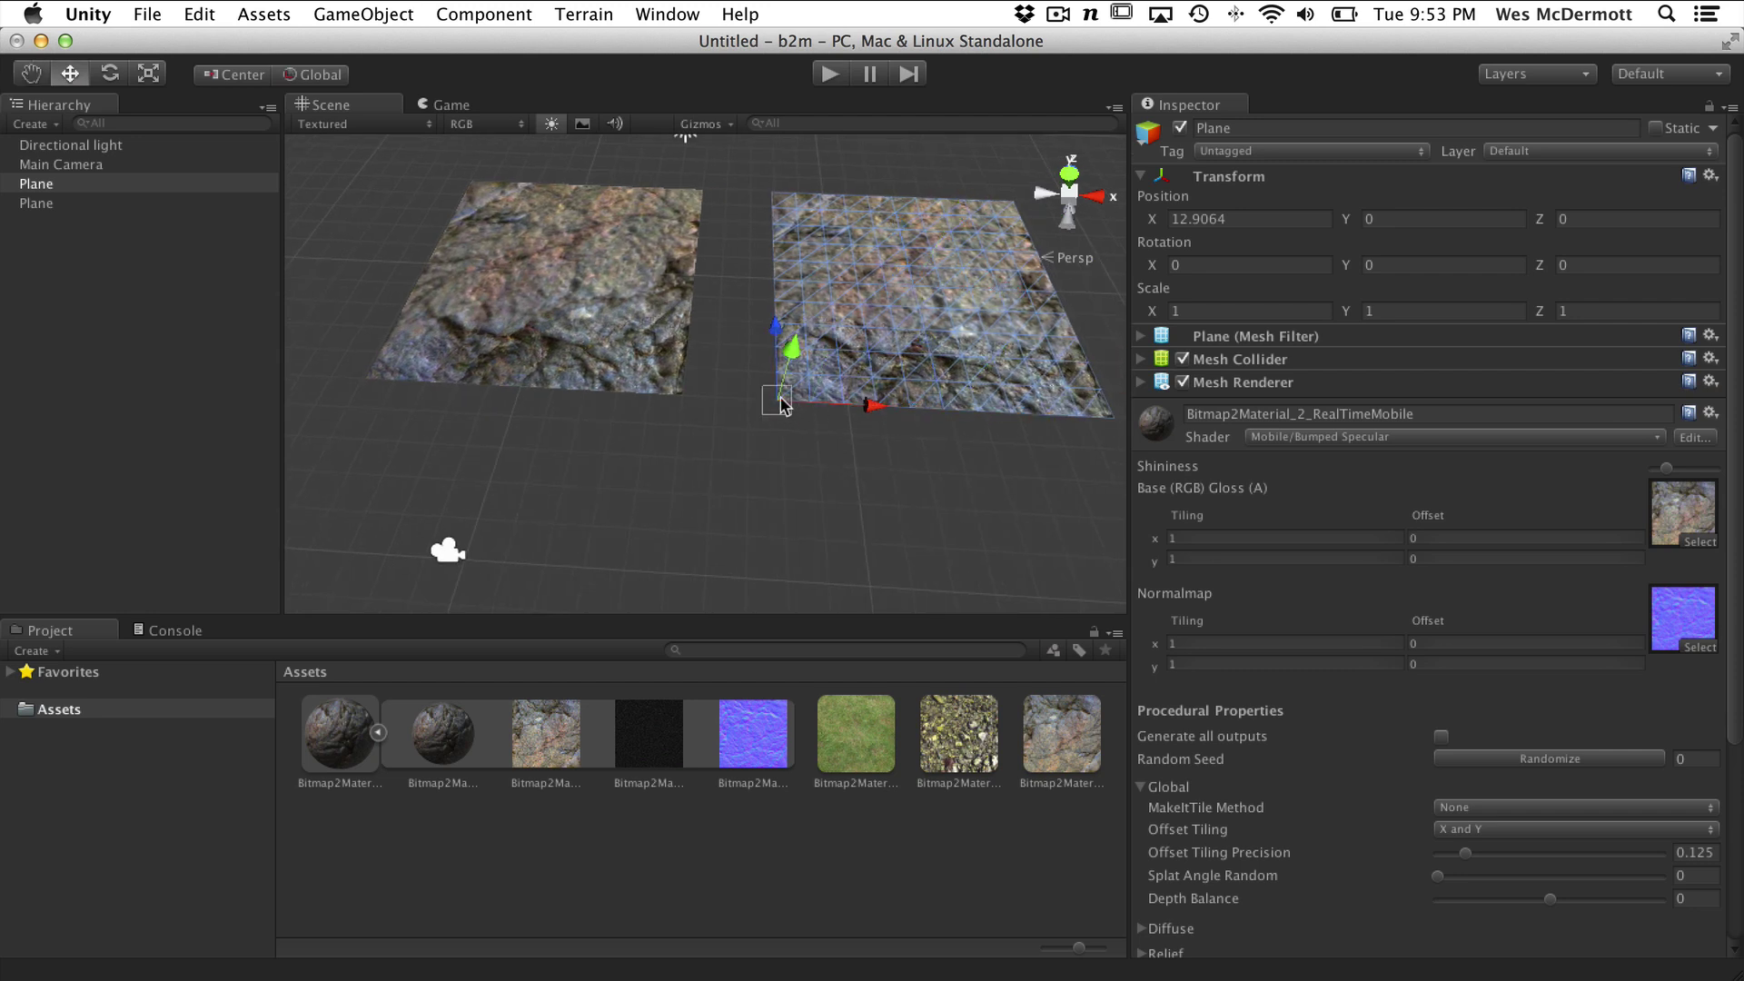
drag(778, 406, 736, 390)
click(836, 487)
mouse_move(836, 486)
alt+right_down()
mouse_move(700, 494)
mouse_move(805, 473)
alt+right_up()
alt+drag(804, 473, 726, 293)
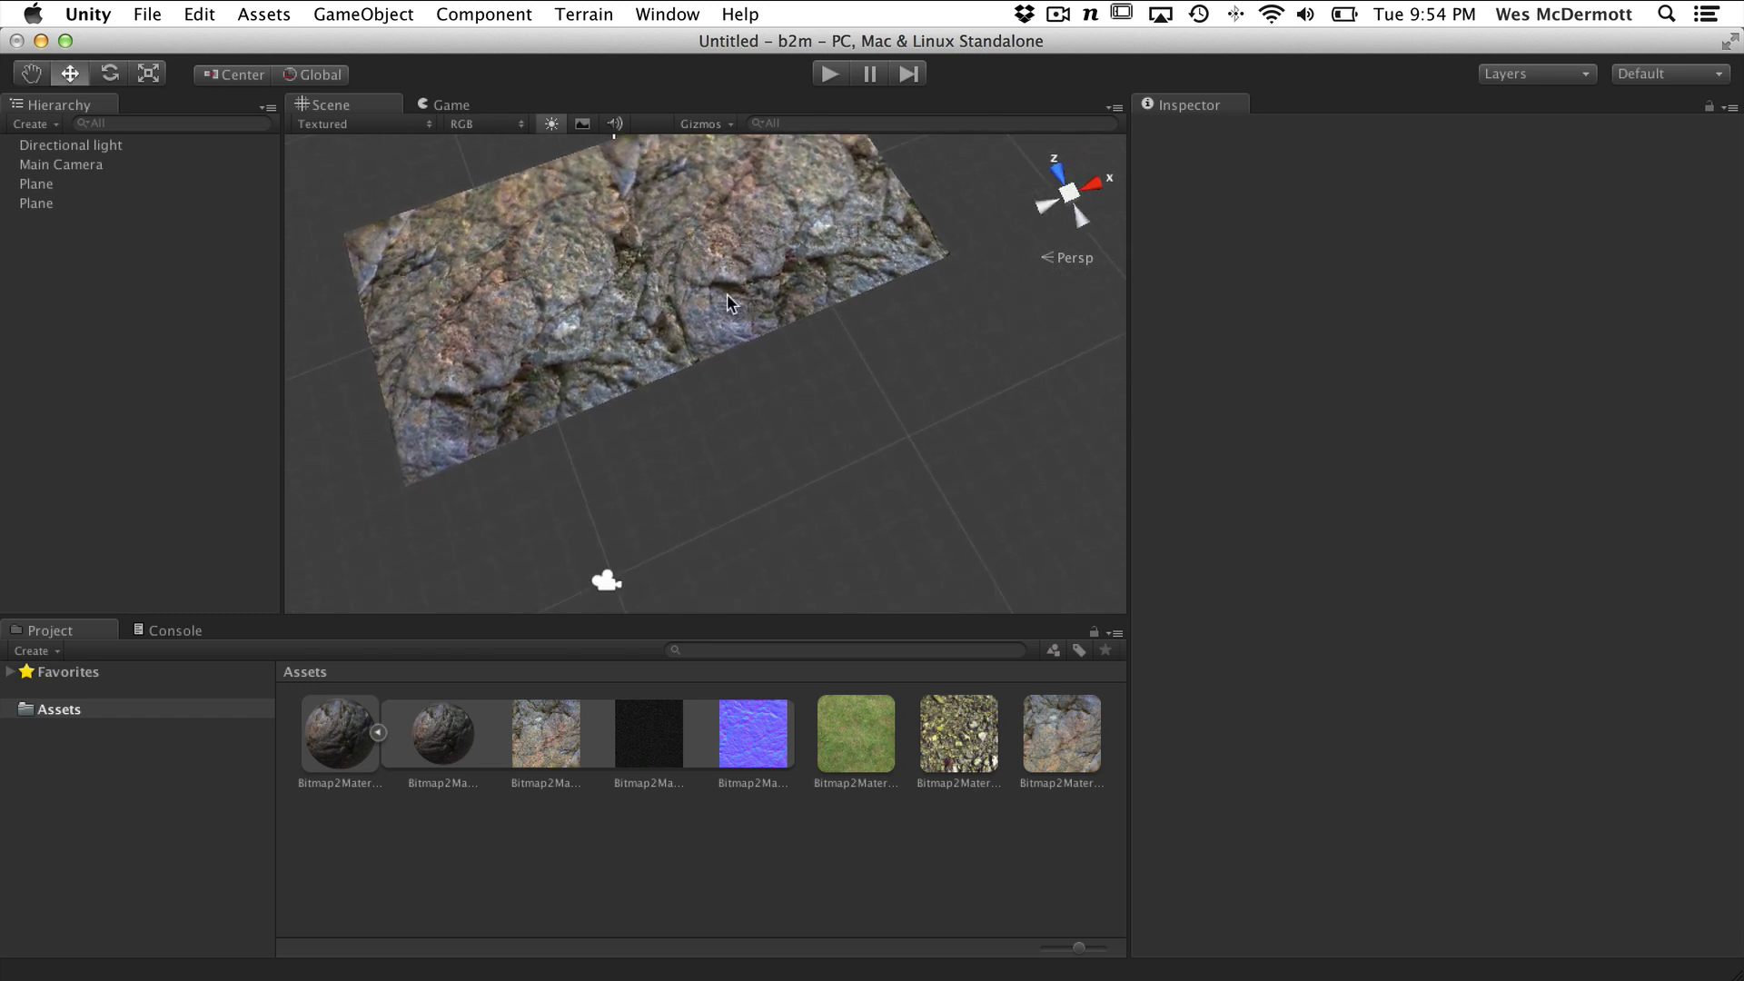
Duplicate the plane at X 10 and snap the copy against its front edge, at Z position -10
click(787, 333)
key(super+d)
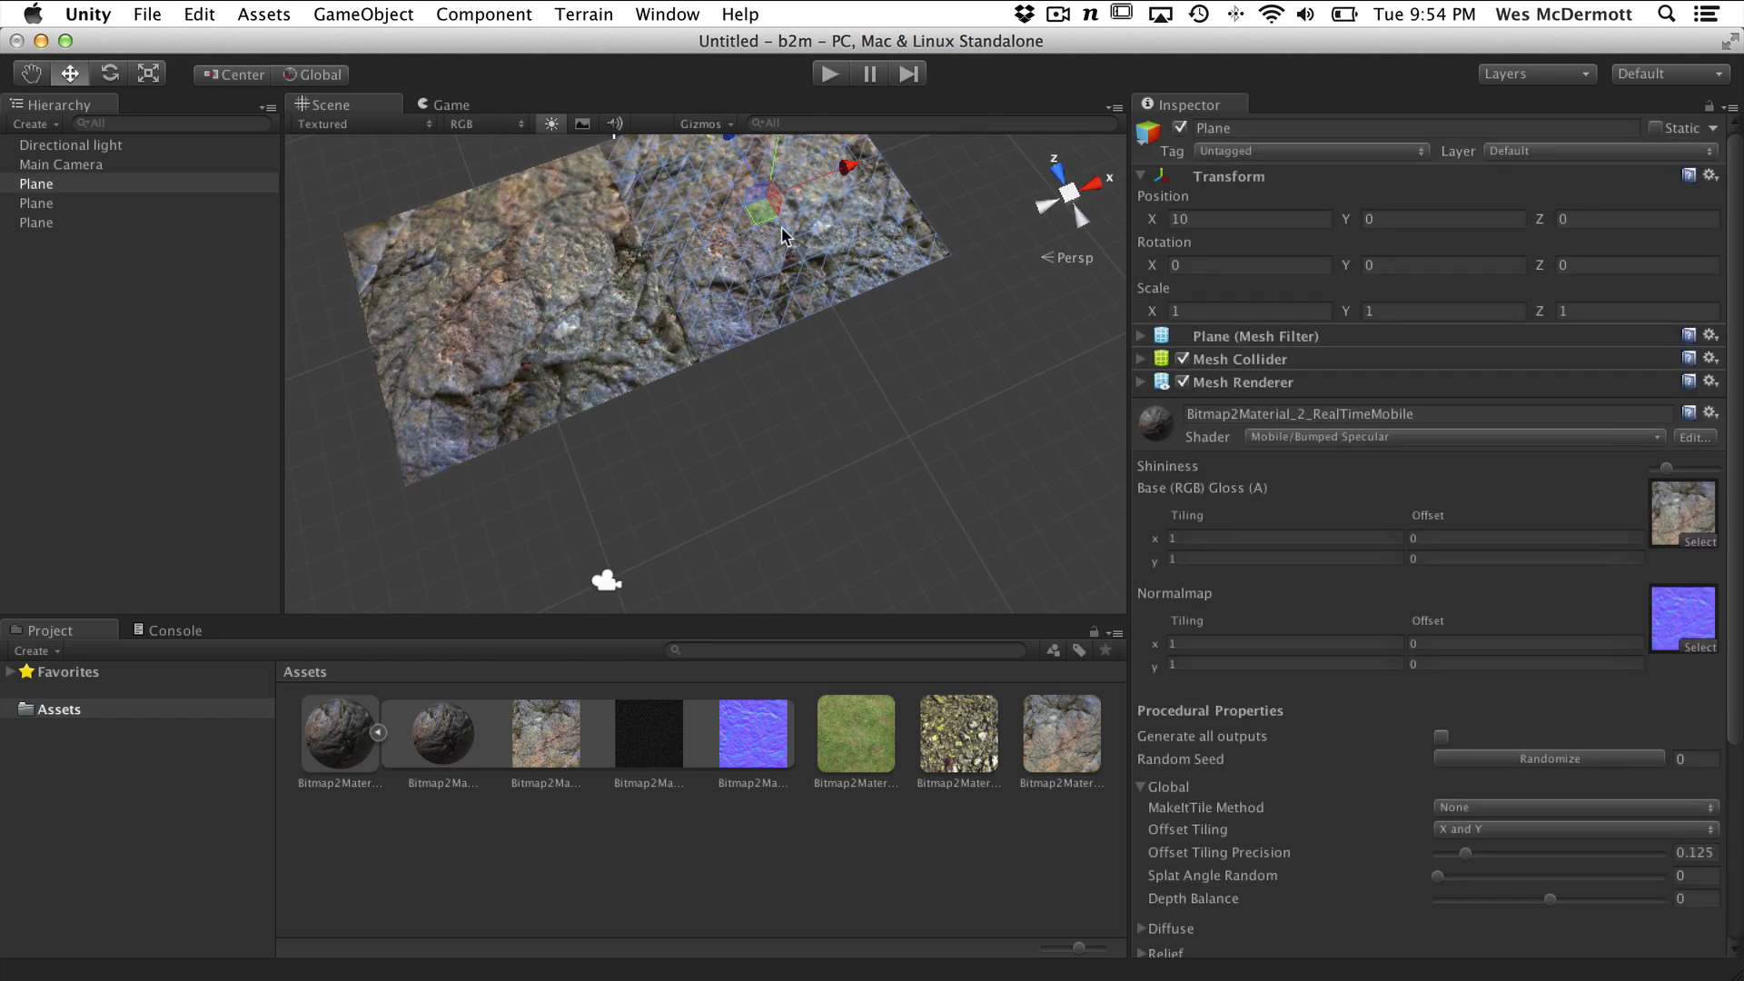
alt+right_drag(852, 289, 799, 320)
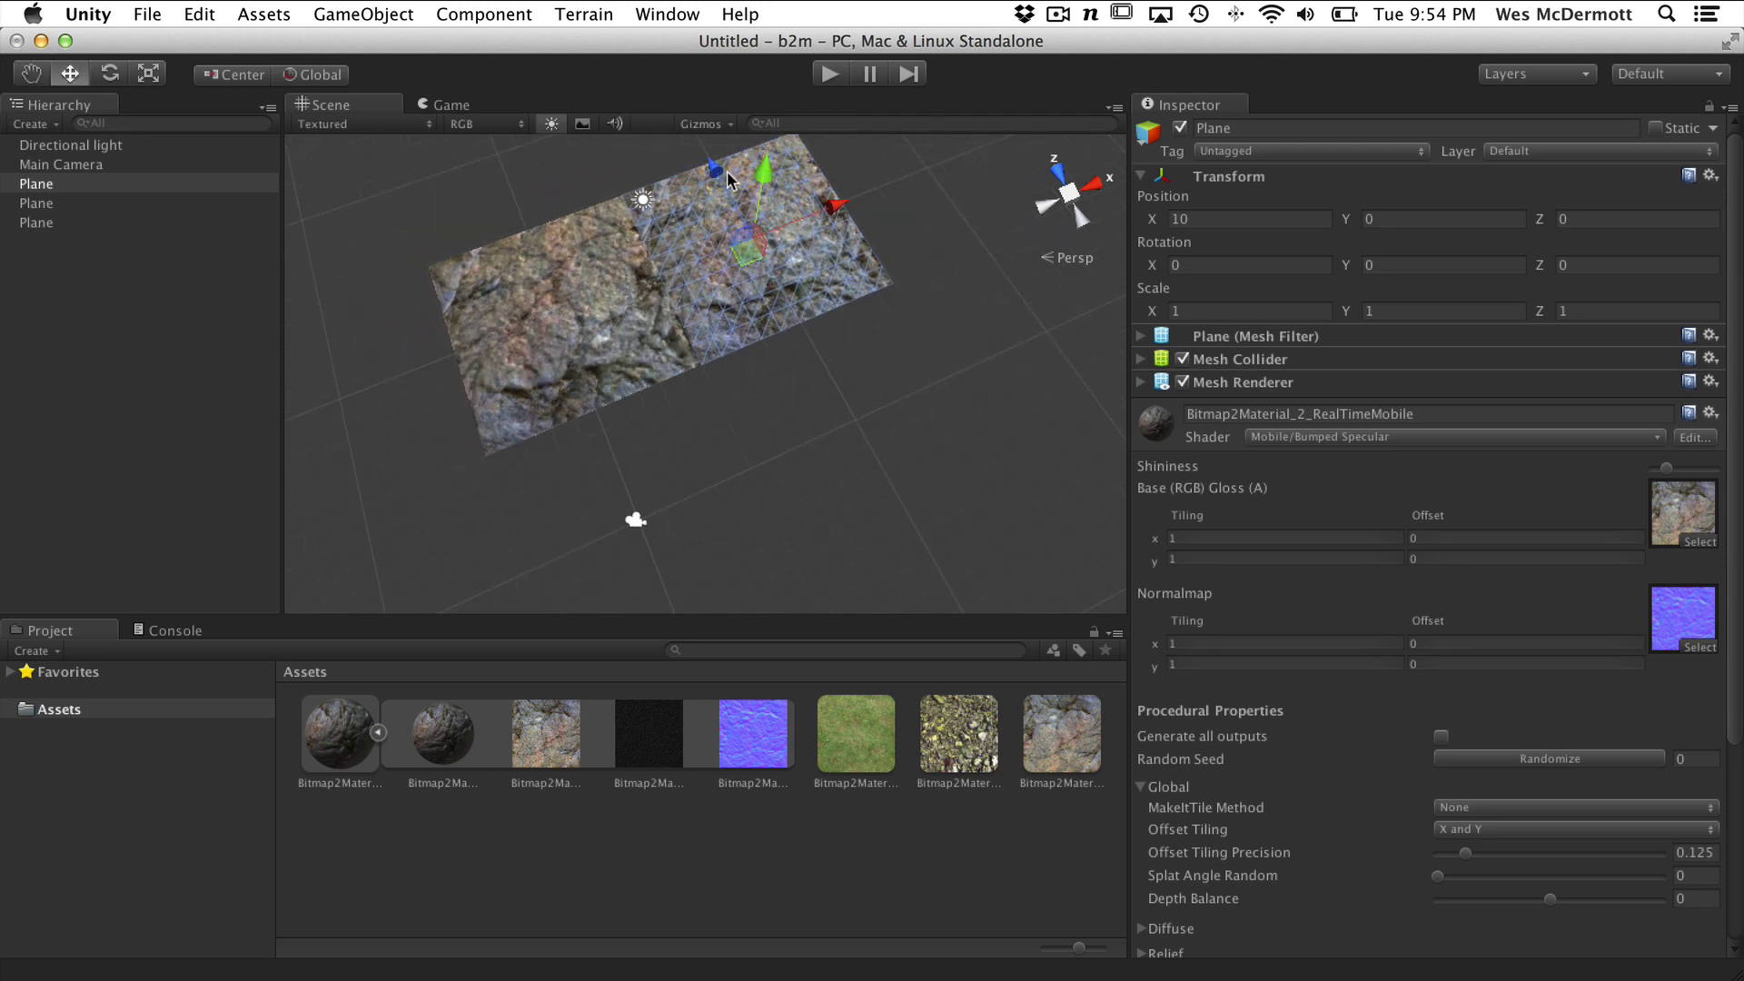
drag(717, 175, 724, 401)
click(662, 440)
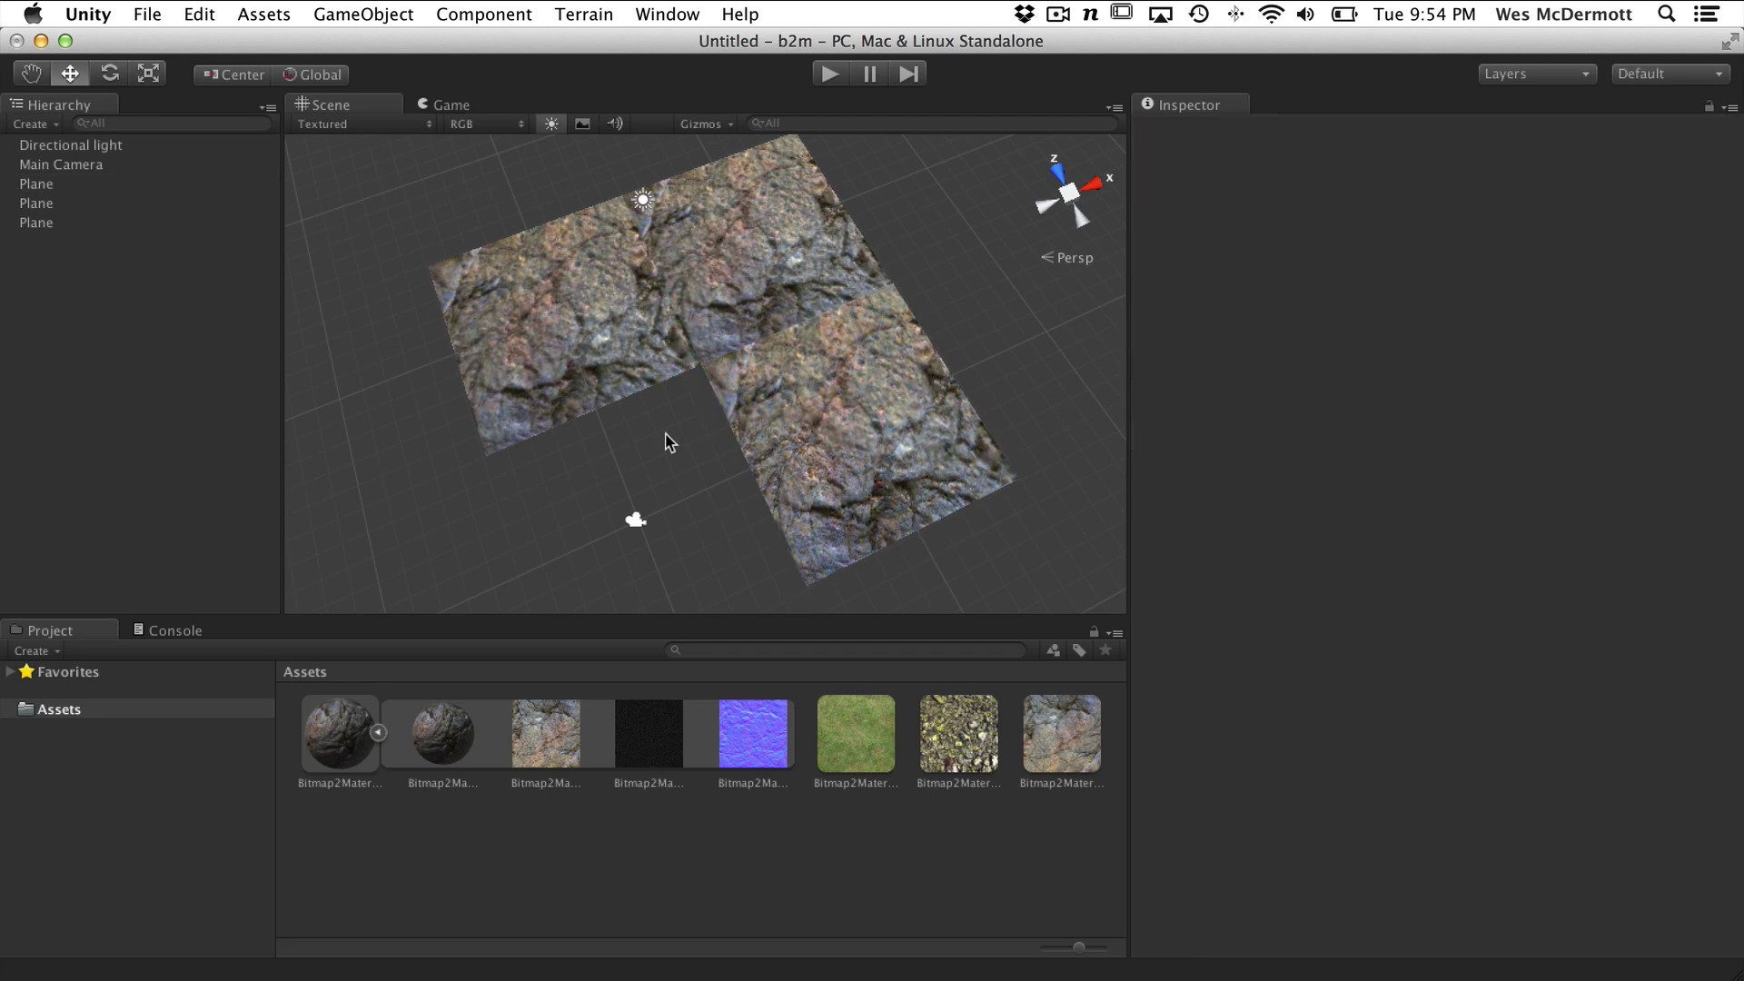
Duplicate the newest plane and snap the copy into the open corner at X 0, Z -10, completing a two-by-two grid
middle_drag(662, 439, 763, 358)
click(876, 376)
key(super+d)
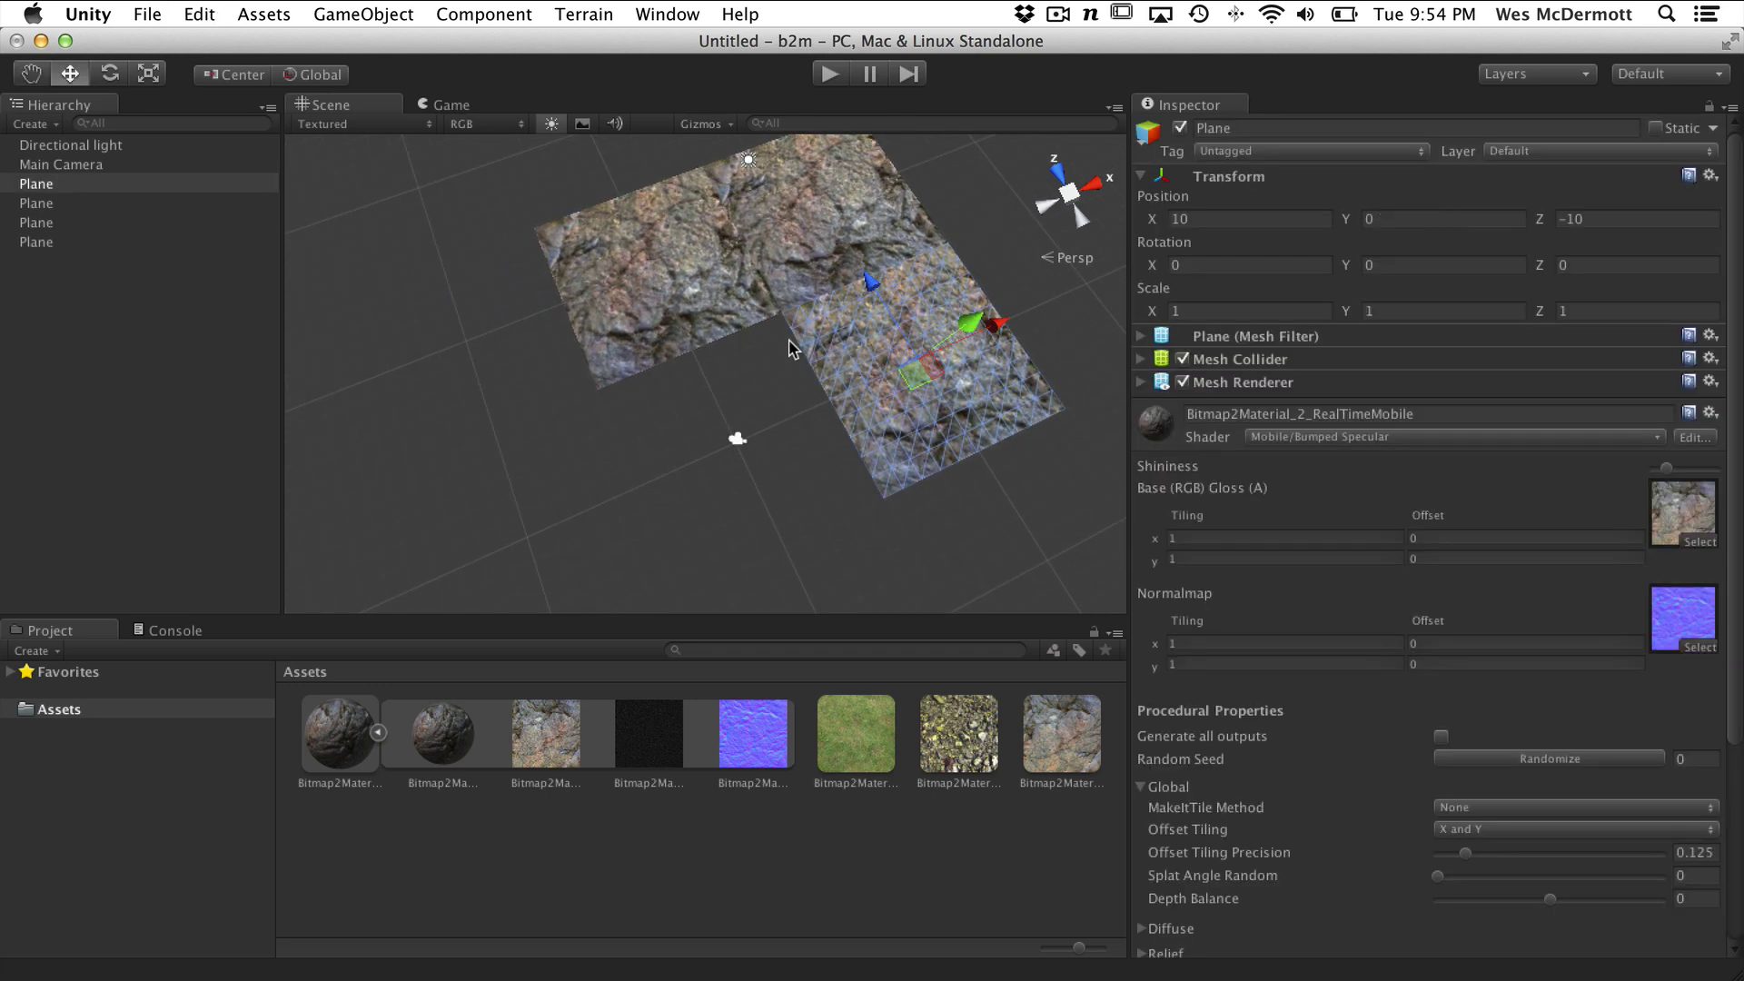
drag(997, 325, 797, 325)
key(v)
click(513, 394)
alt+drag(513, 394, 961, 381)
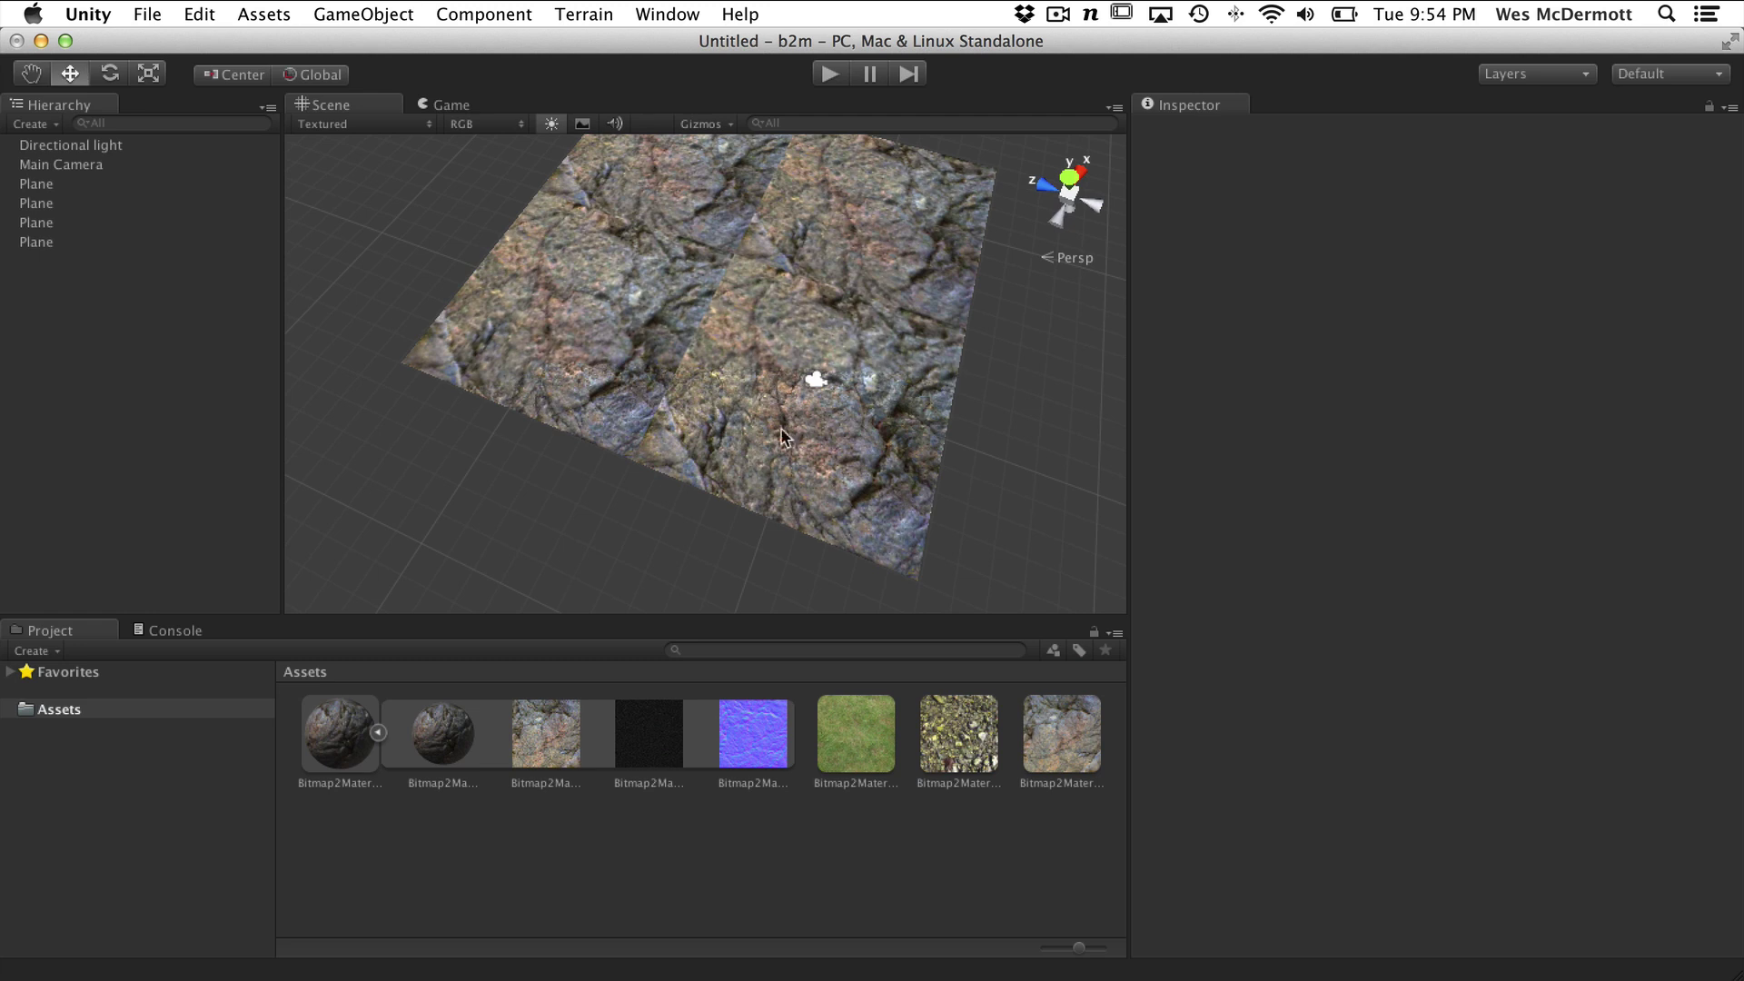
Examine the four-plane grid from several angles, checking the seams where the rock texture repeats between planes
alt+drag(783, 436, 754, 368)
click(750, 360)
click(683, 358)
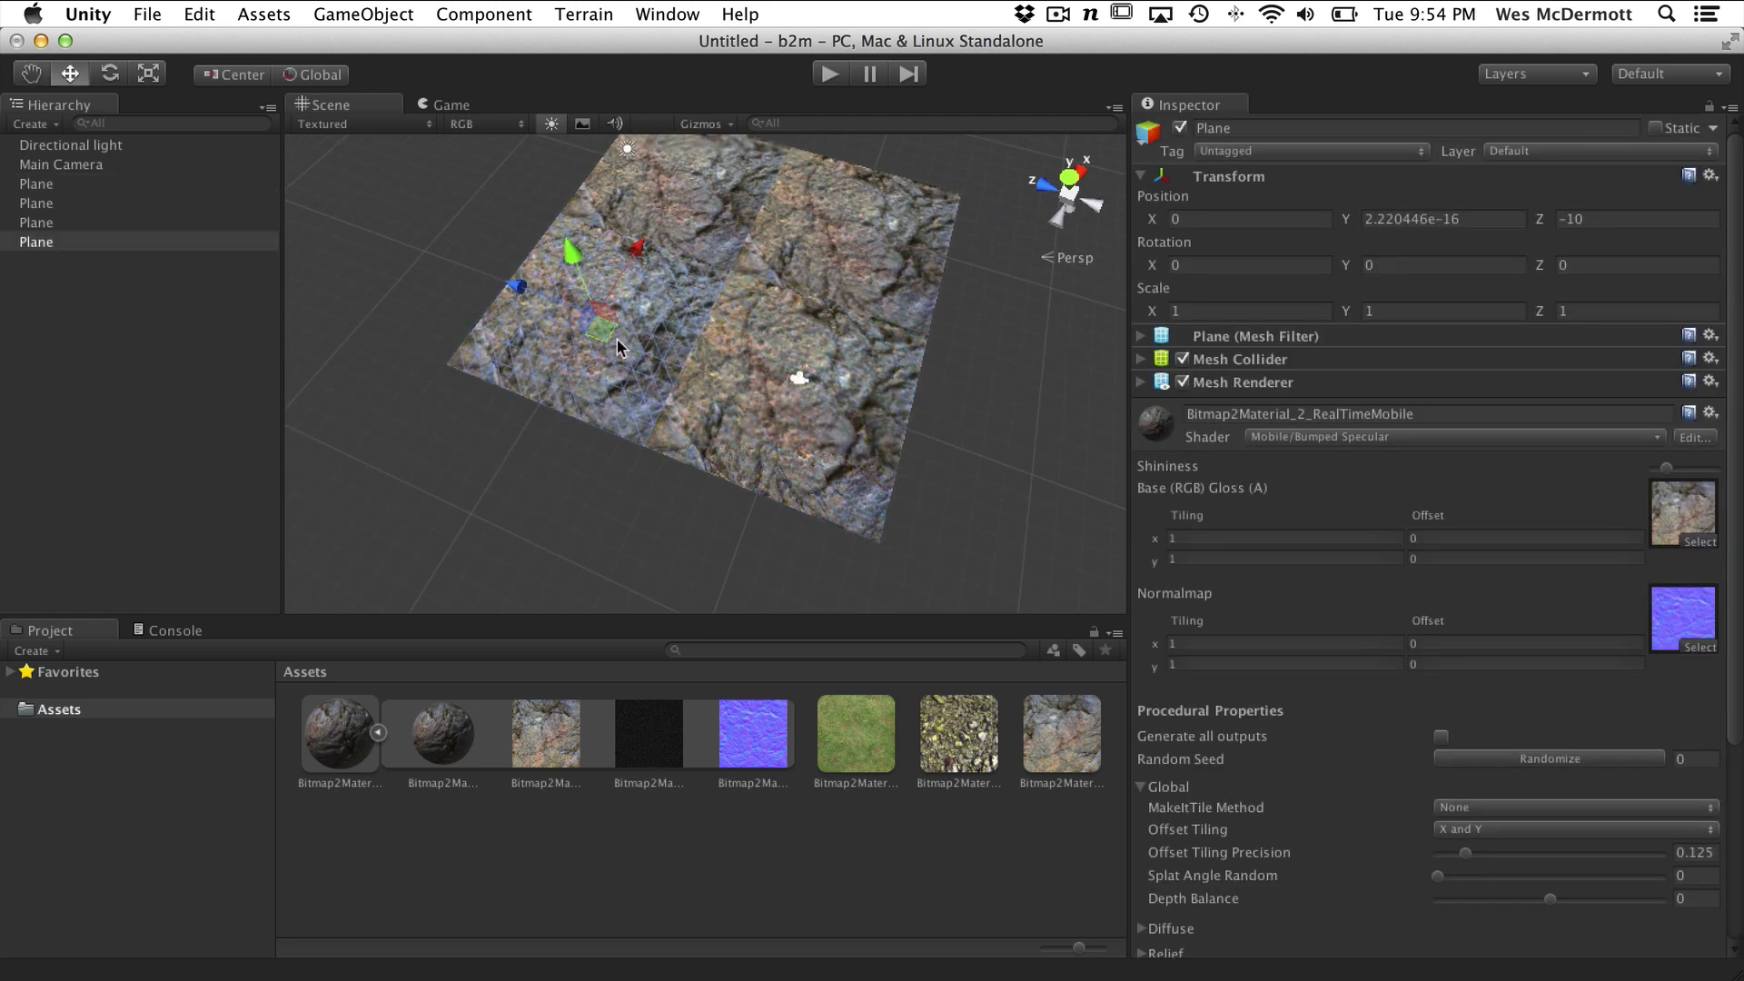
click(794, 221)
click(778, 380)
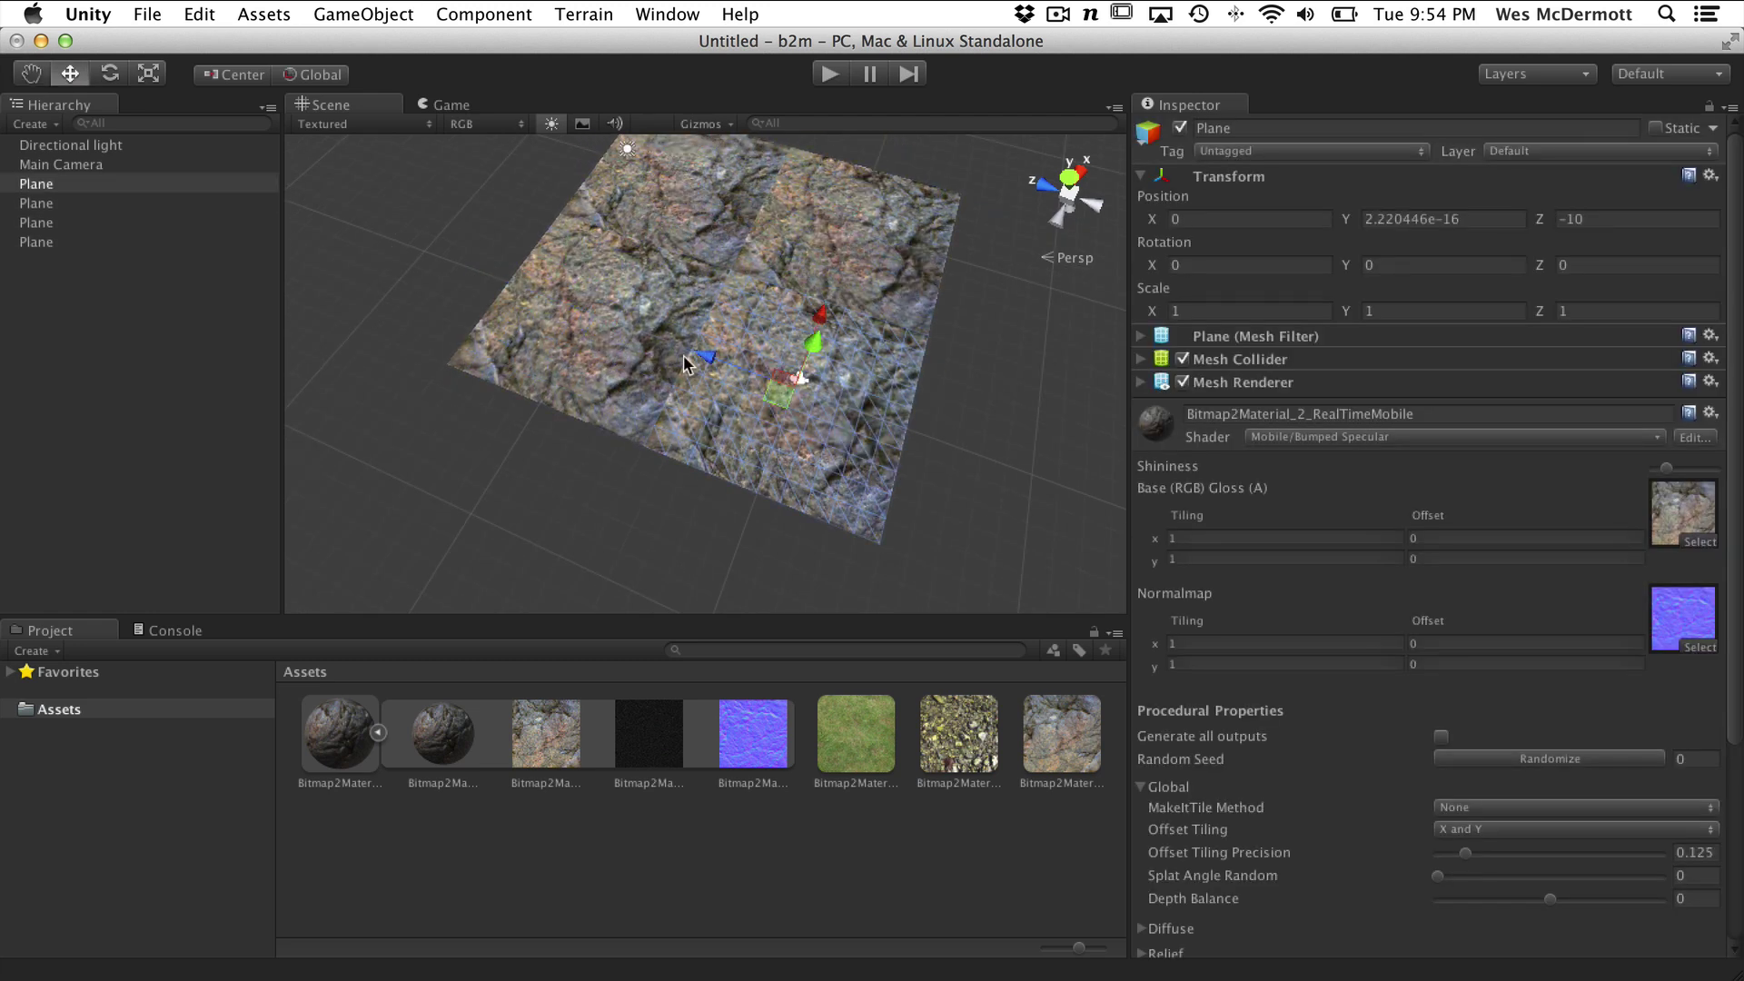
click(979, 434)
alt+drag(895, 378, 727, 385)
mouse_move(727, 385)
alt+right_down()
mouse_move(694, 381)
mouse_move(729, 407)
alt+right_up()
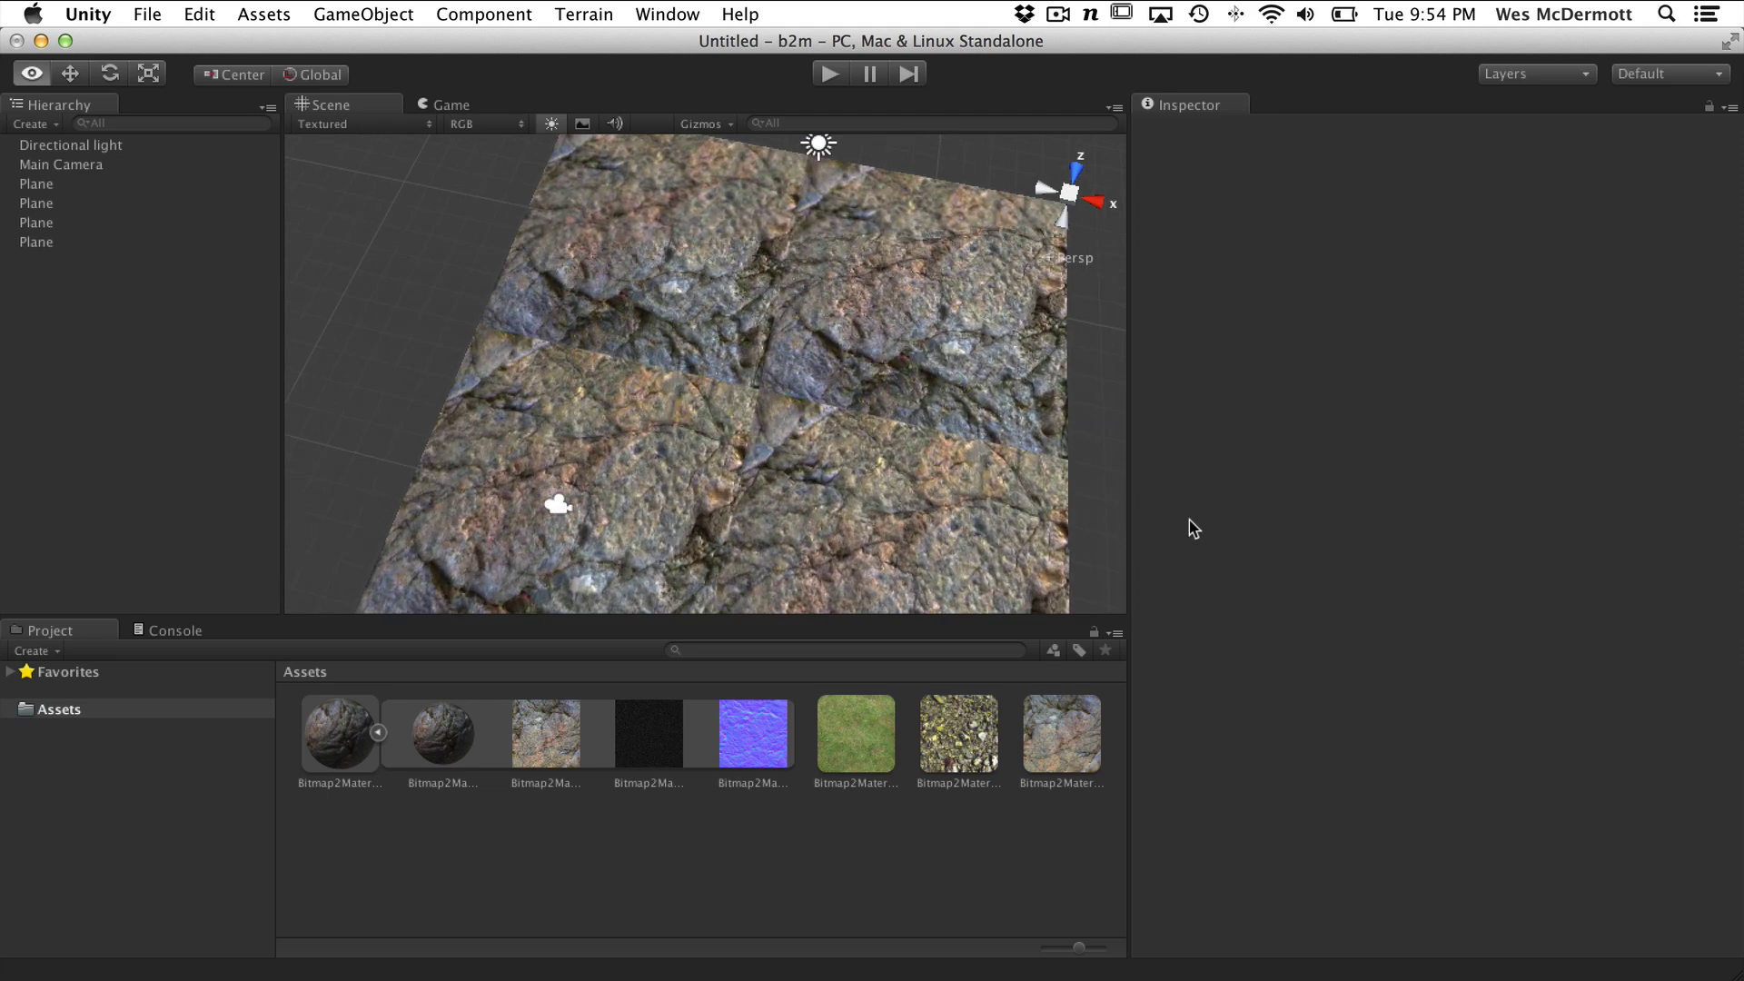
alt+drag(892, 461, 936, 406)
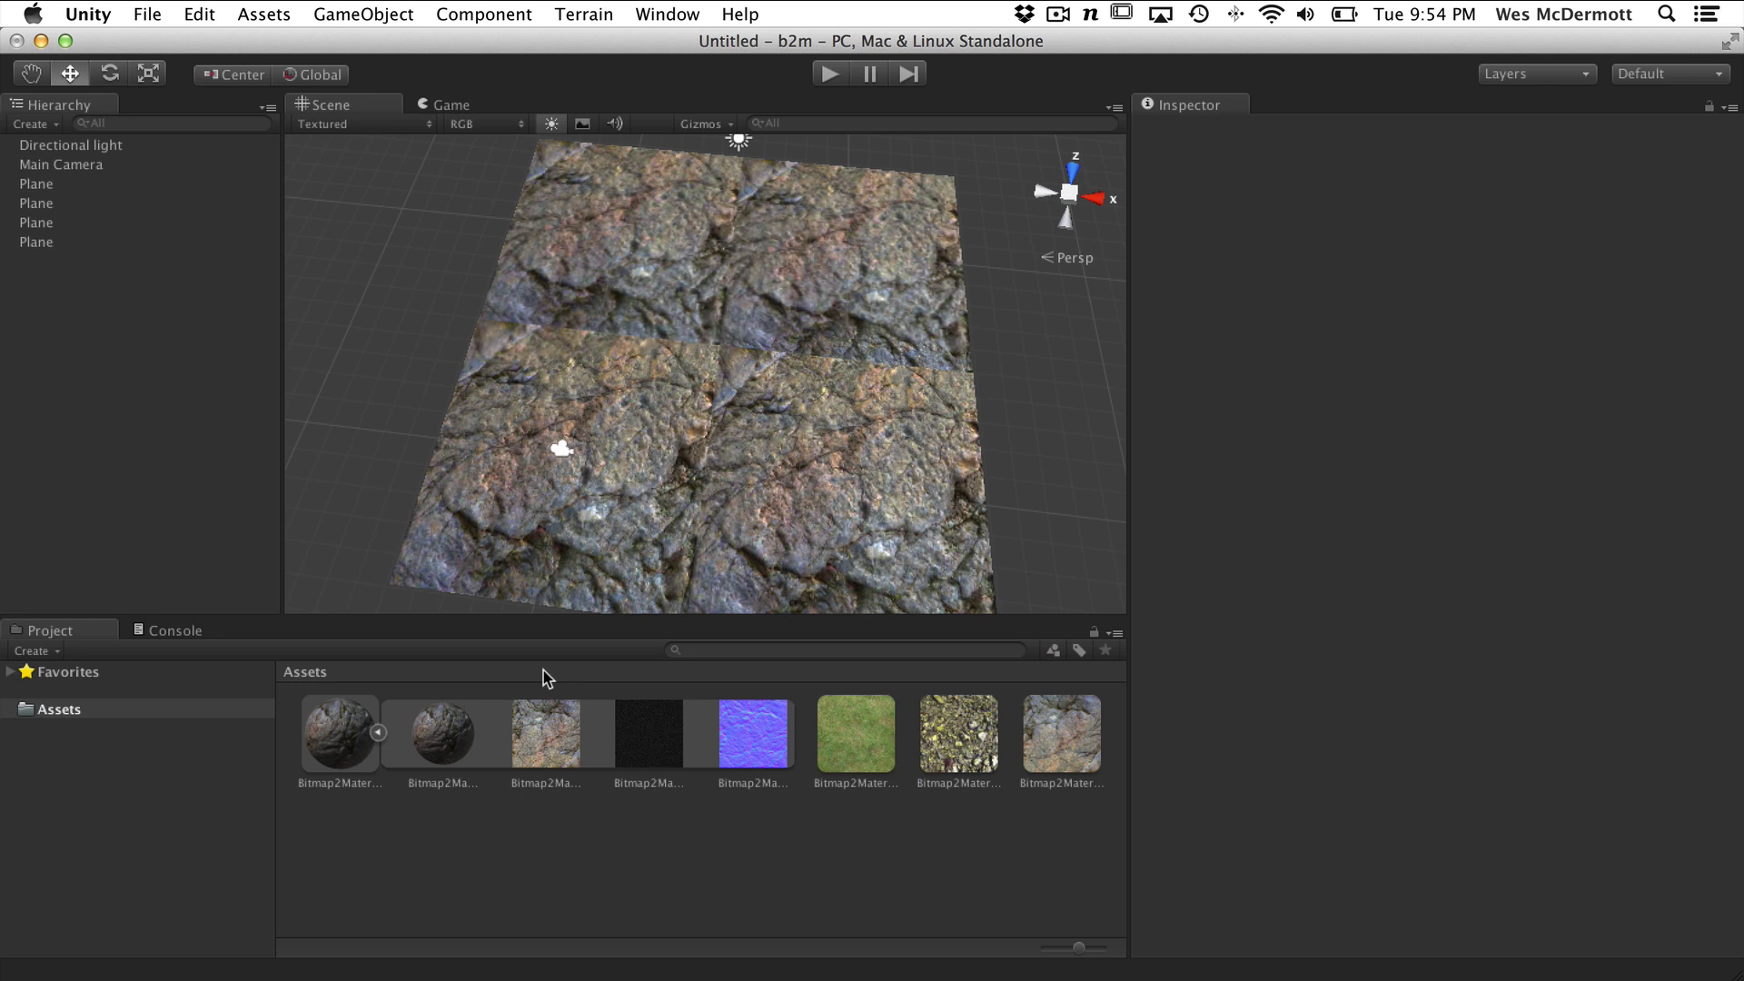
Set the RealTimeMobile material's MakeItTile Method to Splat
click(442, 750)
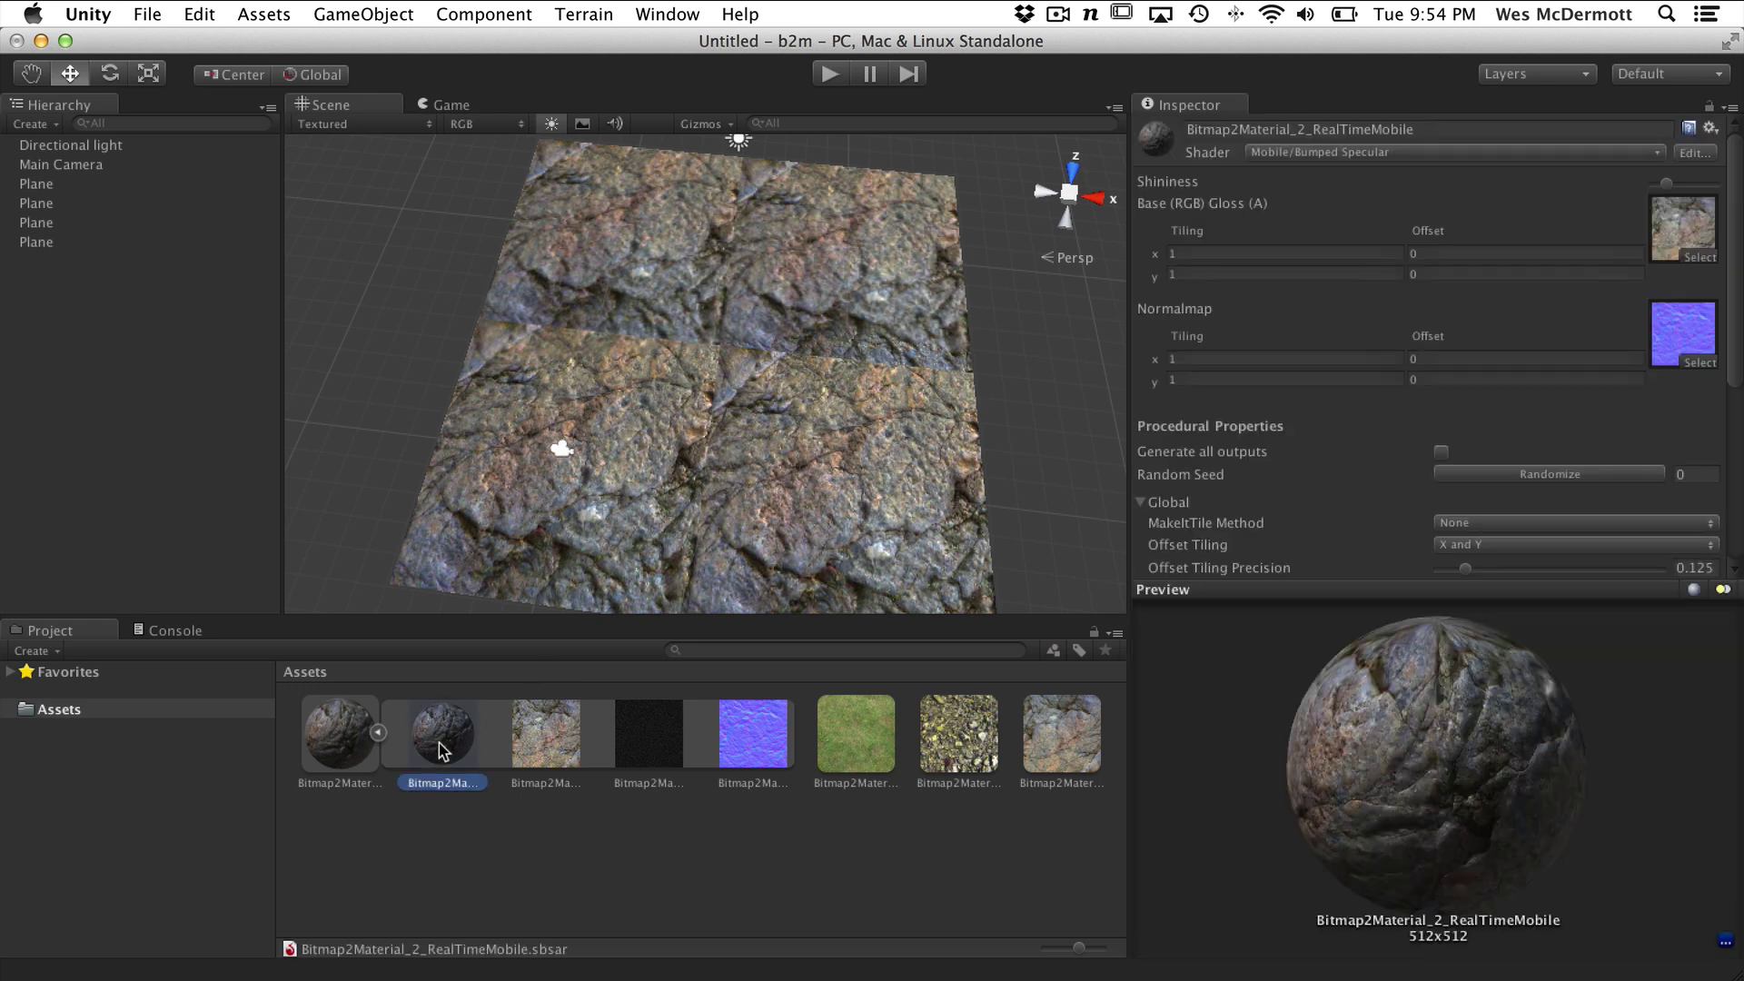
drag(1737, 354, 1737, 420)
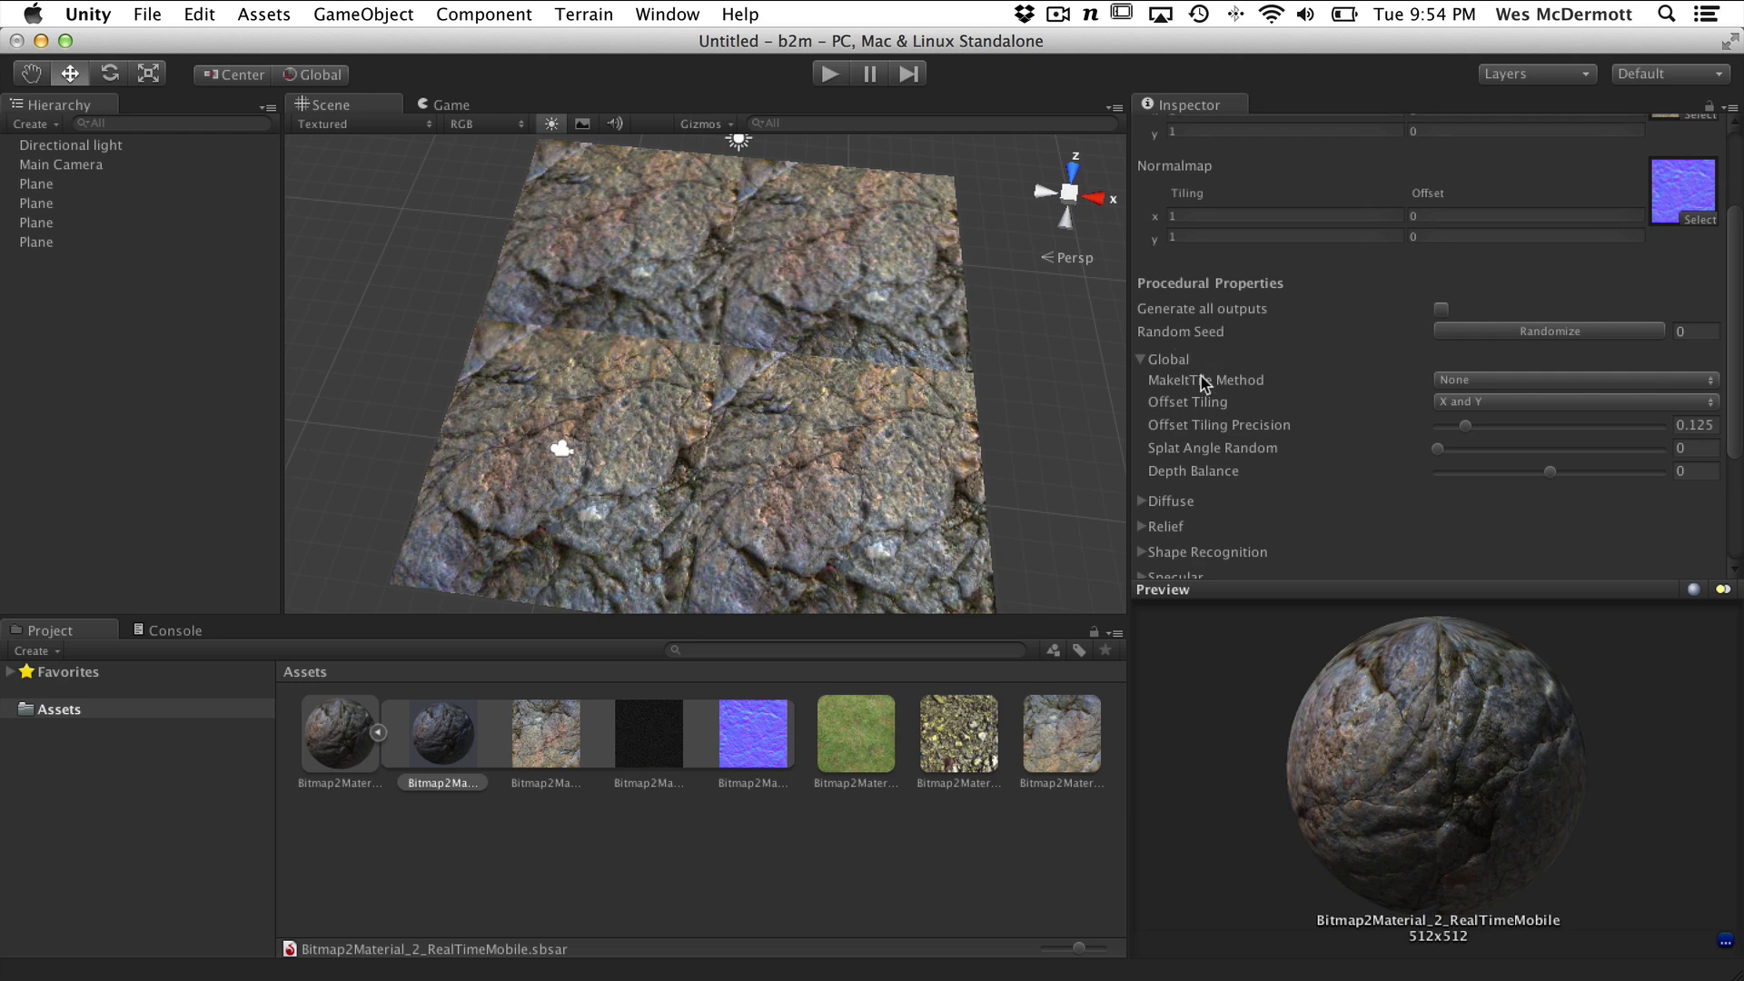
click(1461, 381)
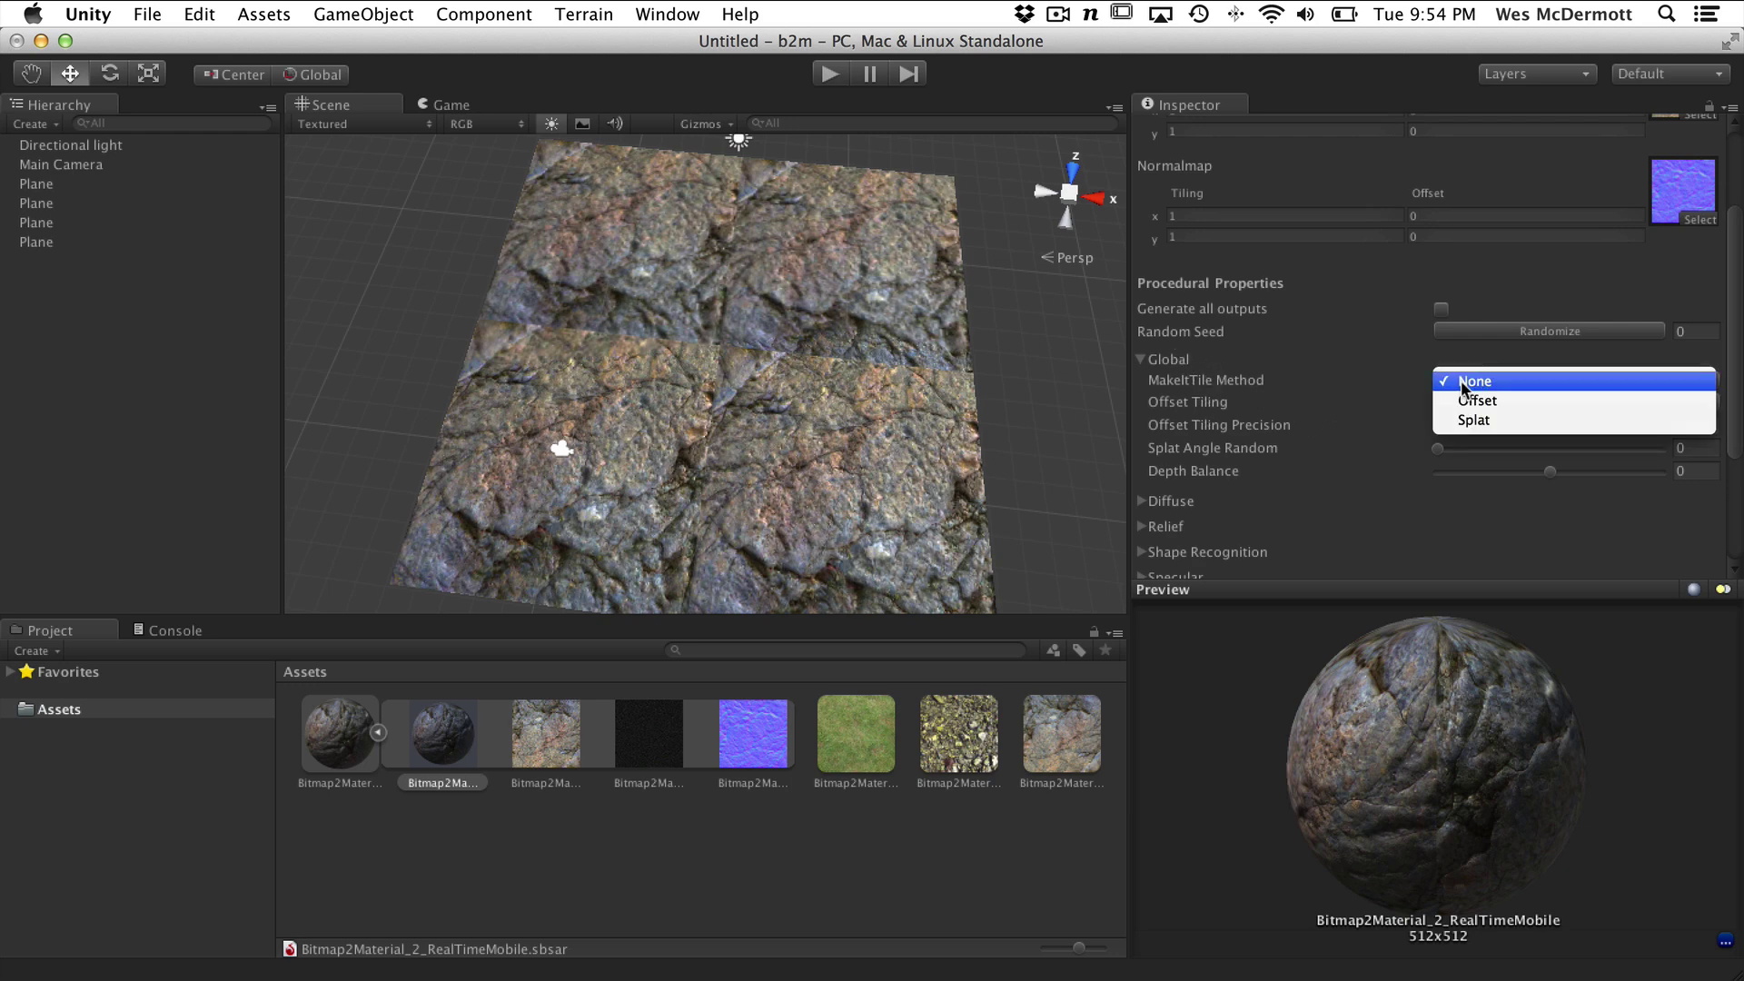
click(1487, 420)
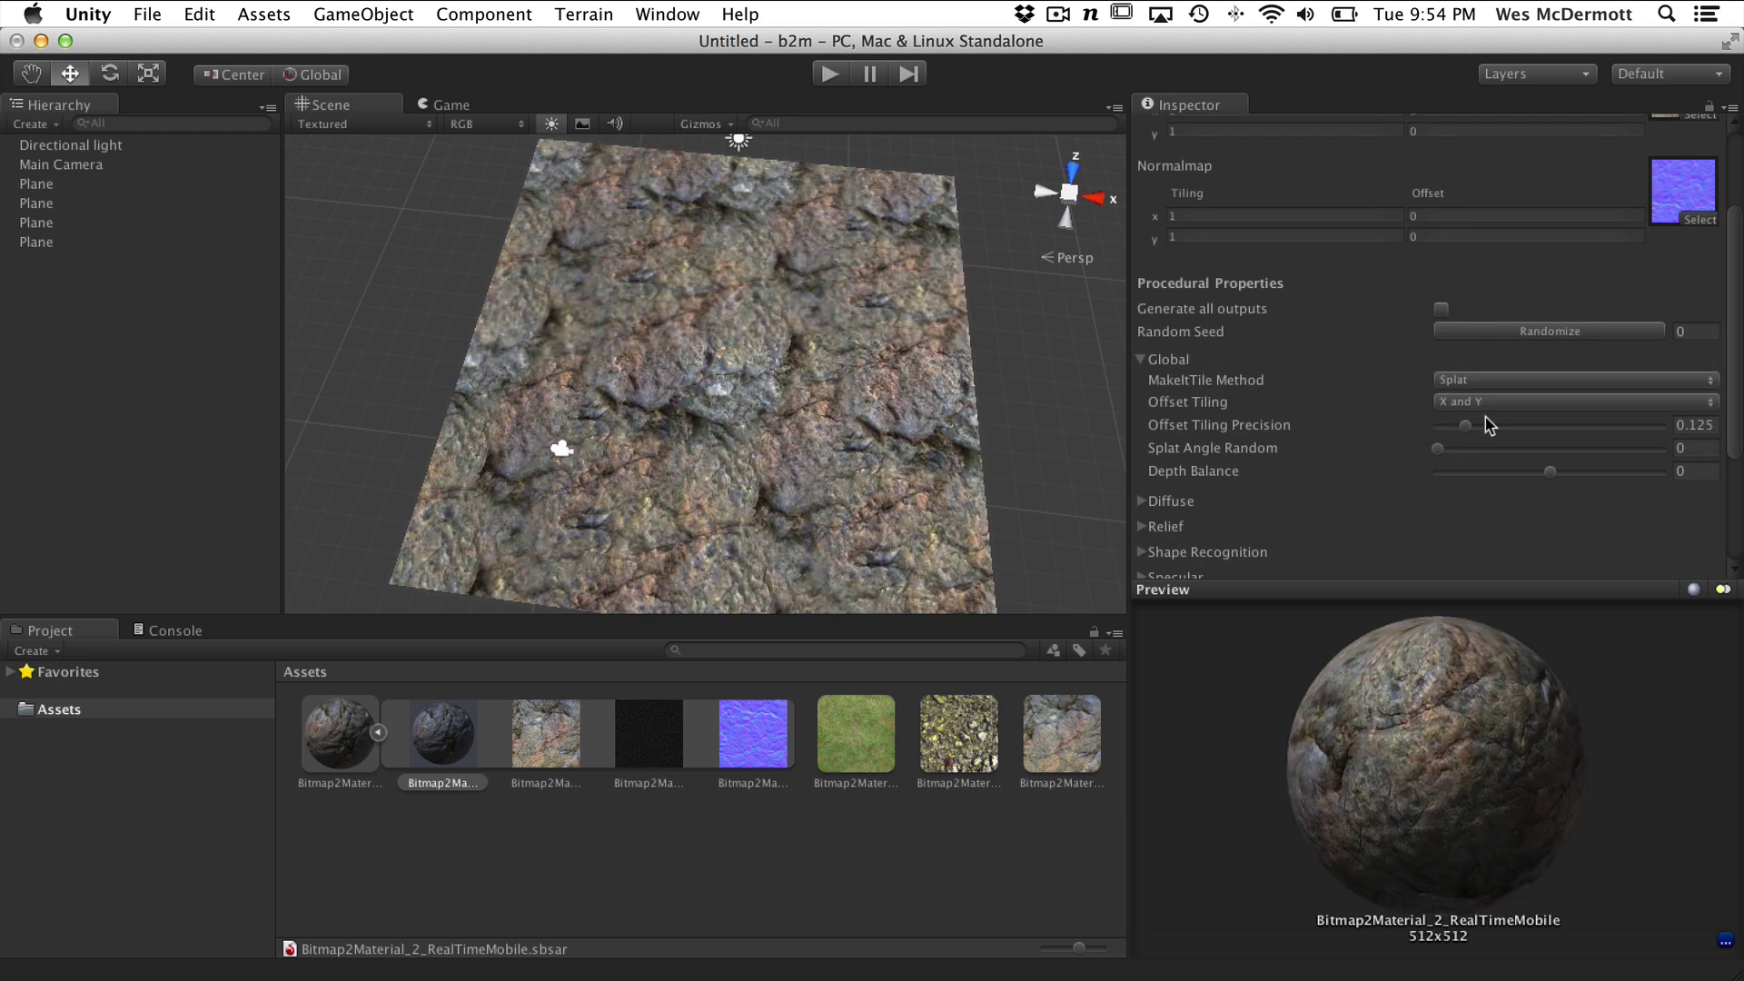
Inspect the splat-tiled rock surface up close and from a distance, checking the joints between the planes
alt+drag(911, 447, 871, 454)
scroll(908, 463, up, 10)
alt+right_drag(969, 479, 849, 424)
alt+drag(849, 424, 968, 471)
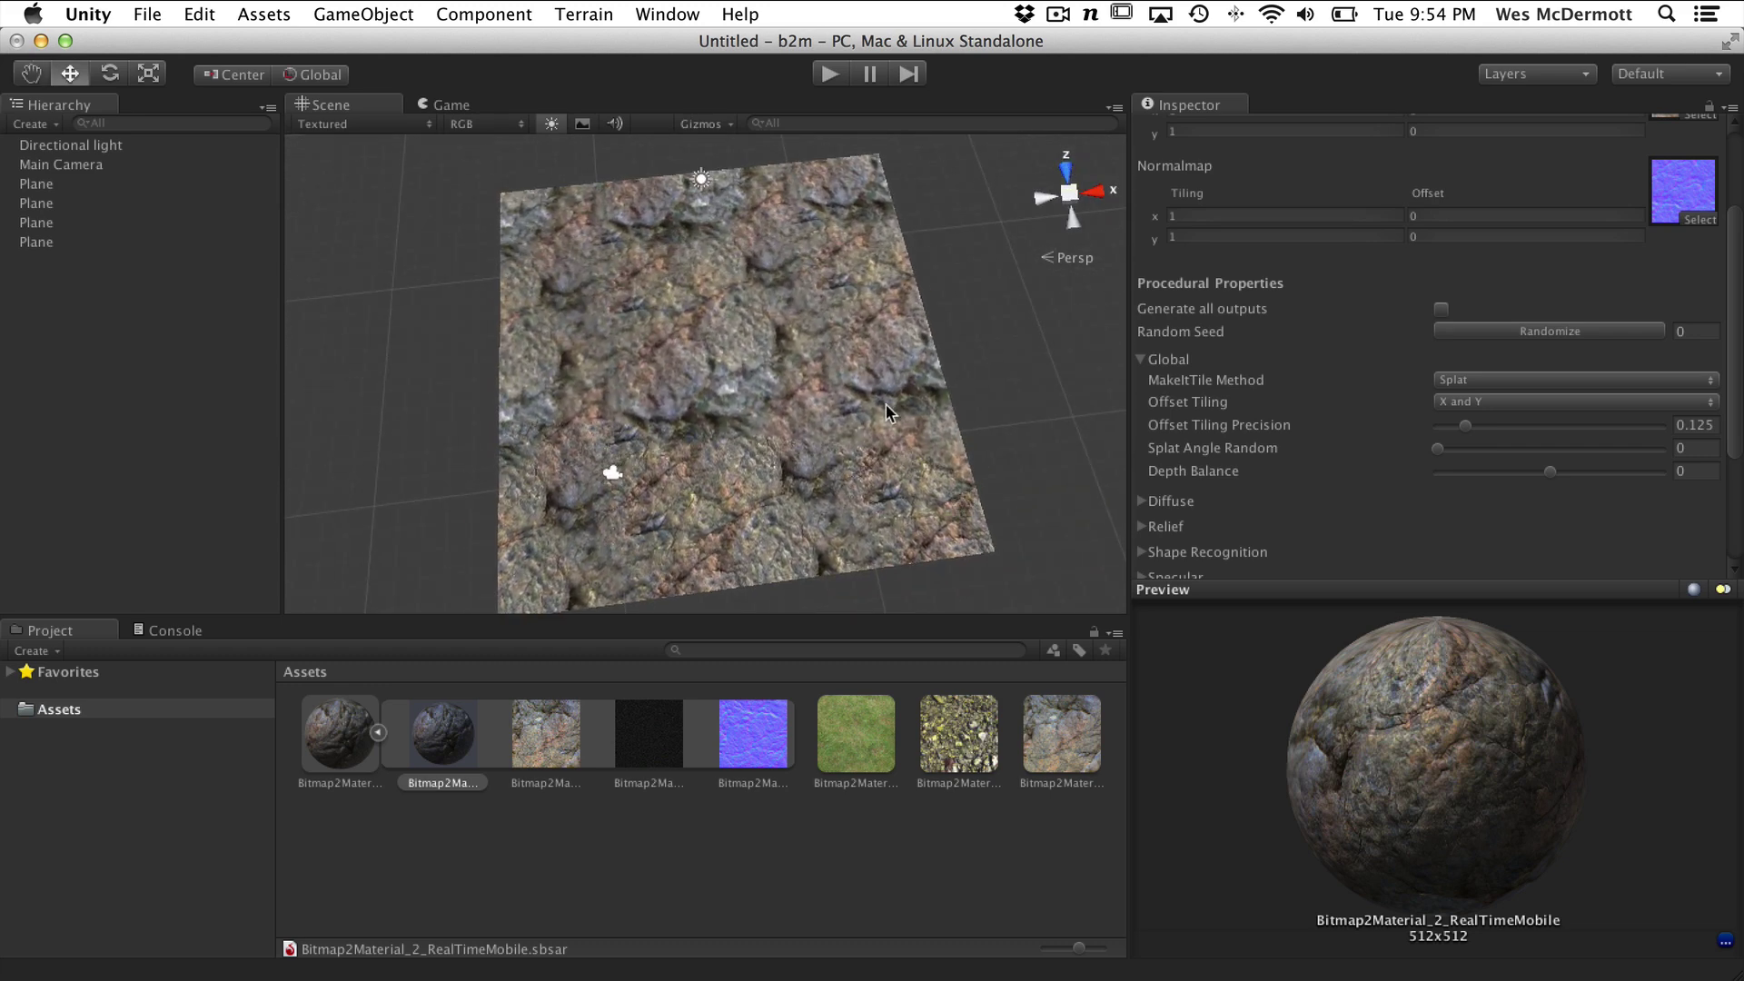
alt+right_drag(701, 391, 753, 408)
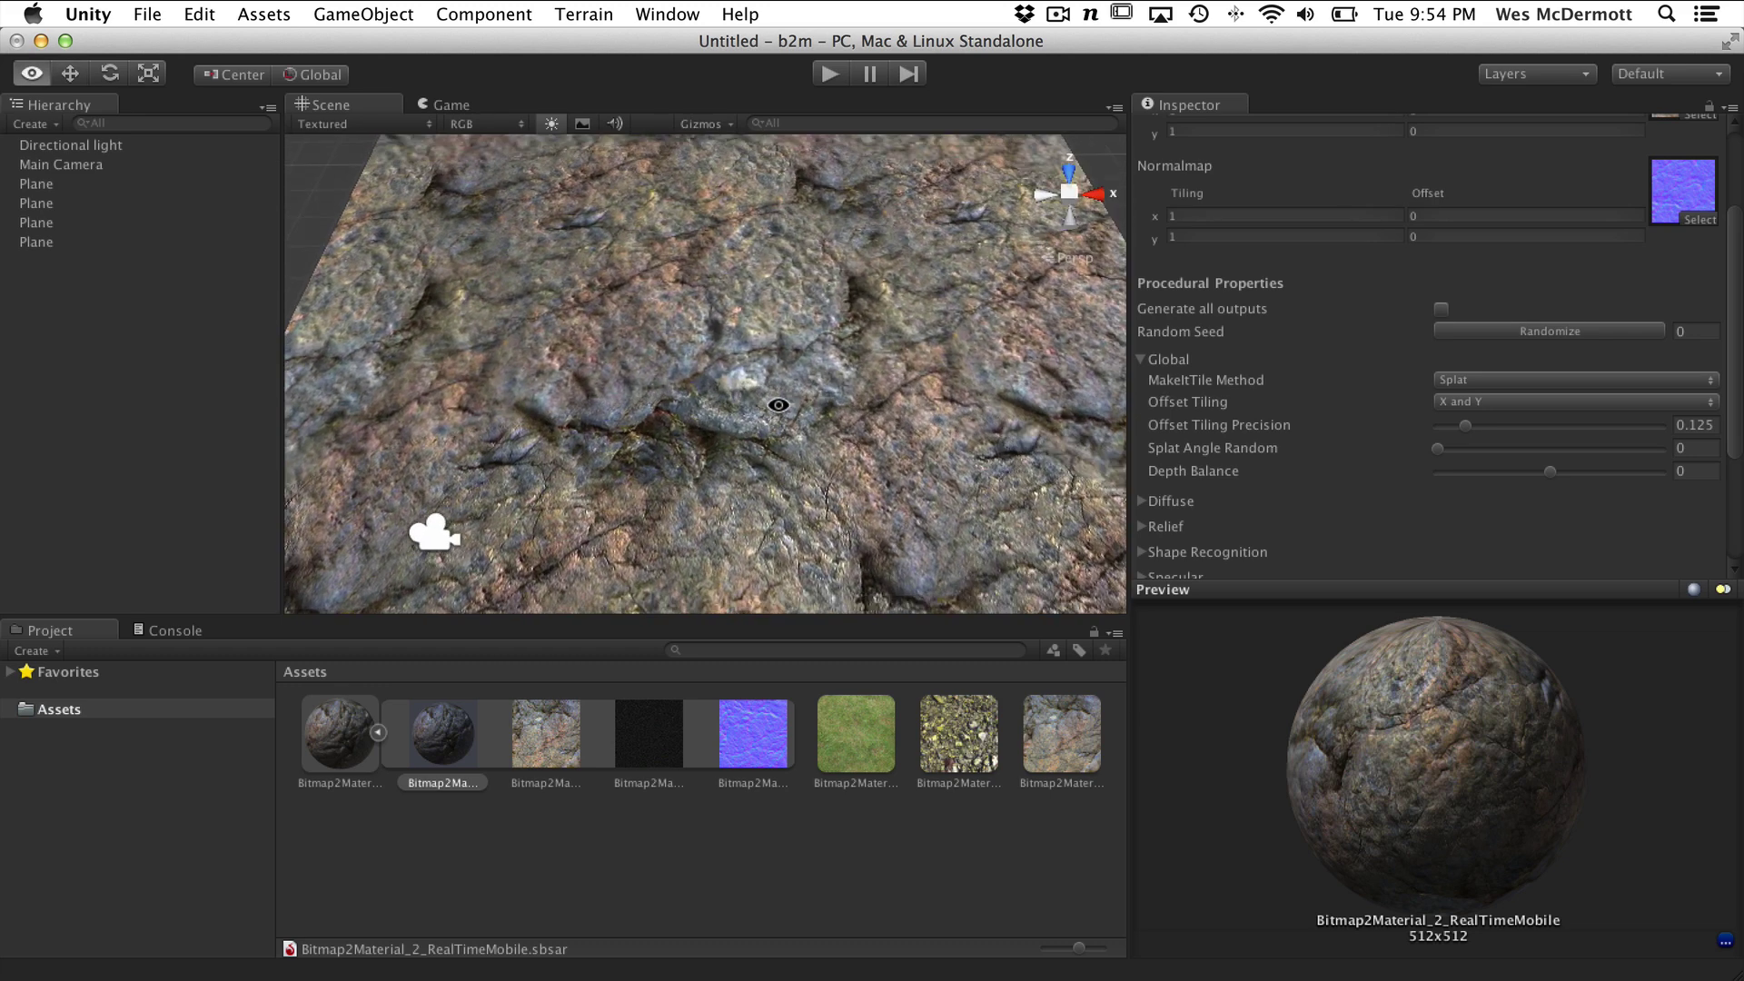
alt+drag(753, 409, 802, 375)
mouse_move(802, 375)
alt+right_down()
mouse_move(700, 363)
mouse_move(772, 390)
alt+right_up()
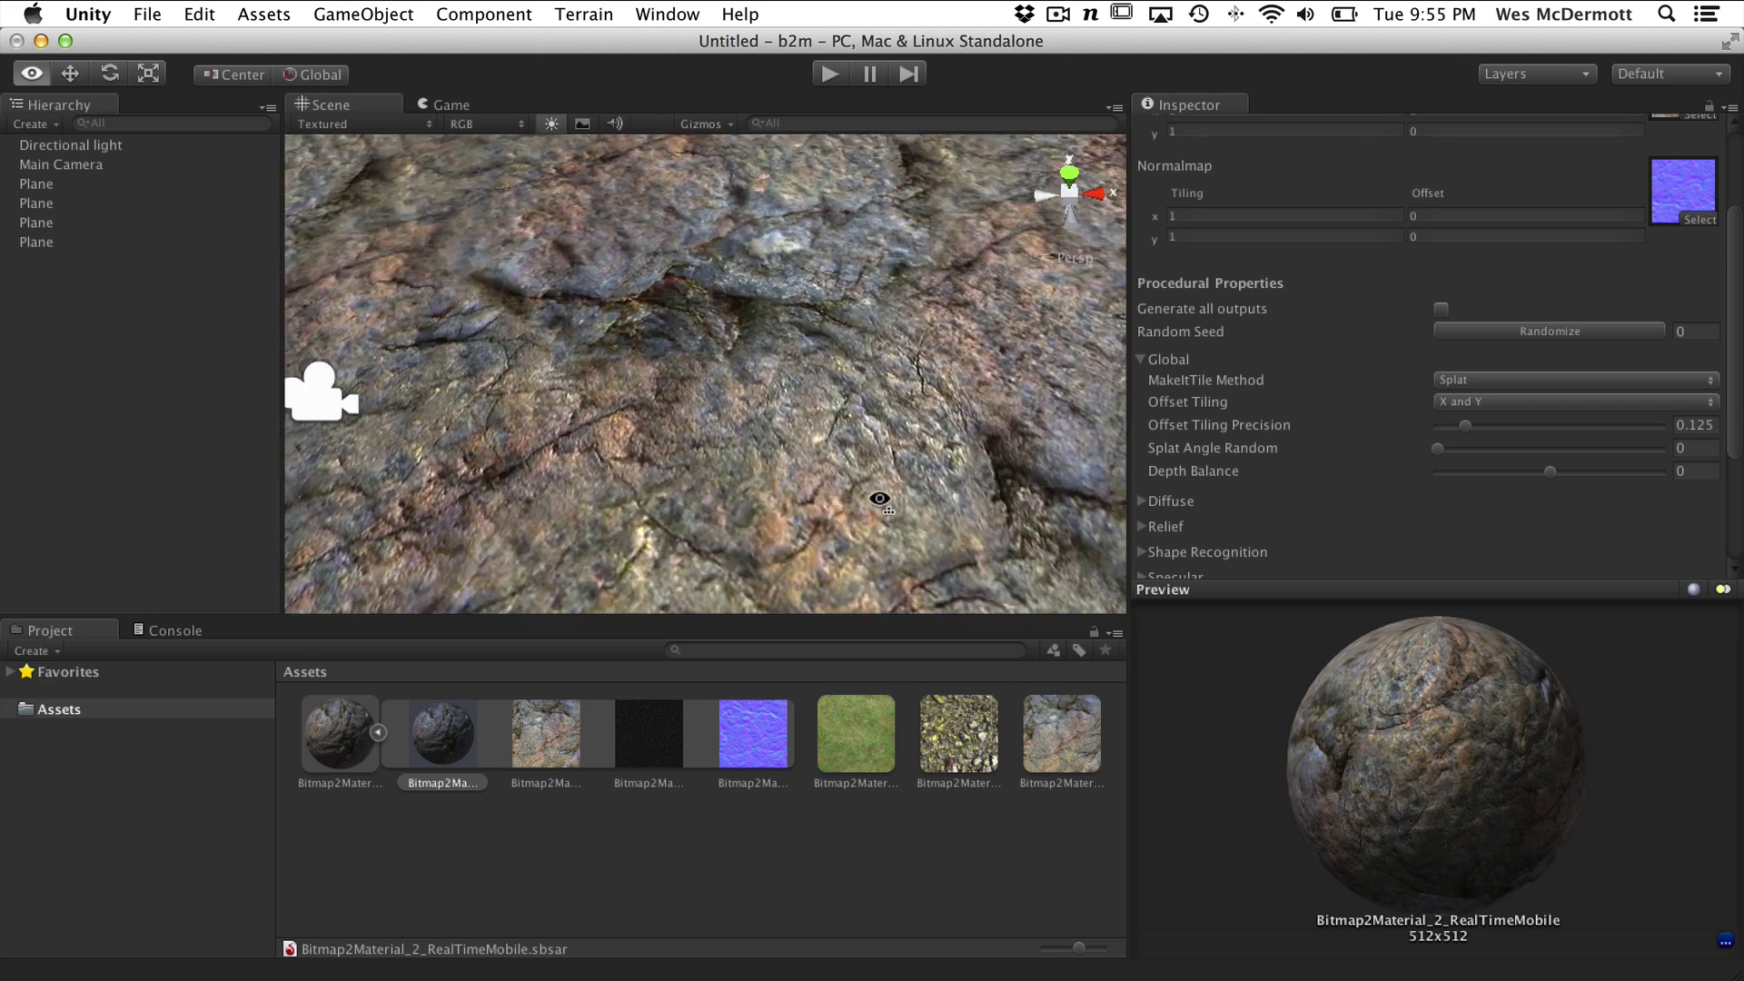
alt+drag(772, 390, 980, 428)
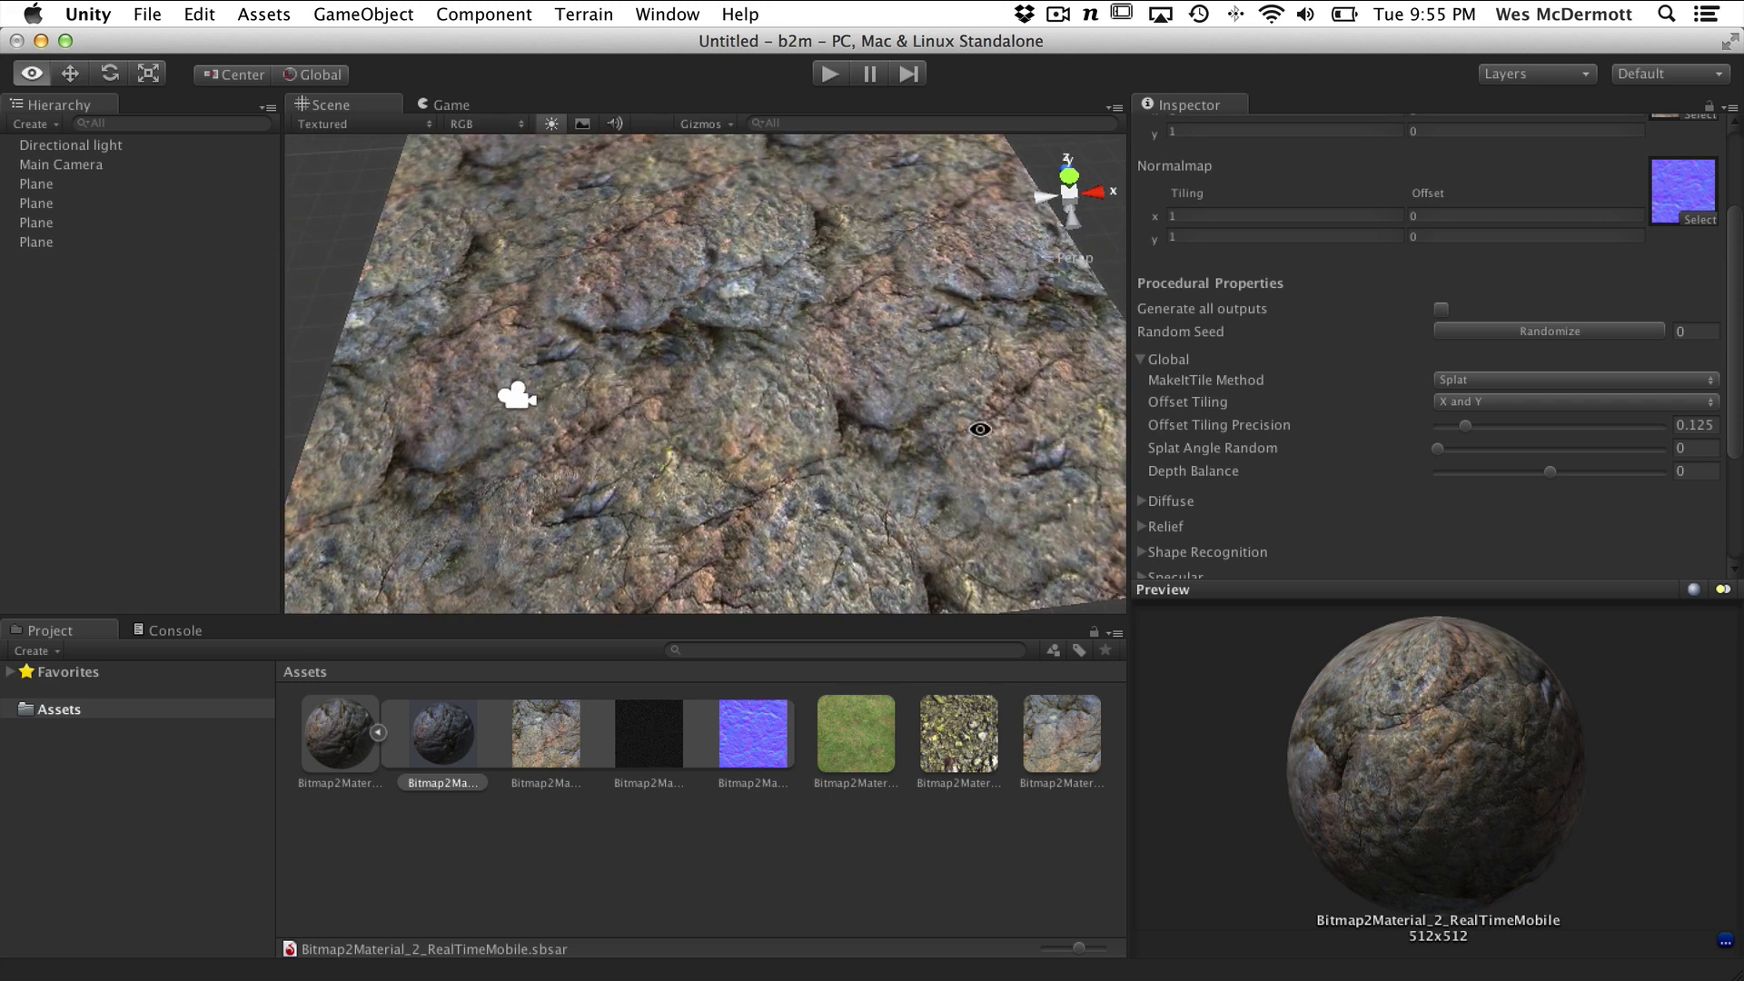
alt+right_drag(967, 396, 817, 373)
alt+drag(817, 373, 678, 351)
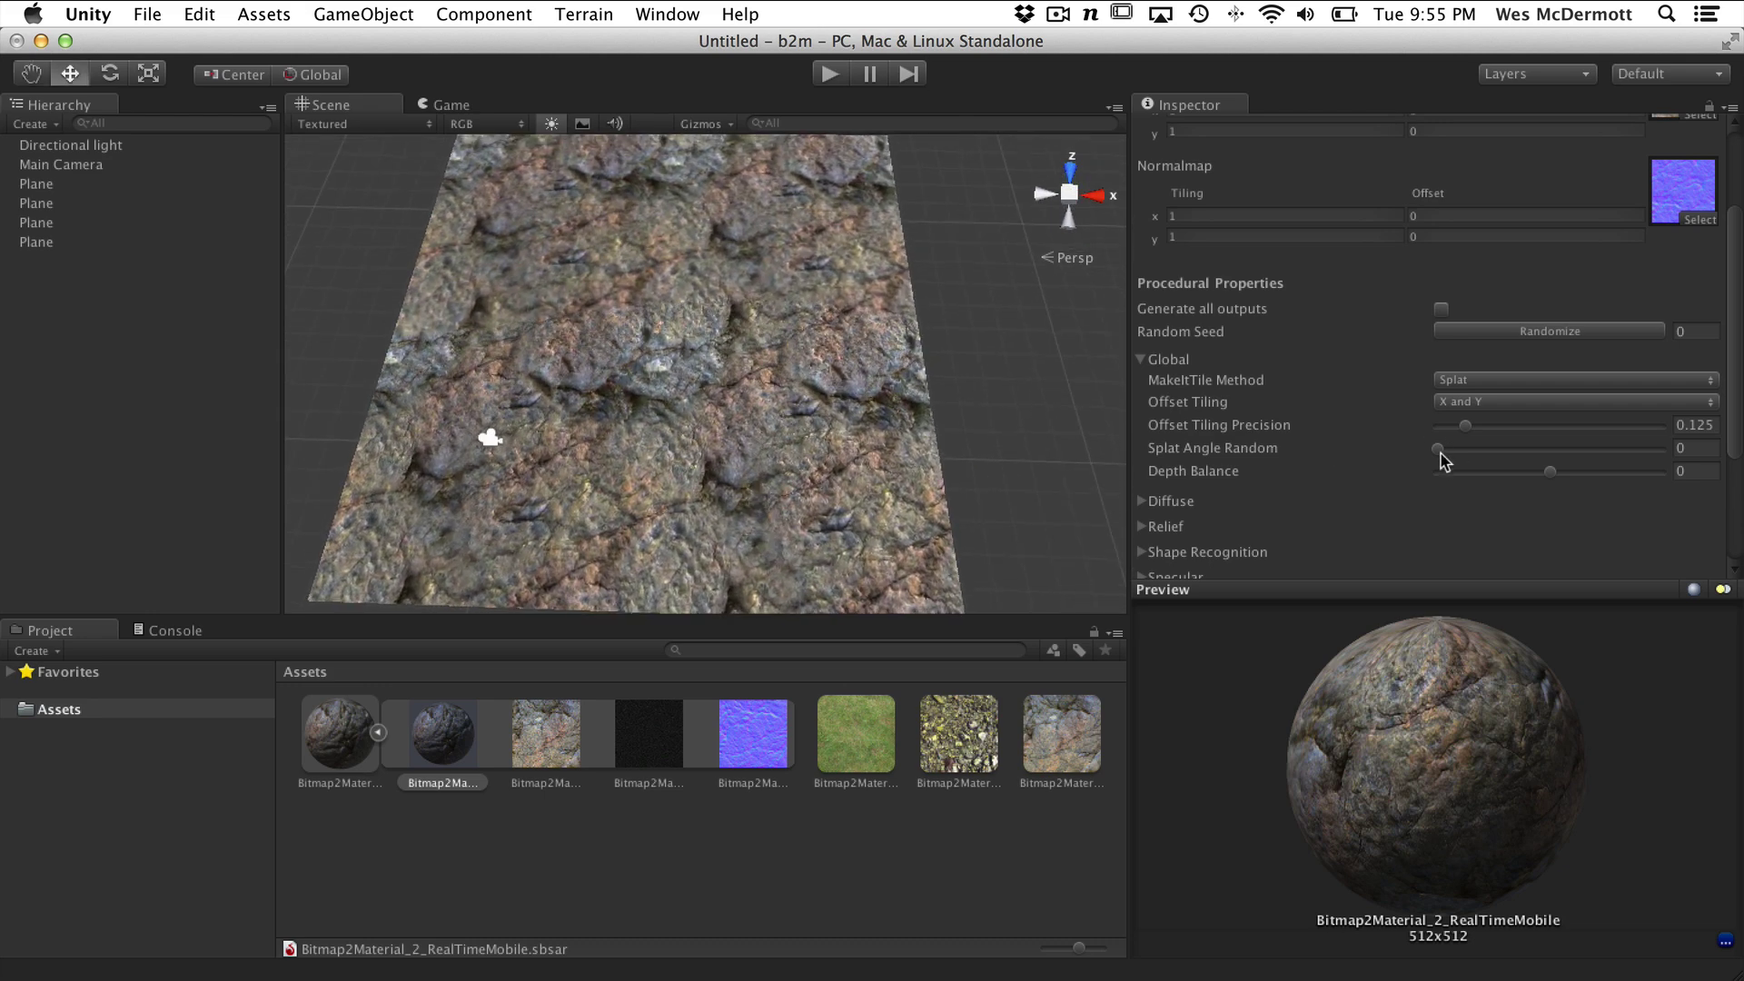
Set the material's Splat Angle Random to 0.73 and check the rock surface across the planes
drag(1440, 453, 1606, 488)
alt+drag(745, 386, 872, 445)
scroll(636, 436, up, 8)
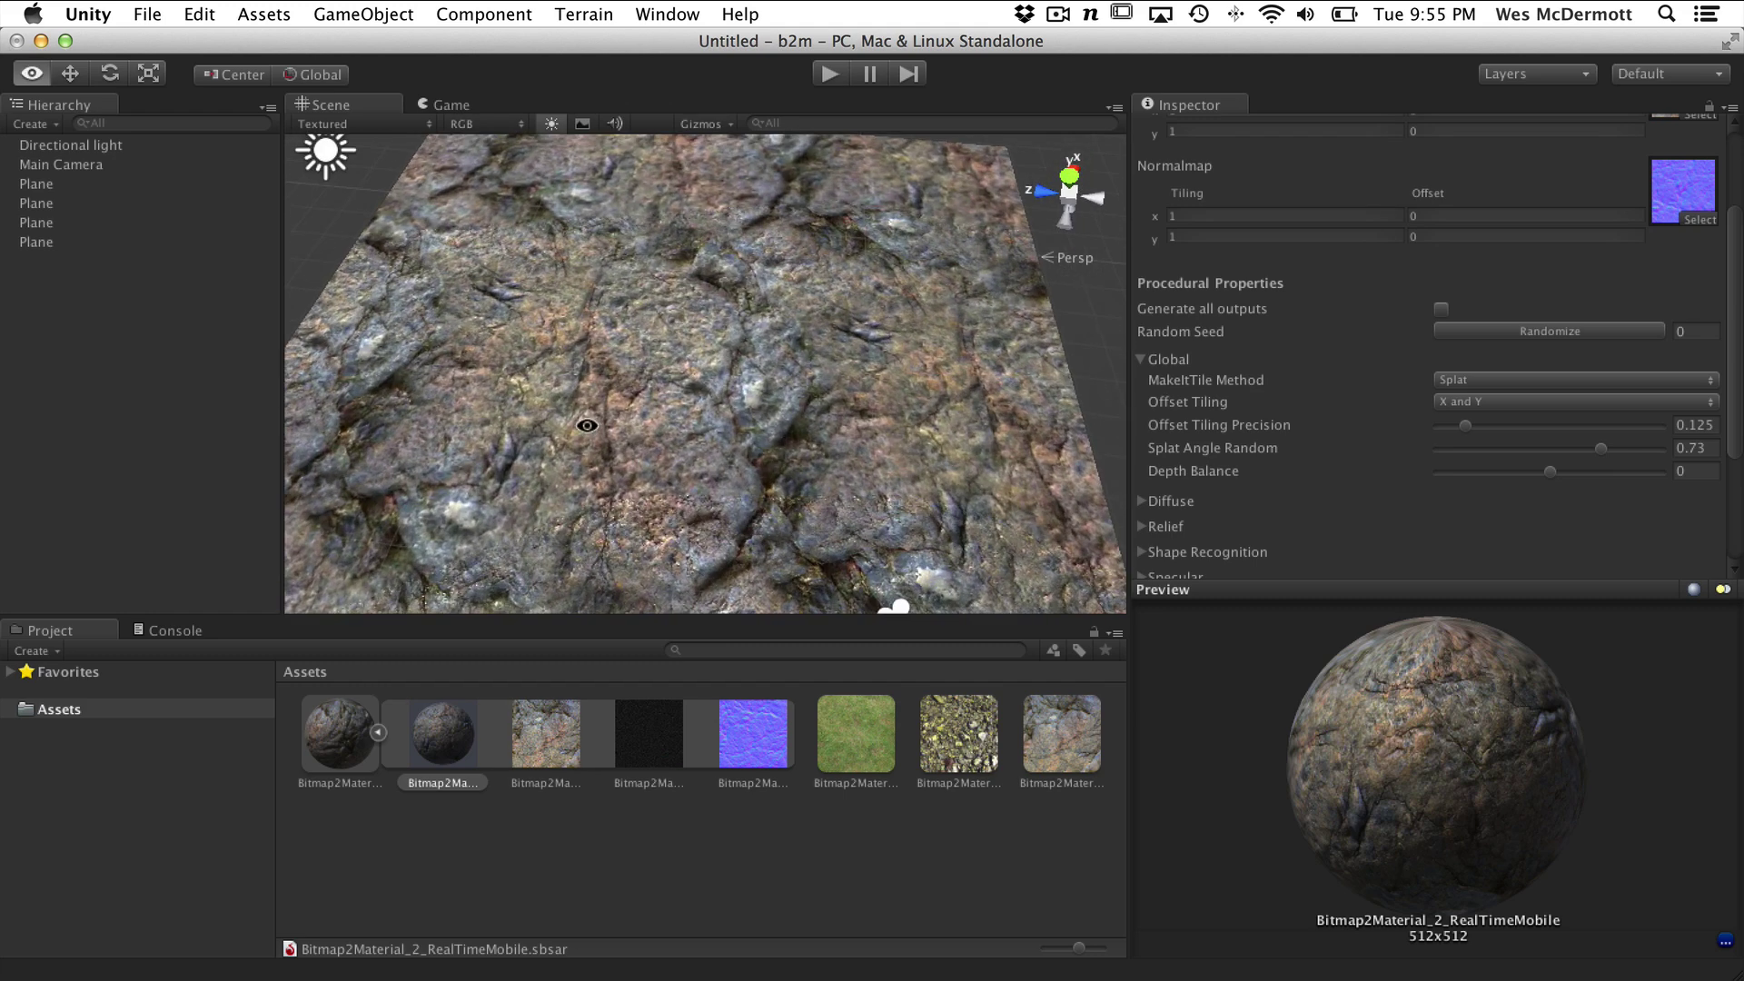
alt+drag(586, 425, 687, 514)
alt+scroll(687, 514, down, 10)
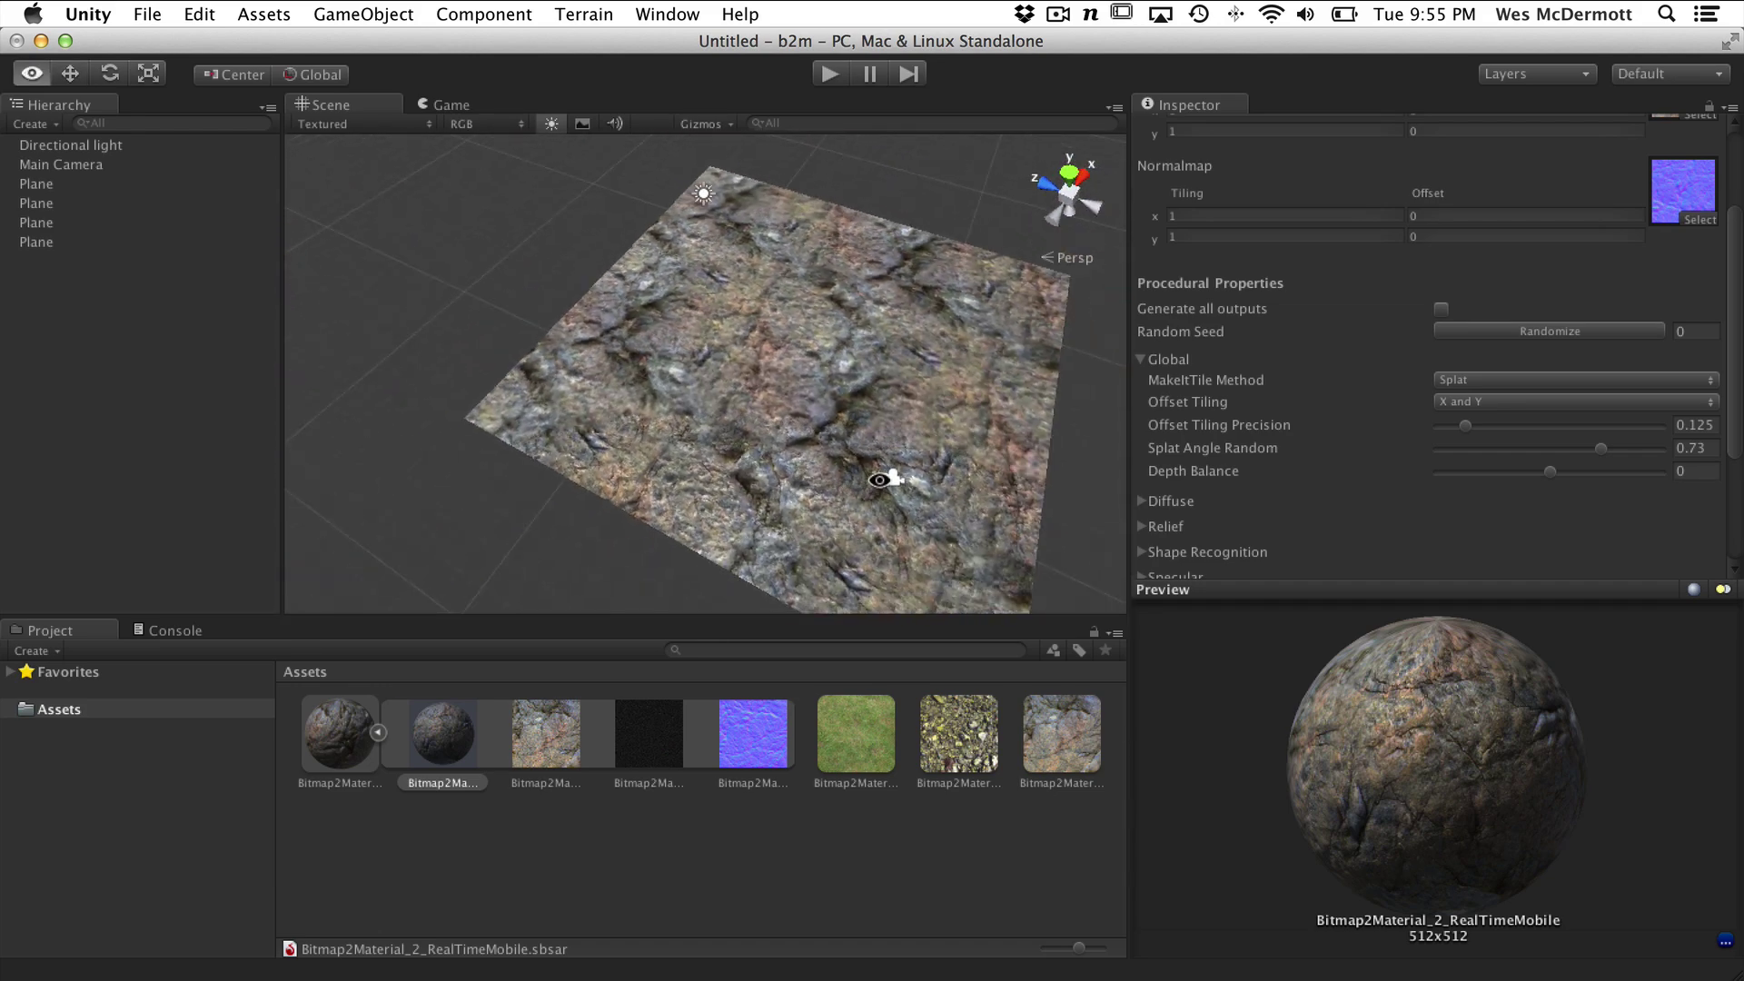
Duplicate the plane at X 10, Z -10 and snap the copy to its outer edge at Z position -20
click(760, 451)
alt+drag(760, 450, 782, 414)
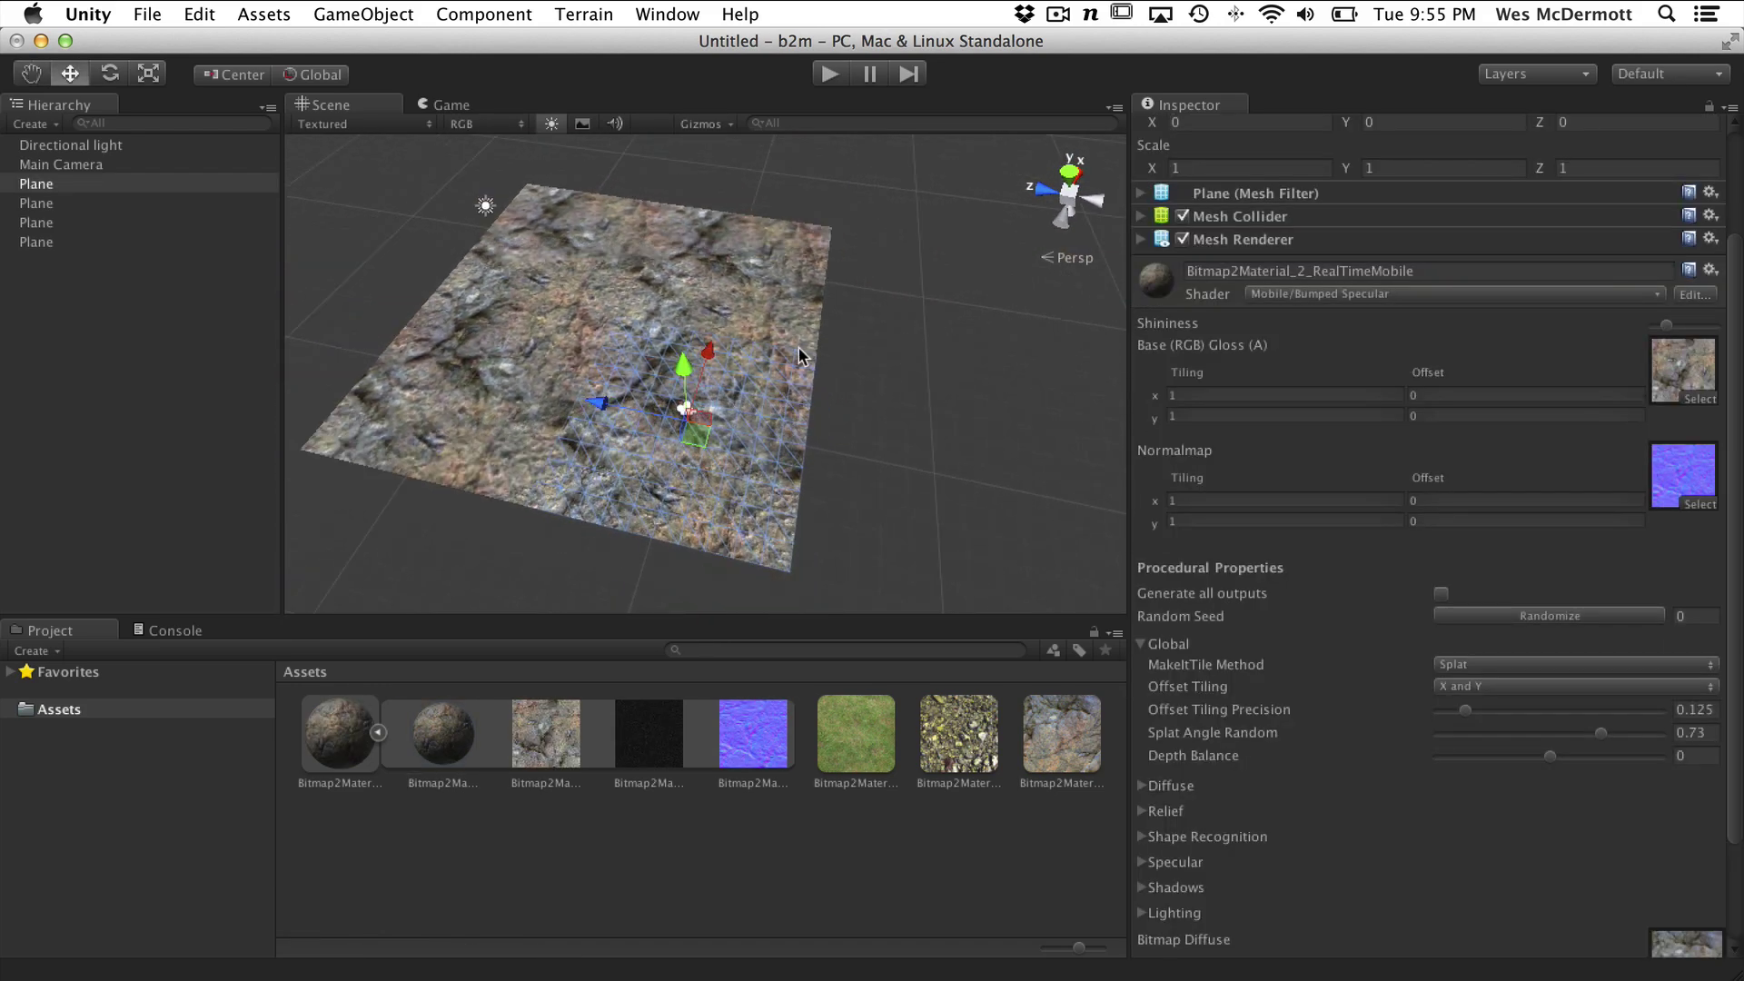
alt+drag(792, 287, 871, 311)
key(super+d)
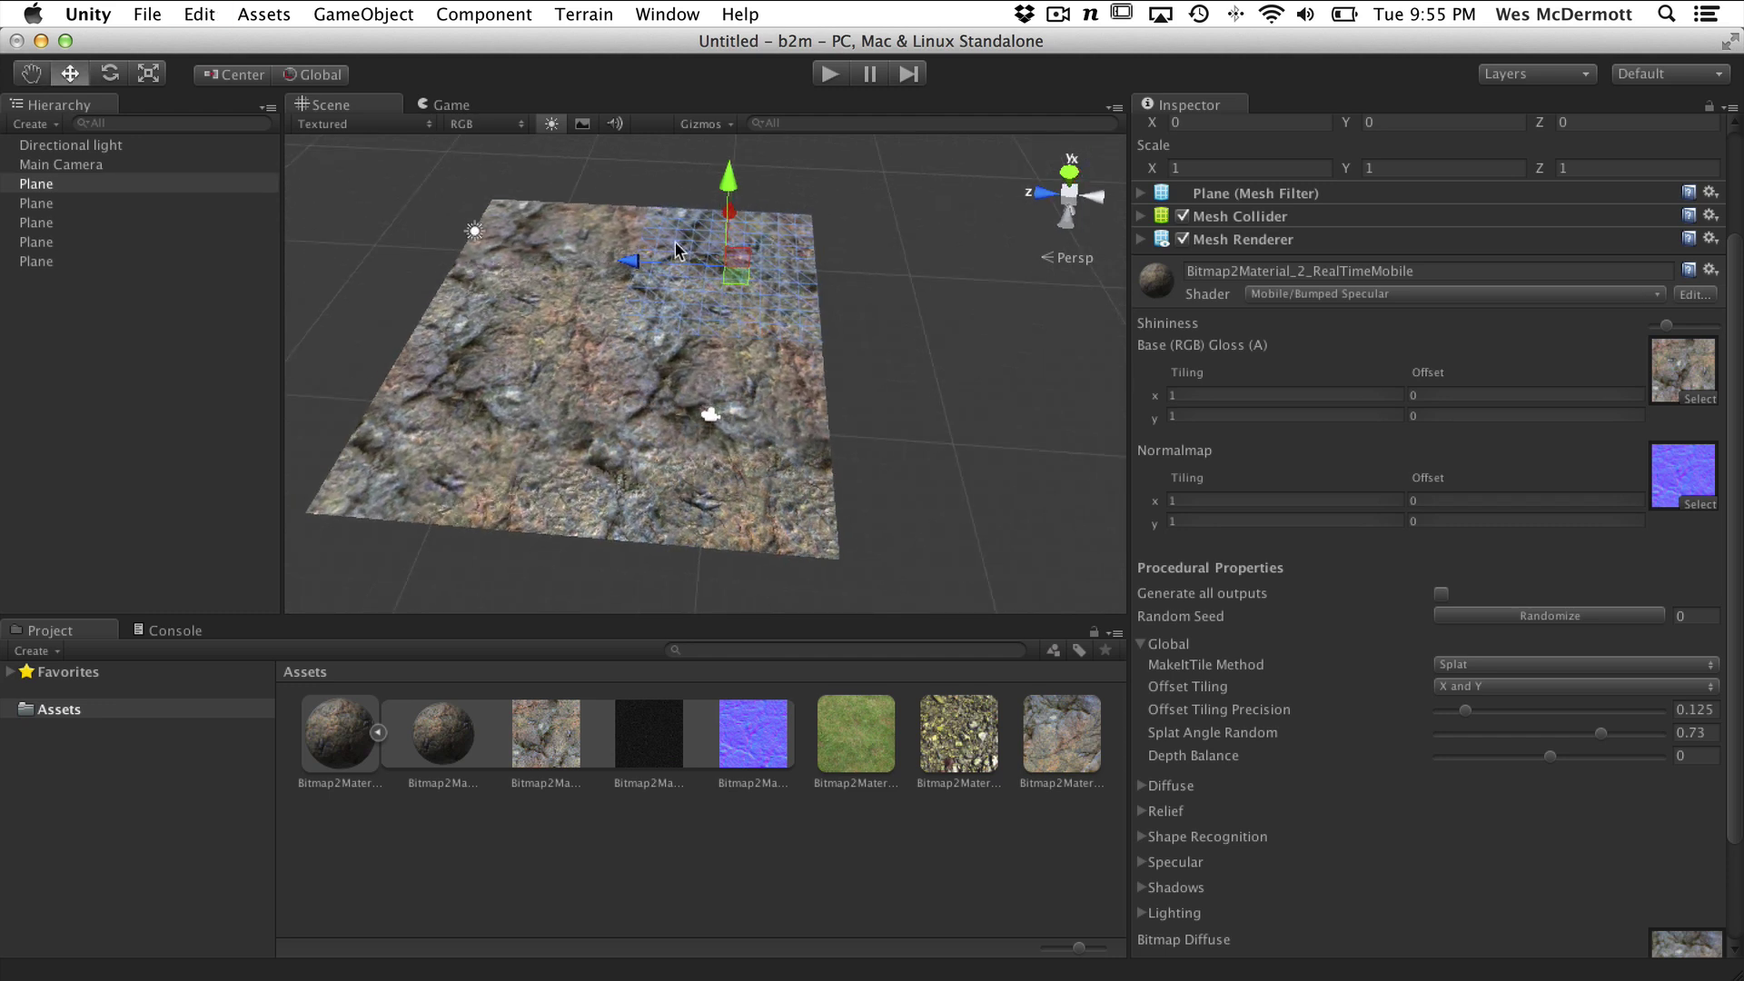
drag(674, 243, 863, 275)
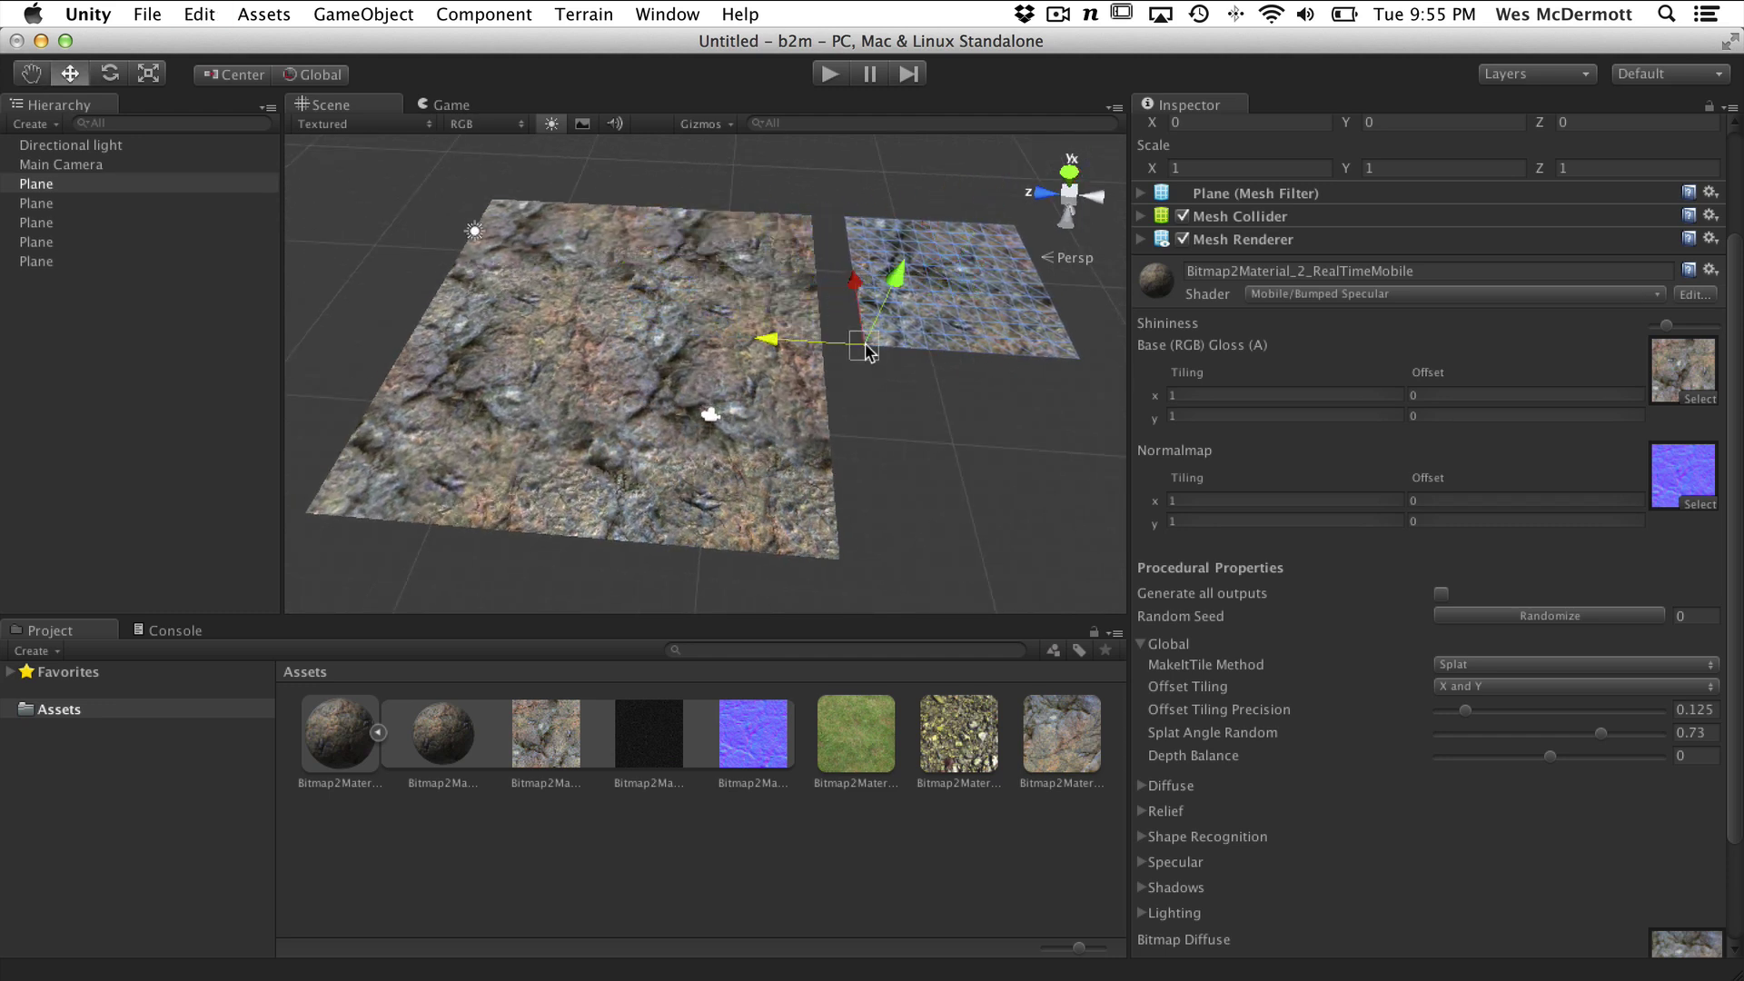
drag(851, 354, 945, 272)
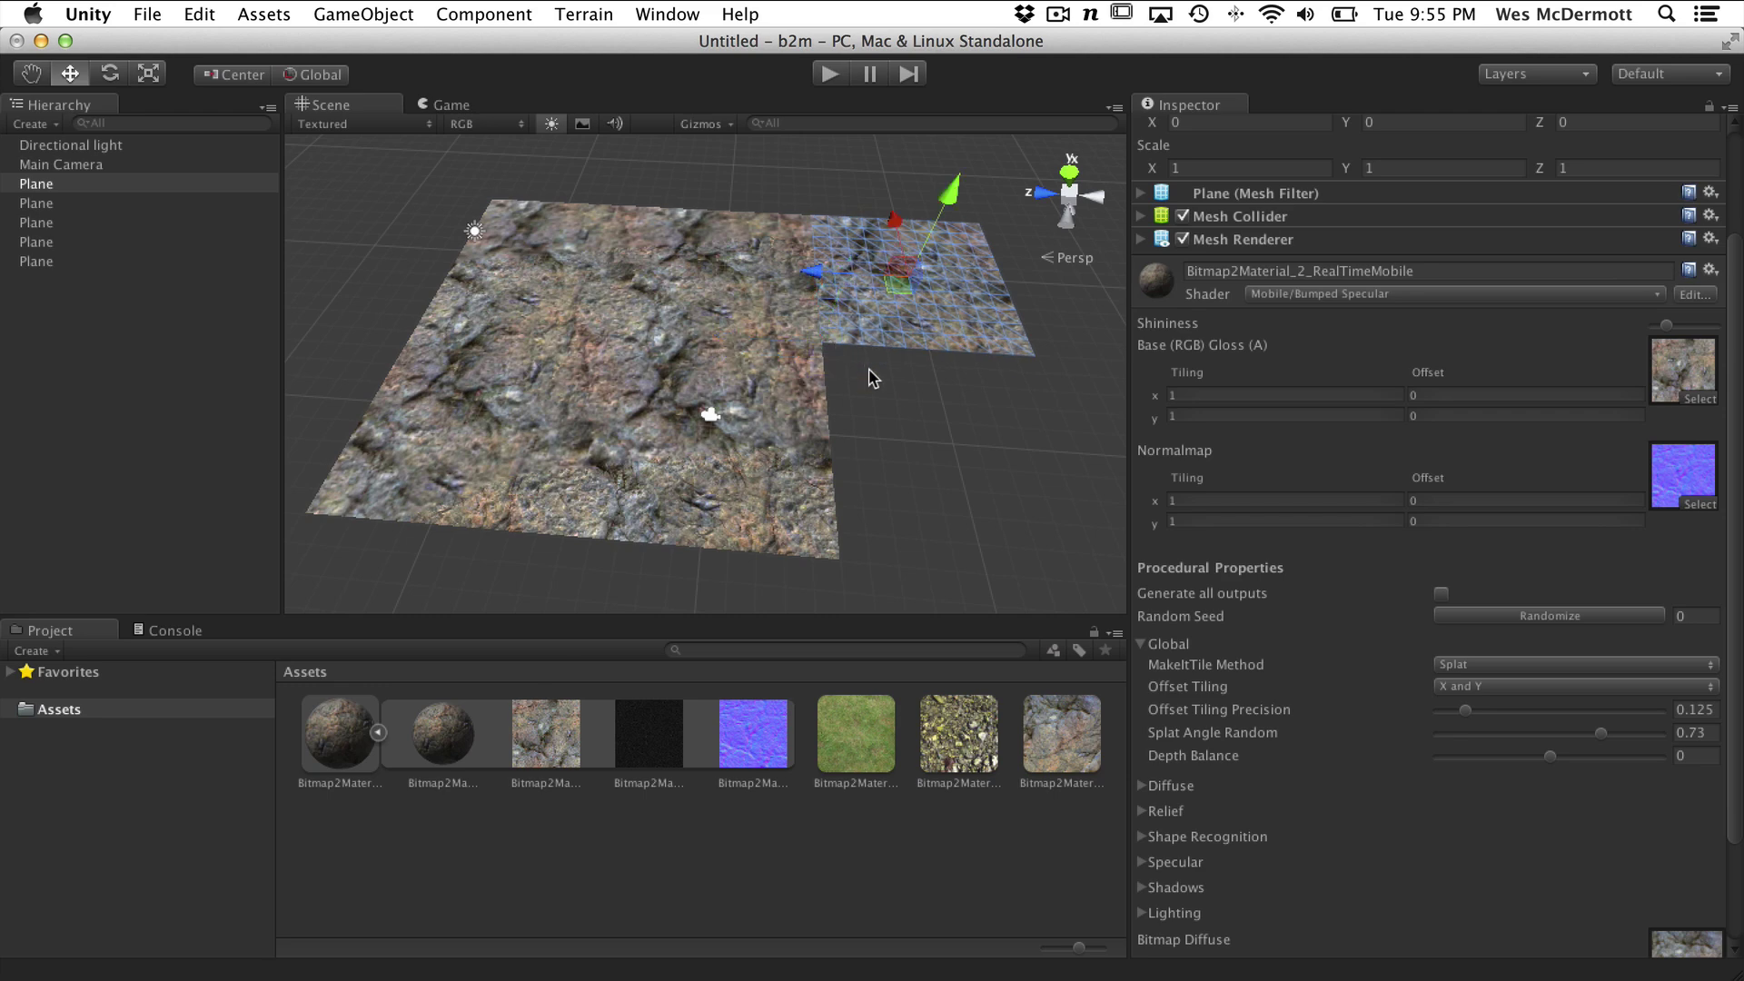
click(908, 404)
Duplicate the plane at Z -20 and snap the copy to its outer edge, extending the row along the Z axis
middle_drag(908, 404, 817, 406)
alt+drag(817, 406, 631, 364)
click(637, 400)
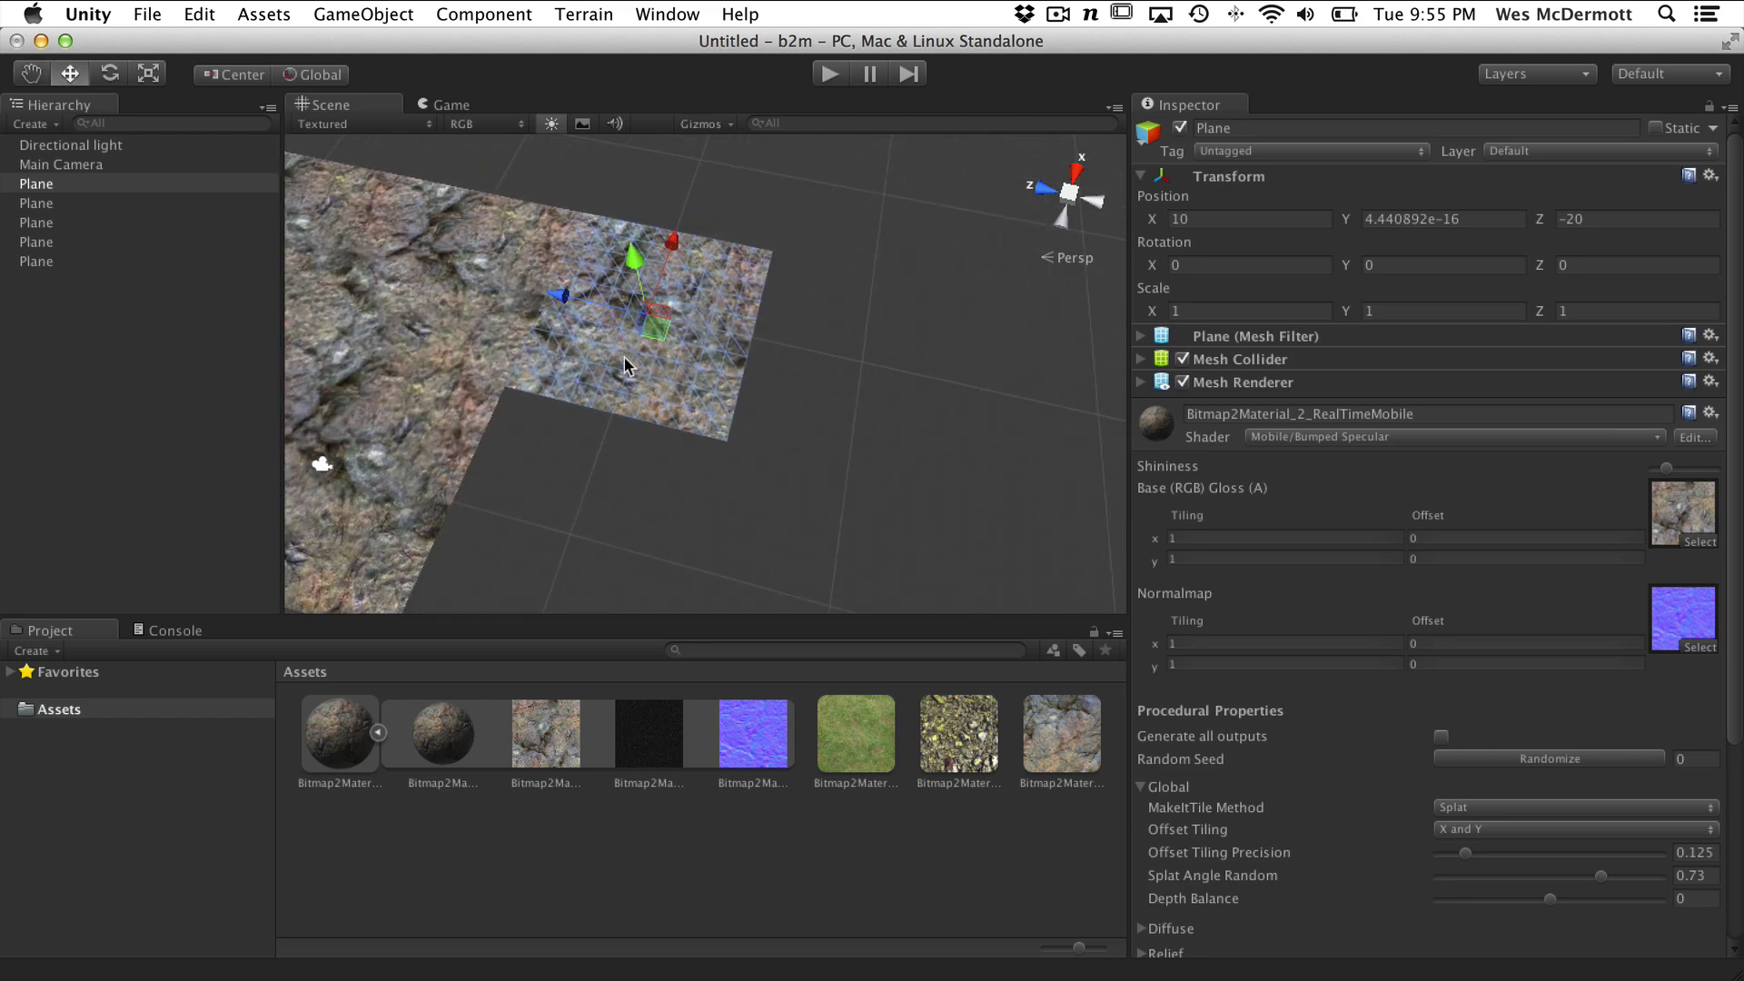
key(super+d)
drag(561, 295, 876, 366)
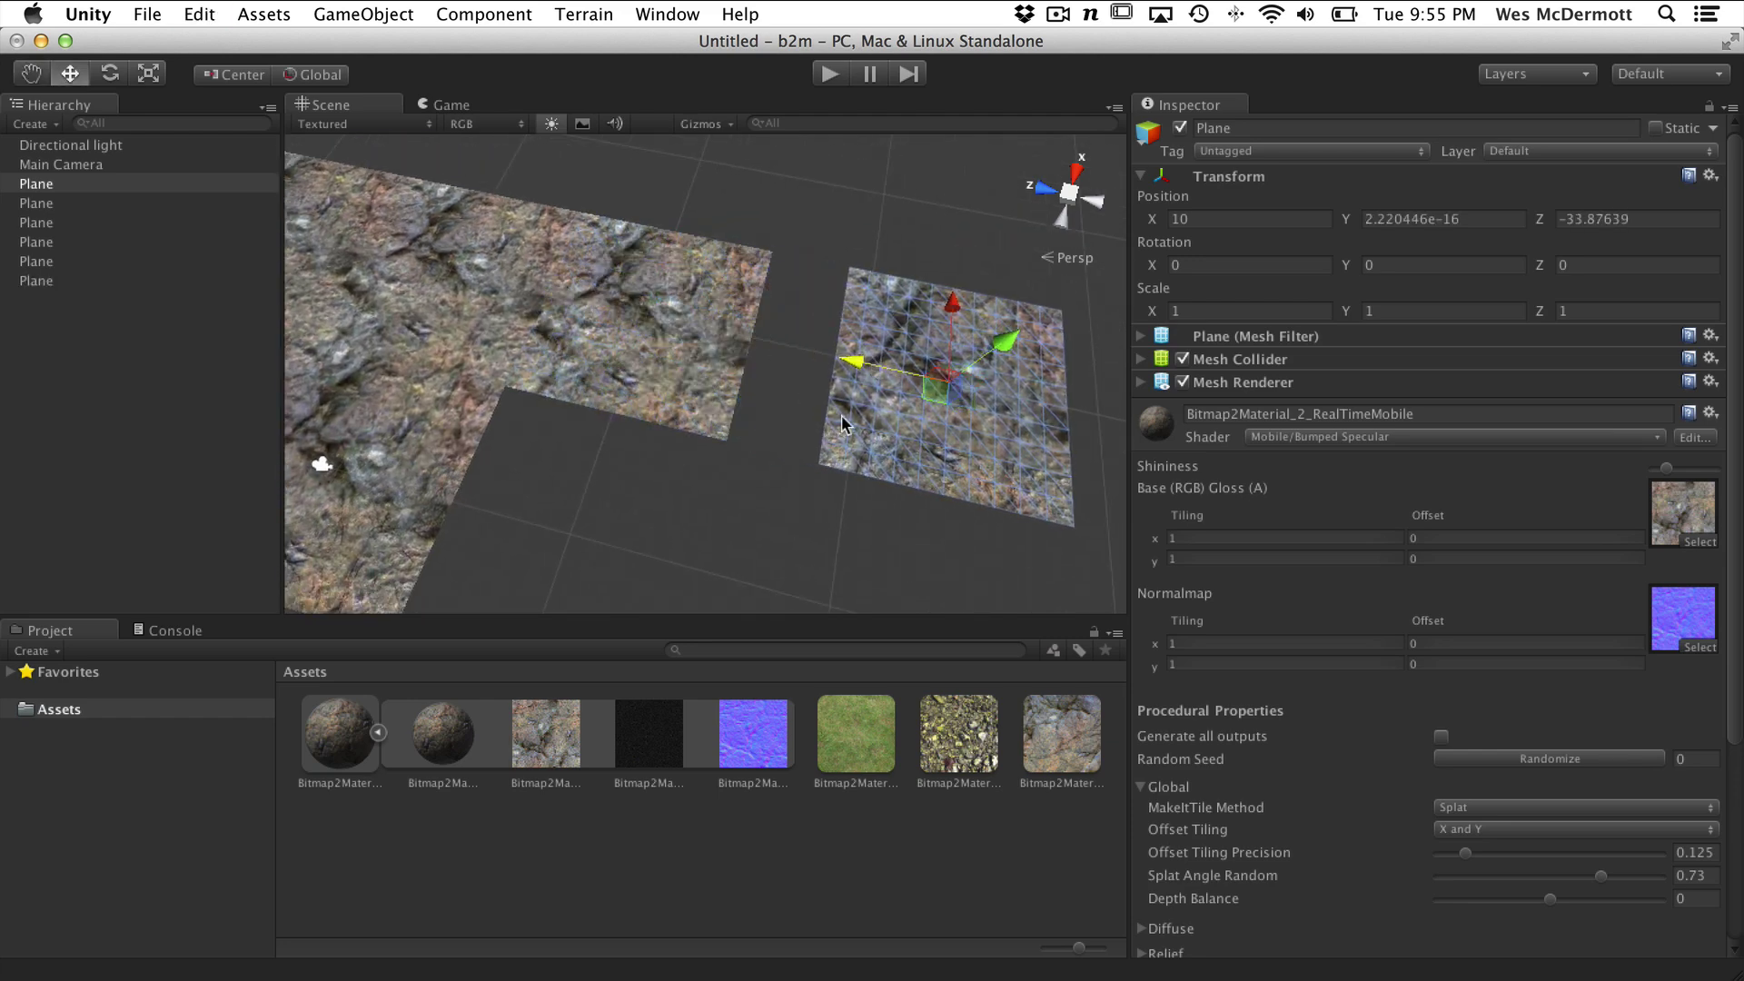
drag(831, 472, 471, 448)
click(739, 506)
Inspect the extended tiled surface from several angles and show the RealTimeMobile material's Diffuse parameters
alt+right_drag(470, 449, 798, 393)
alt+drag(798, 393, 829, 393)
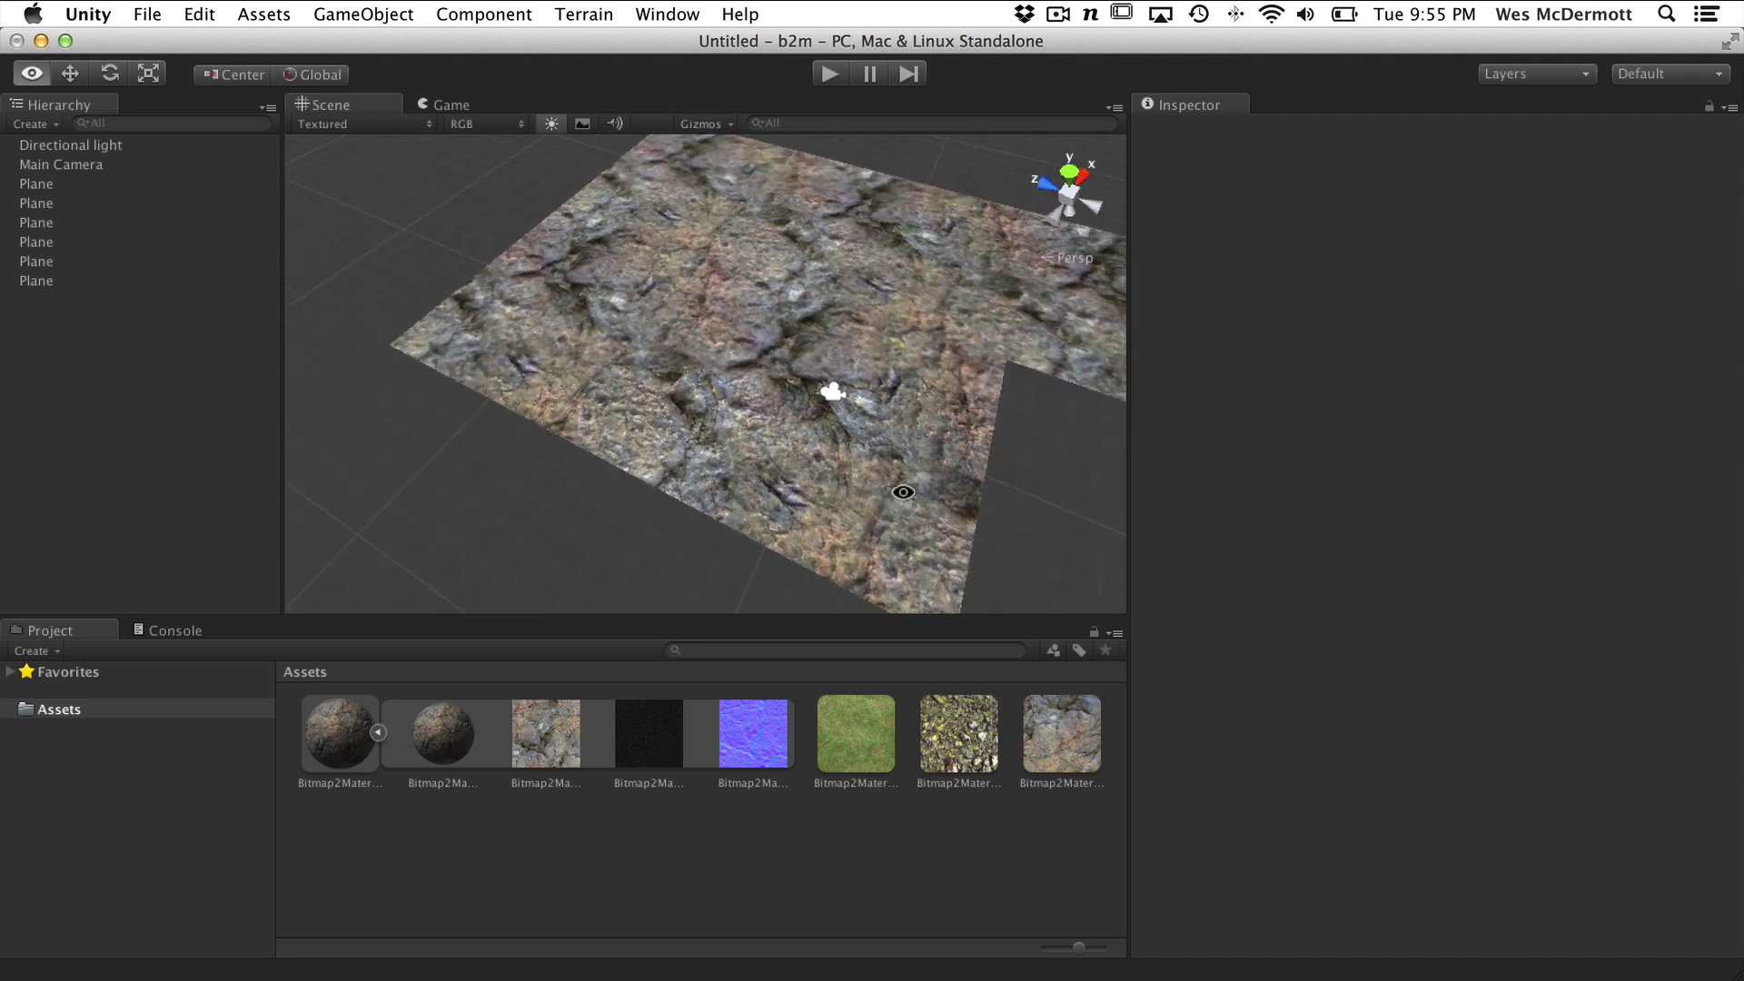
alt+right_drag(830, 393, 1172, 509)
alt+drag(1172, 509, 851, 514)
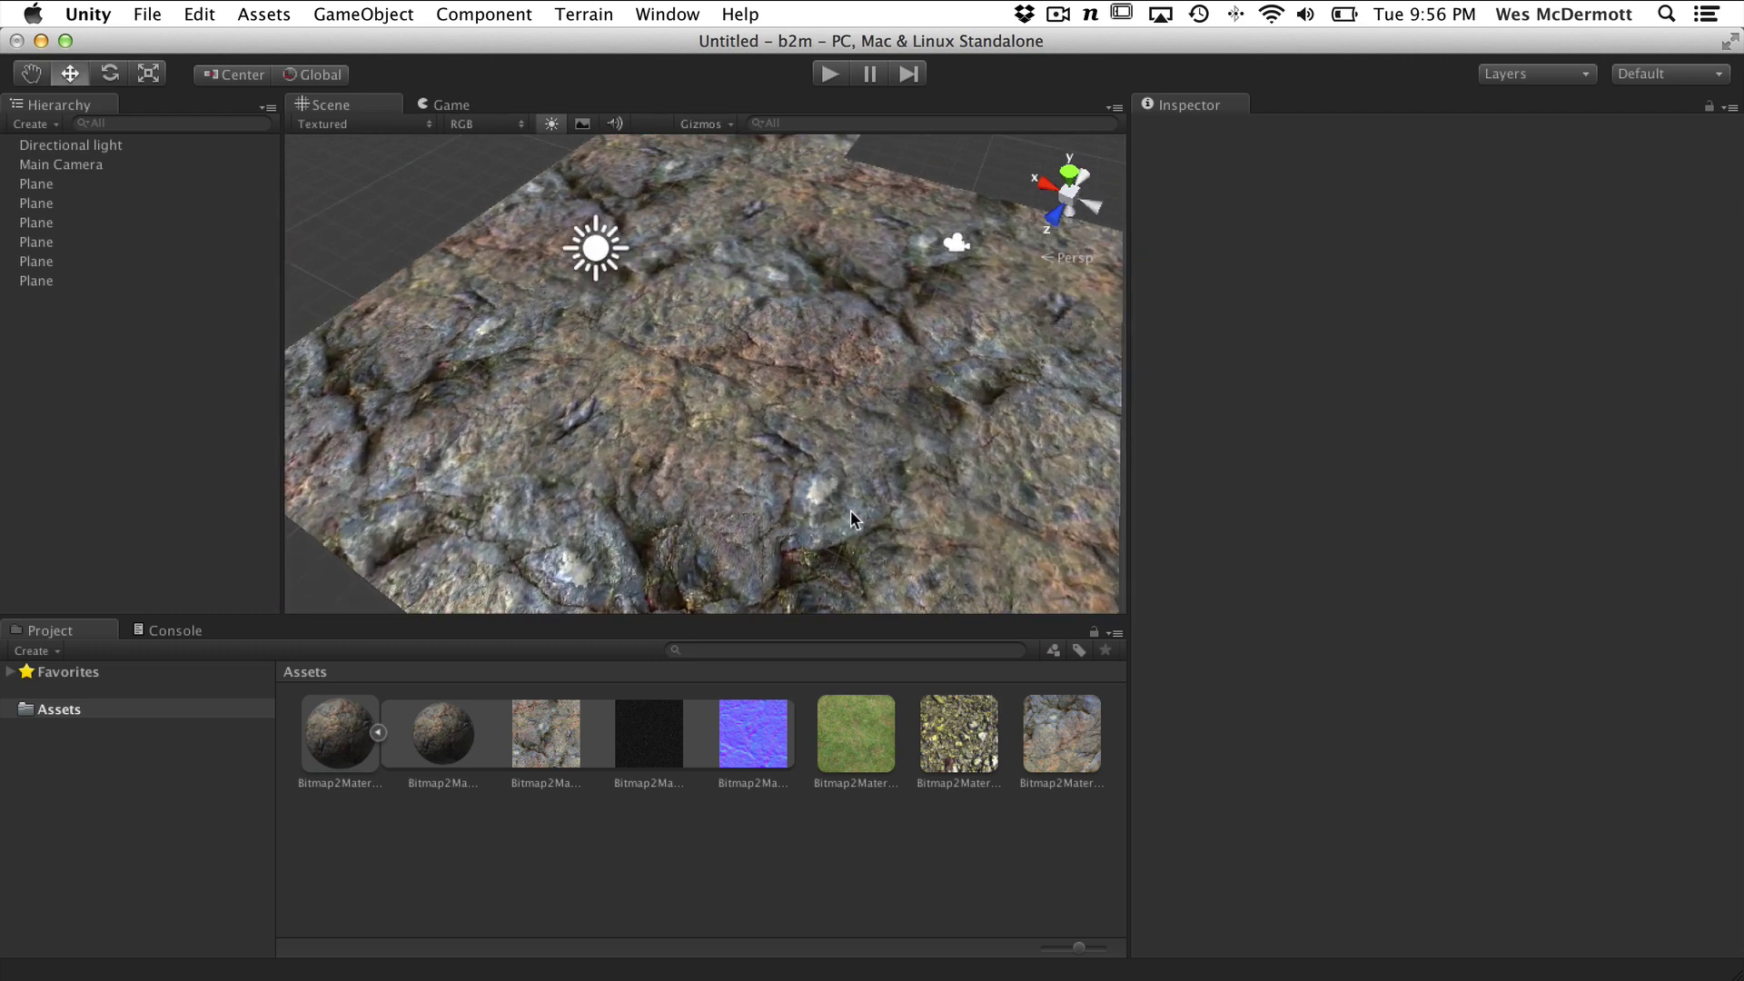
click(437, 737)
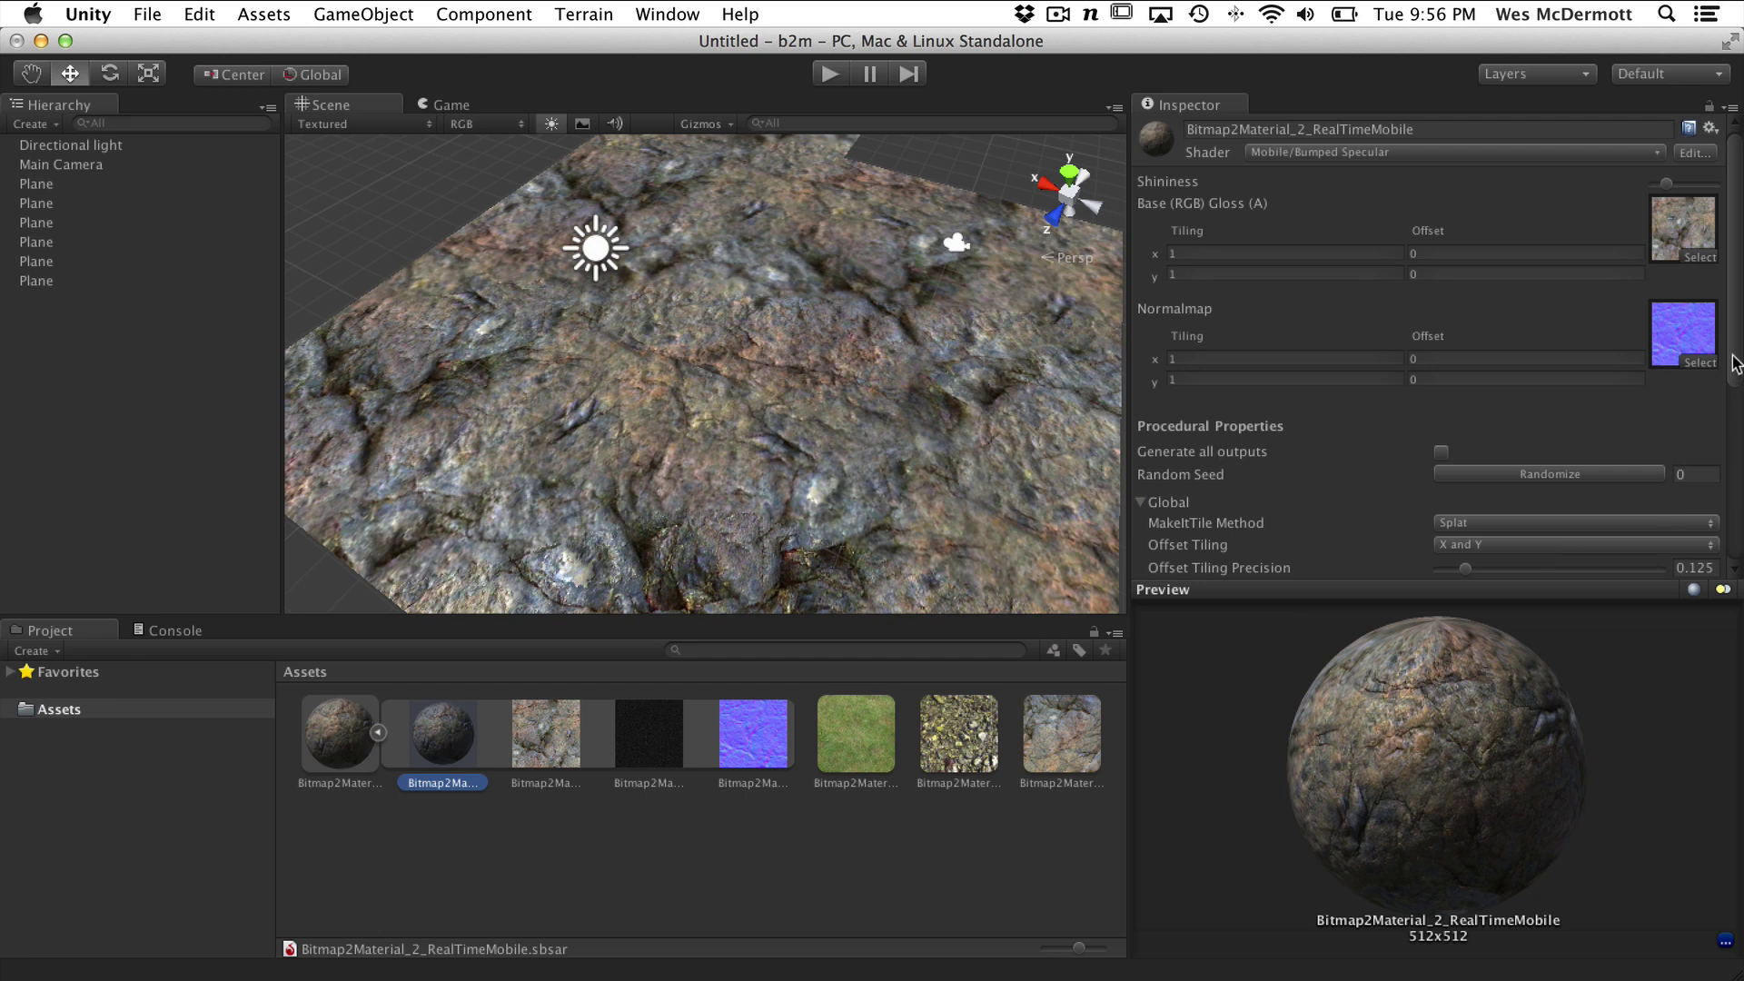
drag(1735, 363, 1728, 541)
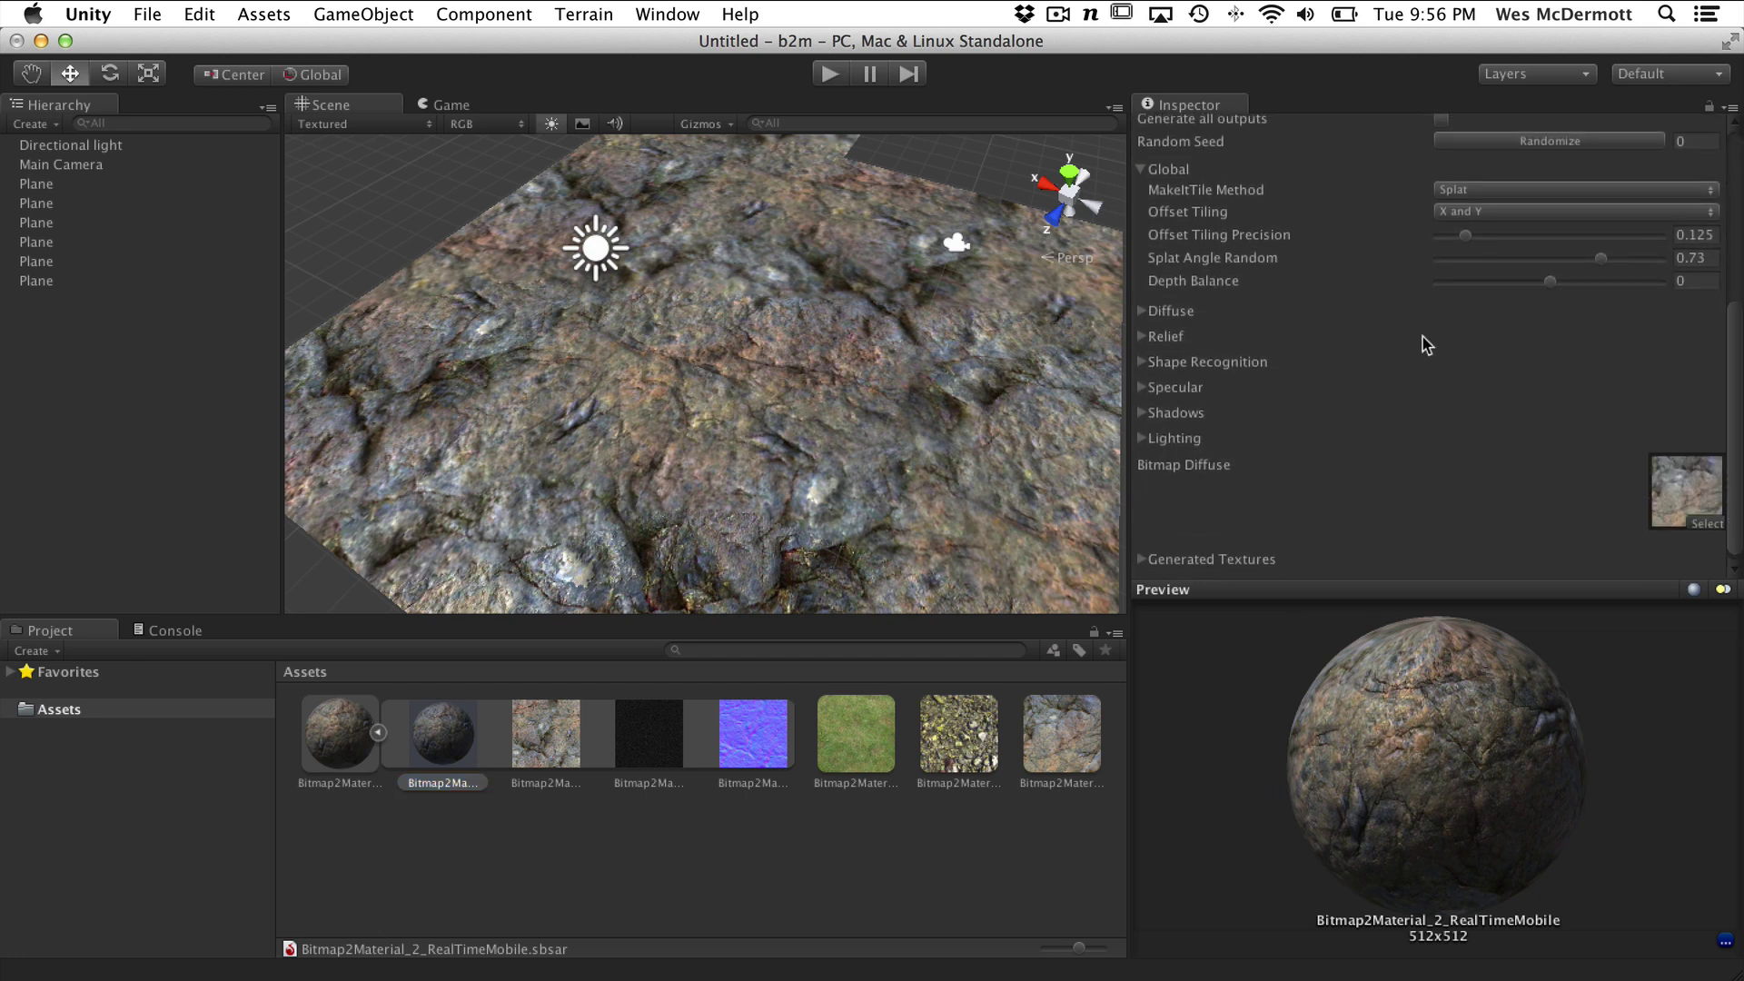
click(1140, 311)
Set the material's Diffuse Sharpen to 0.205 and check the rock surface up close
alt+drag(812, 489, 849, 423)
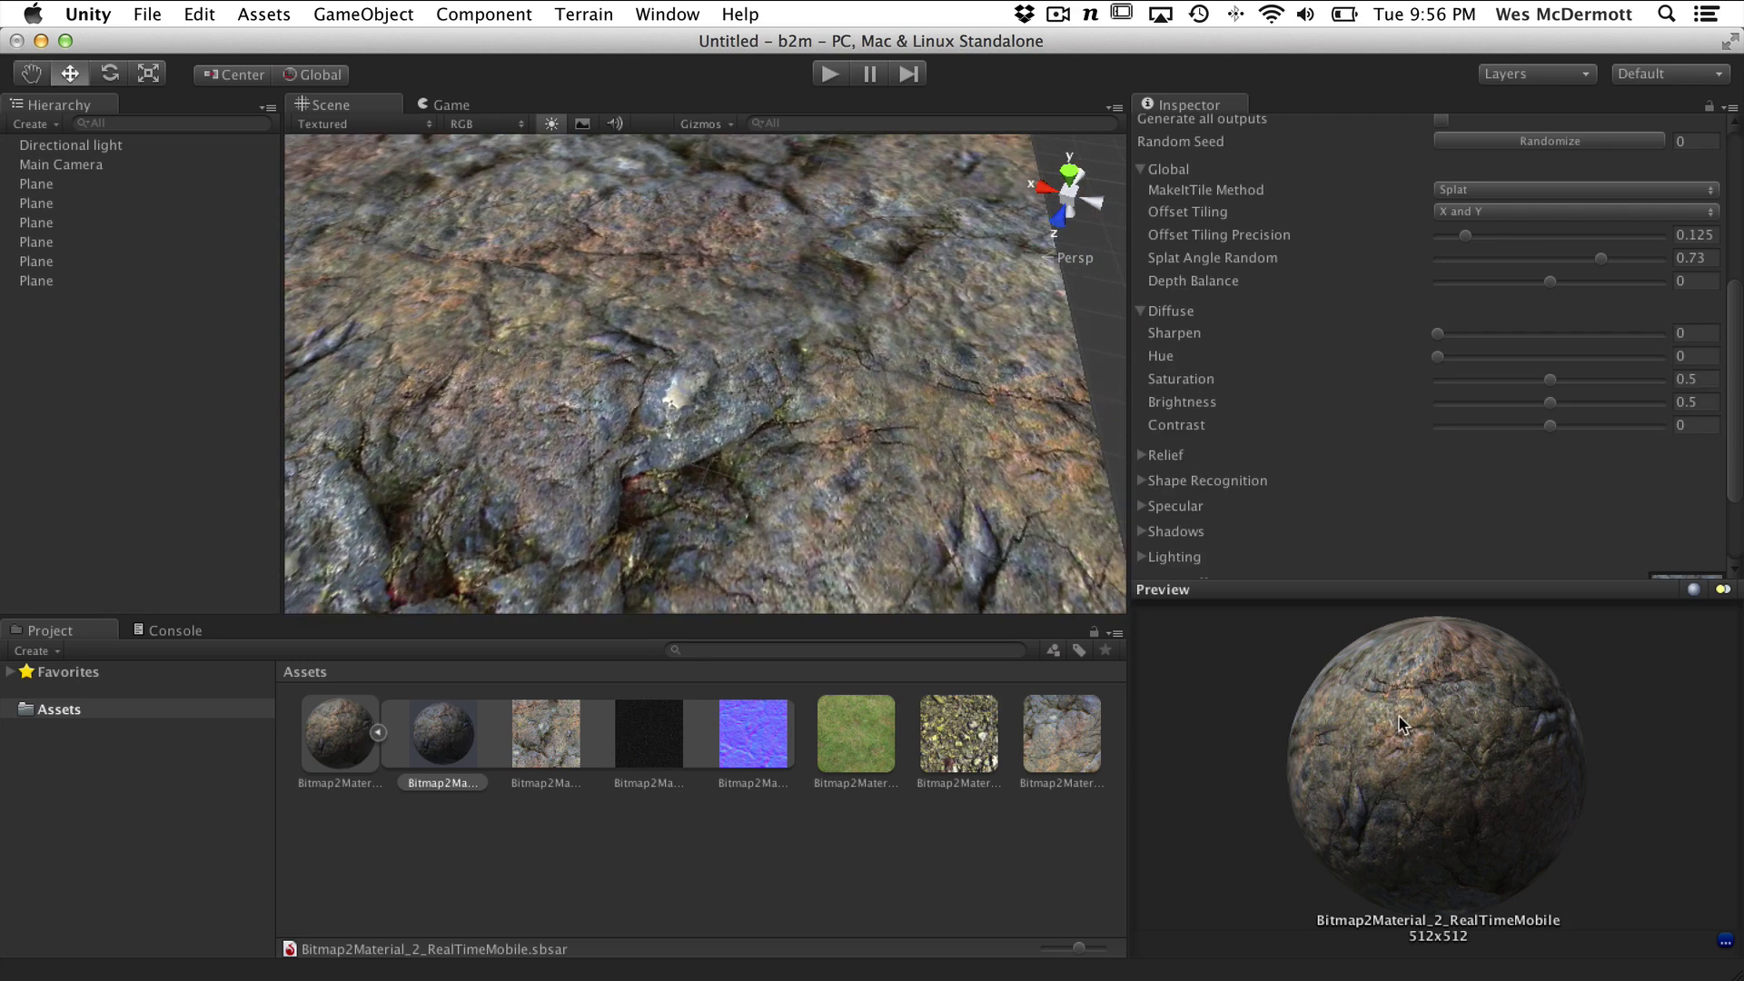
drag(1399, 724, 1513, 760)
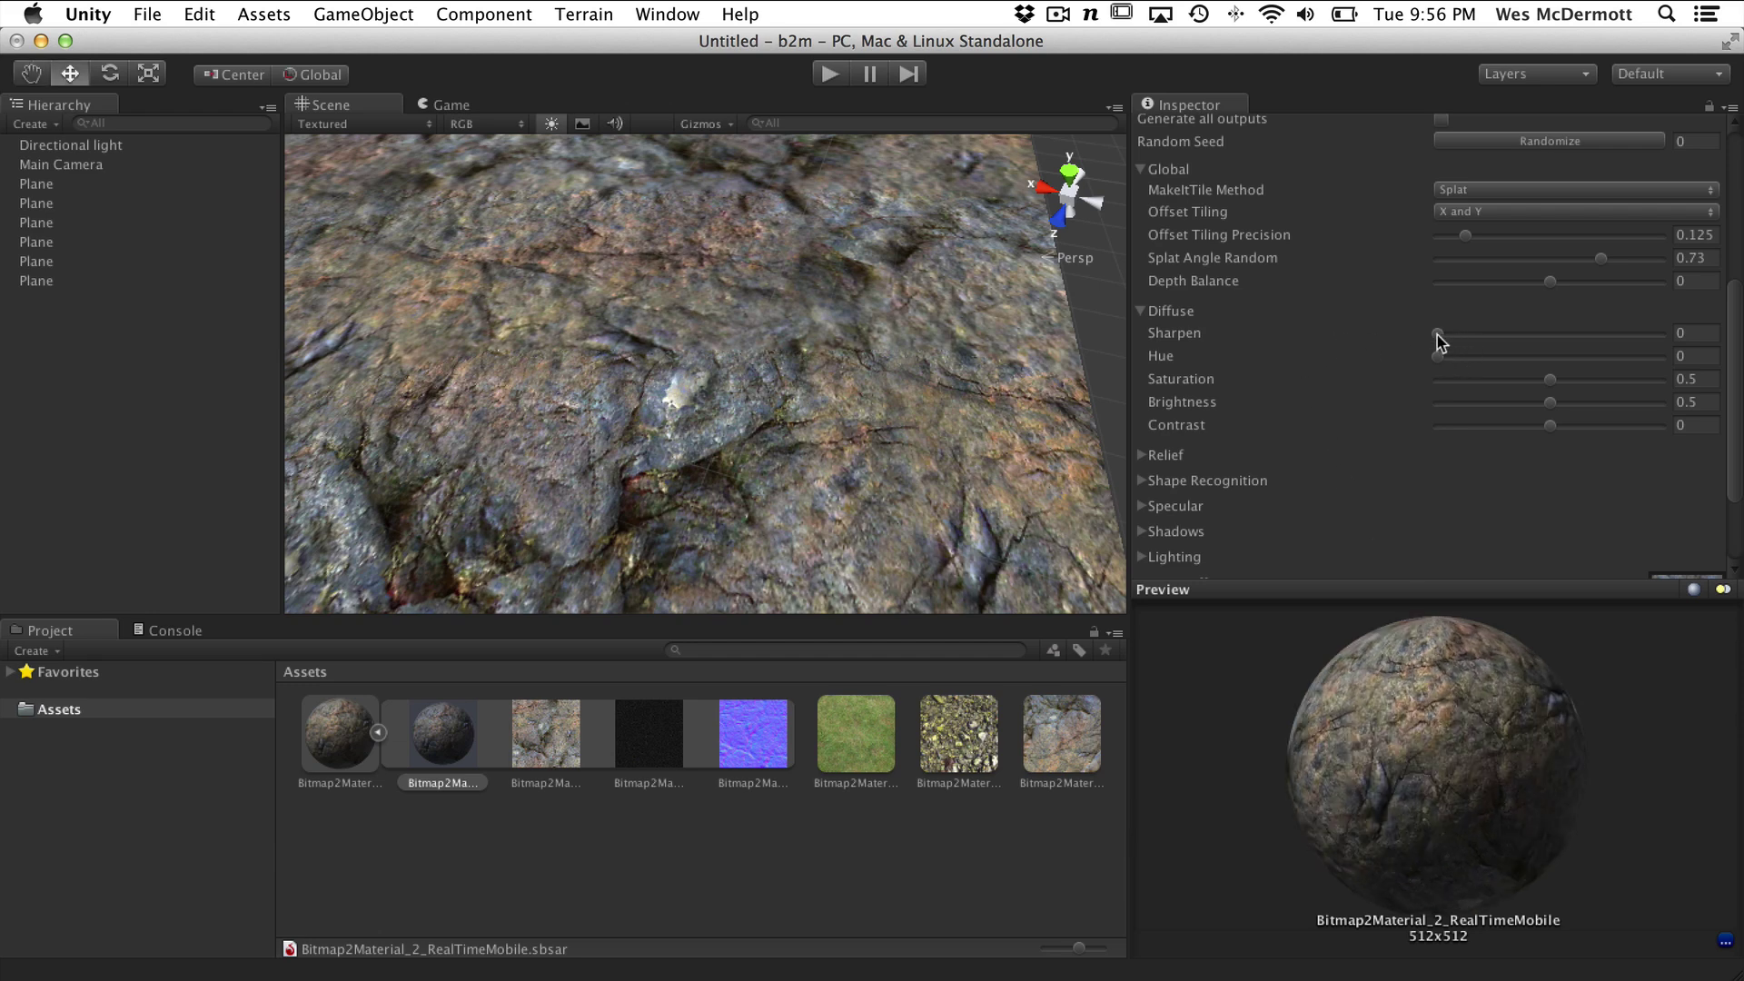
mouse_move(1447, 334)
mouse_down()
mouse_move(1555, 349)
mouse_move(1479, 335)
mouse_up()
mouse_move(744, 419)
alt+mouse_down()
mouse_move(846, 460)
mouse_move(765, 444)
alt+mouse_up()
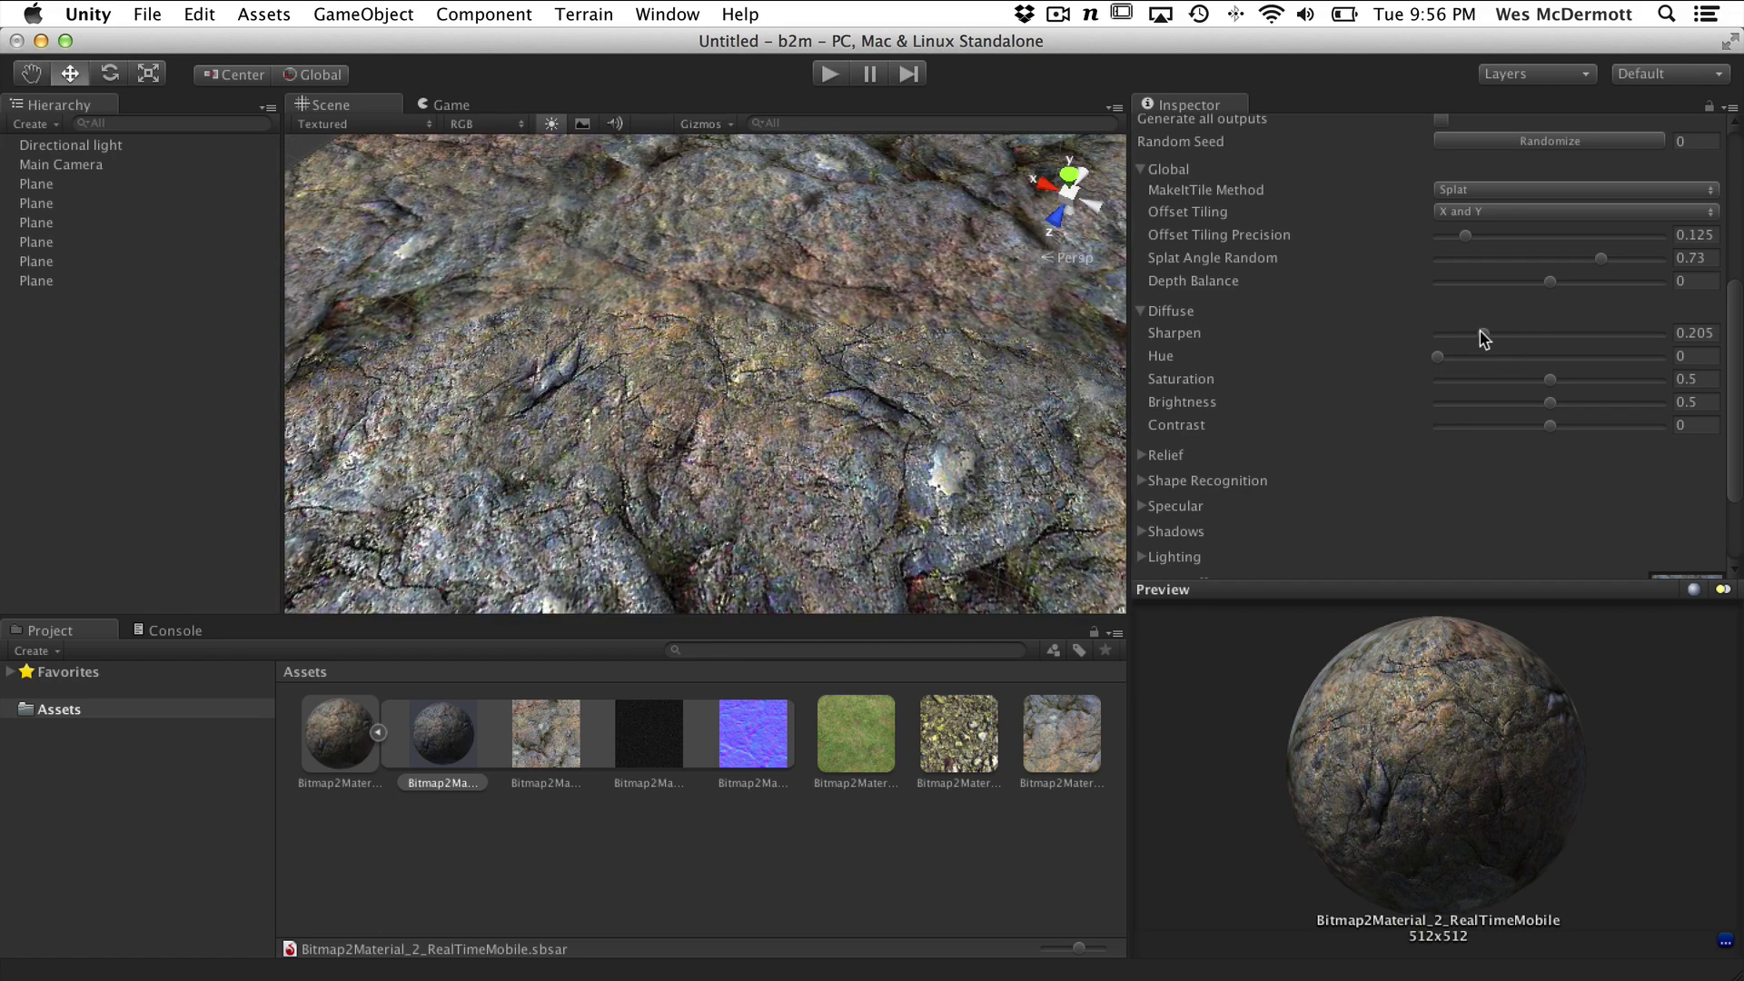
Tune the Diffuse parameters to Sharpen 0.237, Hue 0, Saturation 0.495, Brightness 0.516 and Contrast 0.07, checking the rock surface
mouse_move(1479, 330)
mouse_down()
mouse_move(1425, 336)
mouse_move(1454, 337)
mouse_up()
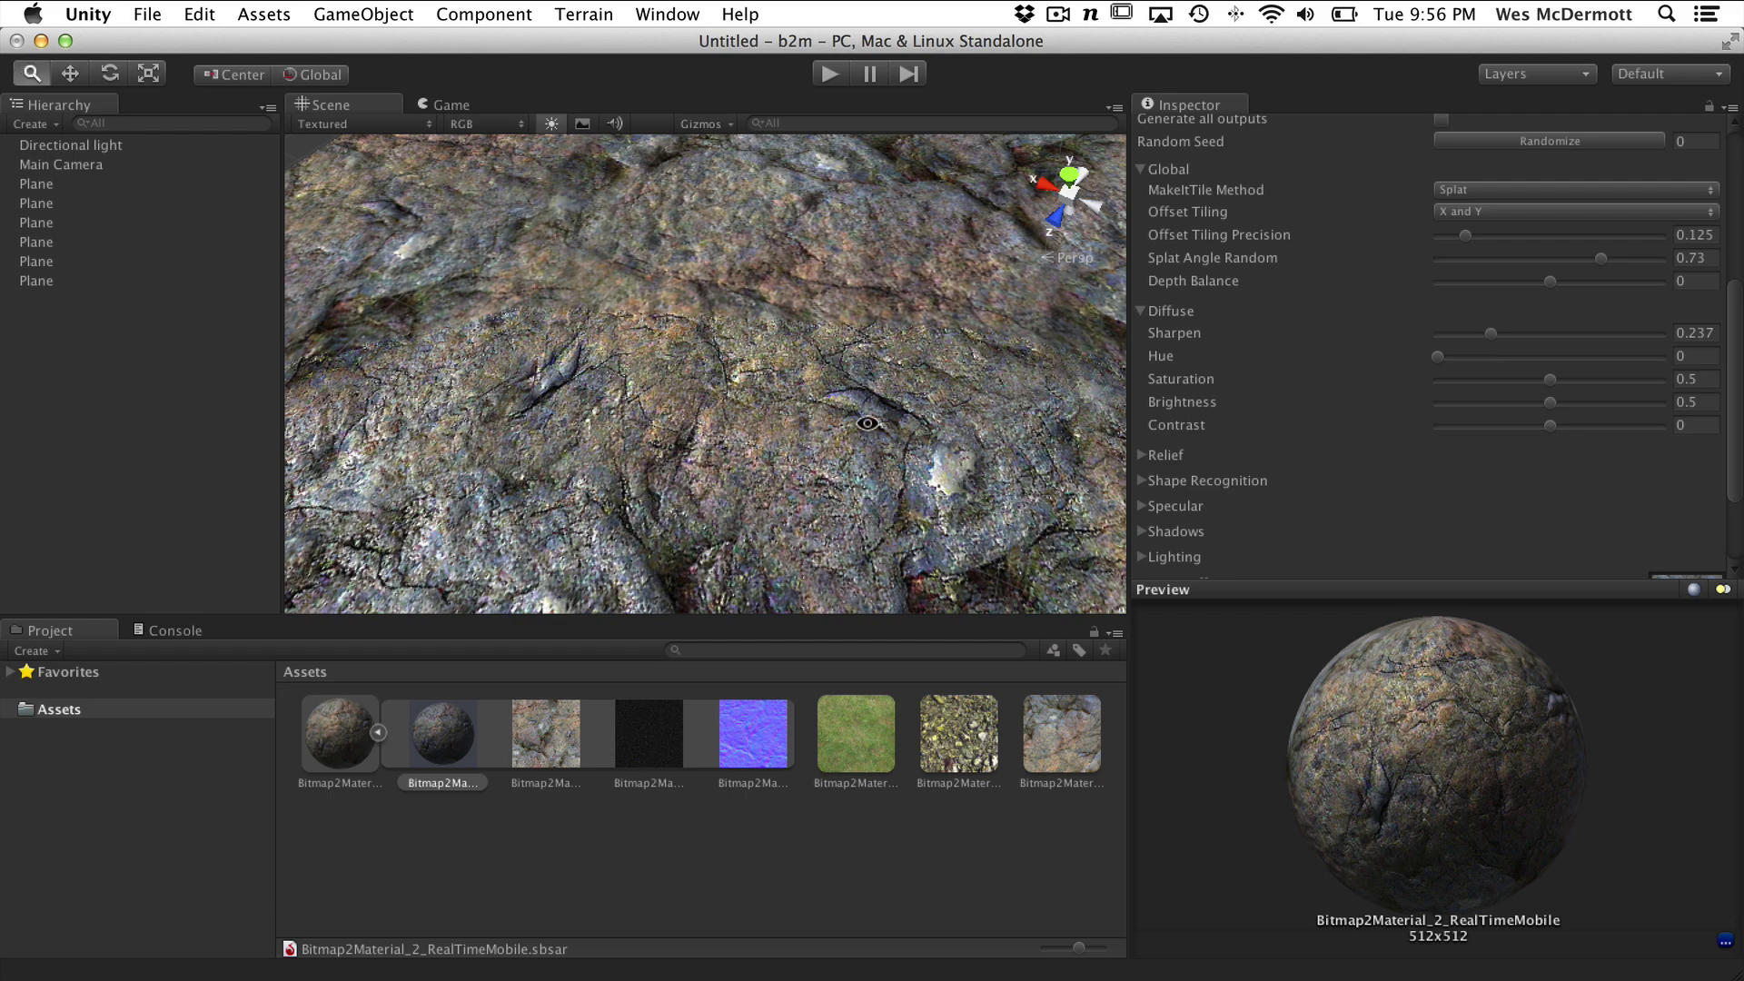
alt+drag(868, 423, 887, 407)
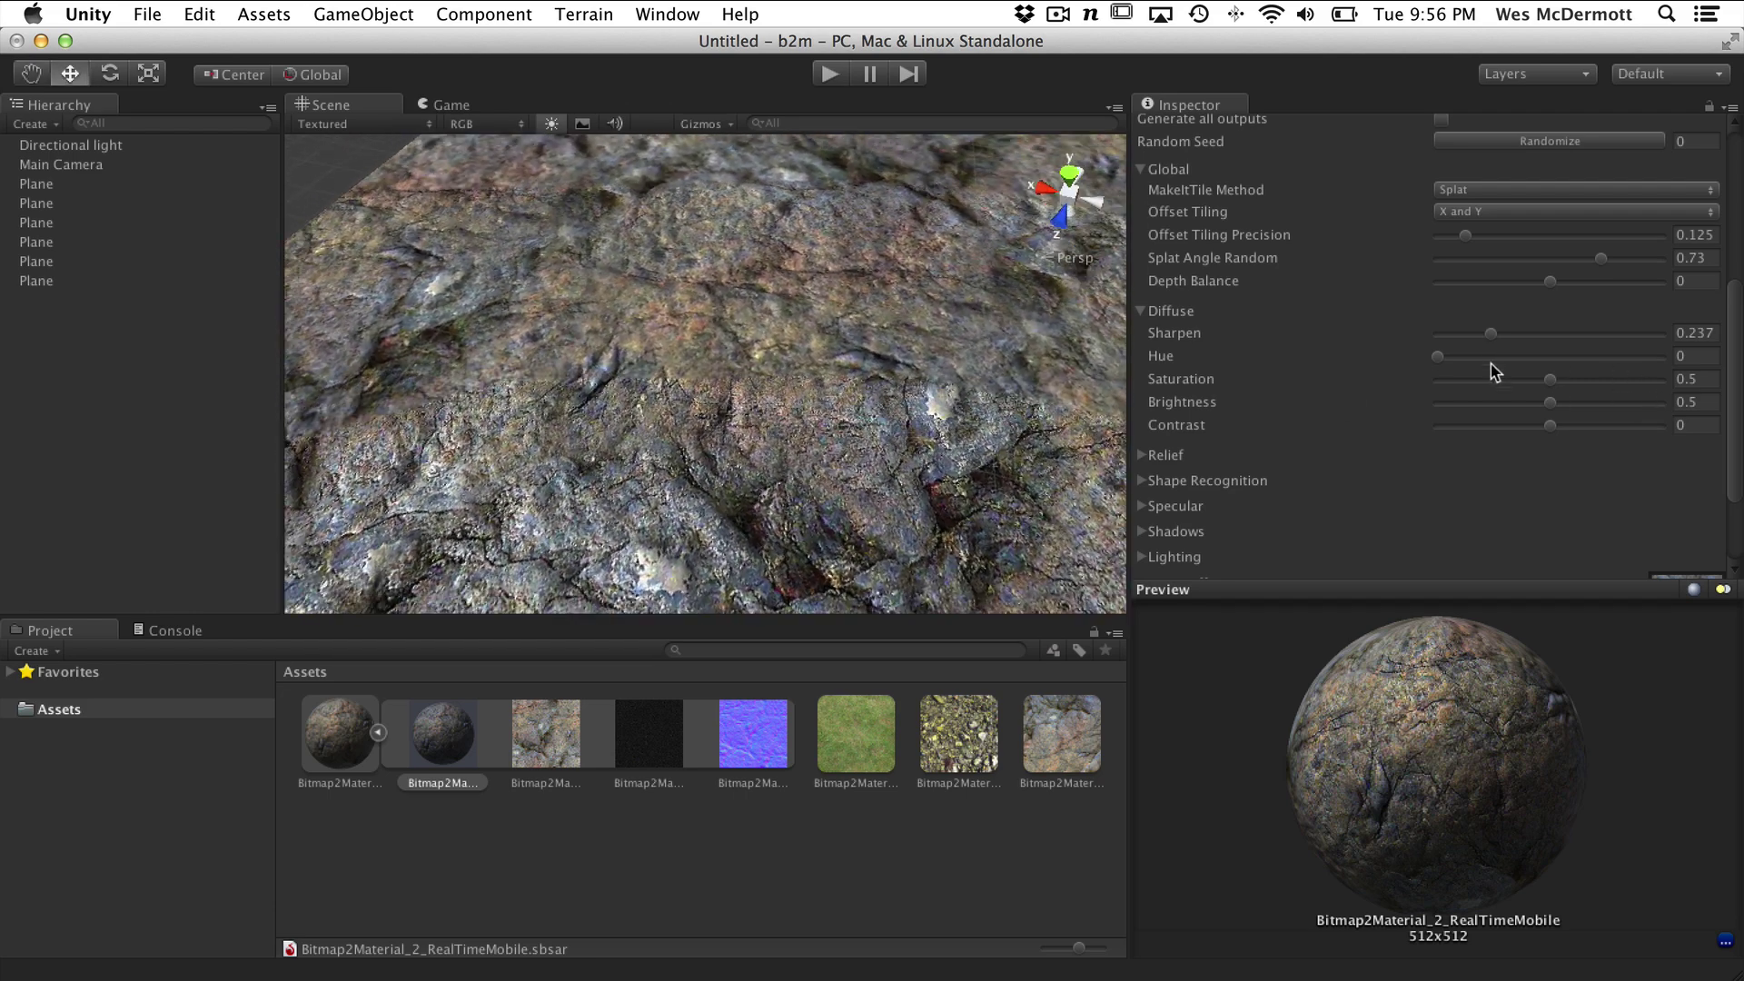
mouse_move(1437, 358)
mouse_down()
mouse_move(1636, 369)
mouse_move(1453, 354)
mouse_up()
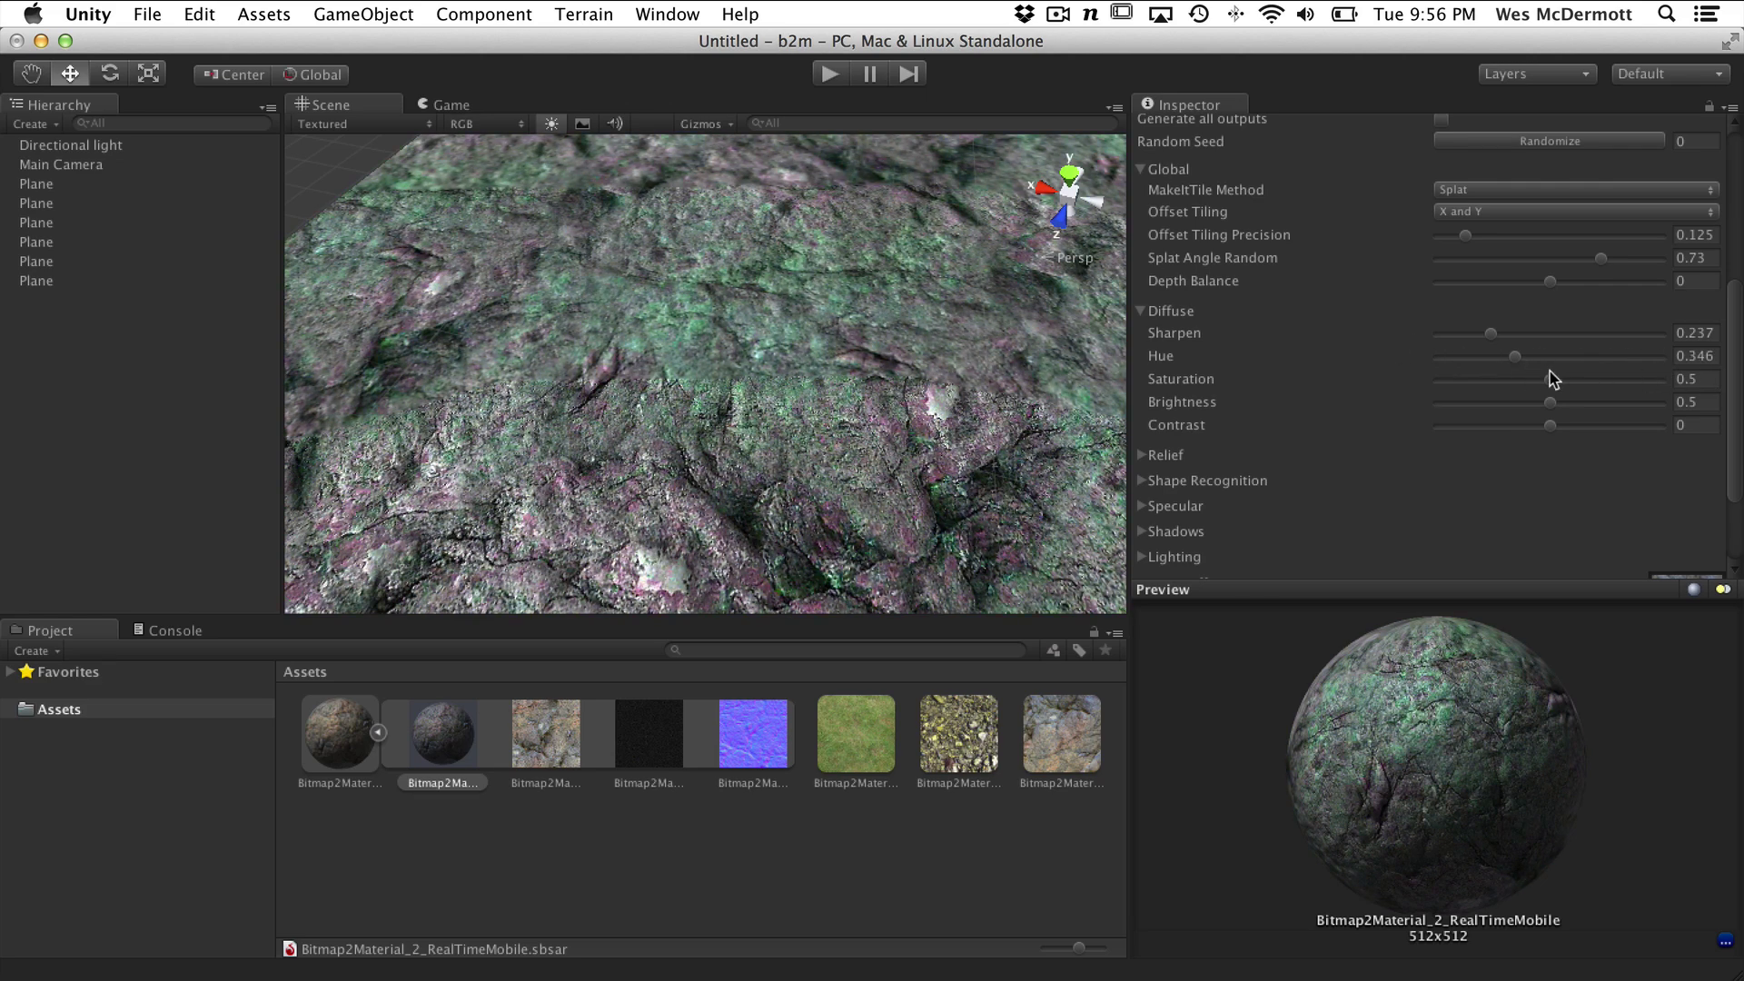
drag(1552, 379, 1403, 380)
drag(1541, 391, 1430, 359)
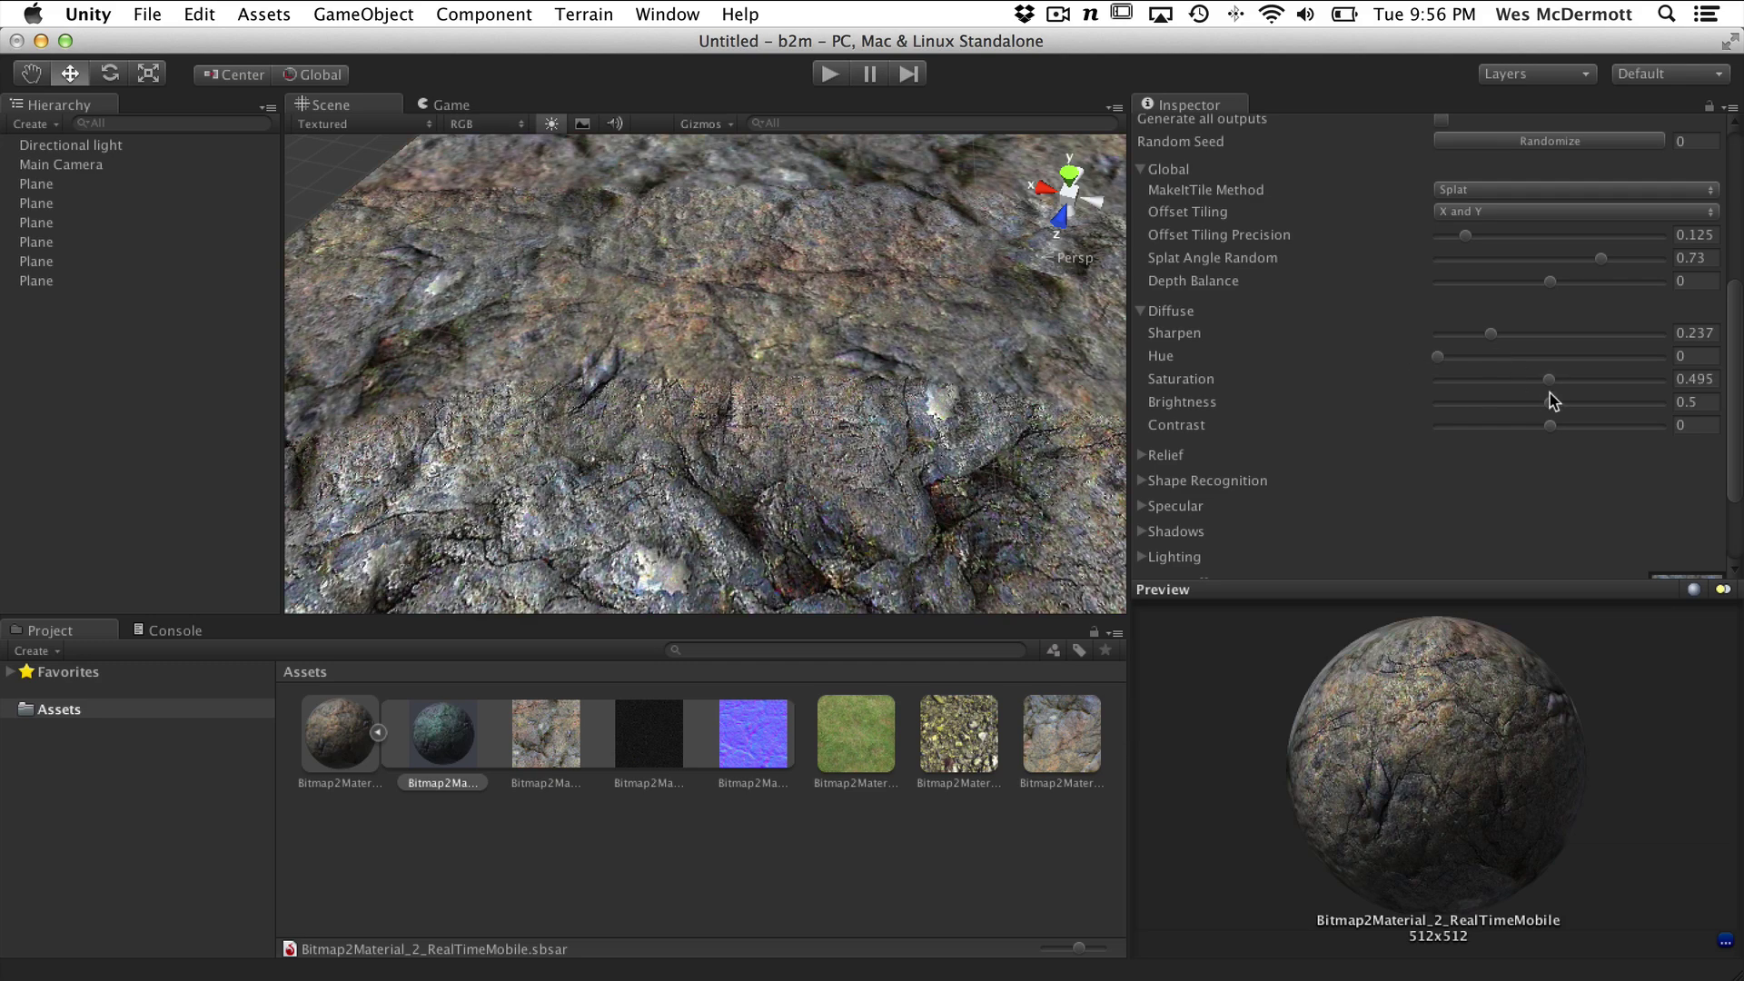
mouse_move(1558, 409)
mouse_down()
mouse_move(1541, 405)
mouse_move(1574, 429)
mouse_move(1506, 429)
mouse_move(1552, 405)
mouse_move(1541, 428)
mouse_move(1572, 436)
mouse_move(1507, 432)
mouse_move(1560, 434)
mouse_up()
right_drag(707, 380, 814, 415)
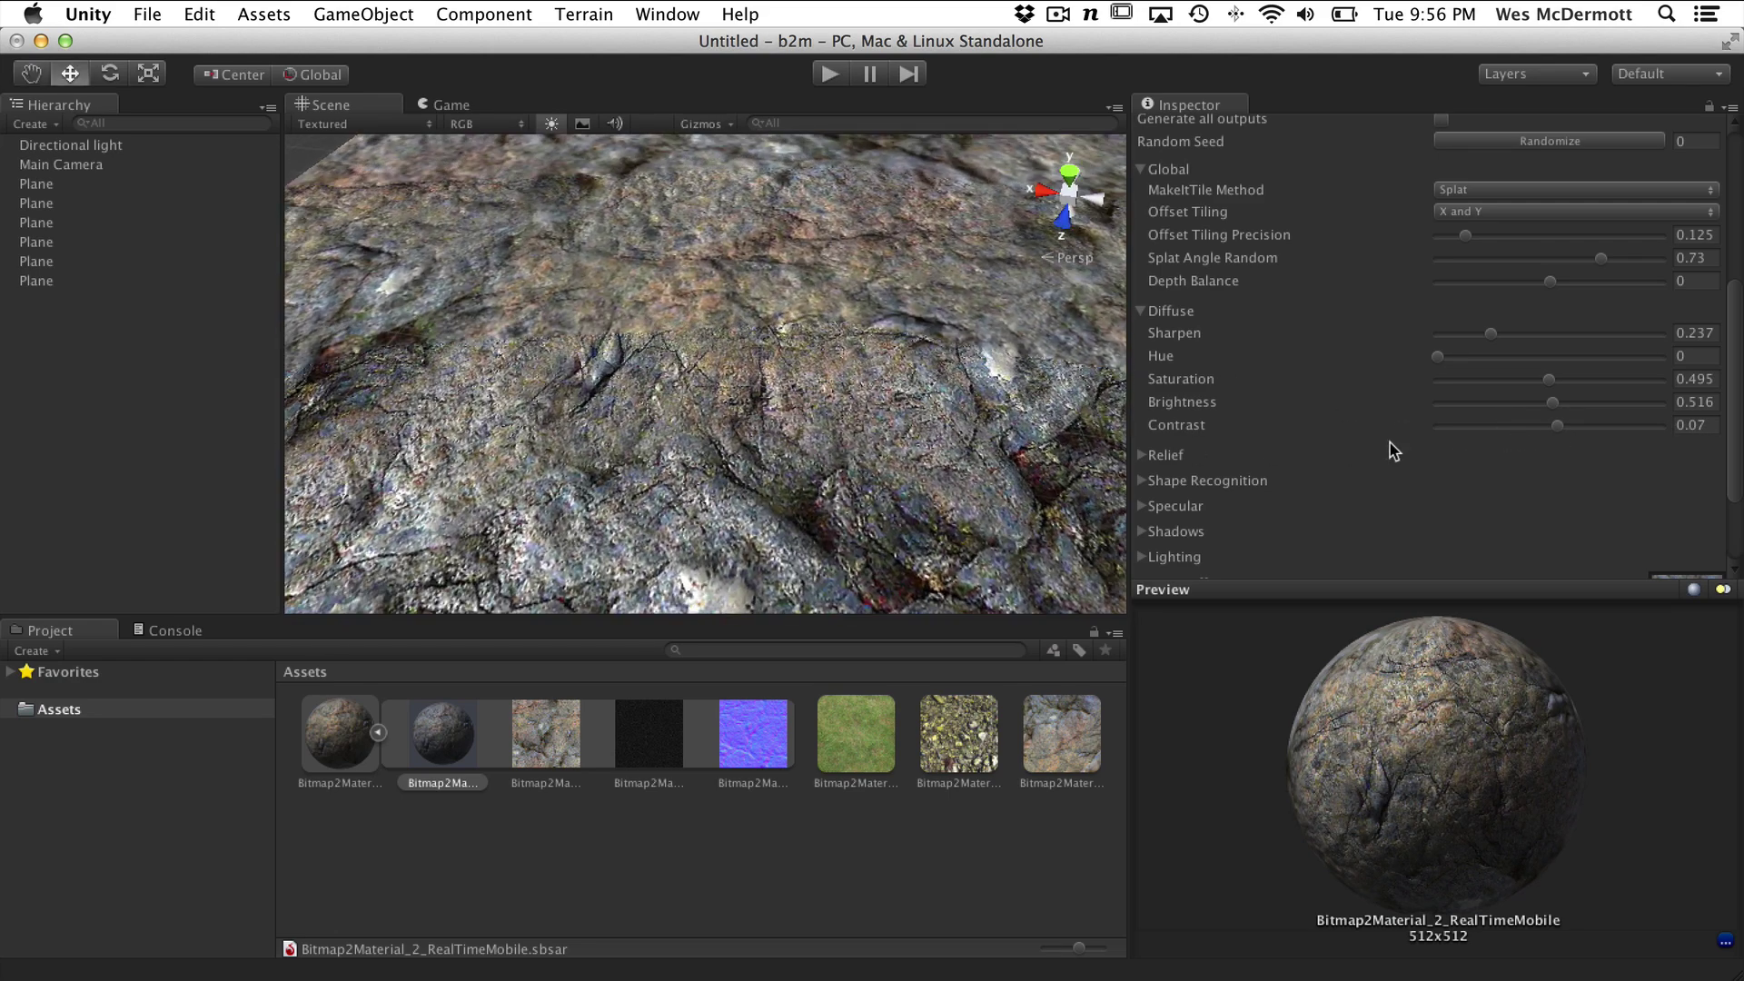
Collapse the Diffuse parameters, show the Relief parameters and view the Output Normal Format options without changing the selection
click(1142, 311)
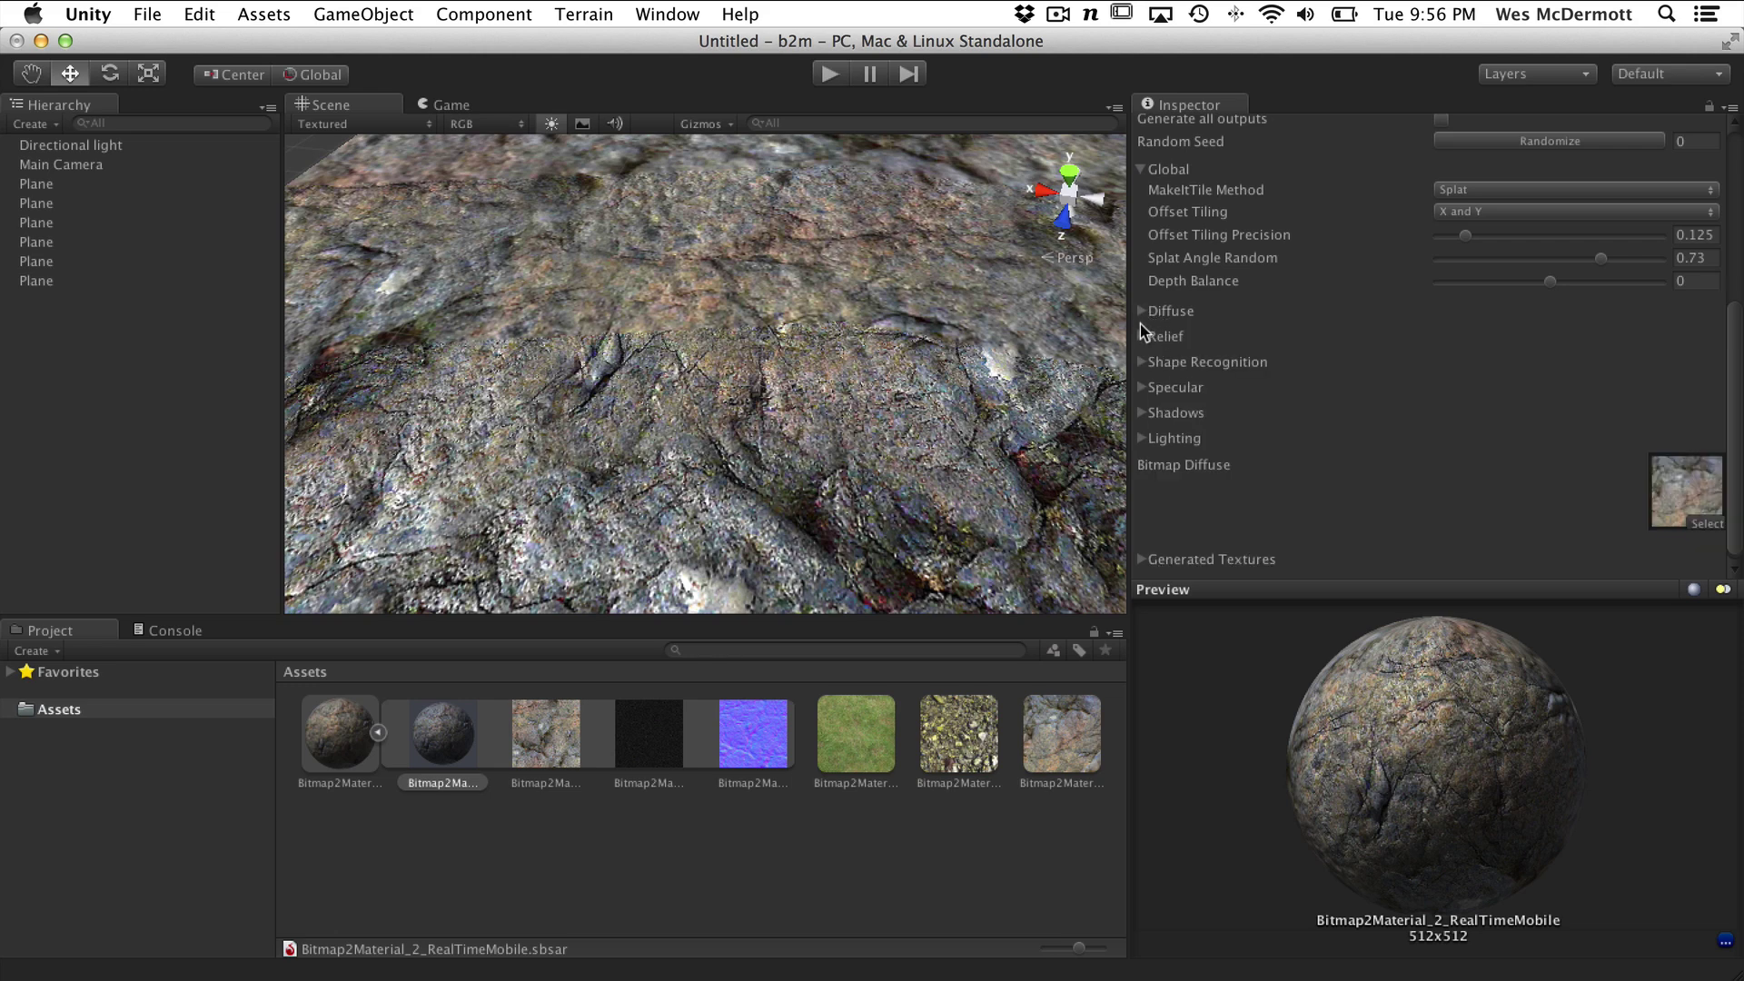
click(1141, 335)
drag(1732, 329, 1730, 378)
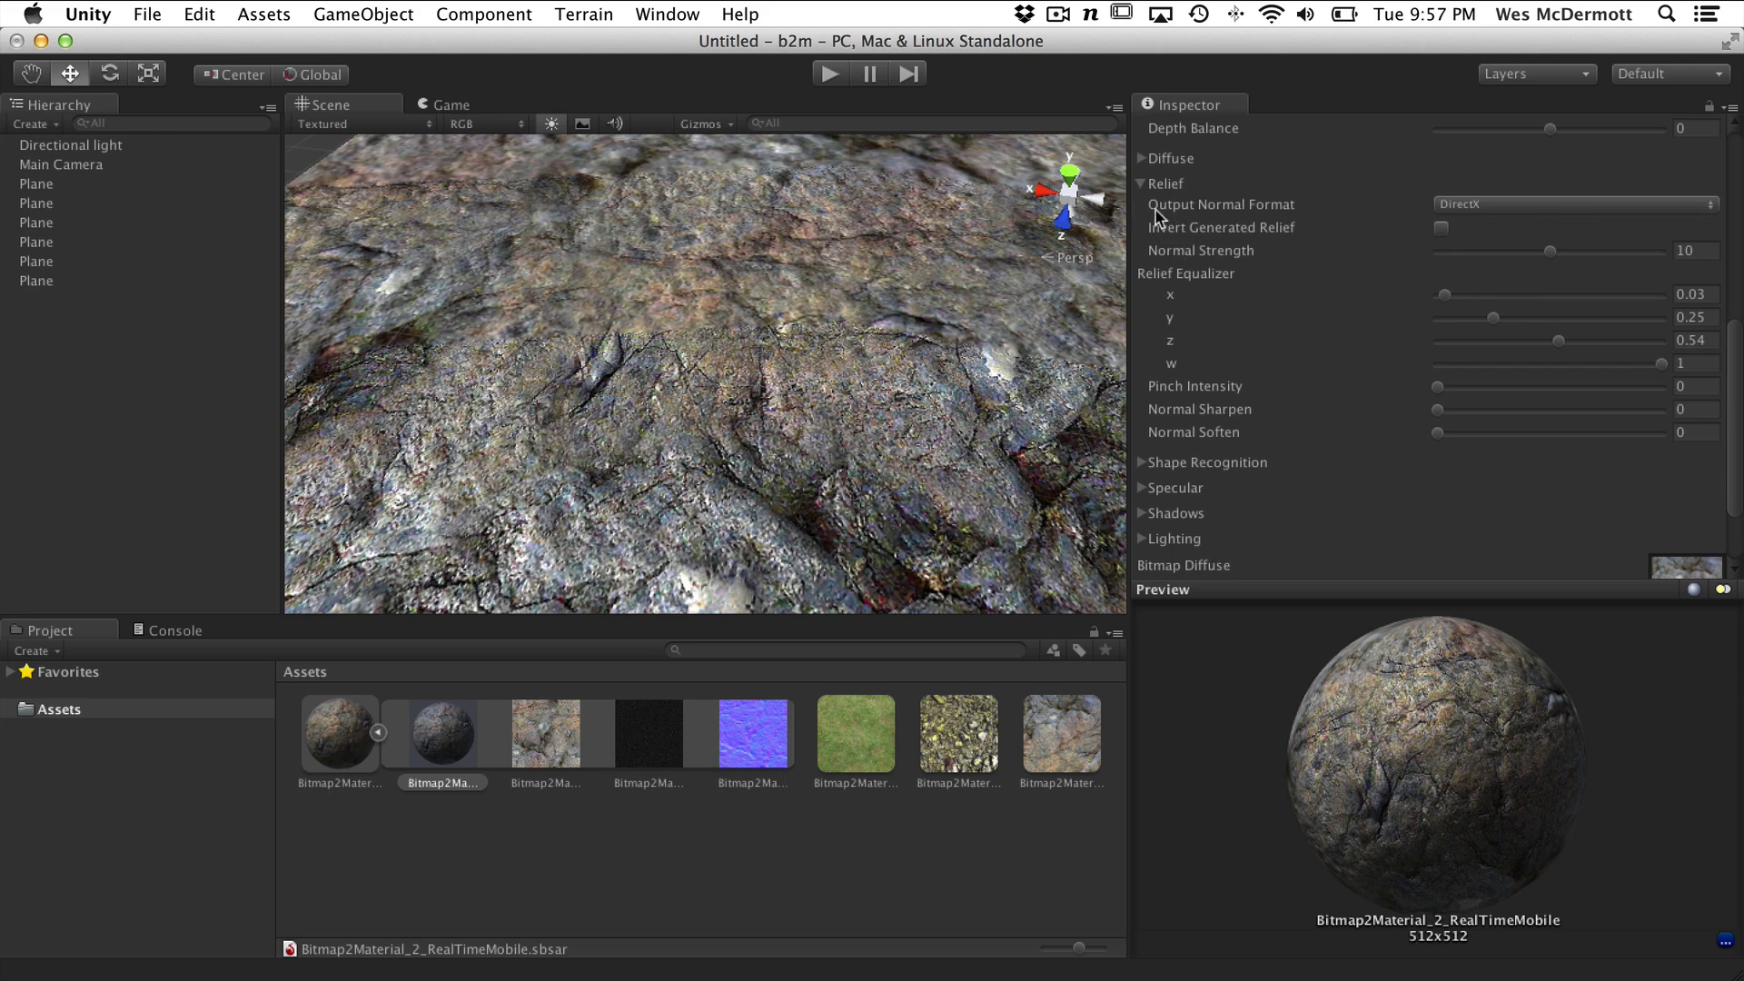
click(1533, 204)
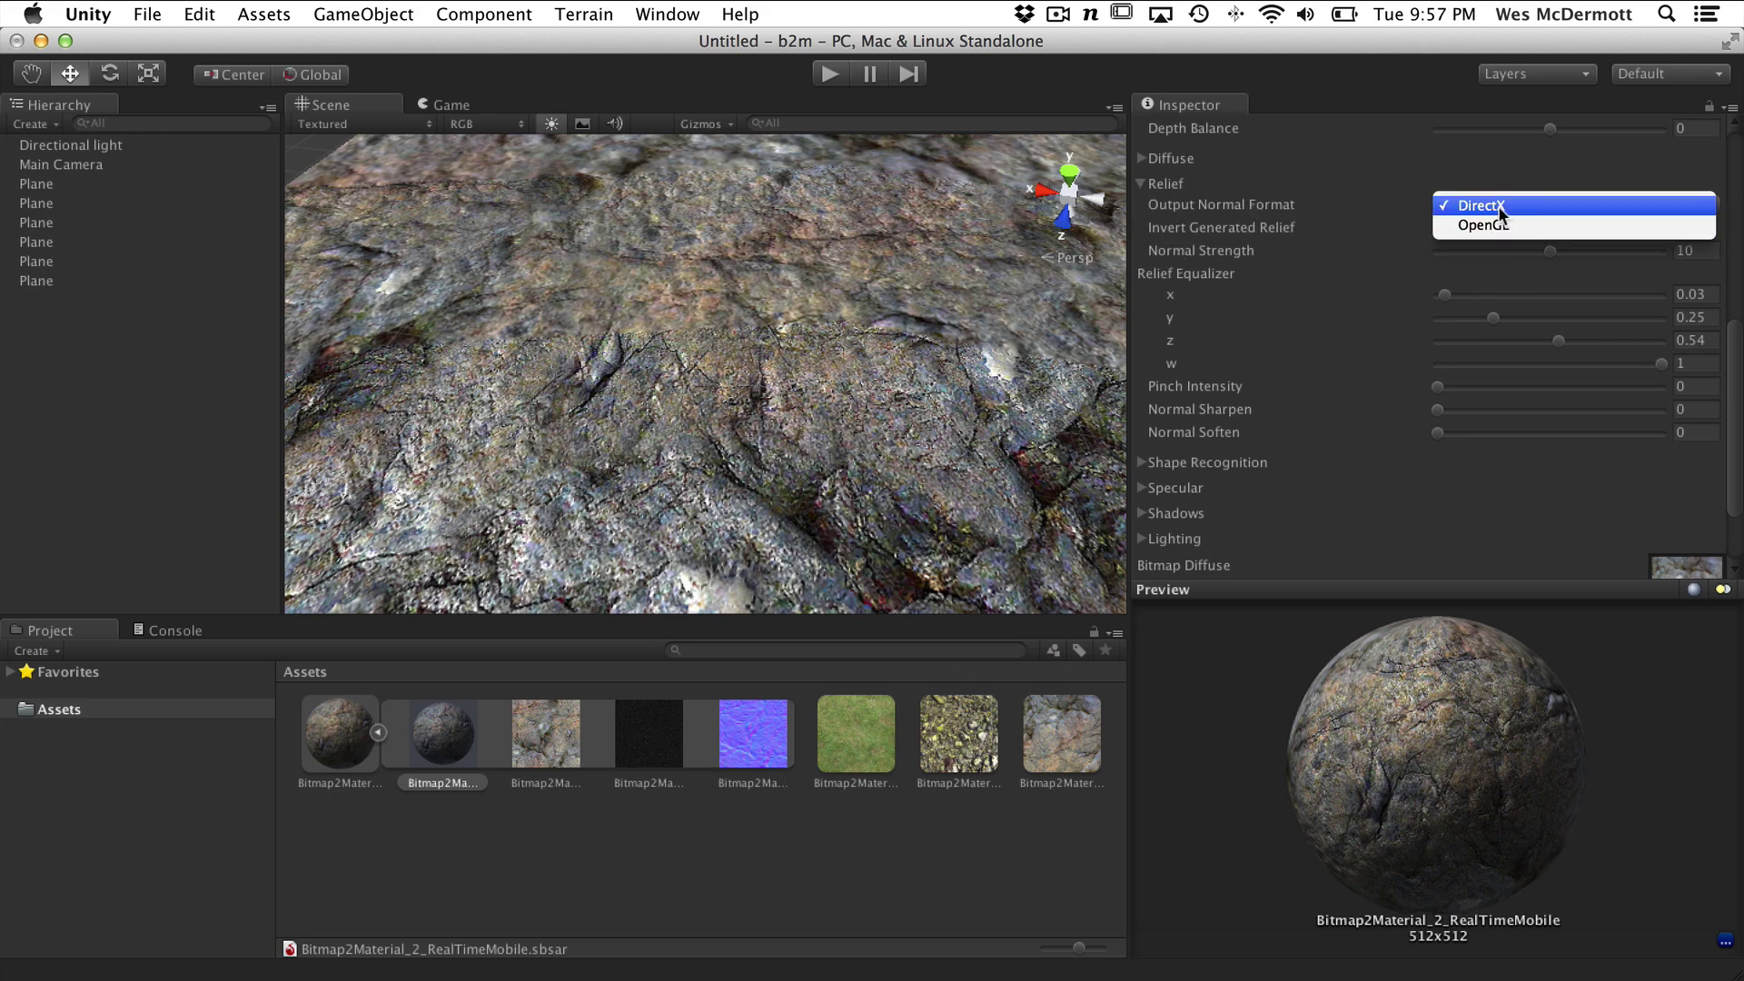
click(1365, 303)
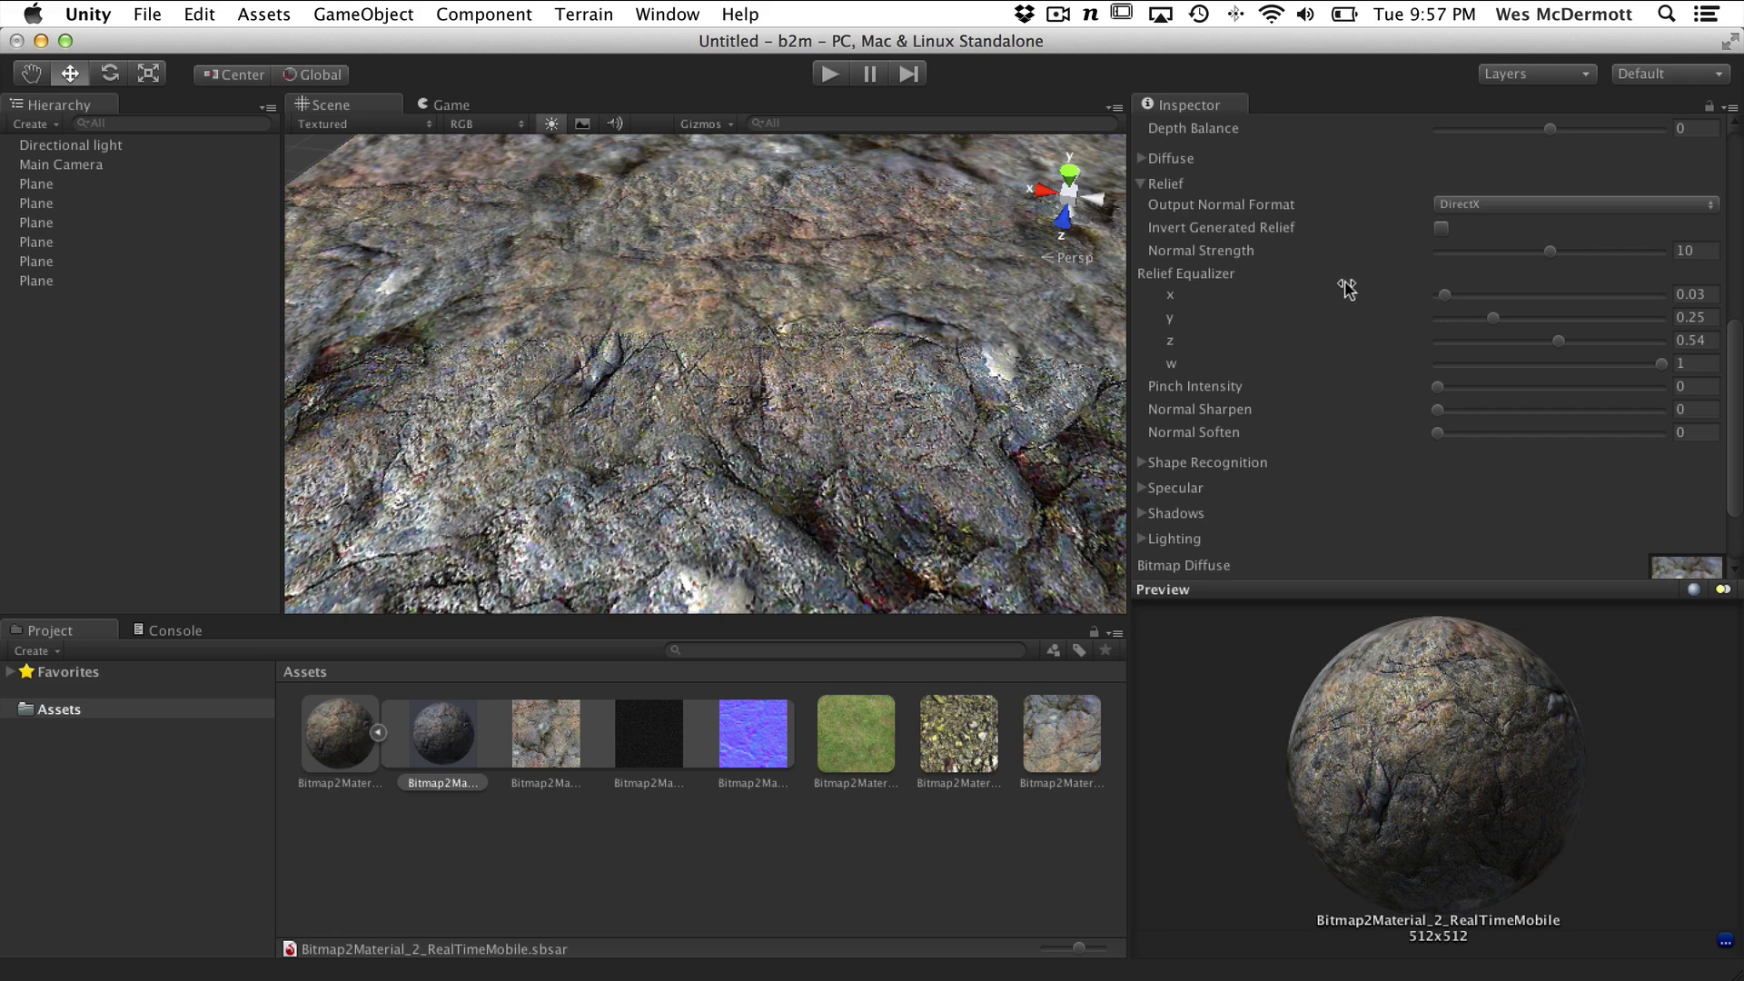
Try a Normal Strength of 0 and examine the rock surface from another angle
drag(1550, 255, 1367, 245)
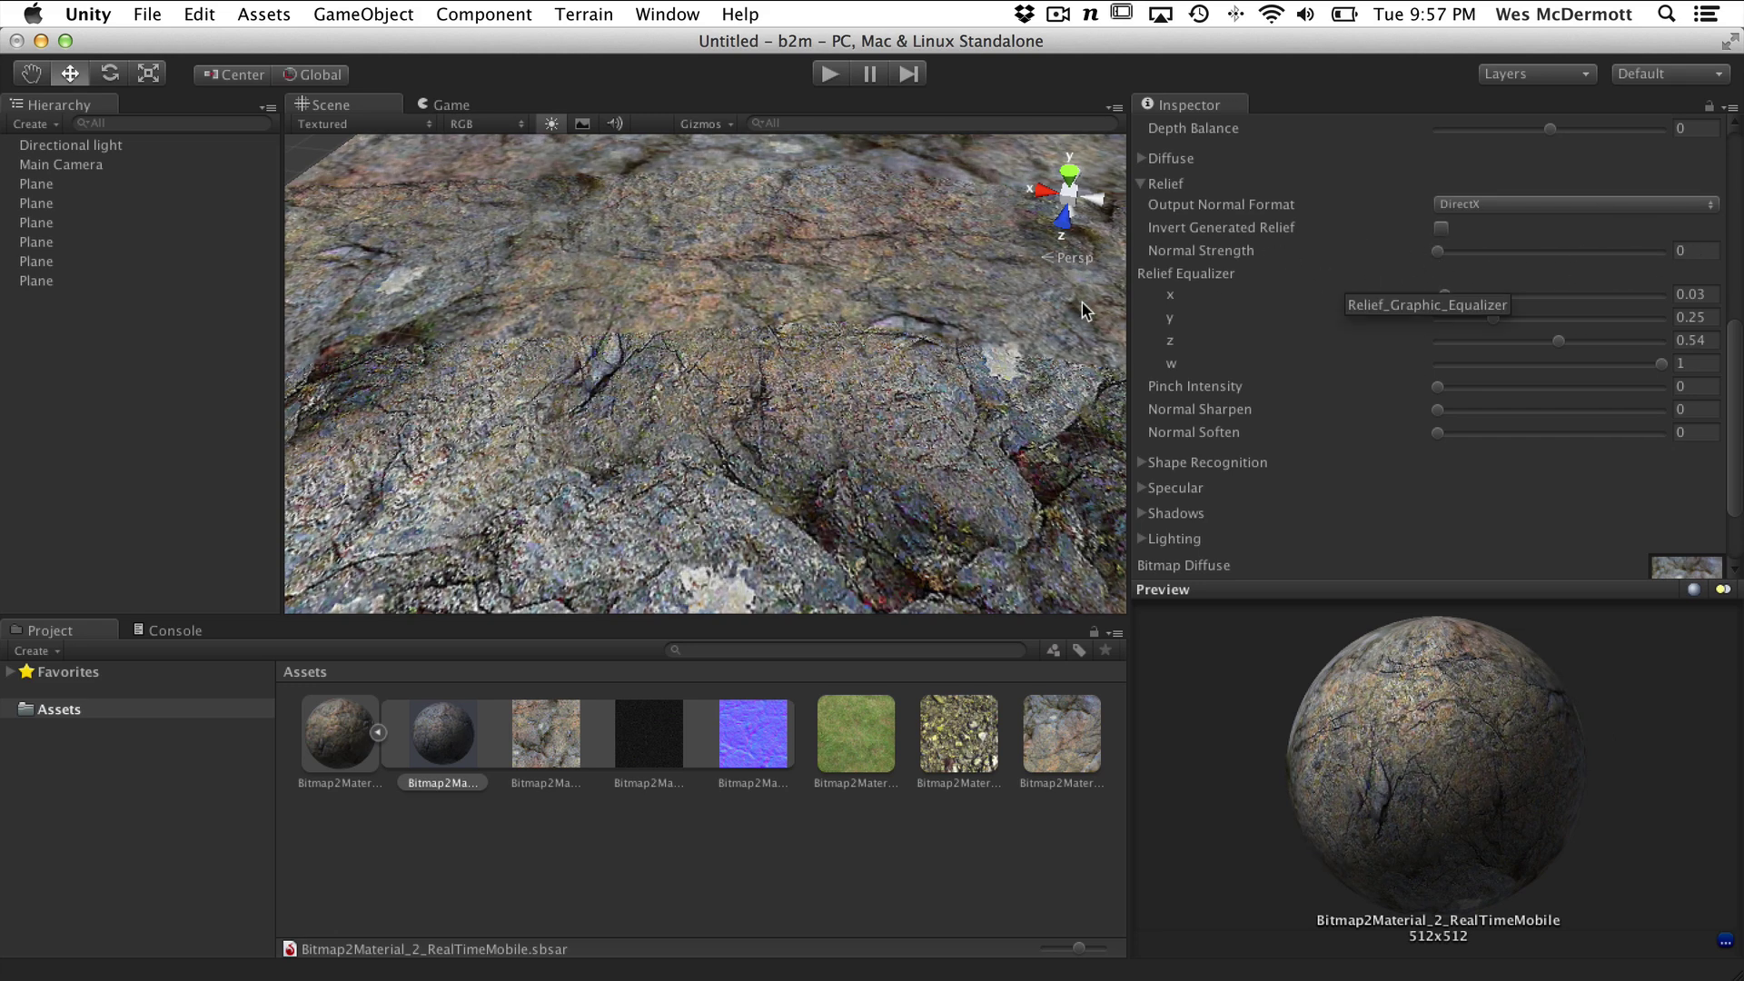
scroll(985, 443, down, 5)
scroll(986, 443, up, 6)
alt+drag(986, 443, 1403, 386)
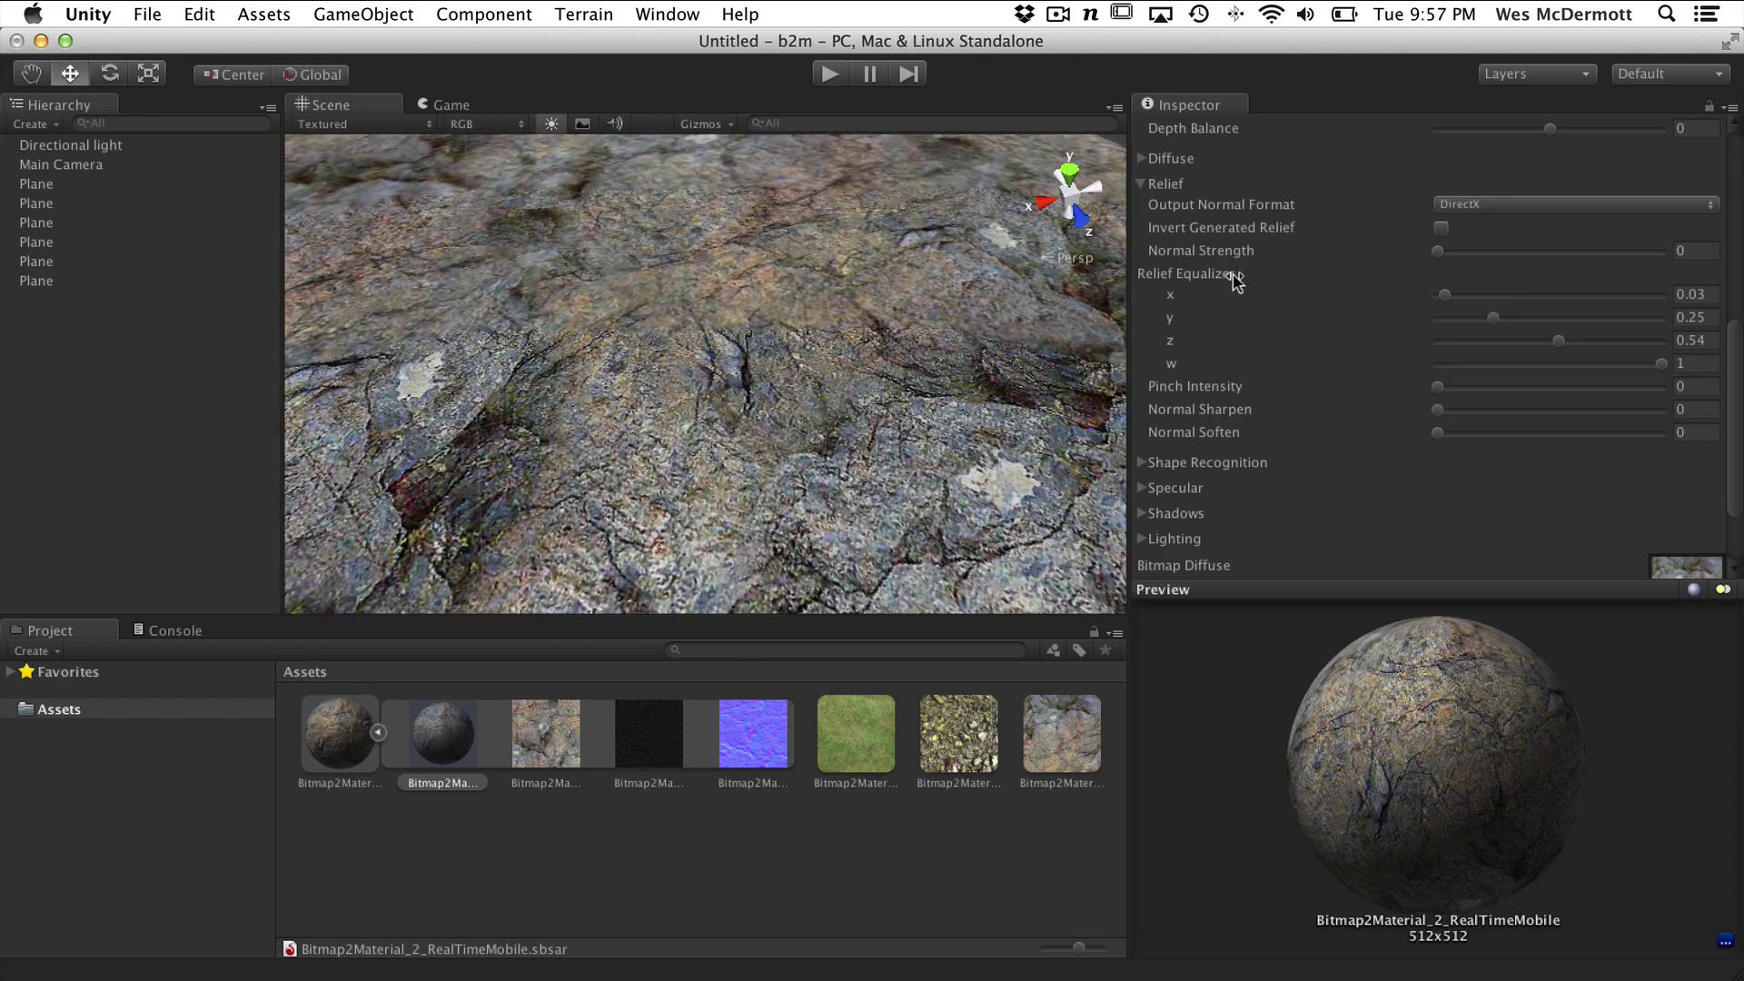
Set the Normal Strength to 13.8 and try the Pinch Intensity, returning it to 0
drag(1459, 254, 1592, 269)
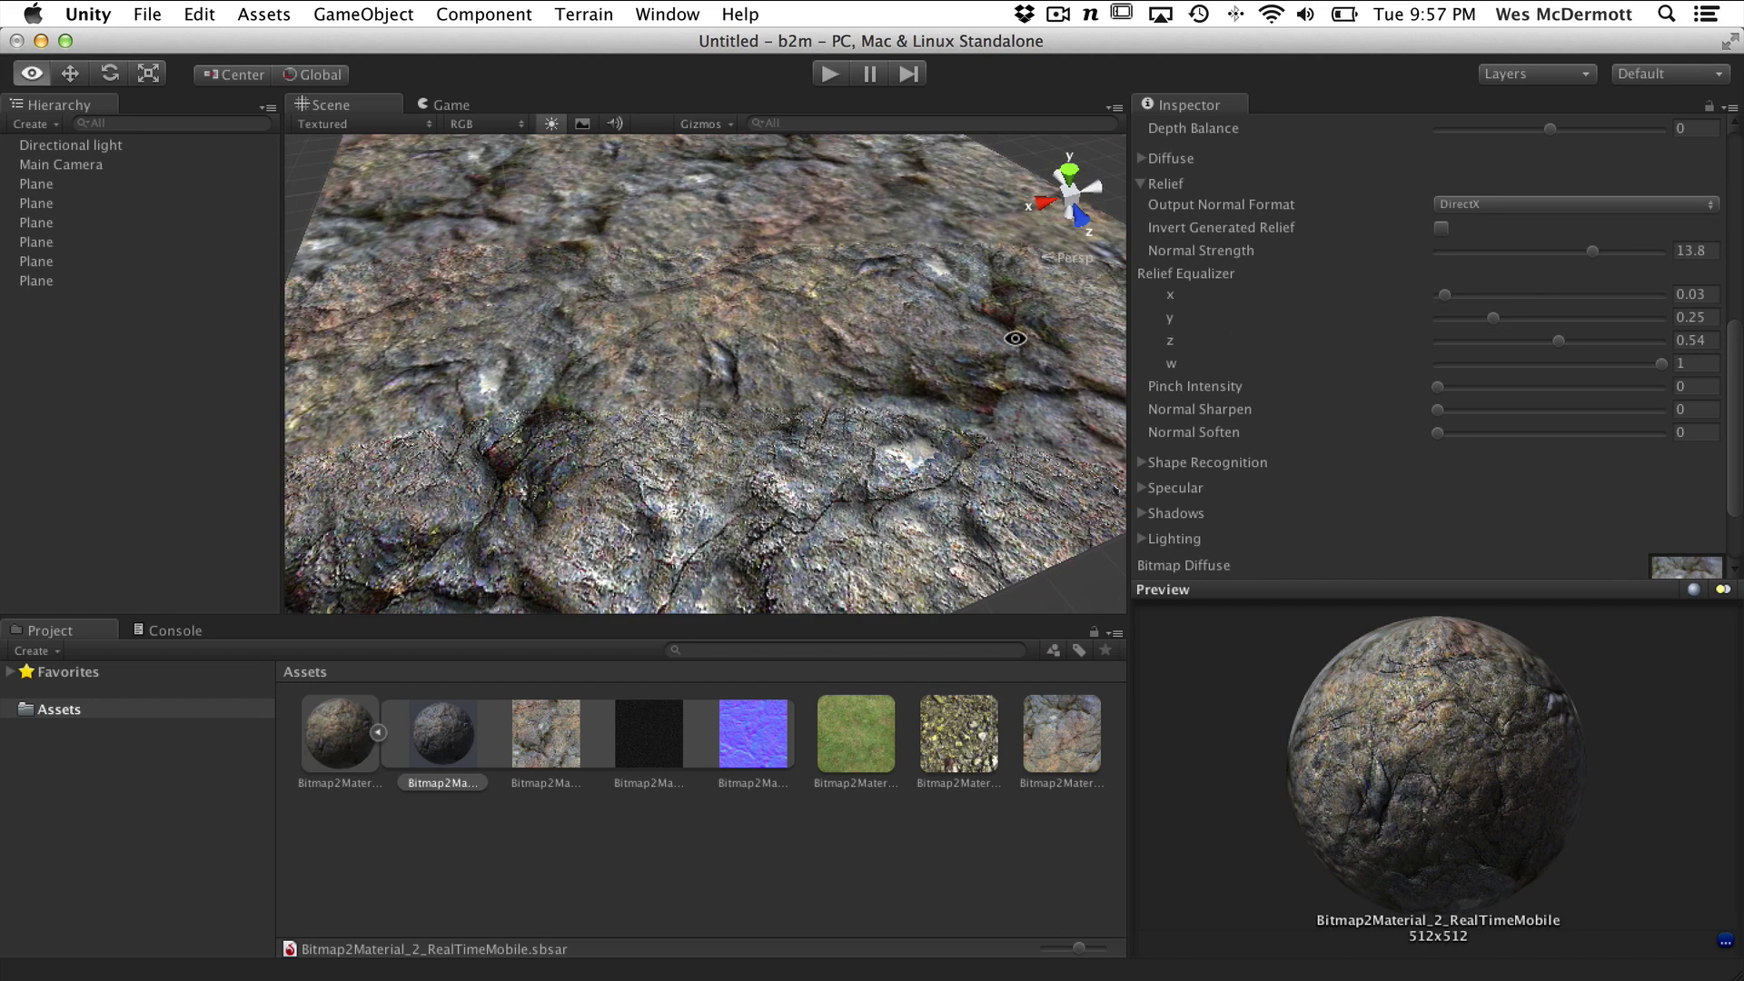
click(1439, 389)
drag(1438, 388, 1344, 409)
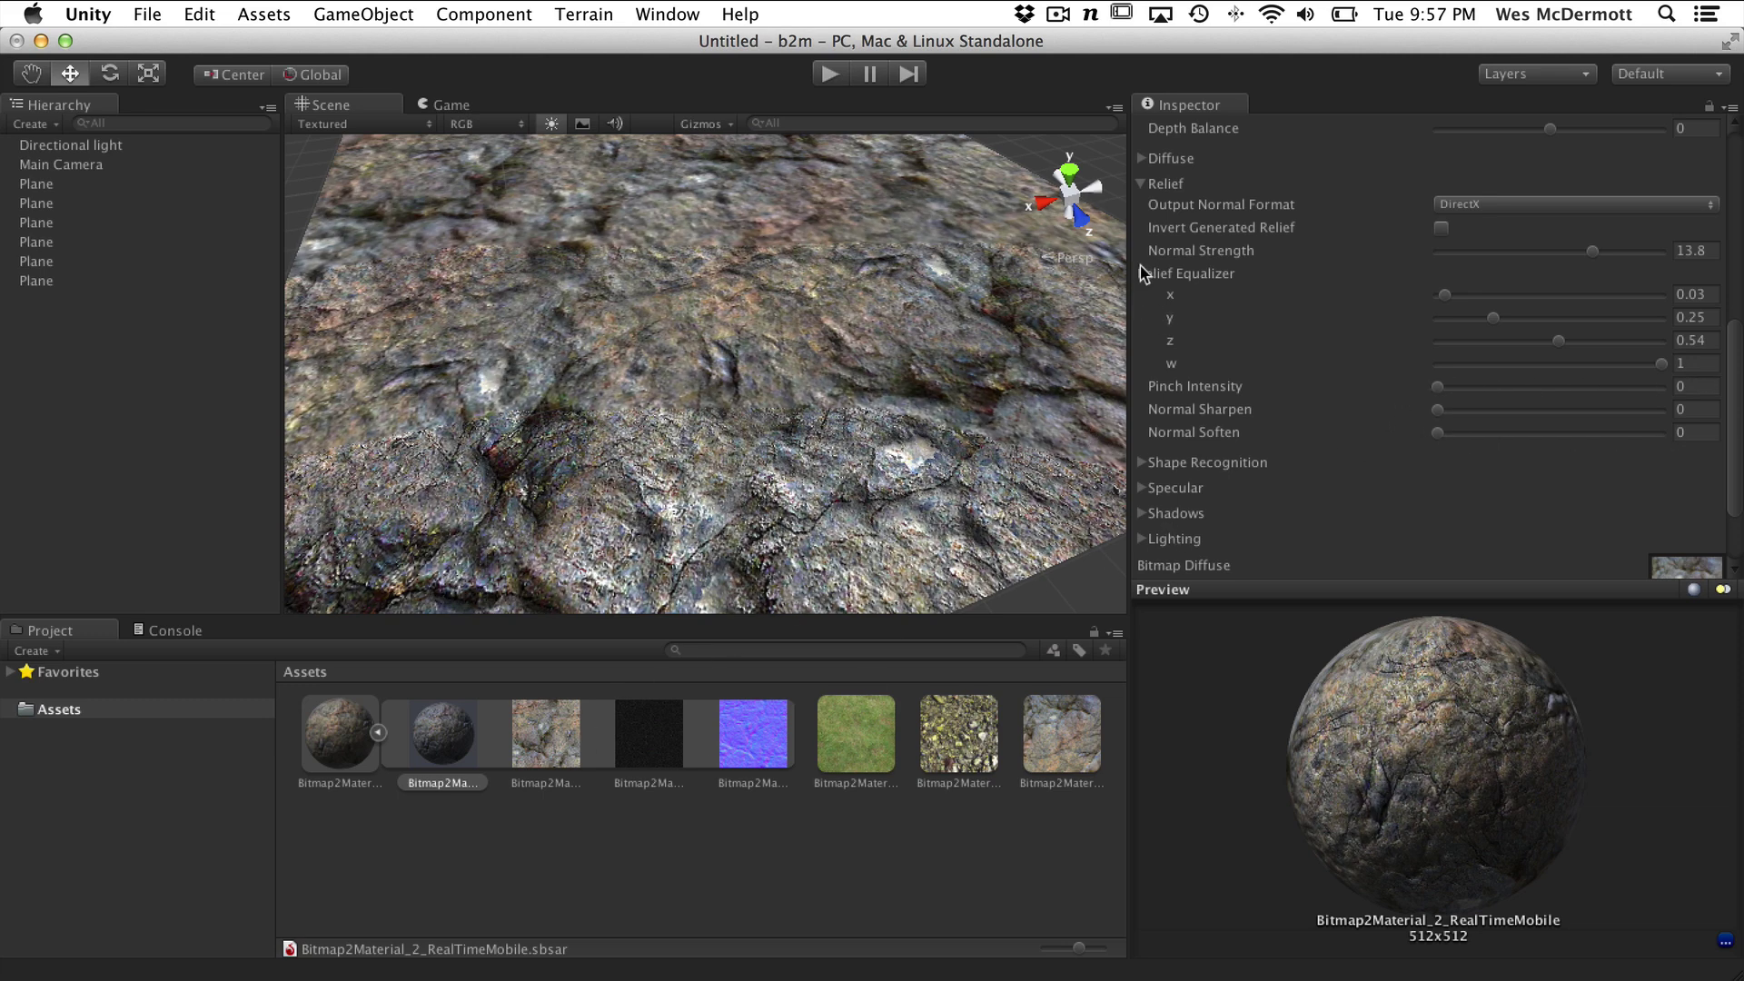
Show the Shape Recognition parameters, try out the Recognition Intensity, and collapse the group again
click(1140, 463)
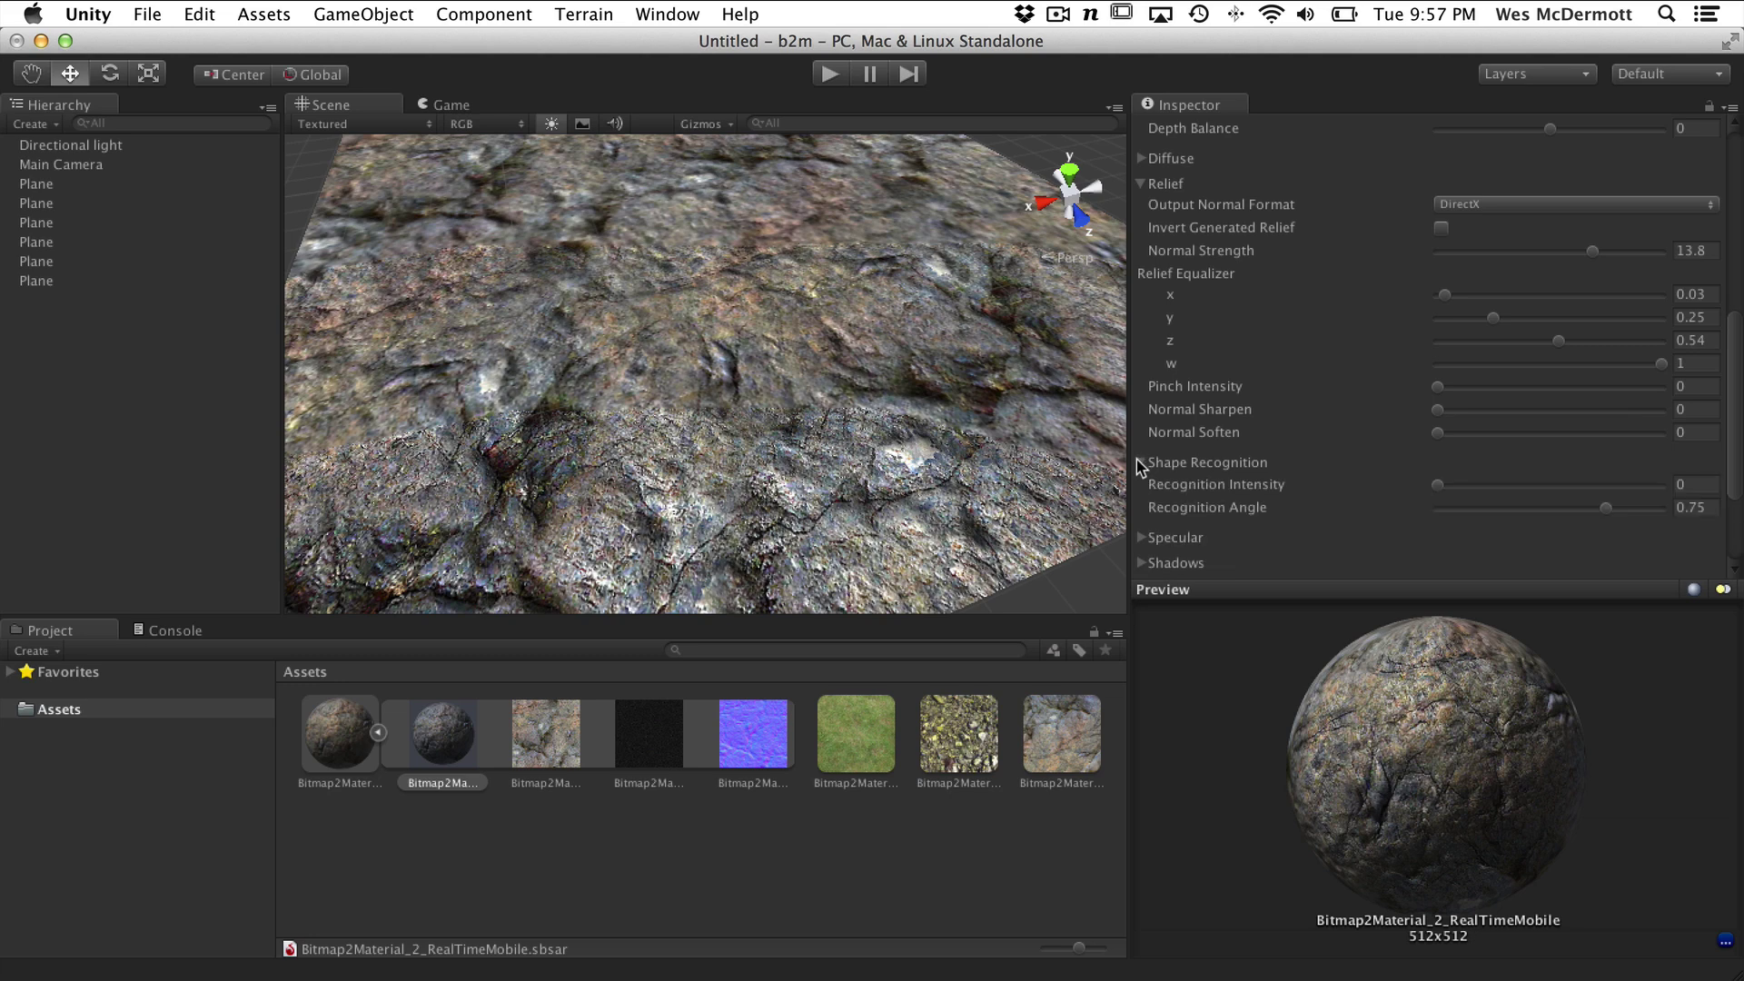
scroll(1737, 359, down, 5)
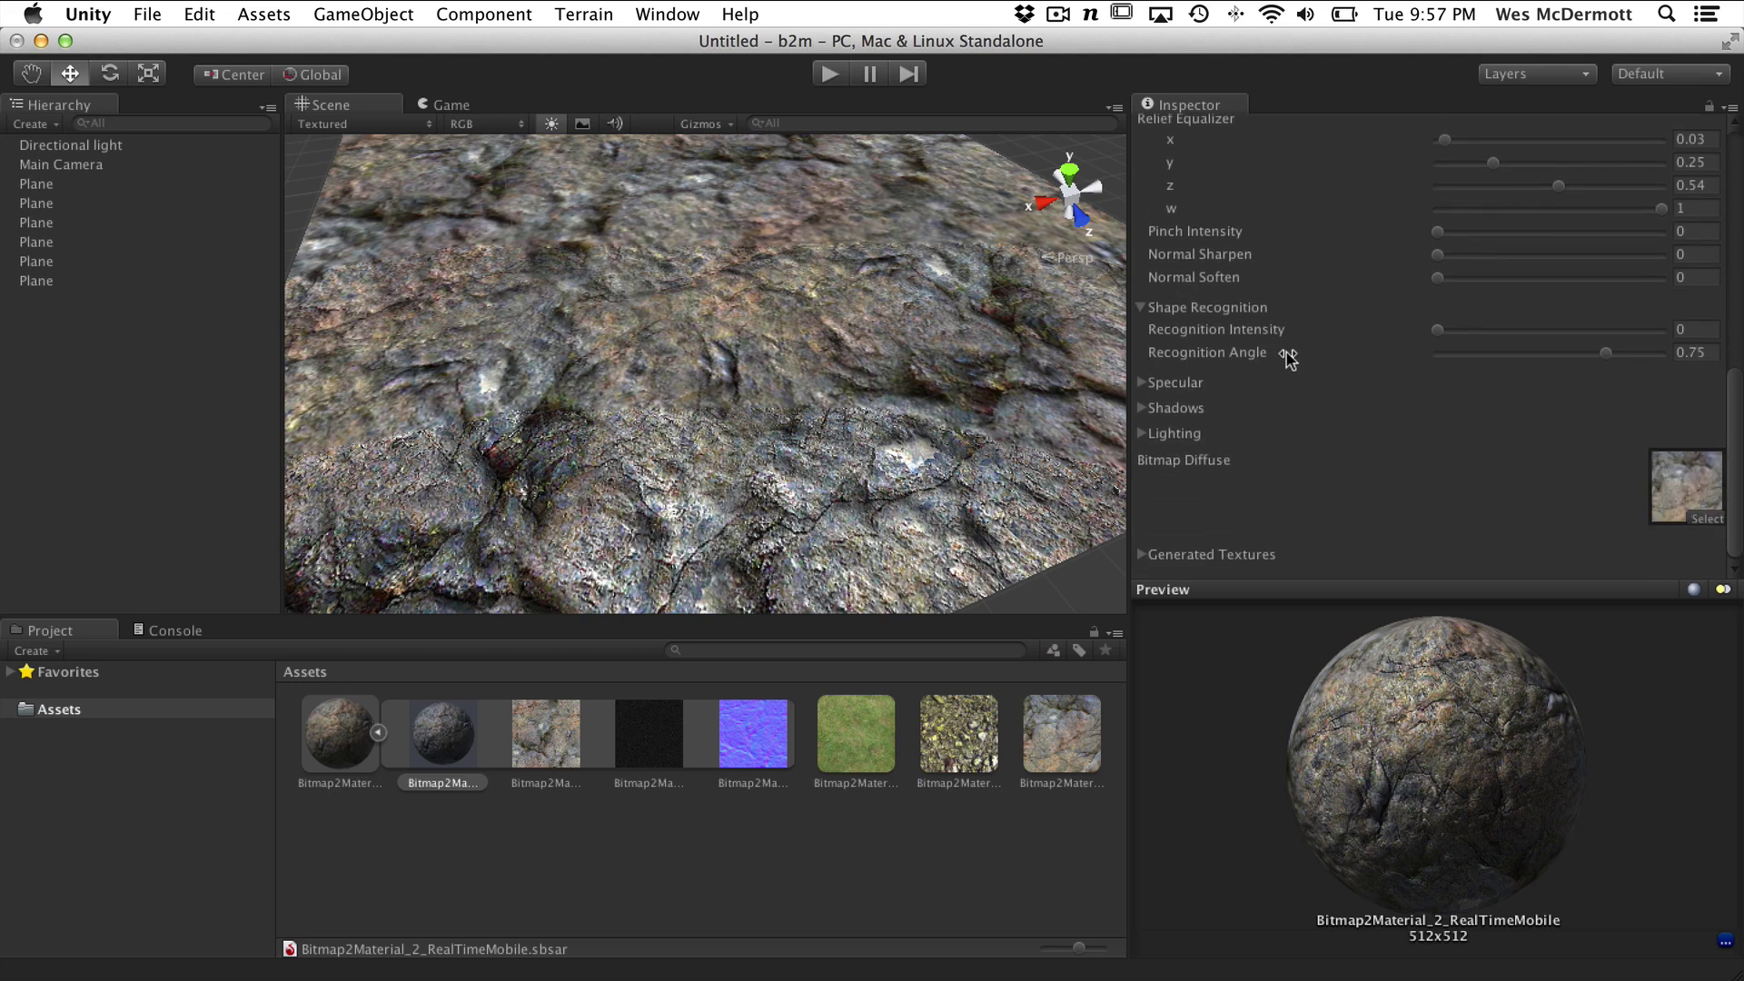
drag(1442, 329, 1456, 335)
drag(1446, 352, 1735, 368)
click(1140, 307)
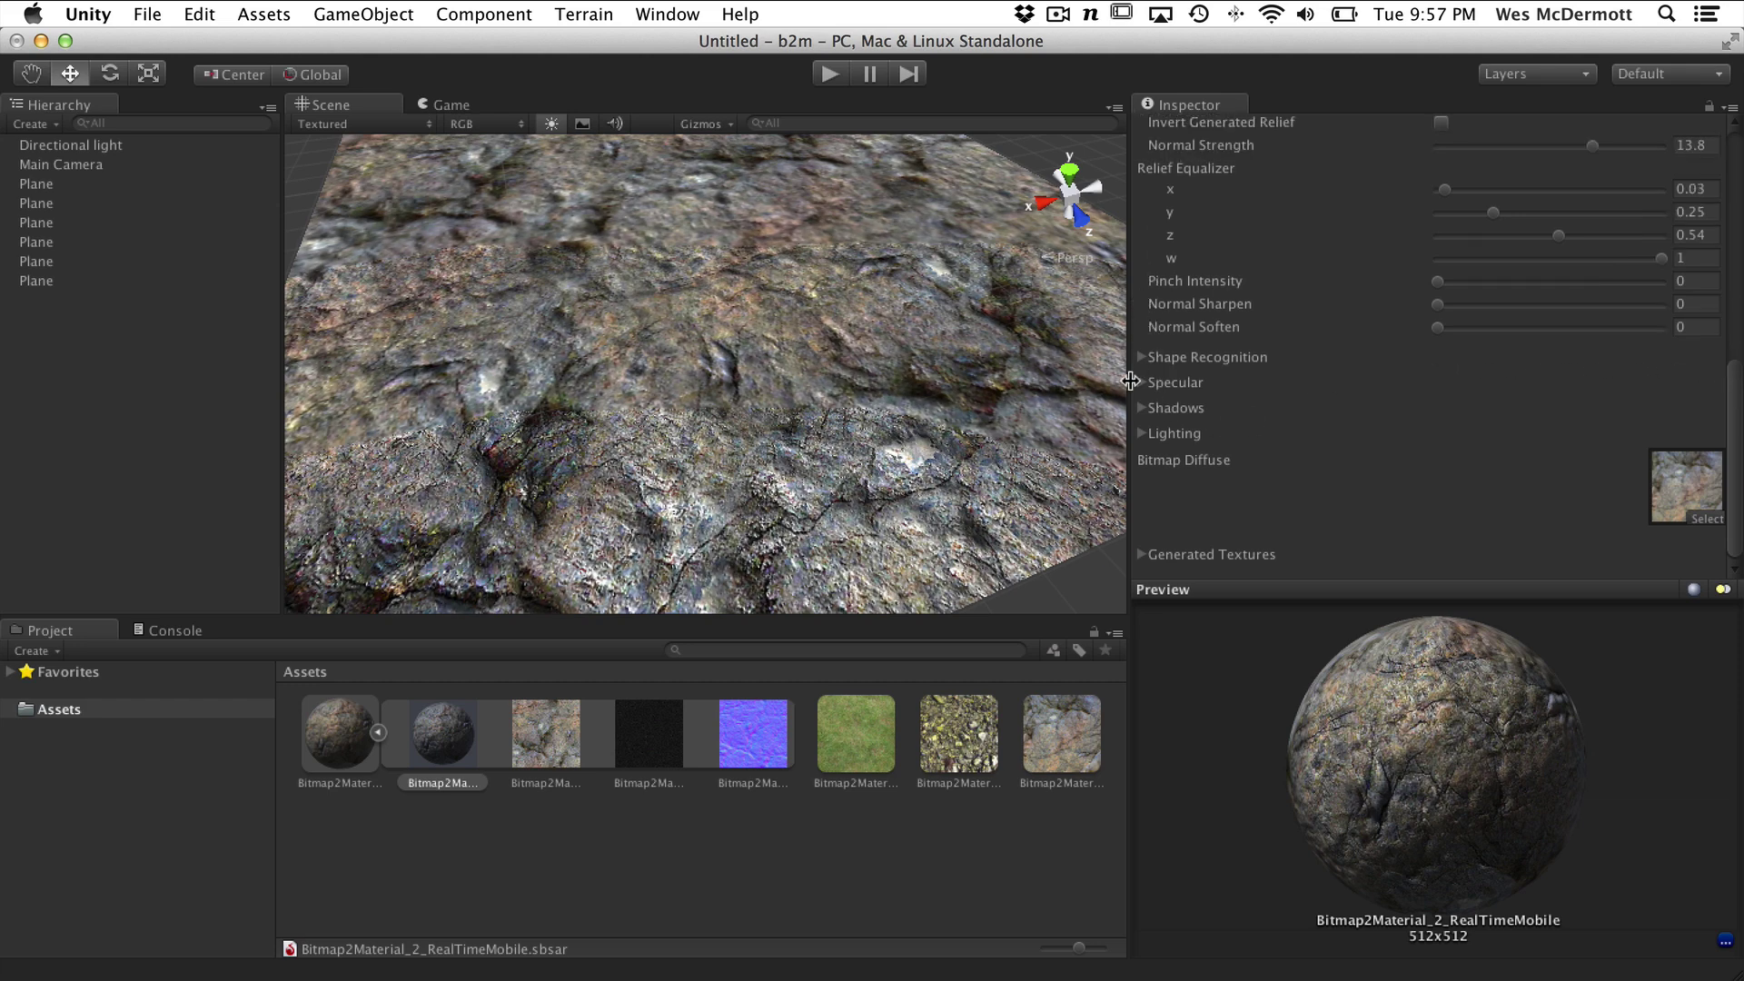
Show the Specular parameters and try a Specular Diffuse Influence of 0.914 on the material before returning it to 0
click(1141, 383)
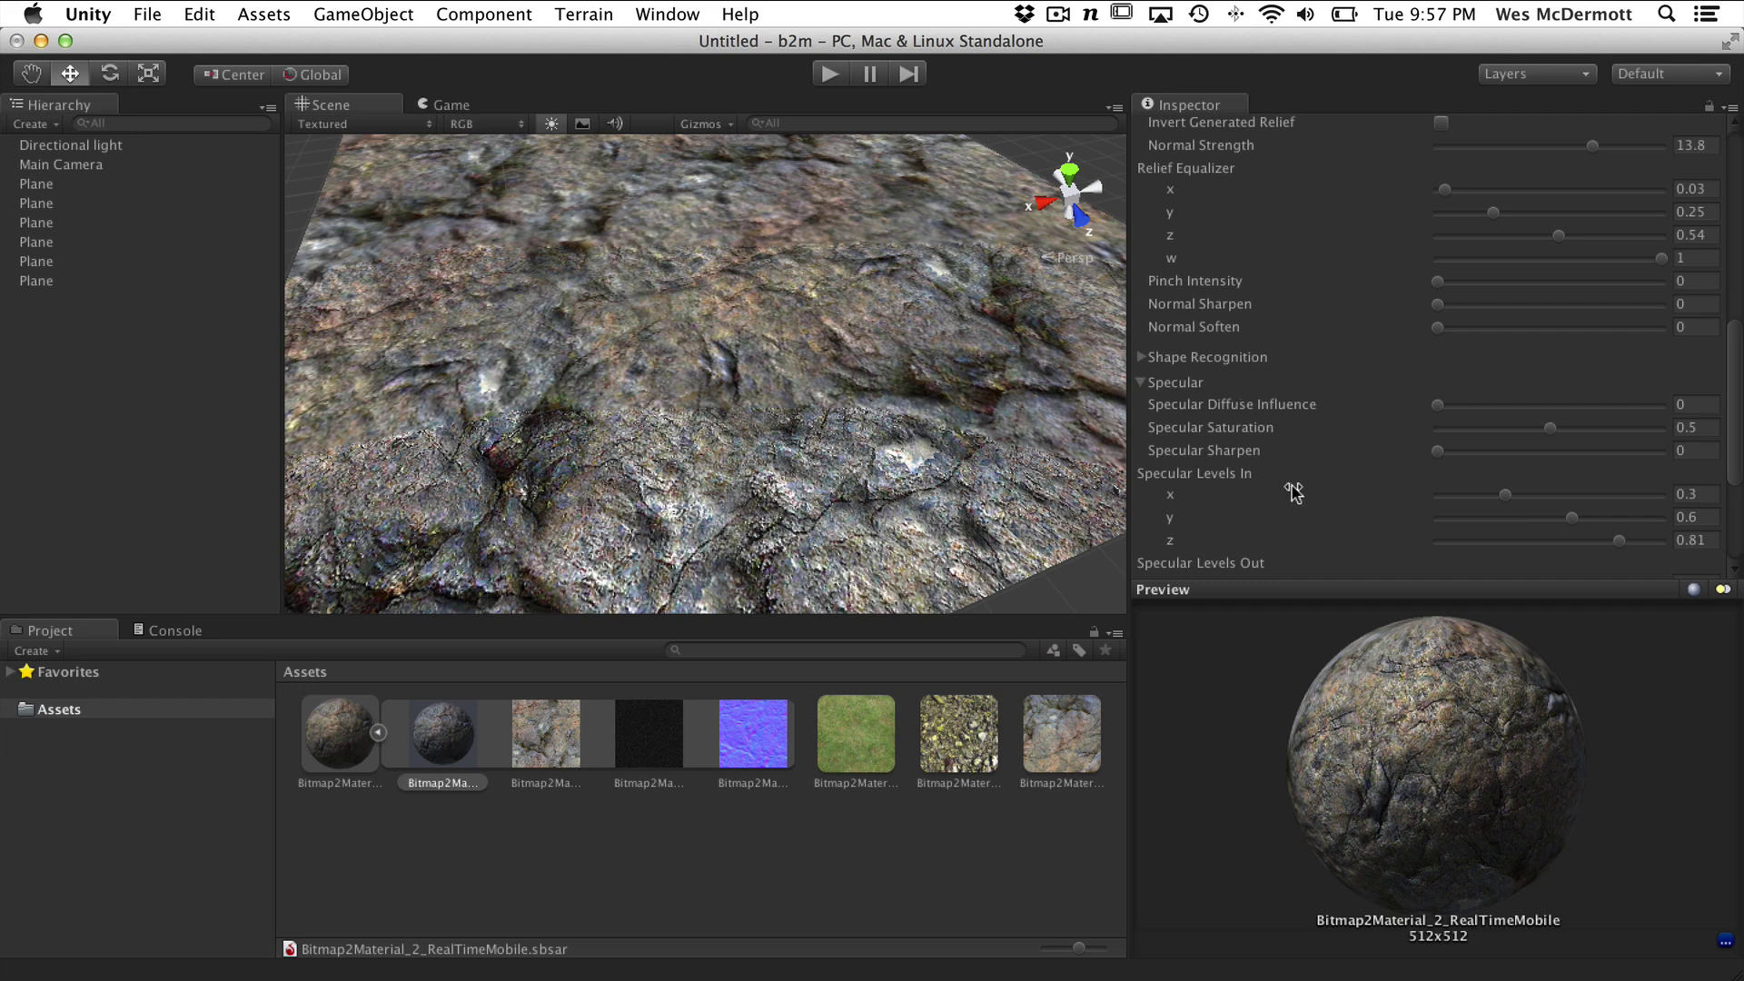
drag(1437, 406, 1641, 422)
drag(1511, 615, 1438, 793)
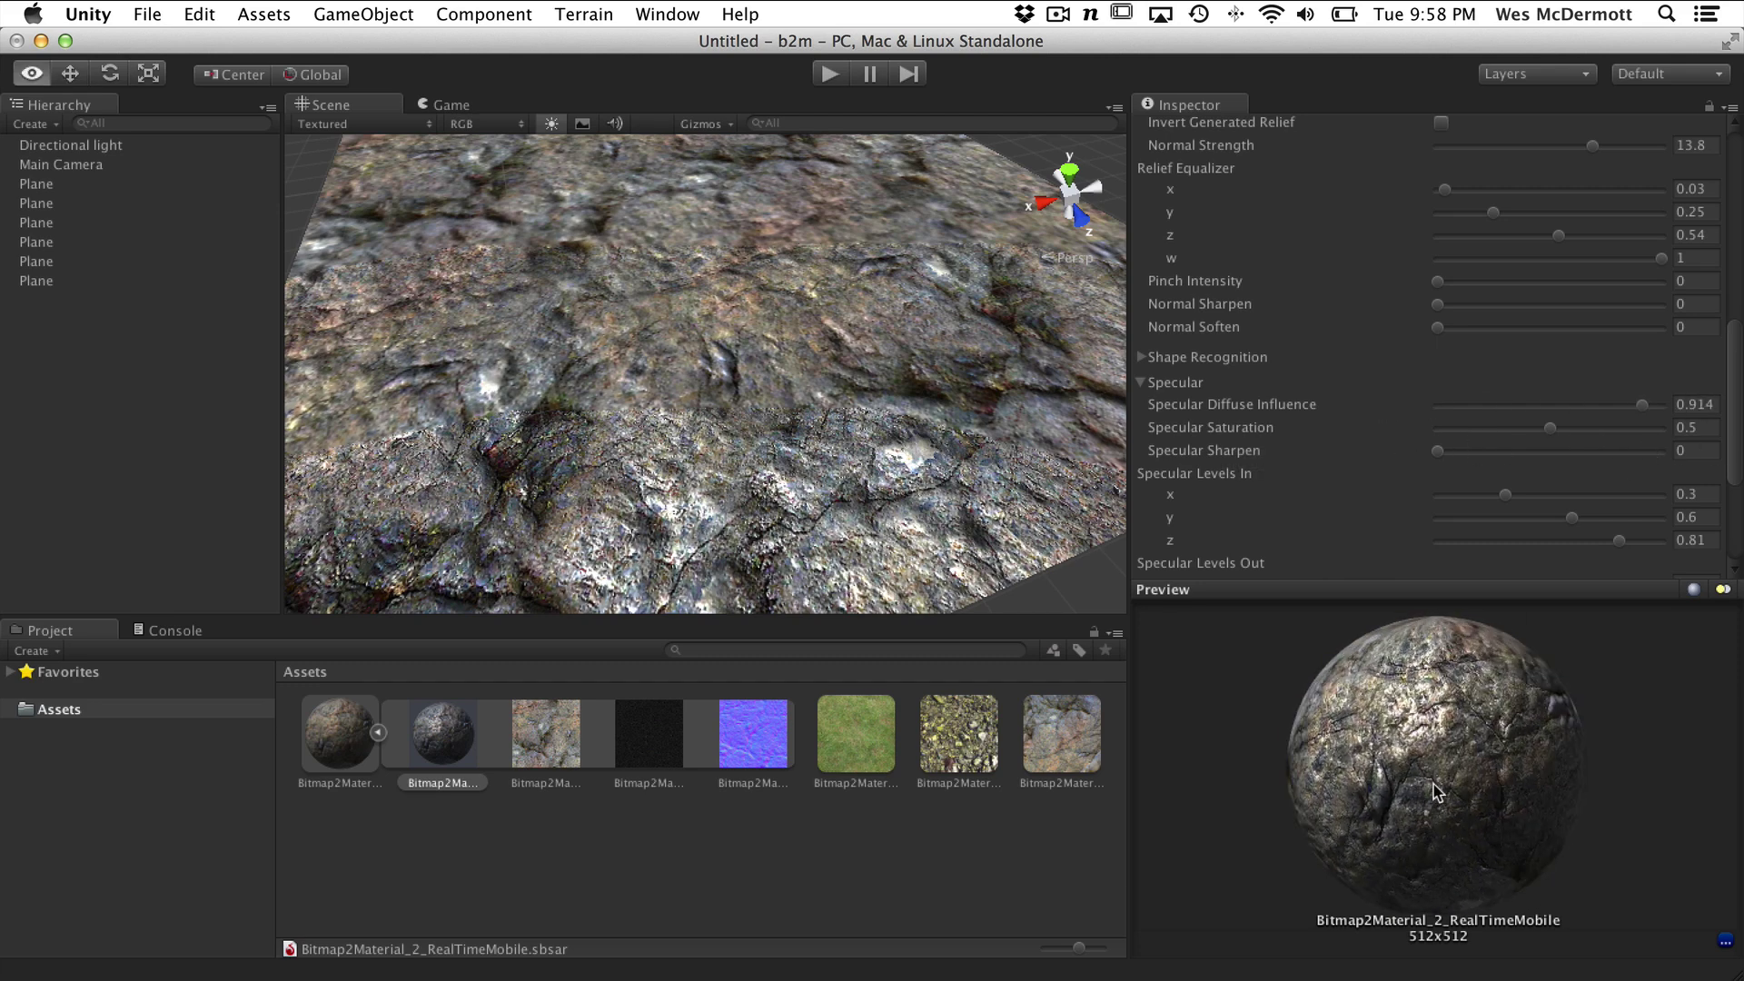
drag(1648, 414, 1304, 433)
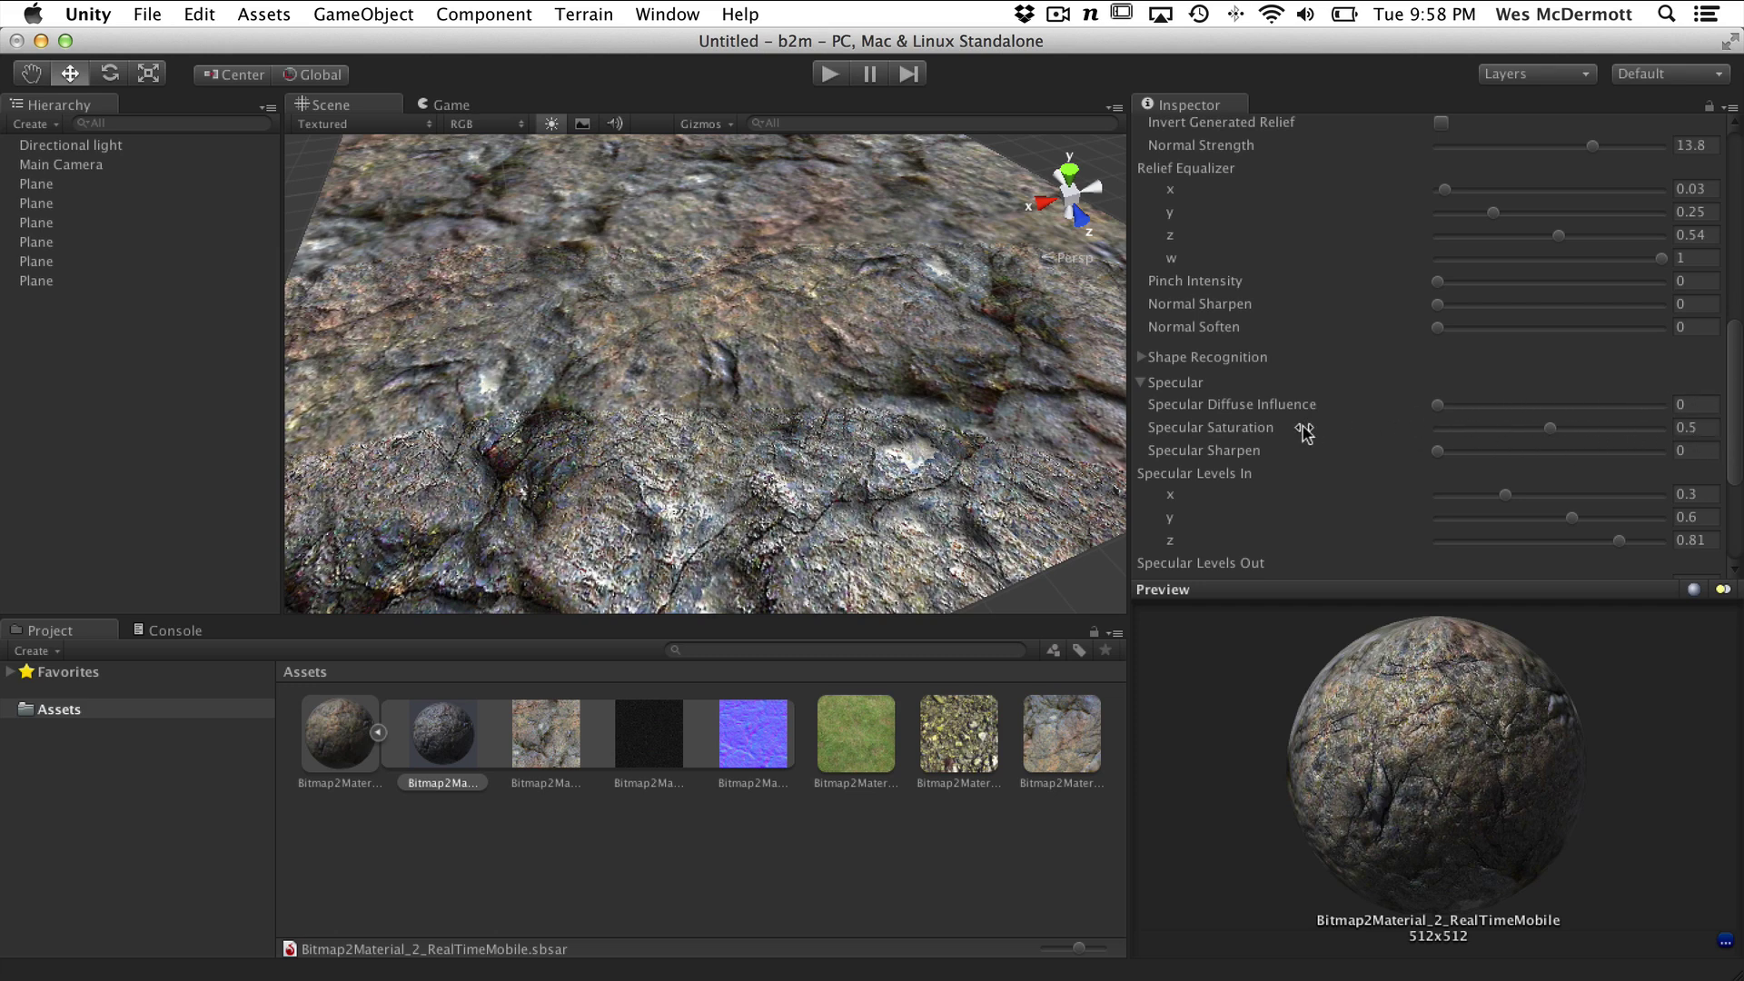
Set Specular Saturation to 0.684, Specular Sharpen to 0.049, and Specular Levels In to x 0.105 and y 0.595
drag(1549, 434, 1593, 441)
mouse_move(1421, 452)
mouse_down()
mouse_move(1610, 451)
mouse_move(1449, 459)
mouse_up()
scroll(1730, 401, down, 5)
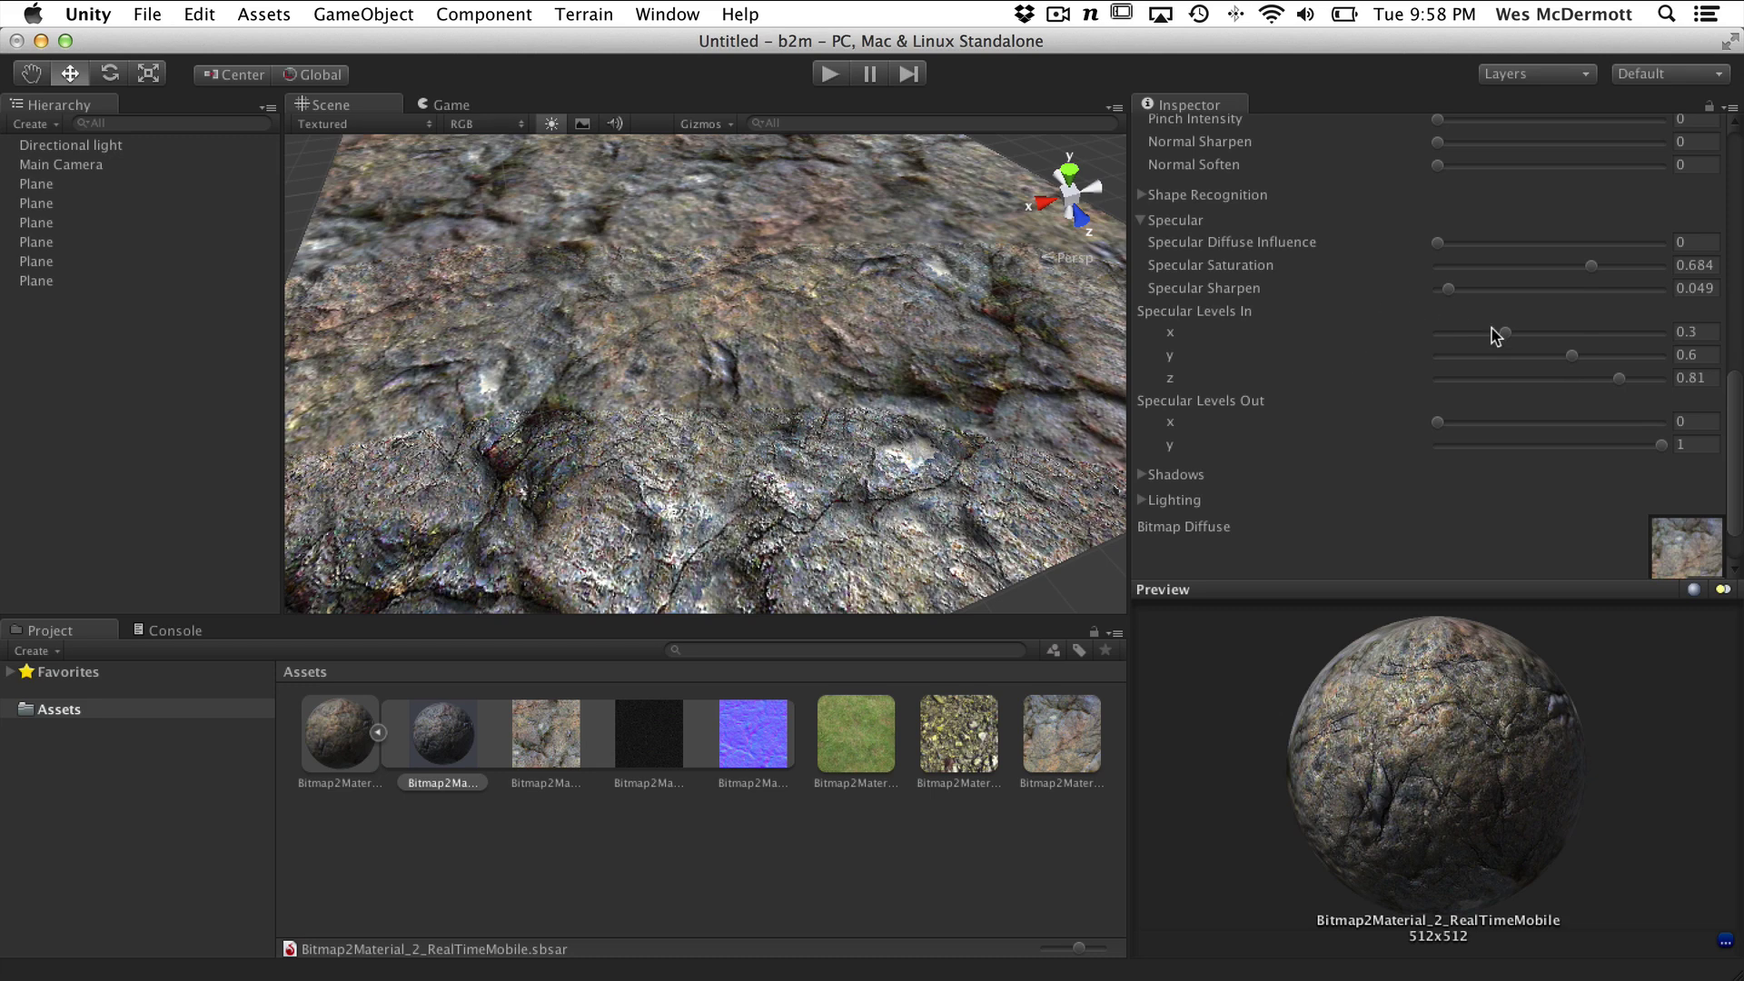
drag(1507, 338, 1466, 350)
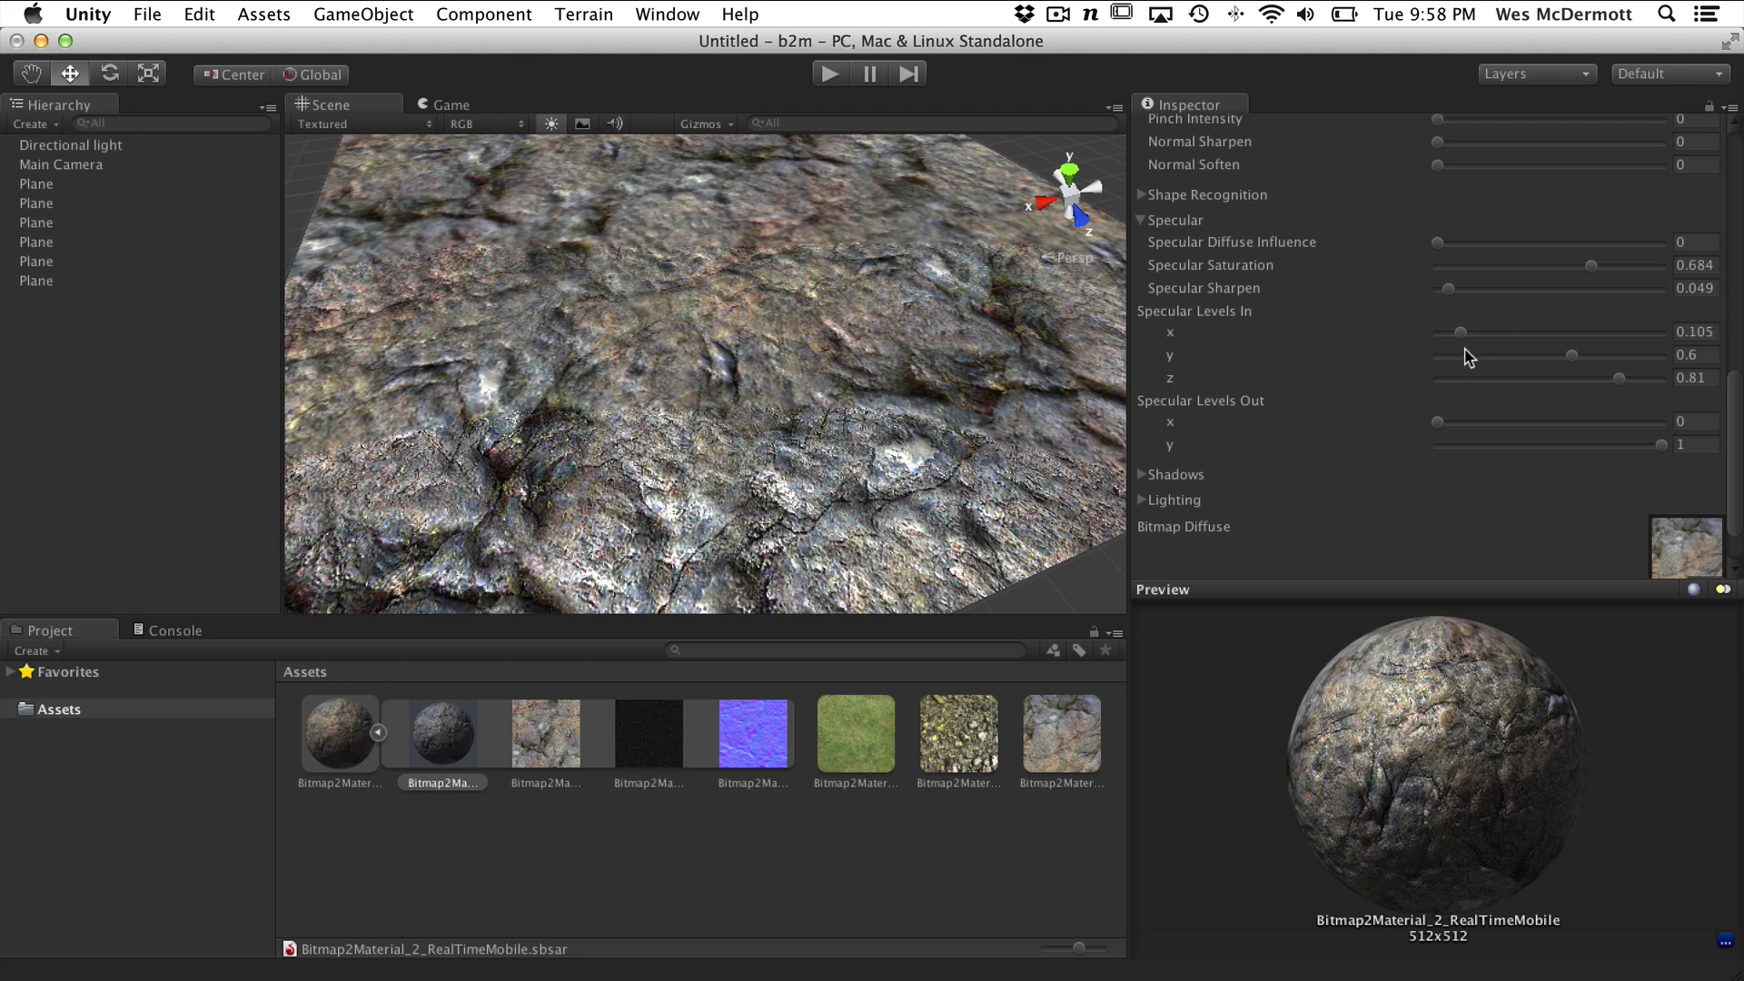
mouse_move(1574, 361)
mouse_down()
mouse_move(1544, 357)
mouse_move(1572, 362)
mouse_up()
Preview the generated Specular texture and return to the Specular parameters of the RealTimeMobile material
click(658, 741)
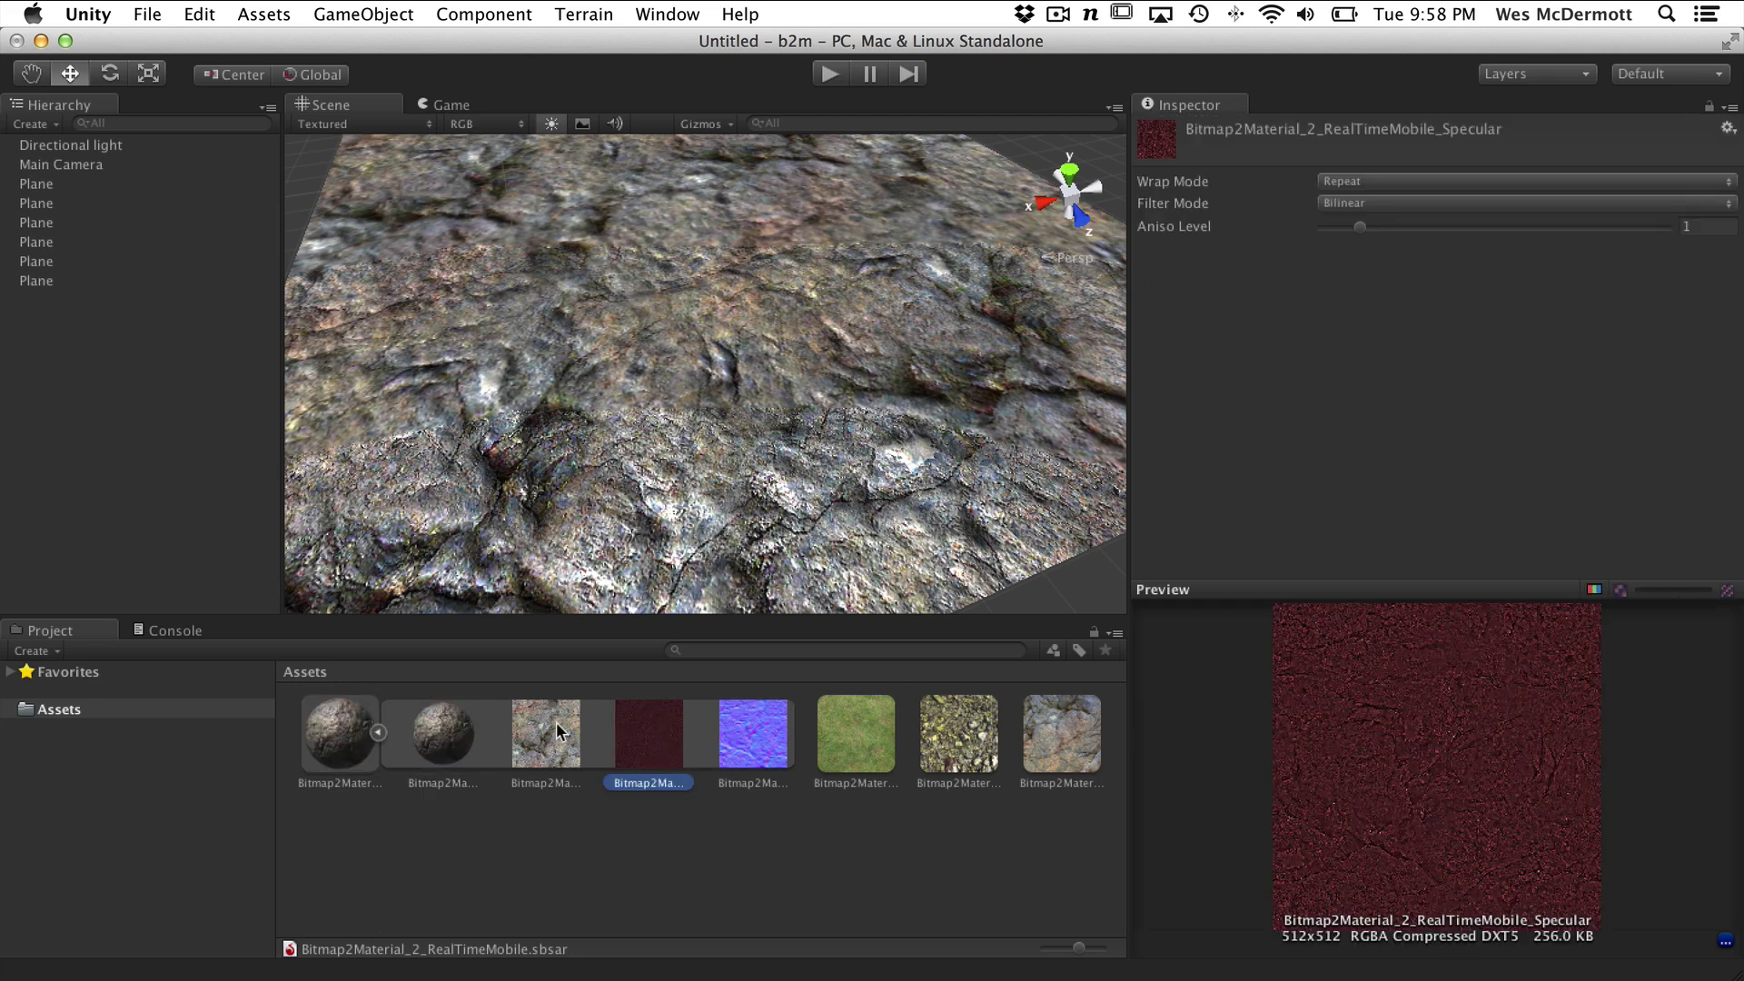
click(428, 731)
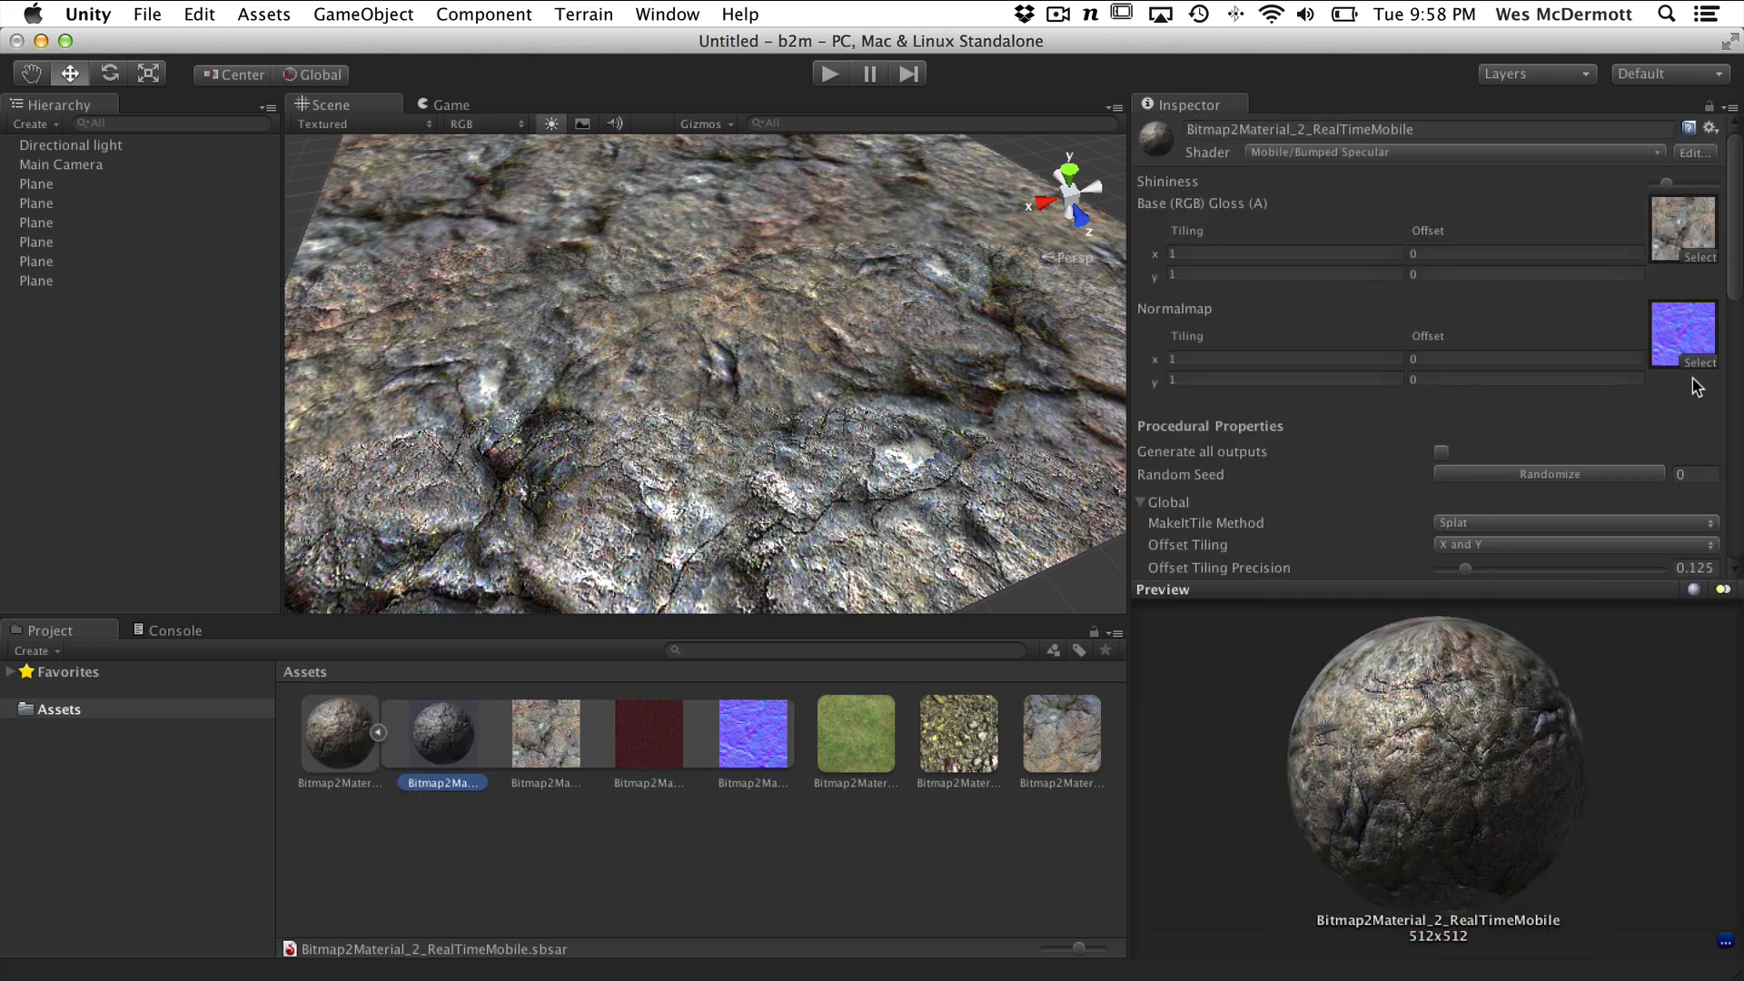
drag(1732, 304, 1734, 549)
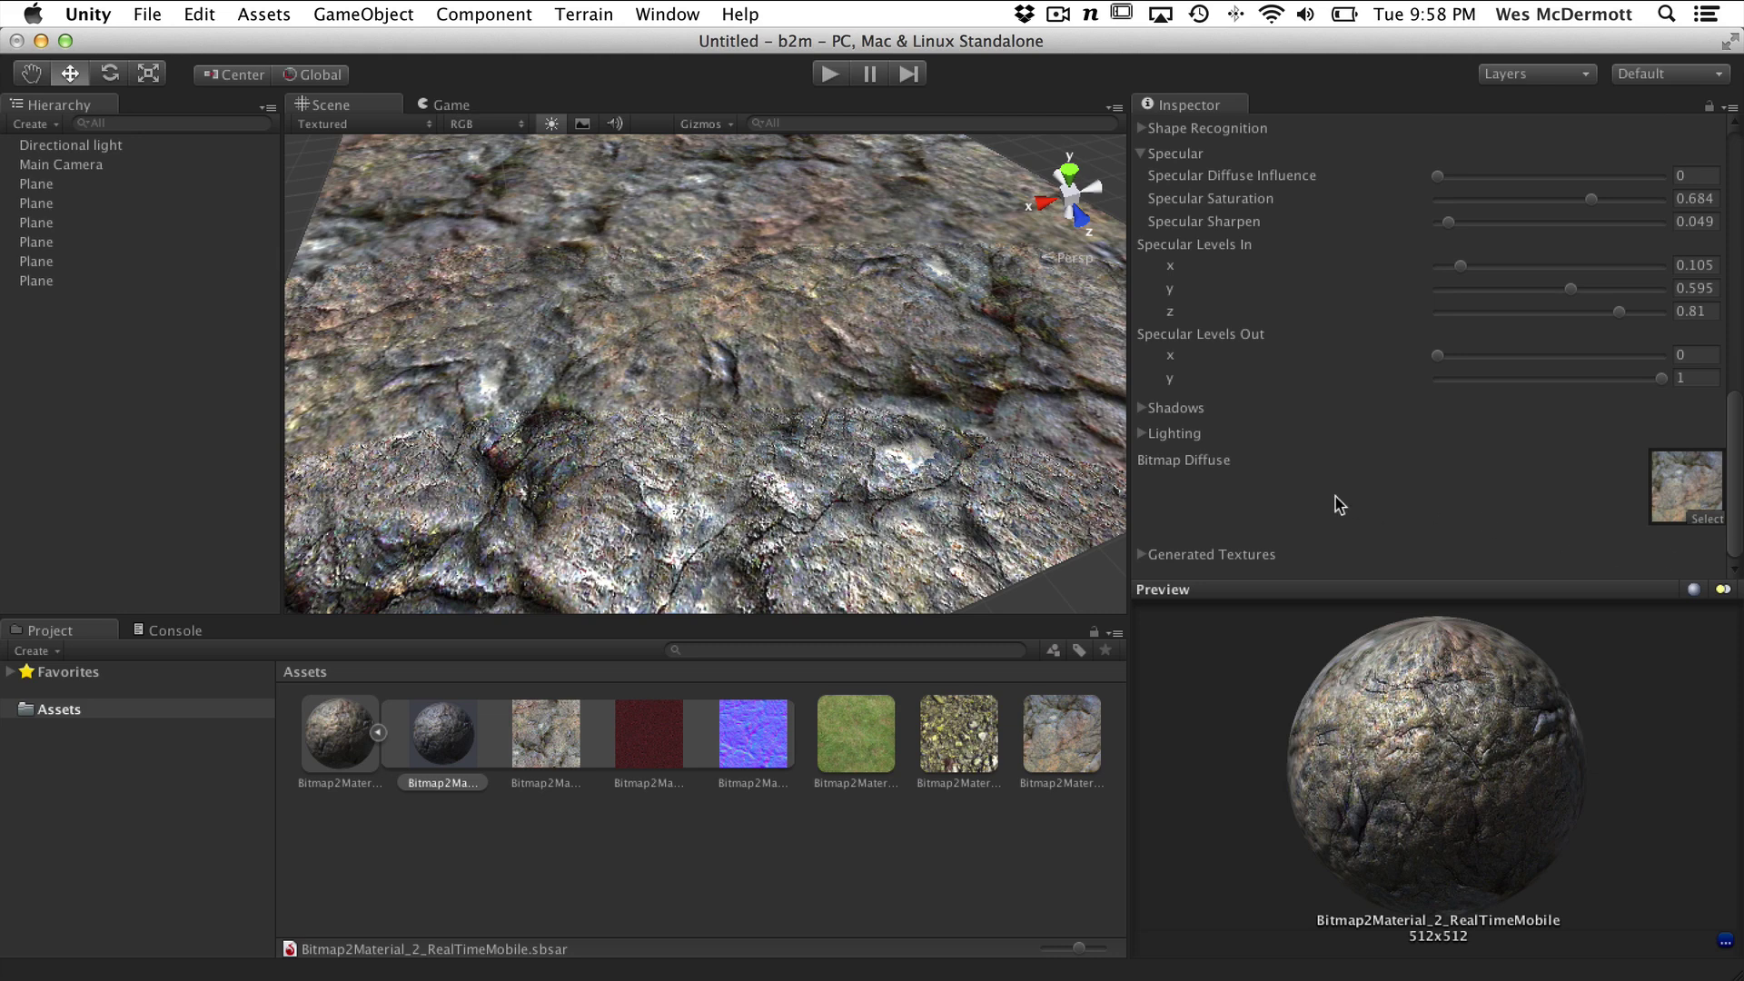
Show the material's Lighting parameters and try out the Light Equalizer
click(1141, 434)
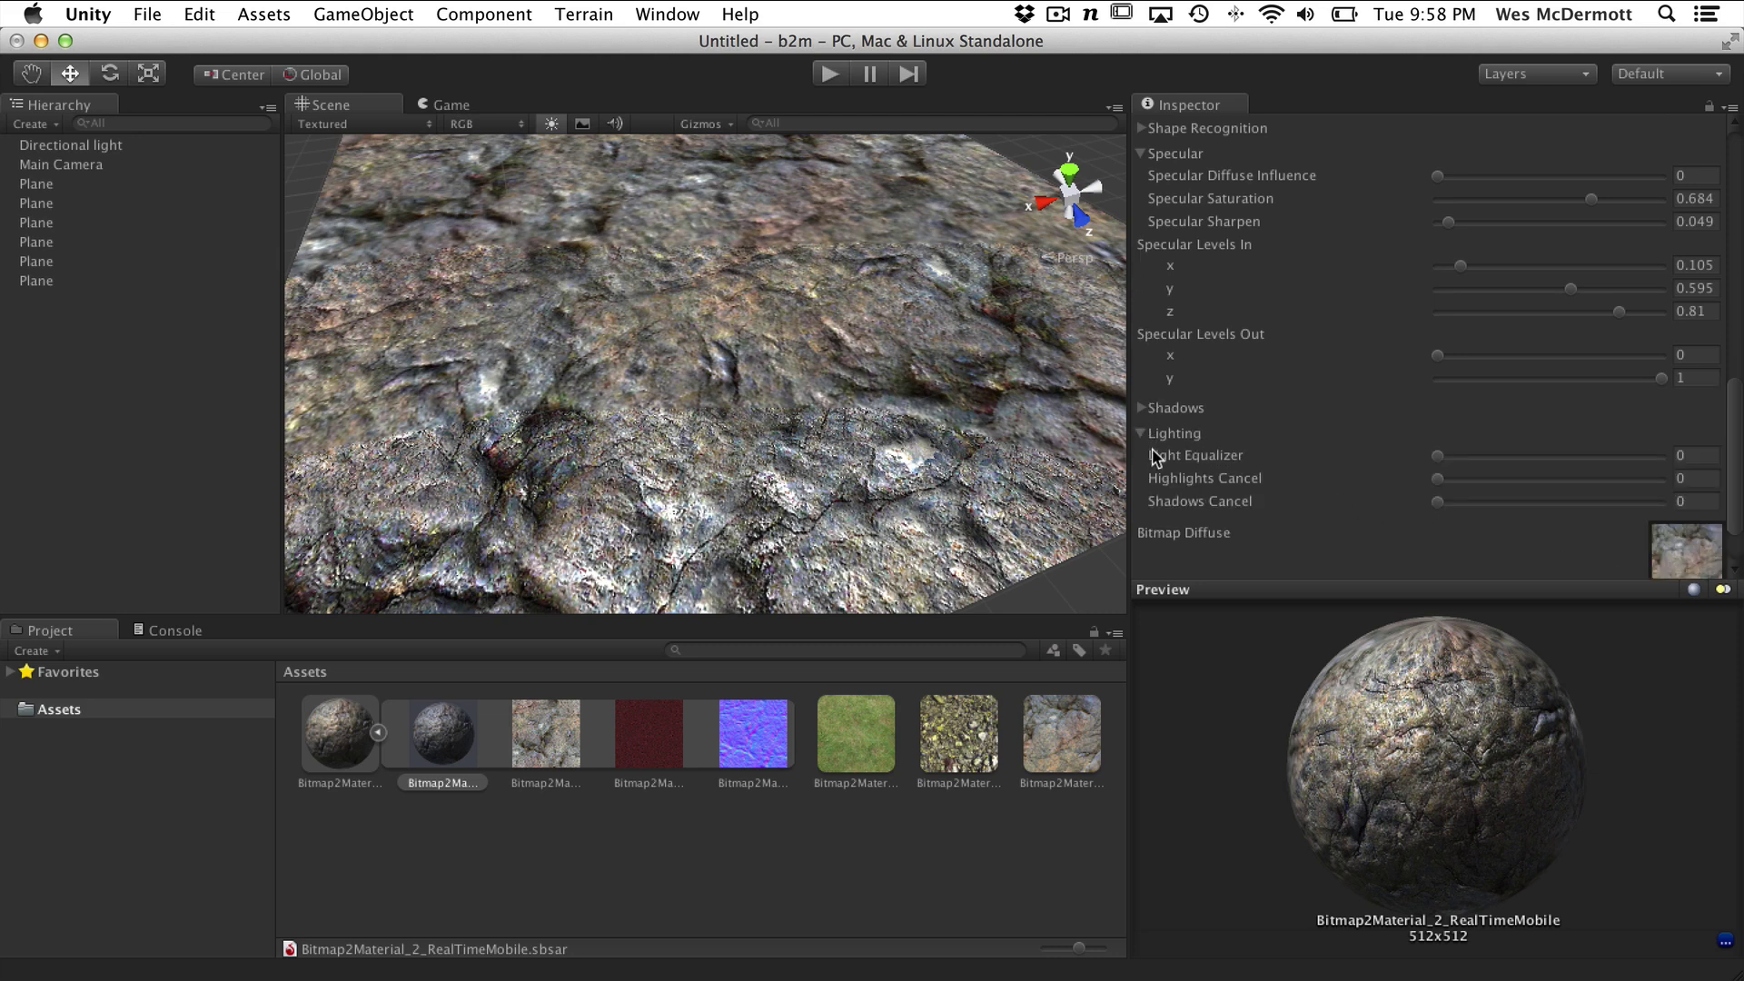
drag(1729, 419, 1728, 447)
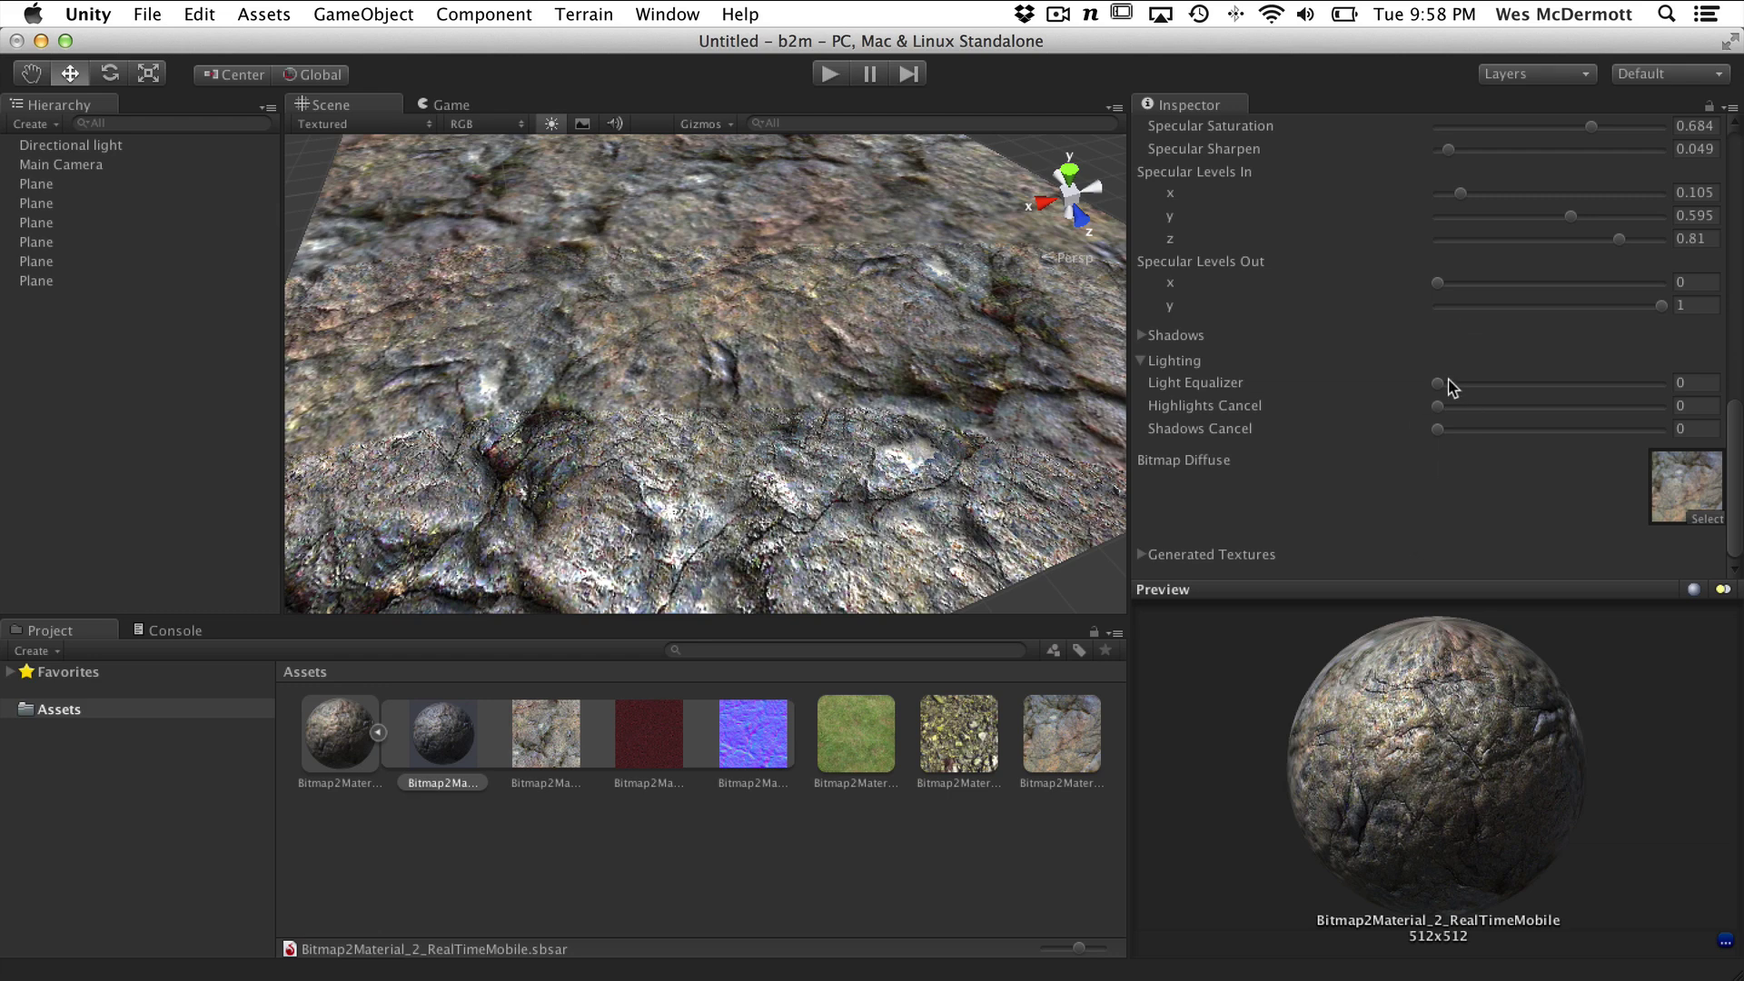
drag(1439, 383, 1405, 445)
Show the material's Generated Textures and preview its Diffuse, Specular and Normal maps one after another
mouse_move(1737, 435)
mouse_down()
mouse_move(1725, 242)
mouse_move(1736, 440)
mouse_up()
click(1139, 555)
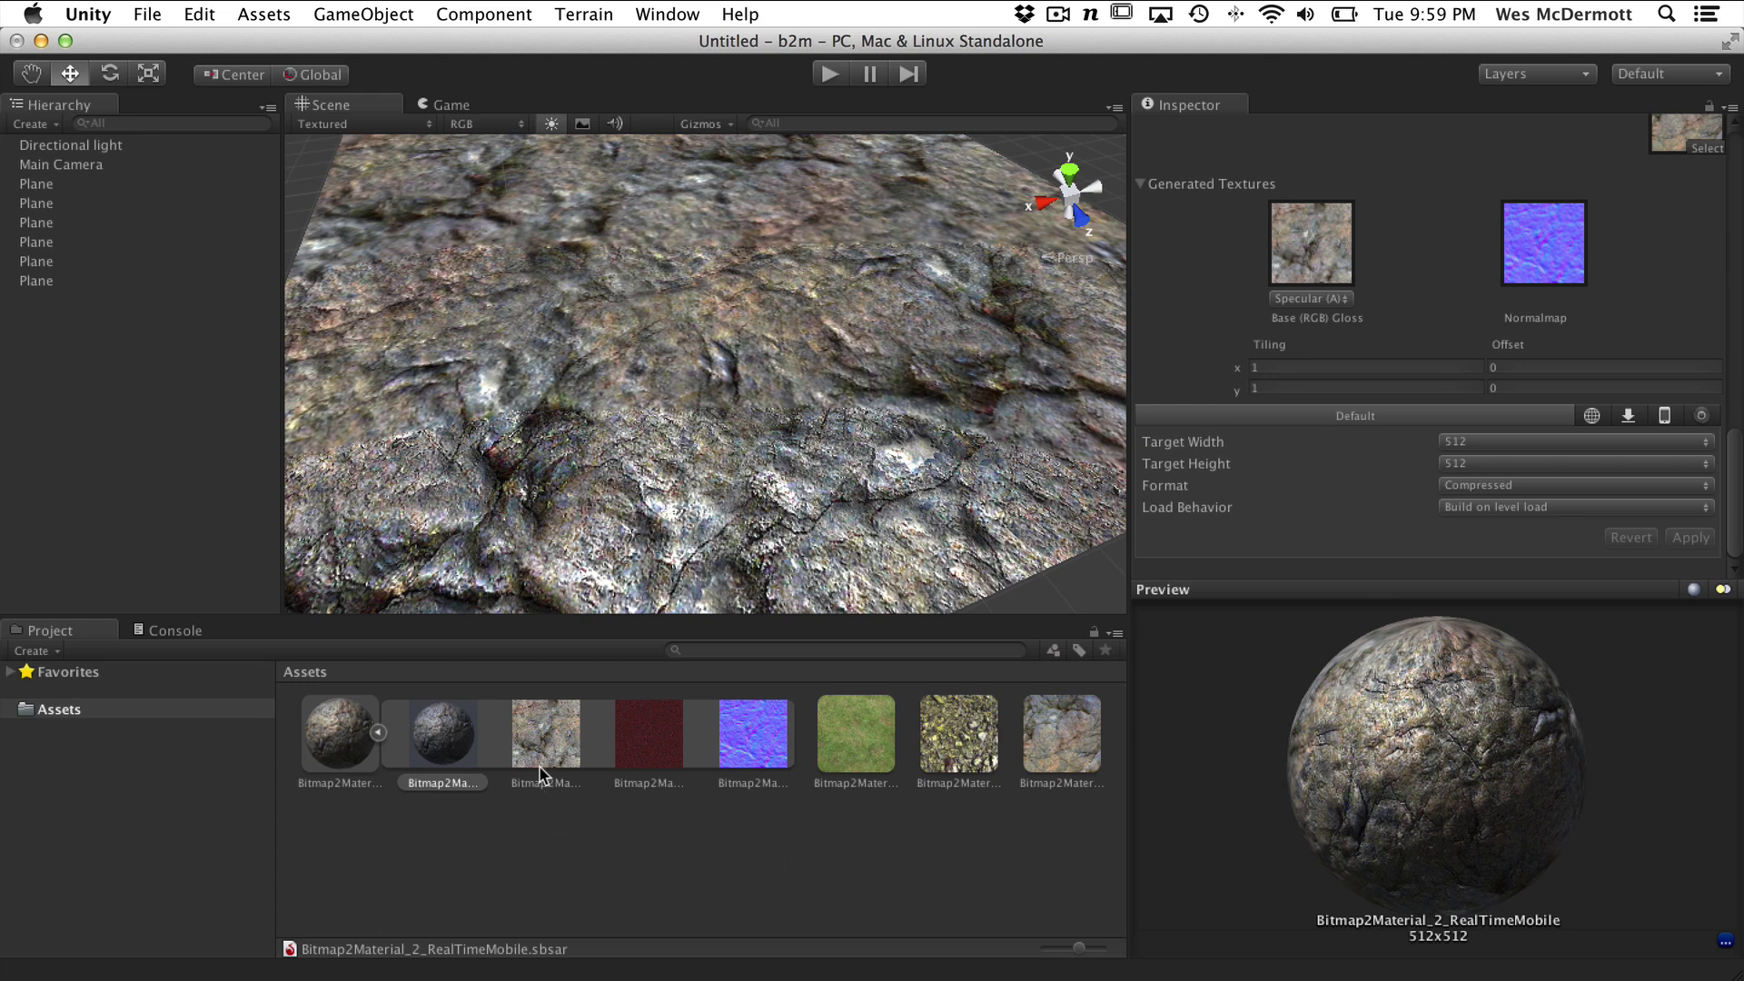
click(543, 721)
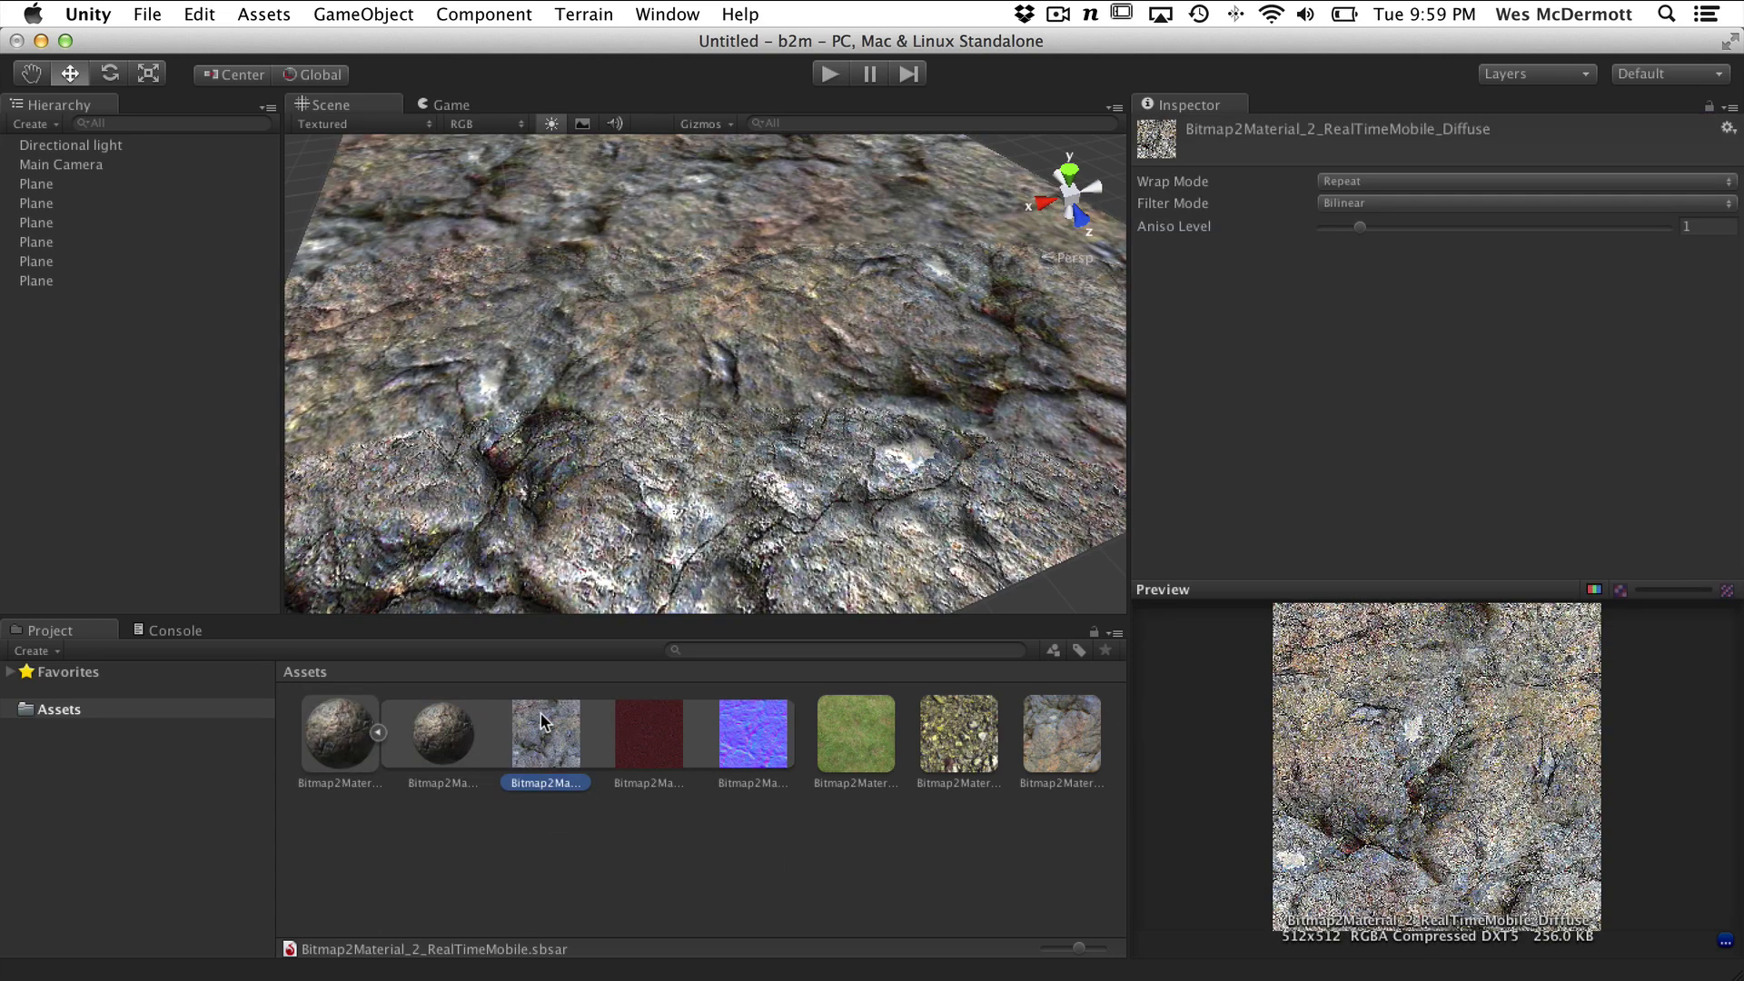
click(666, 726)
click(764, 741)
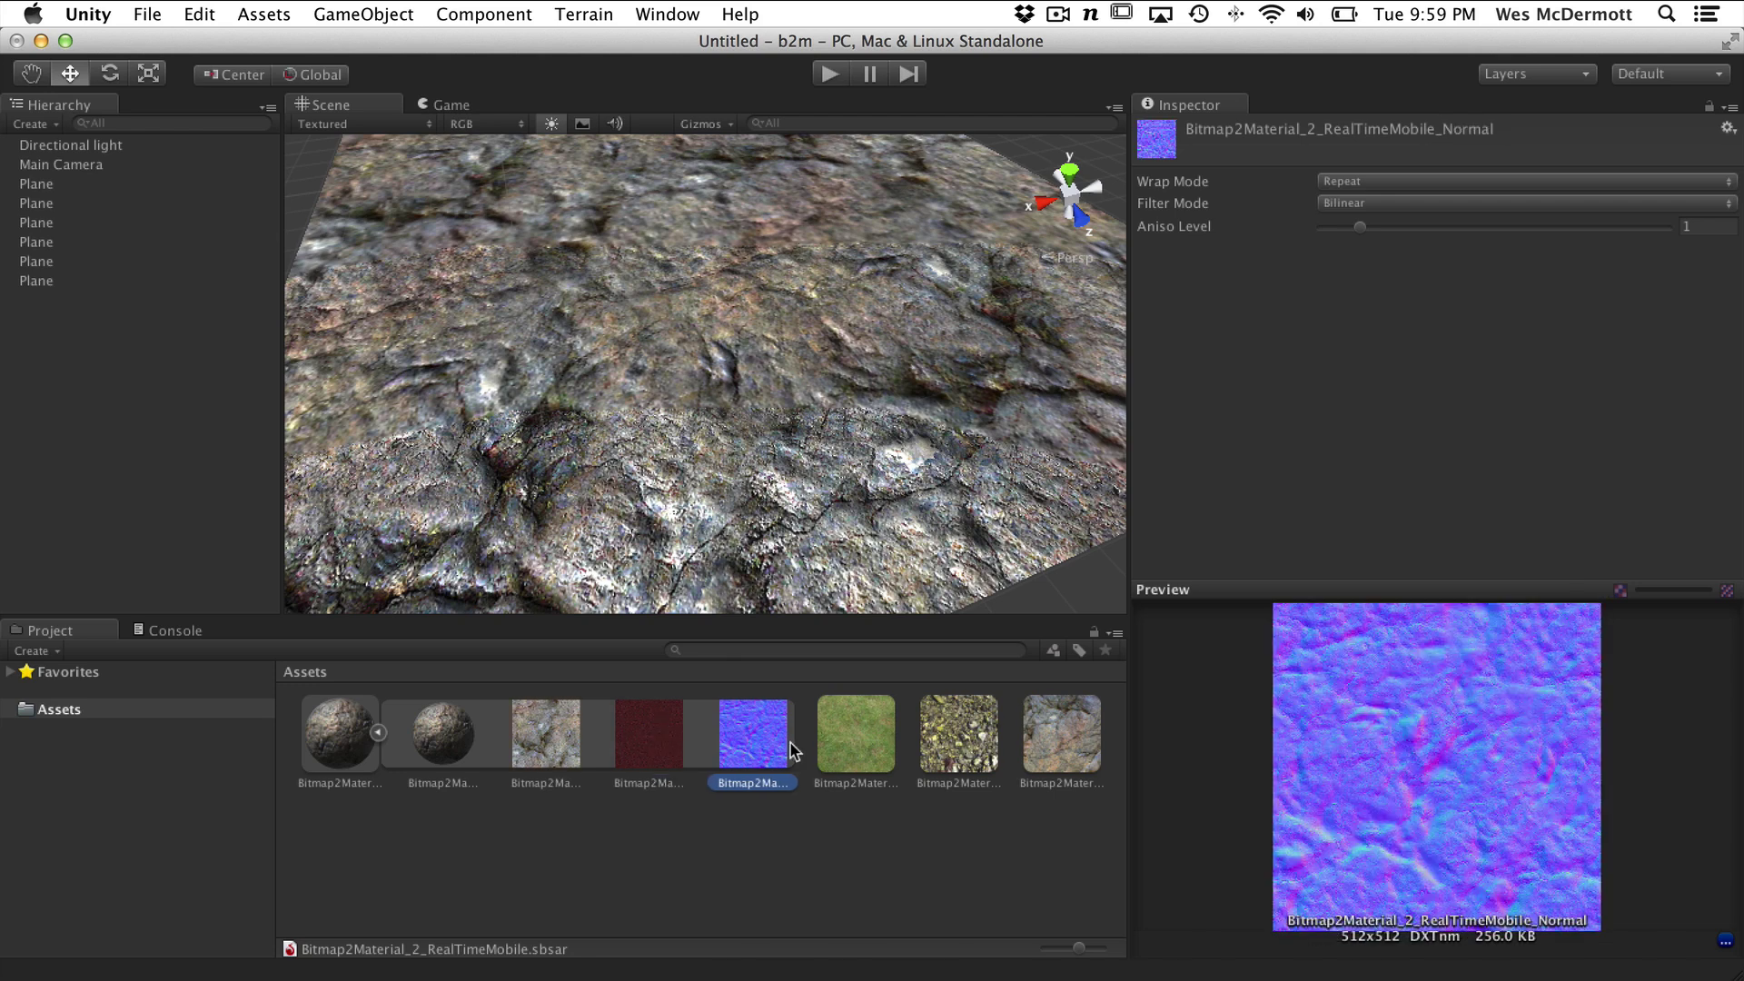
click(534, 737)
Reselect the RealTimeMobile material and view the alpha source options of its Base (RGB) Gloss texture, keeping Specular (A)
key(Left)
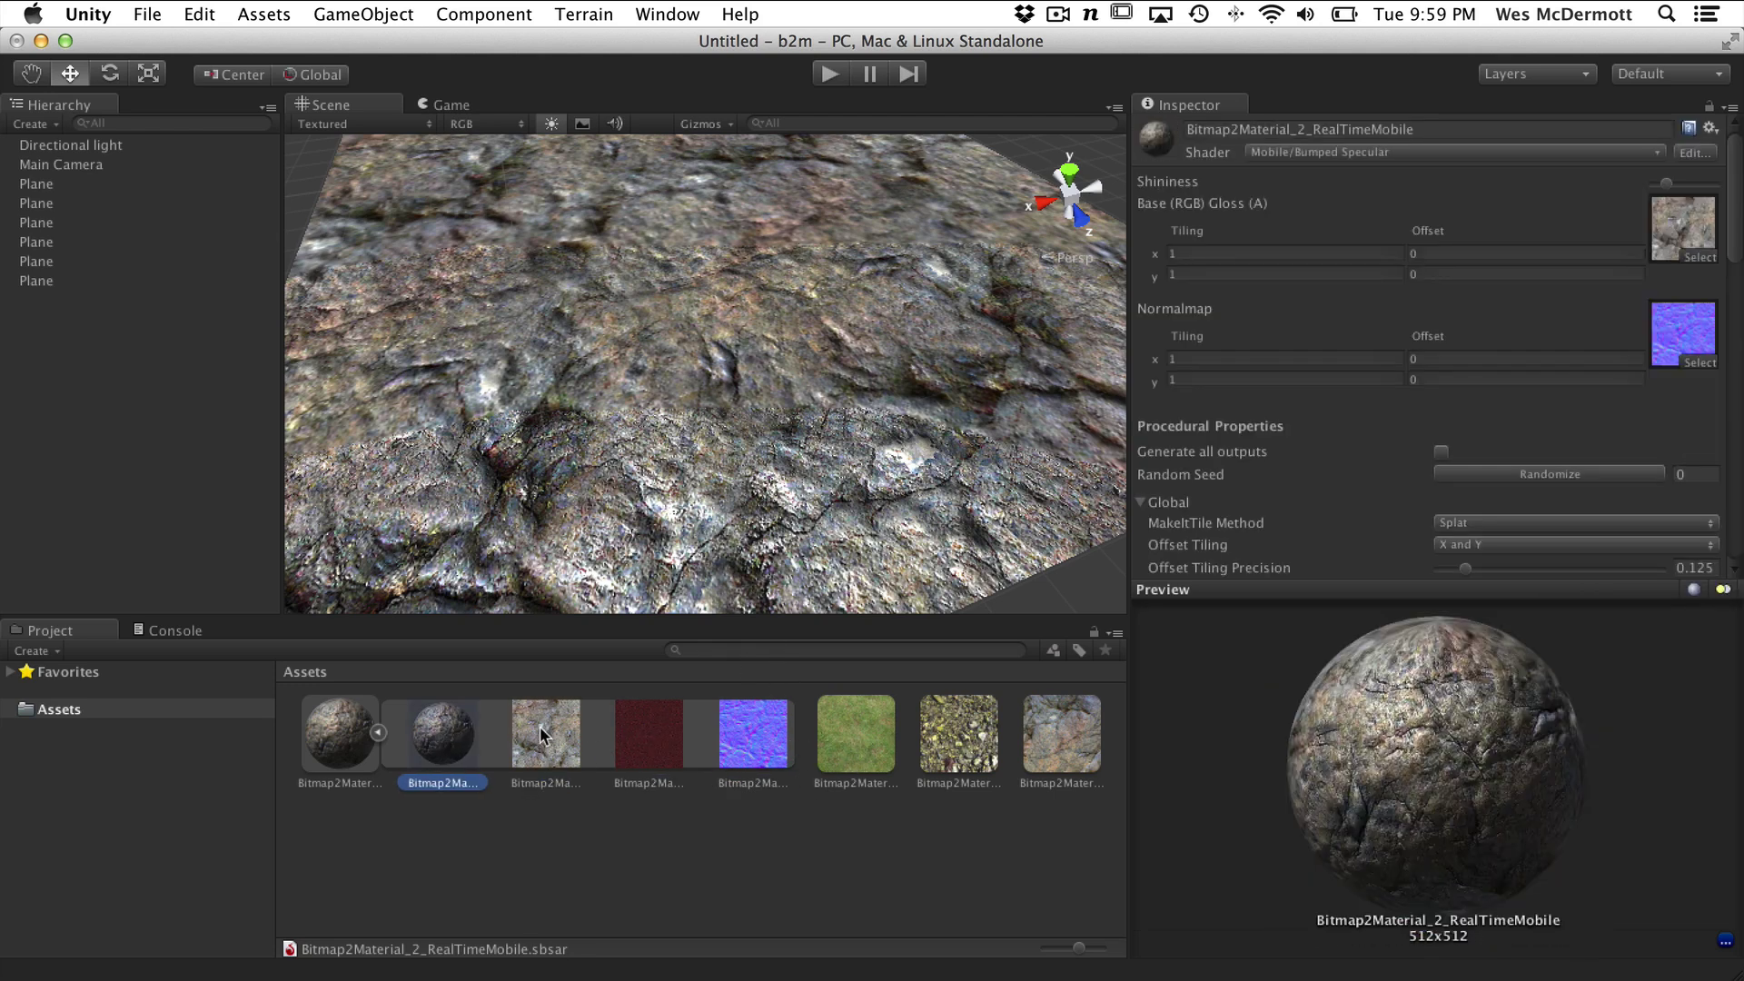
scroll(1399, 382, down, 10)
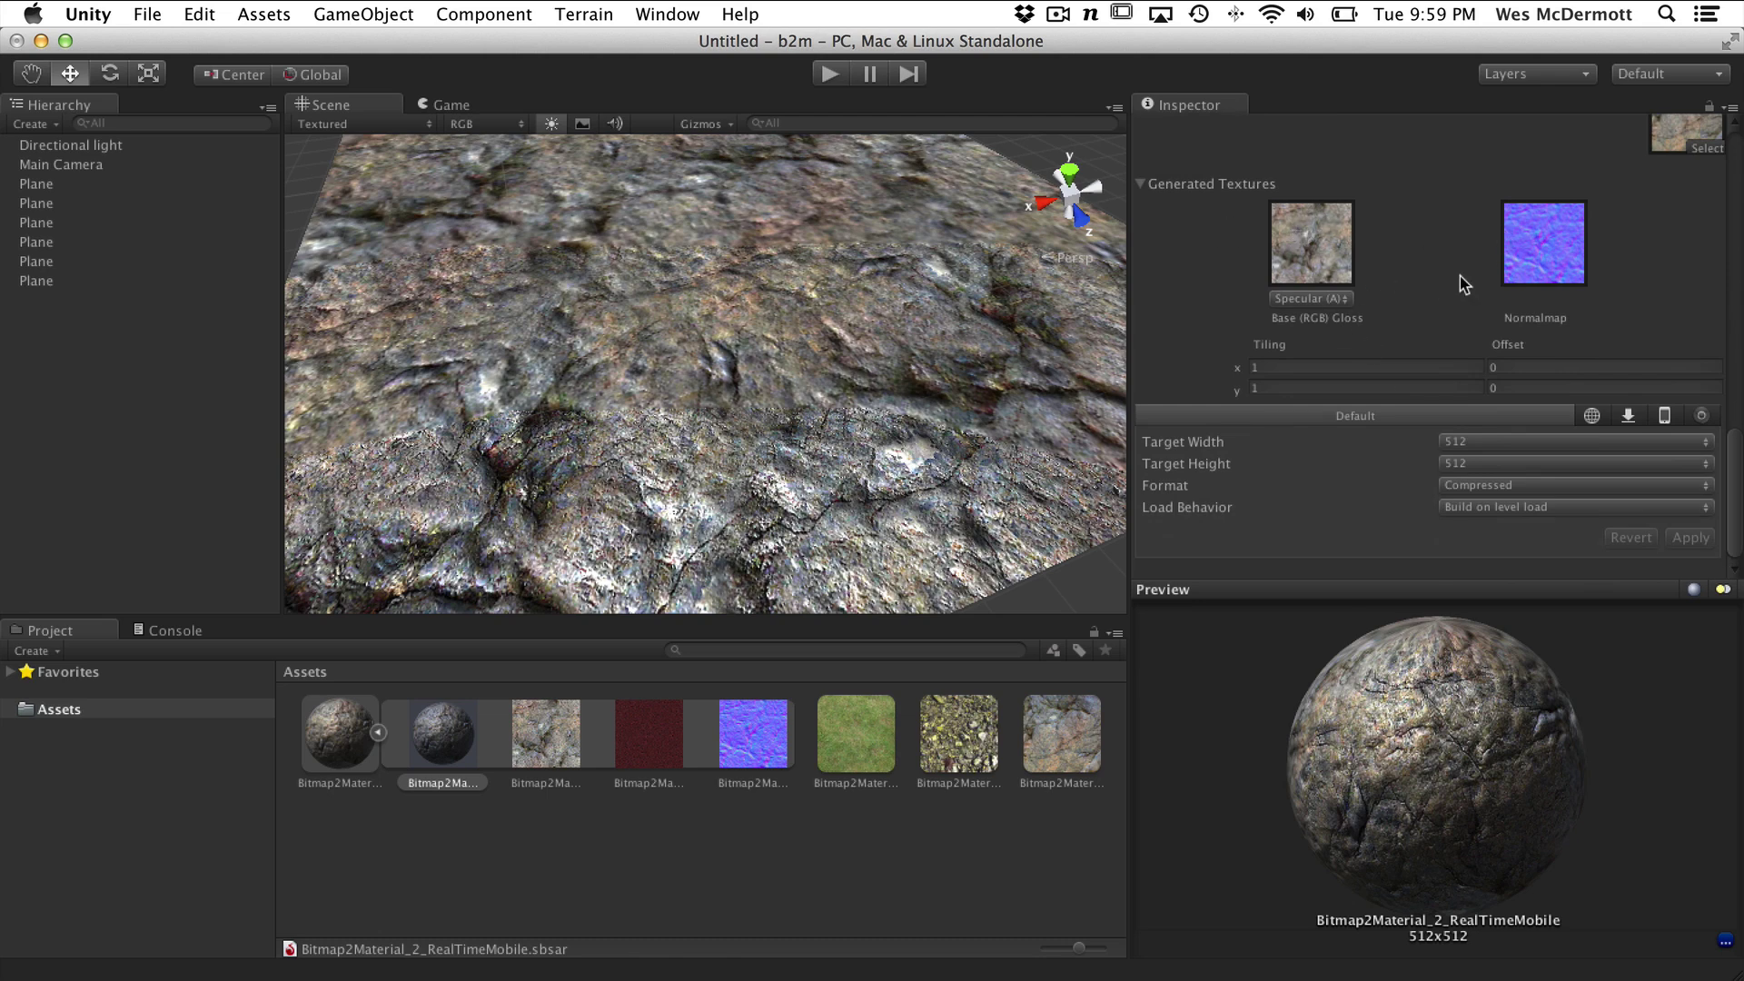
click(1320, 302)
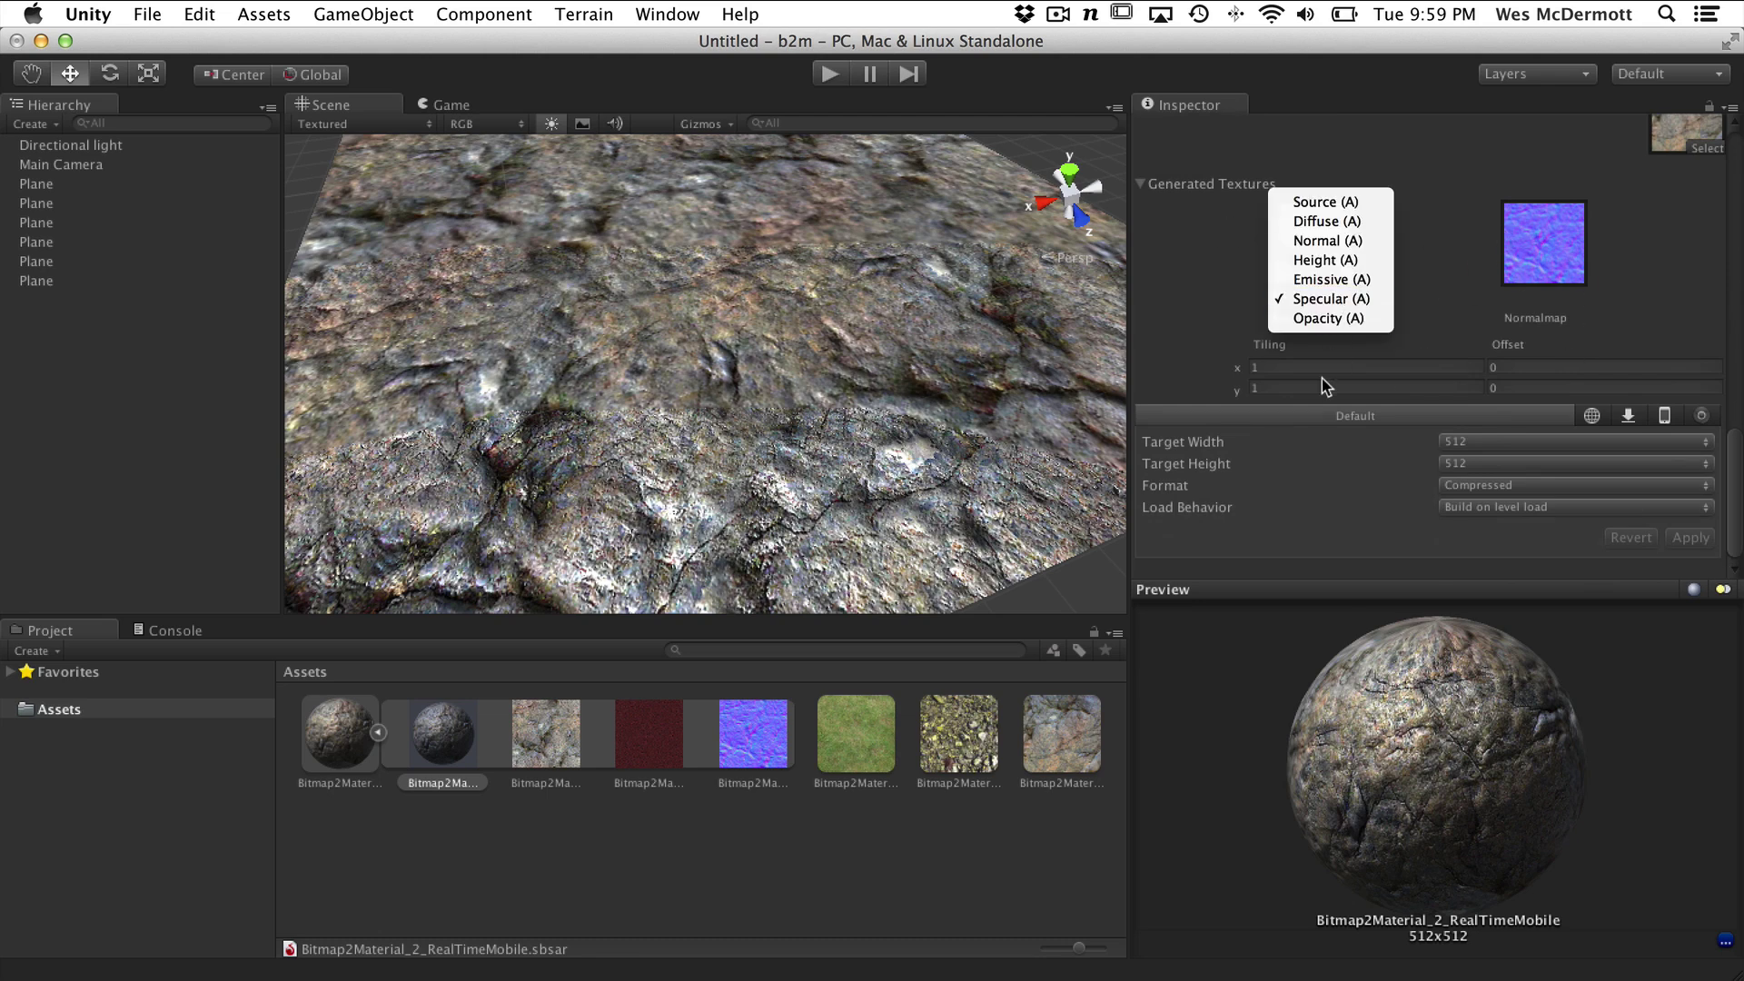
click(1313, 299)
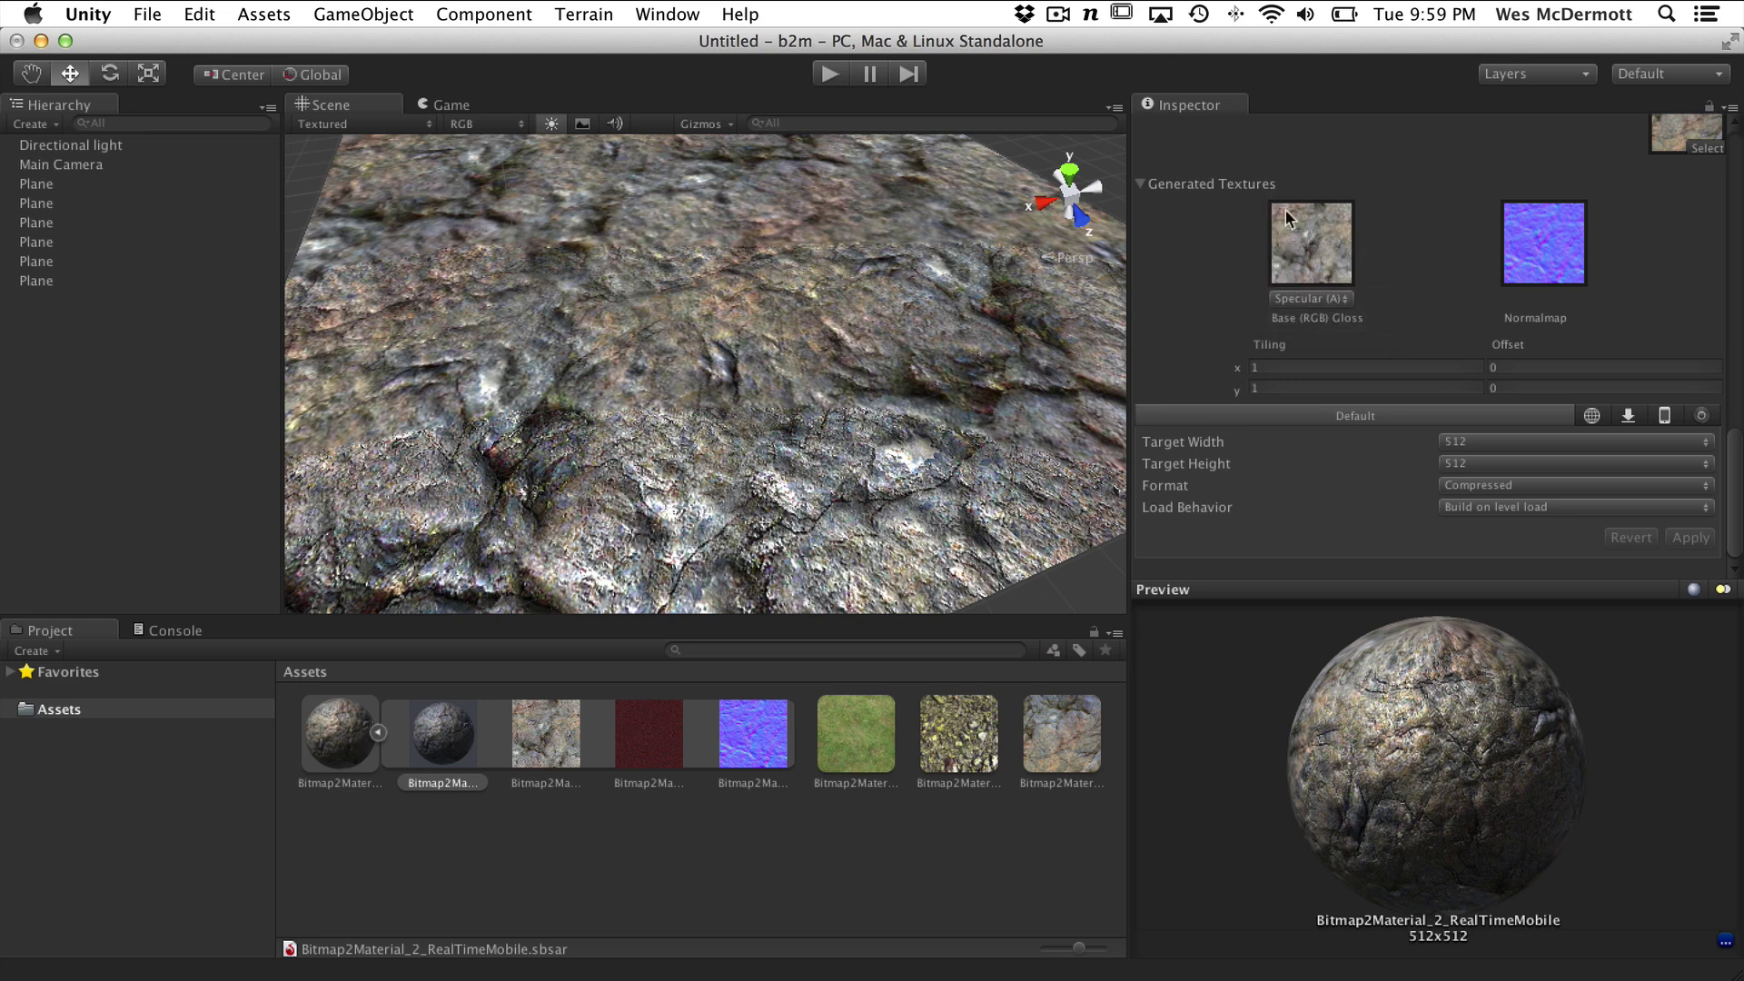
click(1308, 300)
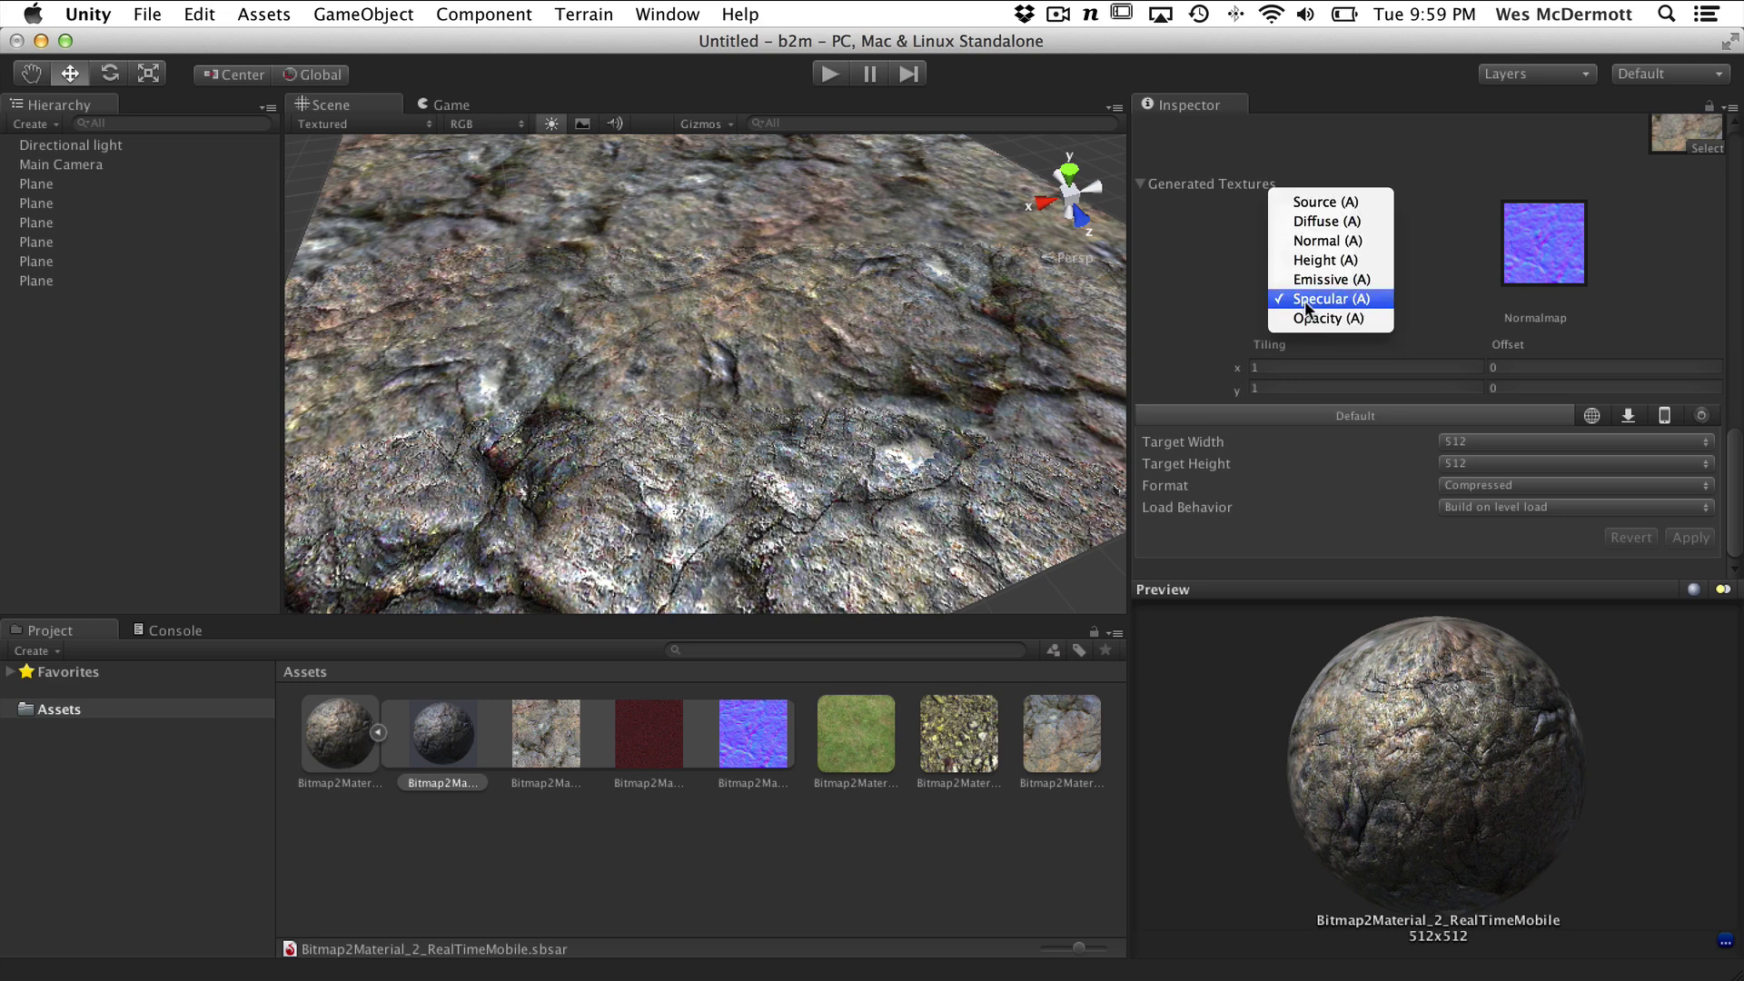
click(1185, 308)
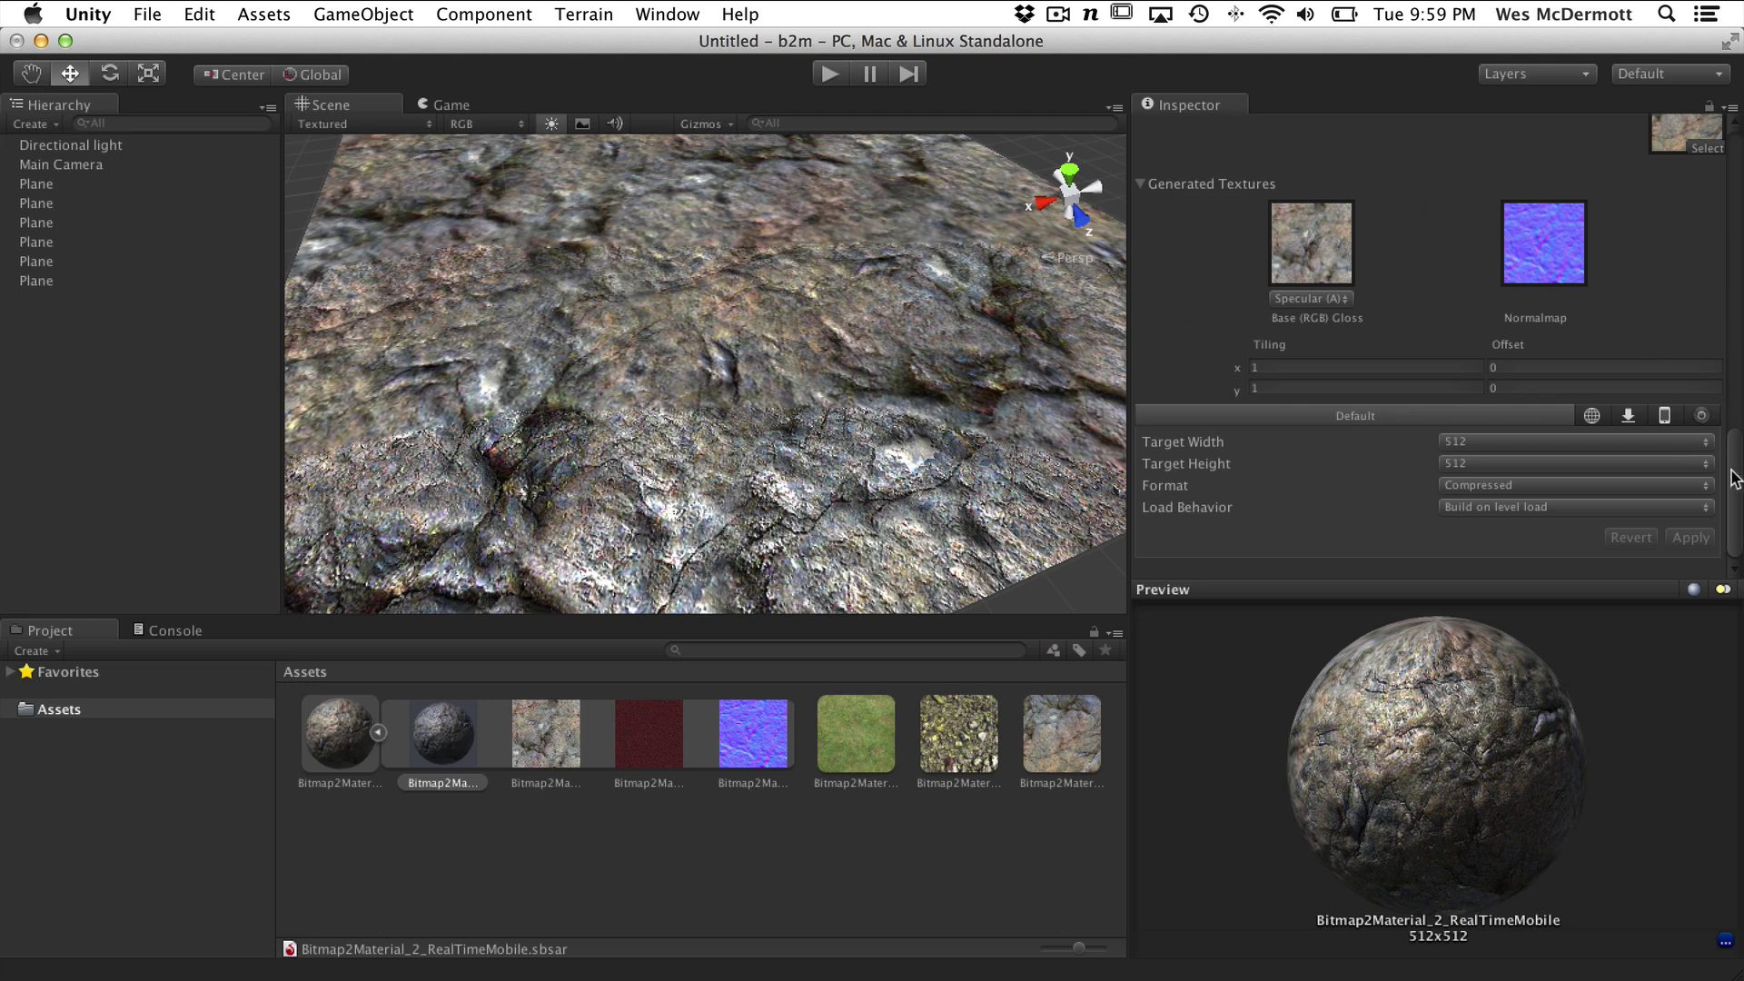
Review the material's Mobile/Bumped Specular shader properties and the alpha sources for its generated Base (RGB) Gloss texture, keeping Specular (A)
drag(1732, 479, 1716, 138)
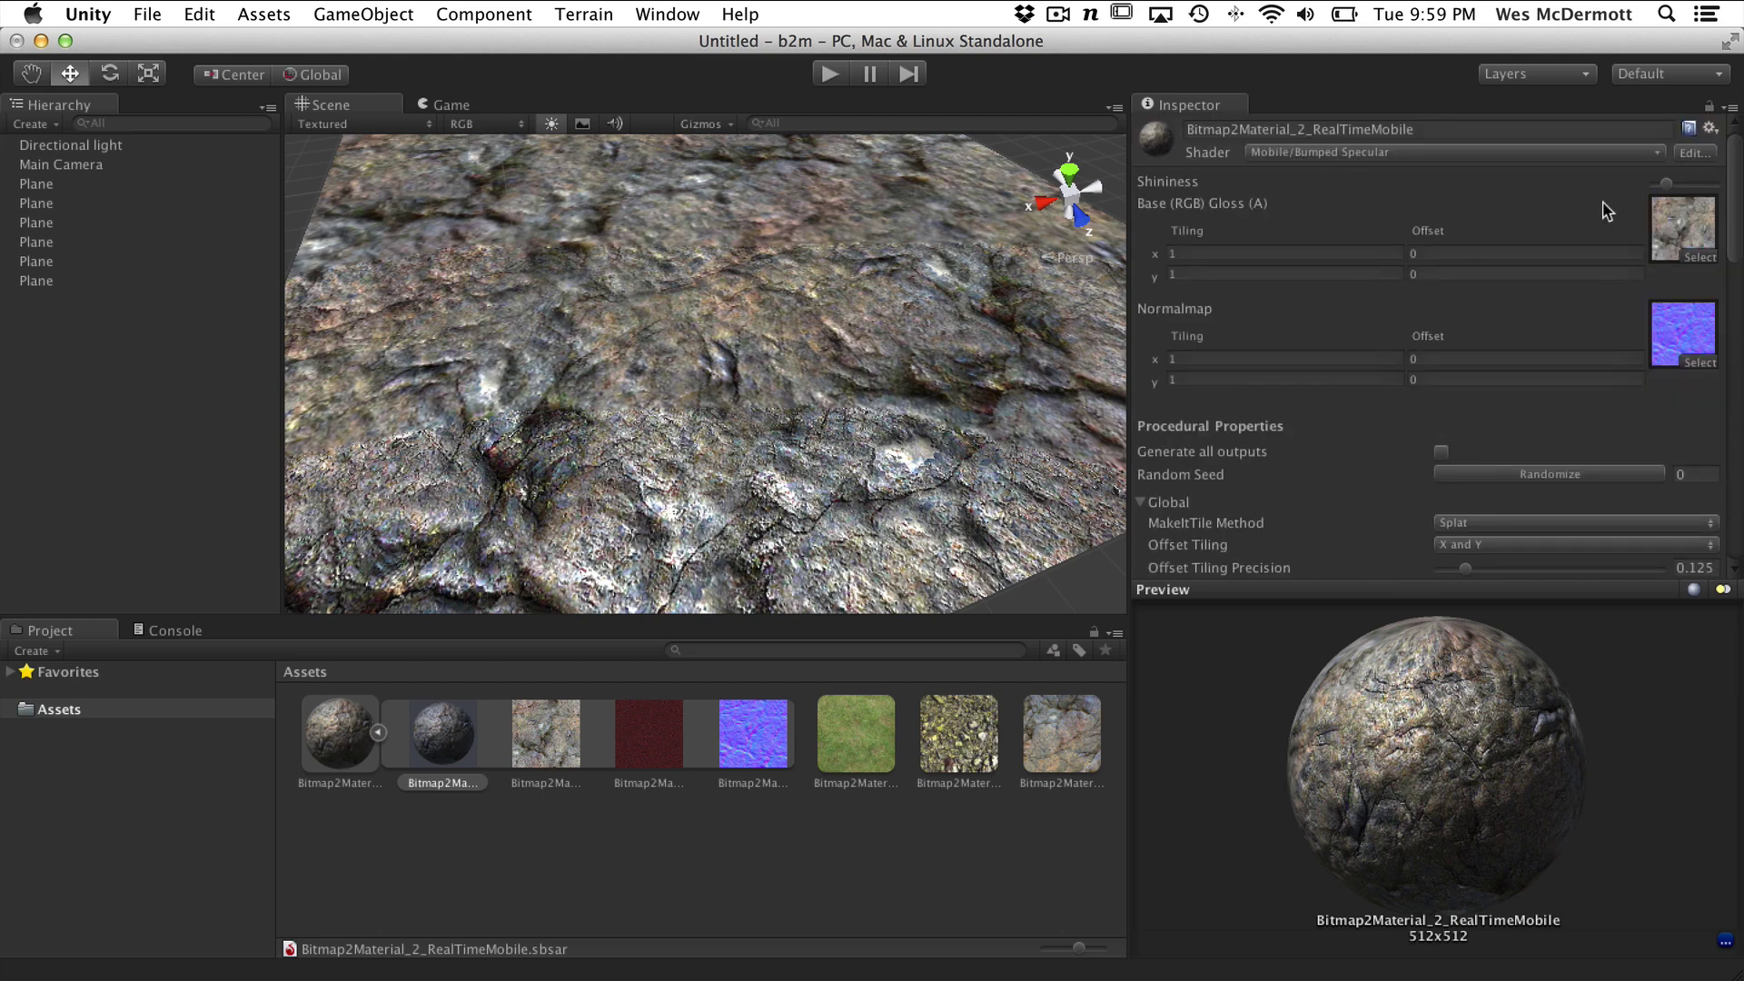
drag(1736, 234, 1730, 536)
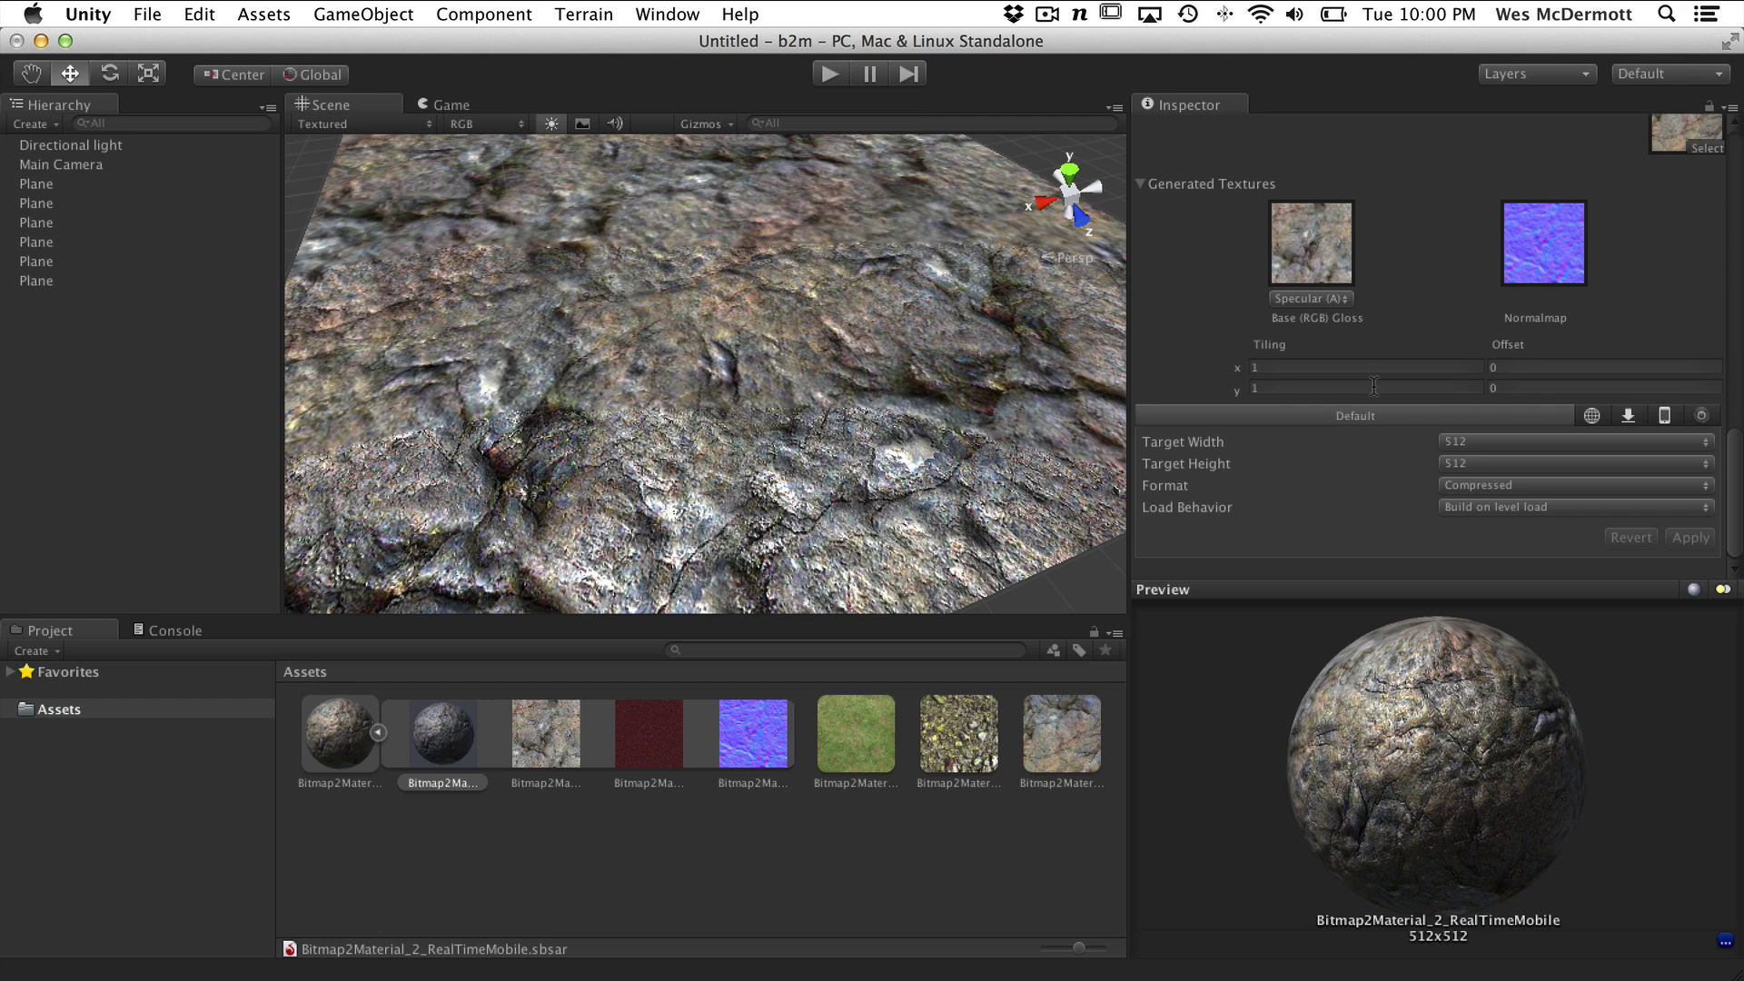
click(1311, 300)
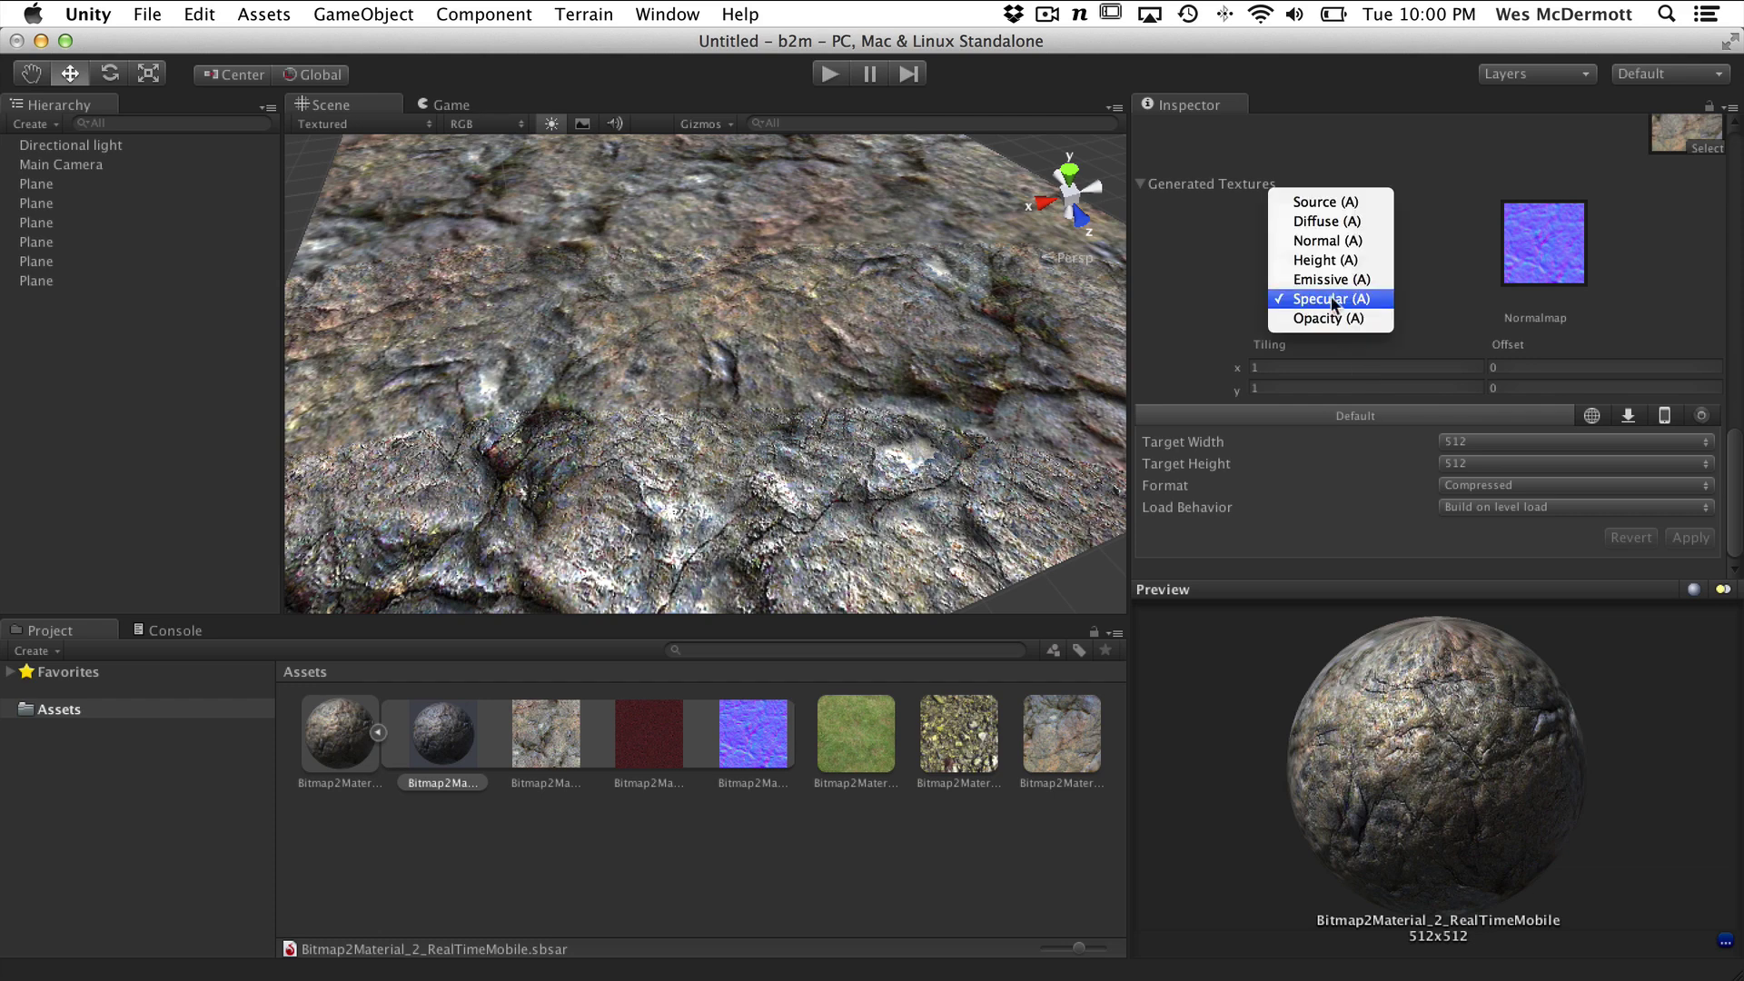
click(1330, 300)
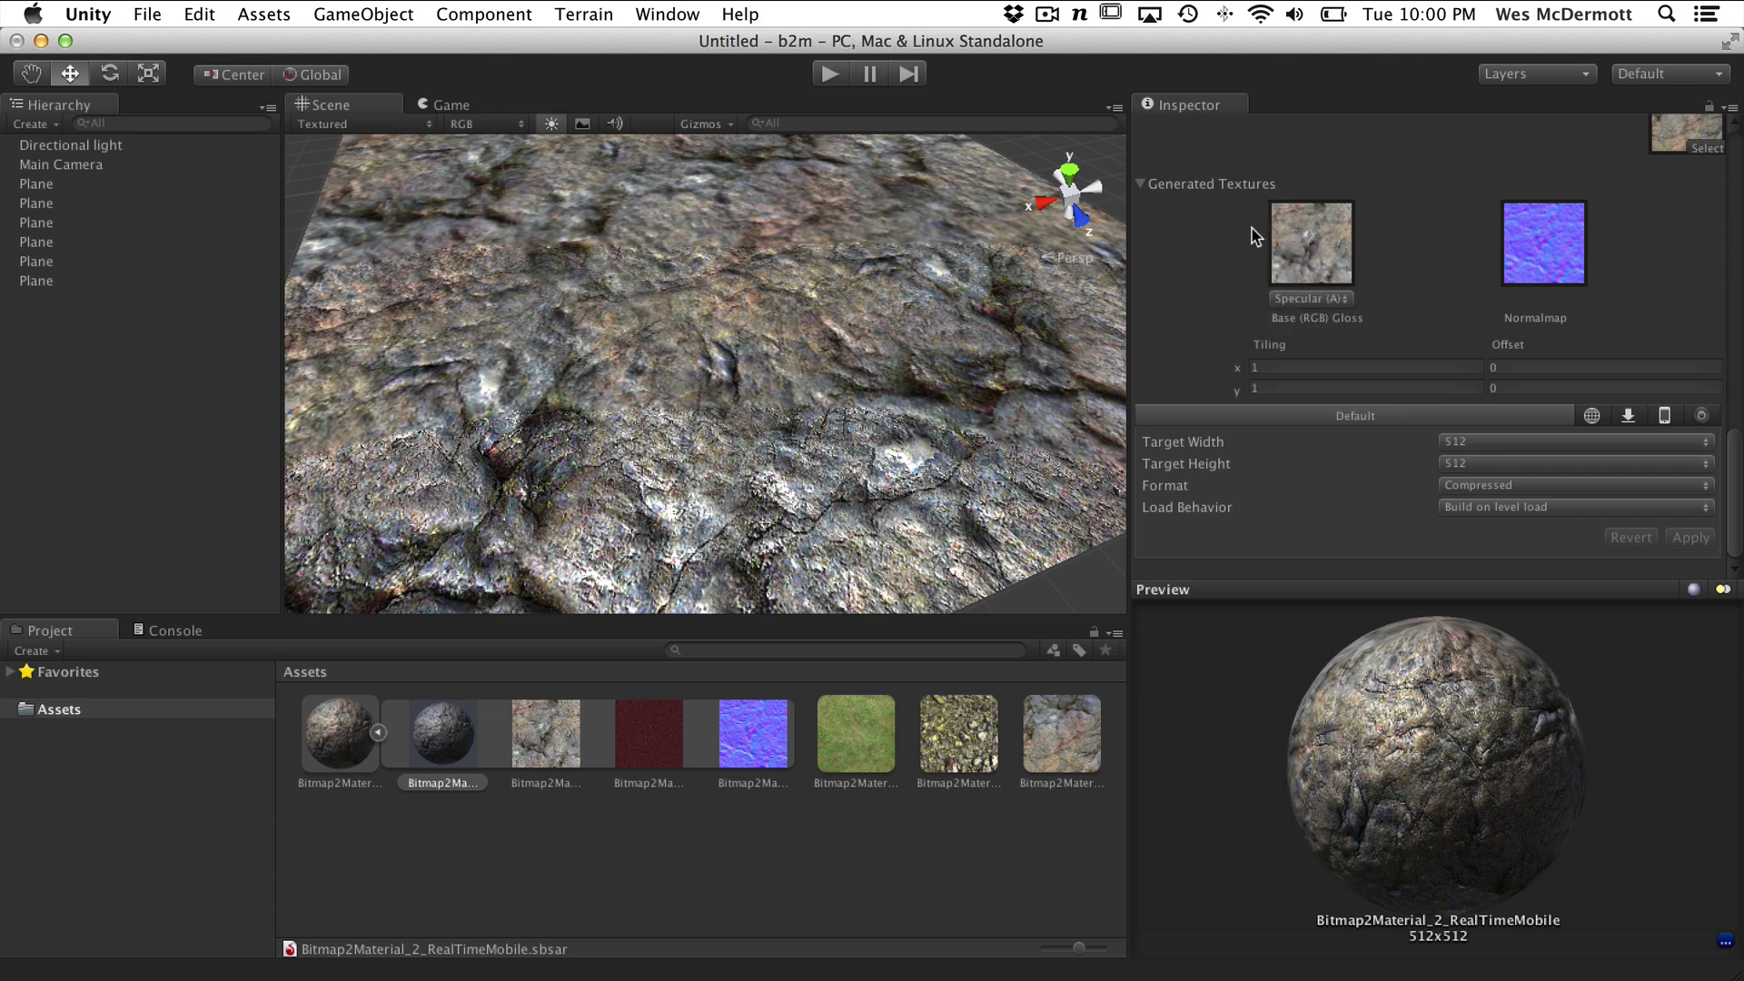
click(1299, 300)
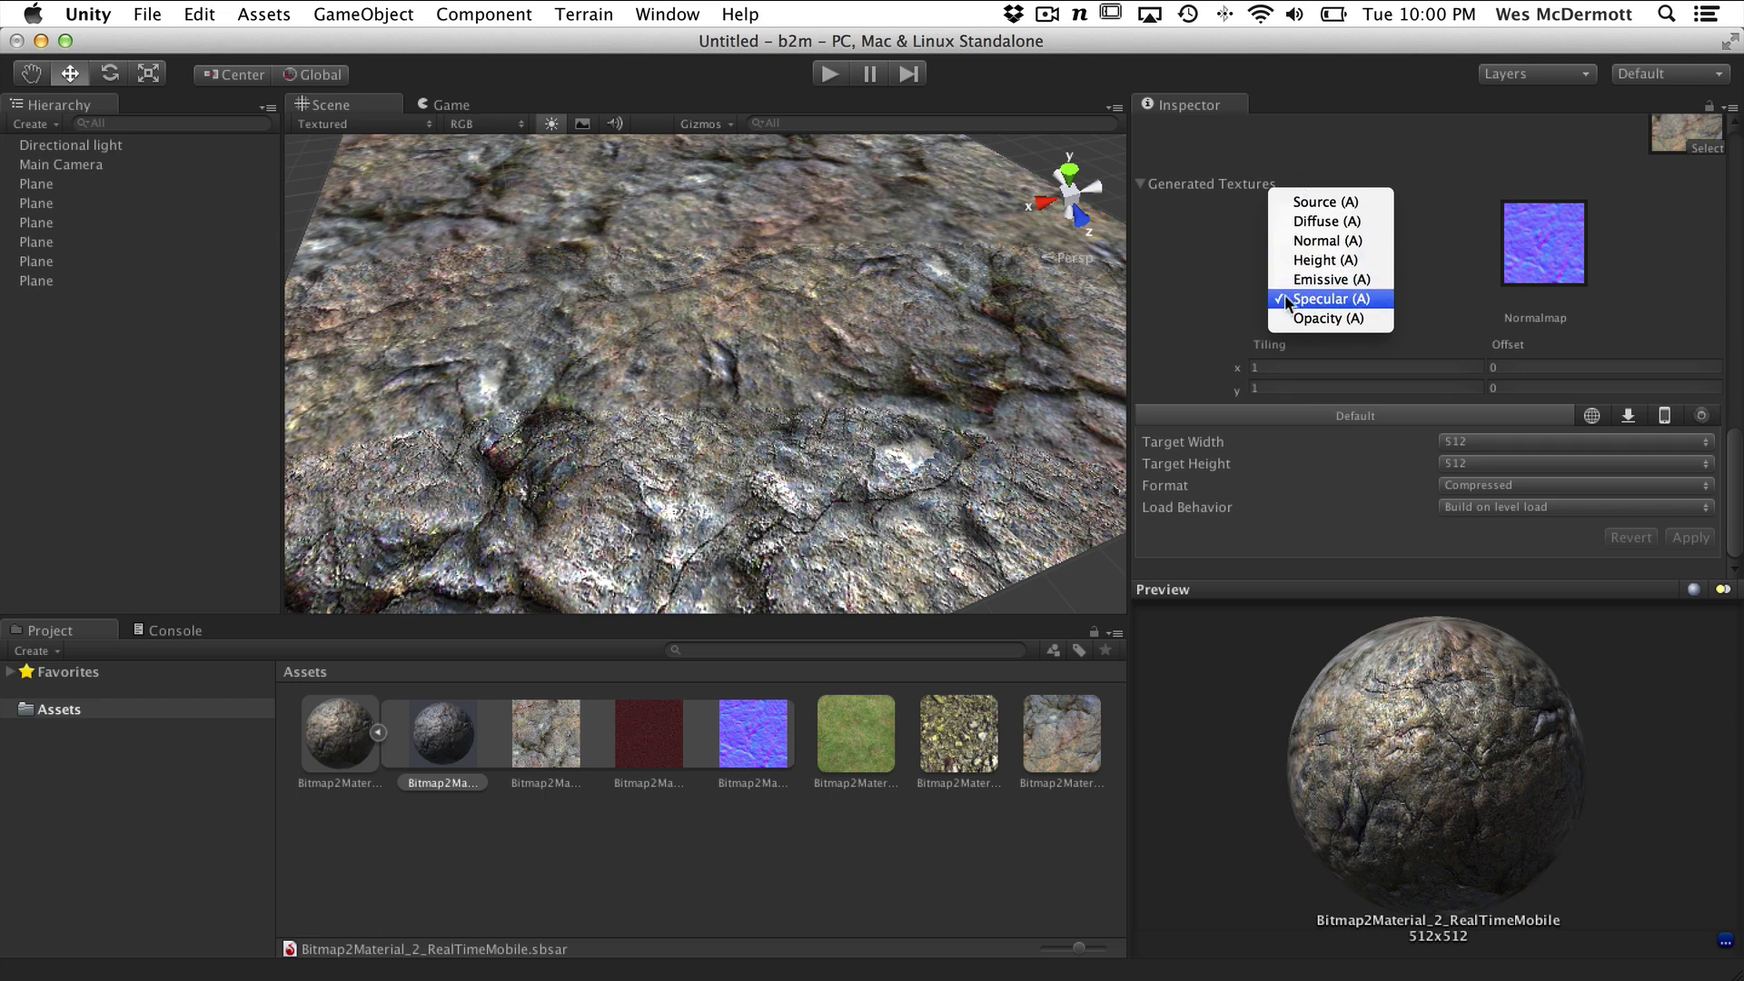
click(1316, 299)
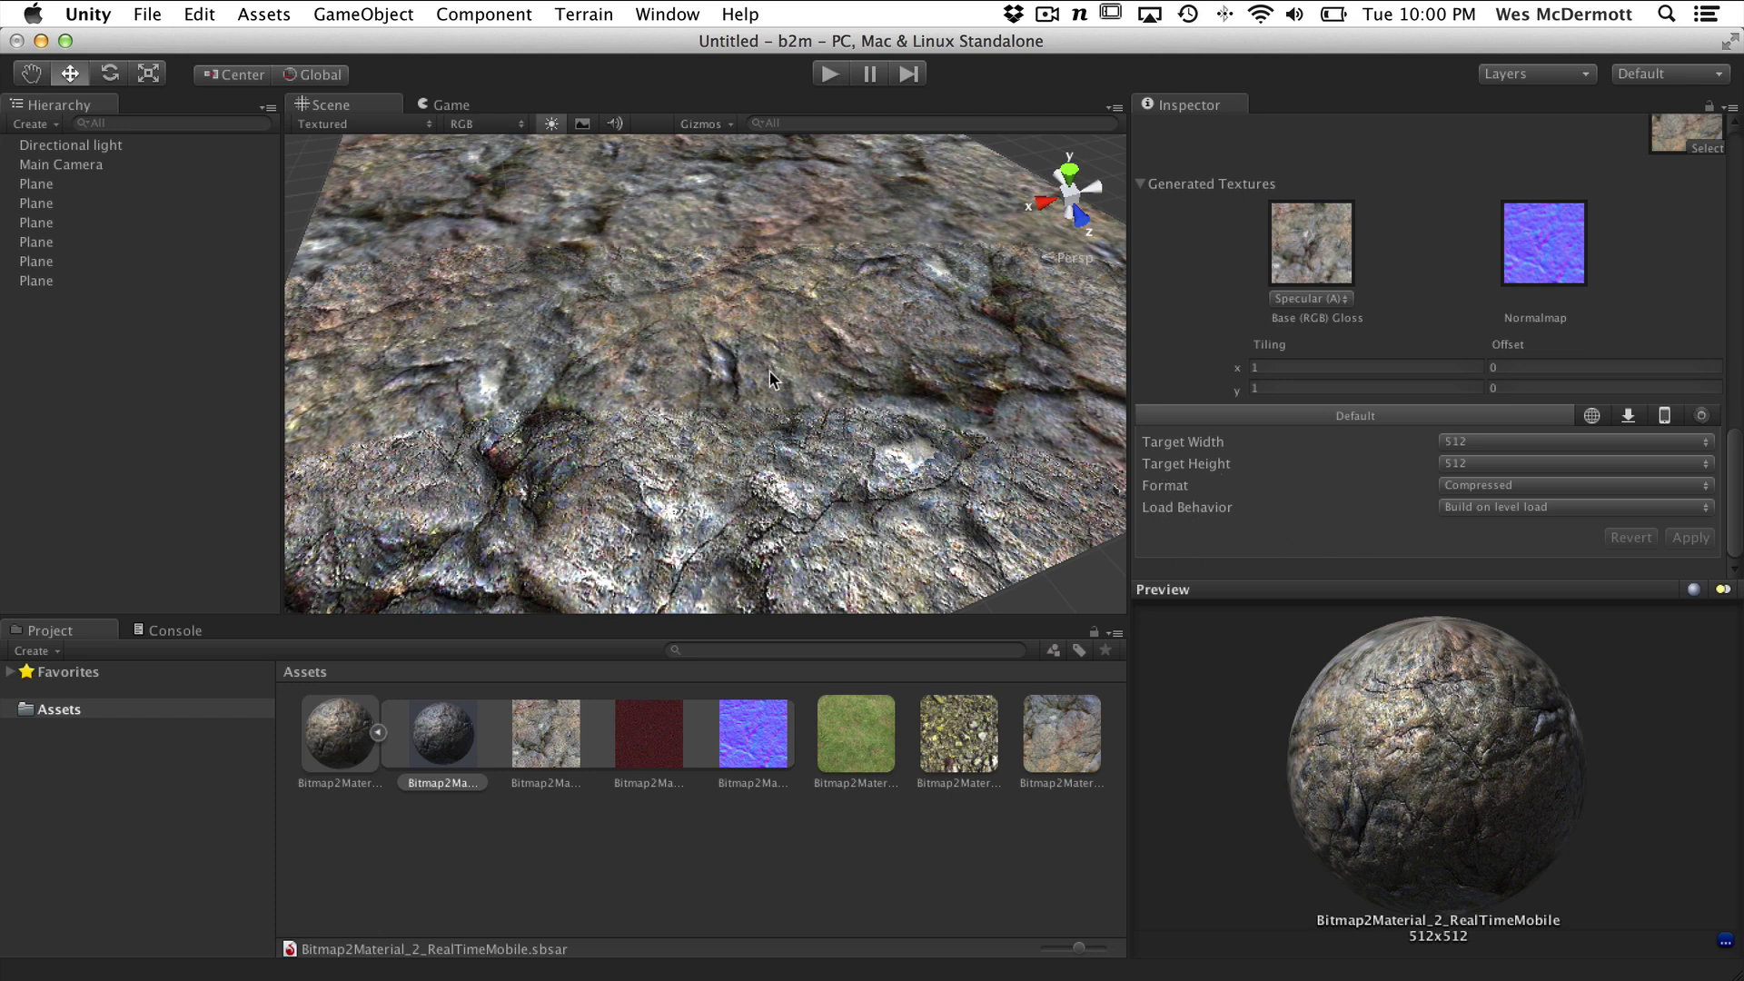
Set the substance's Target Width and Target Height to 1024 and apply the change
alt+drag(770, 372, 872, 425)
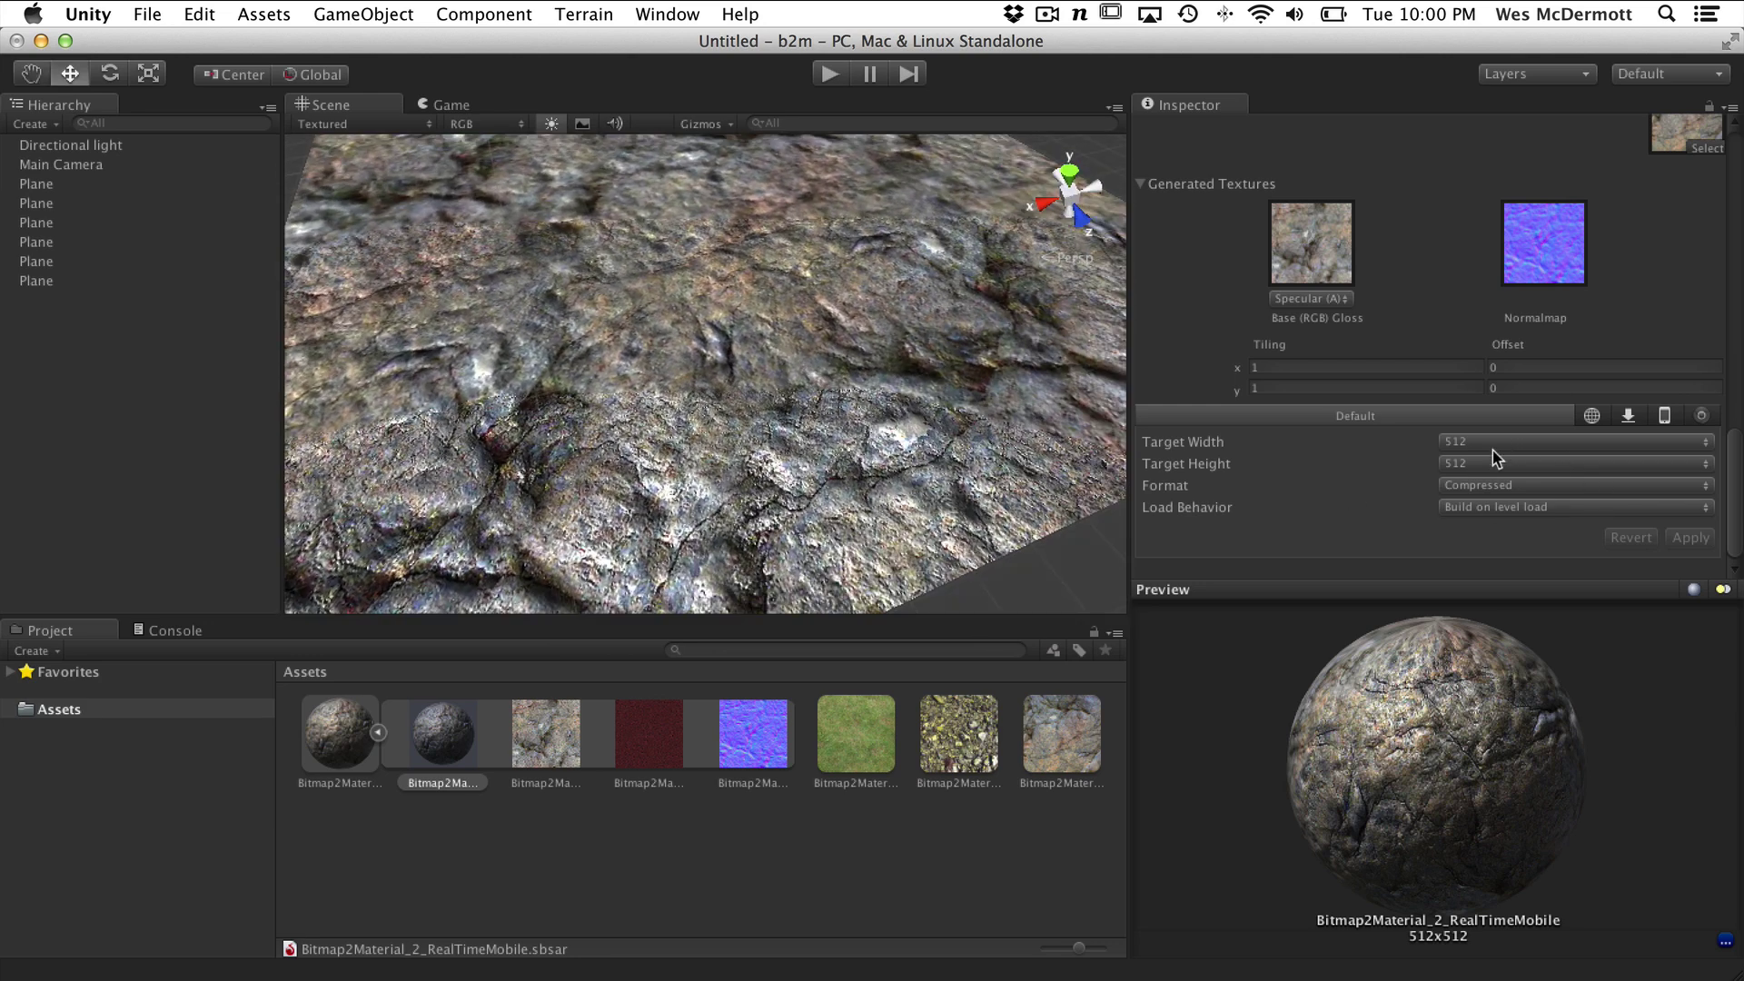
click(1491, 443)
click(1495, 459)
click(1451, 468)
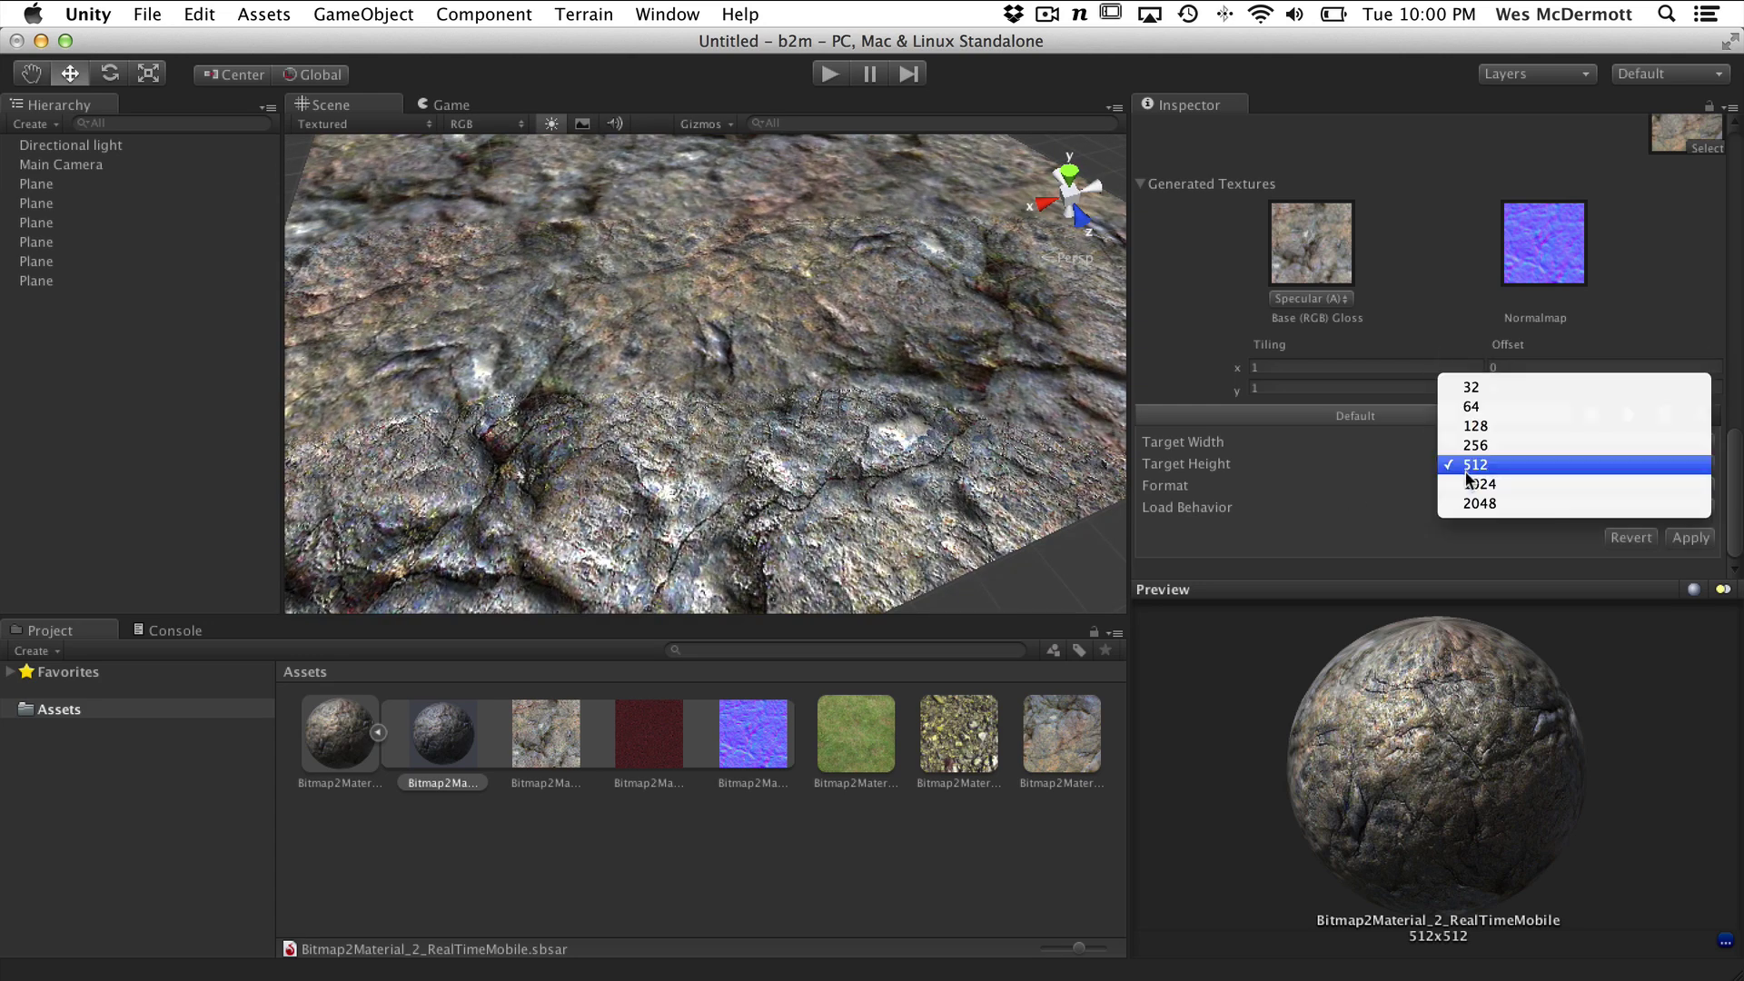
click(1598, 482)
click(1689, 536)
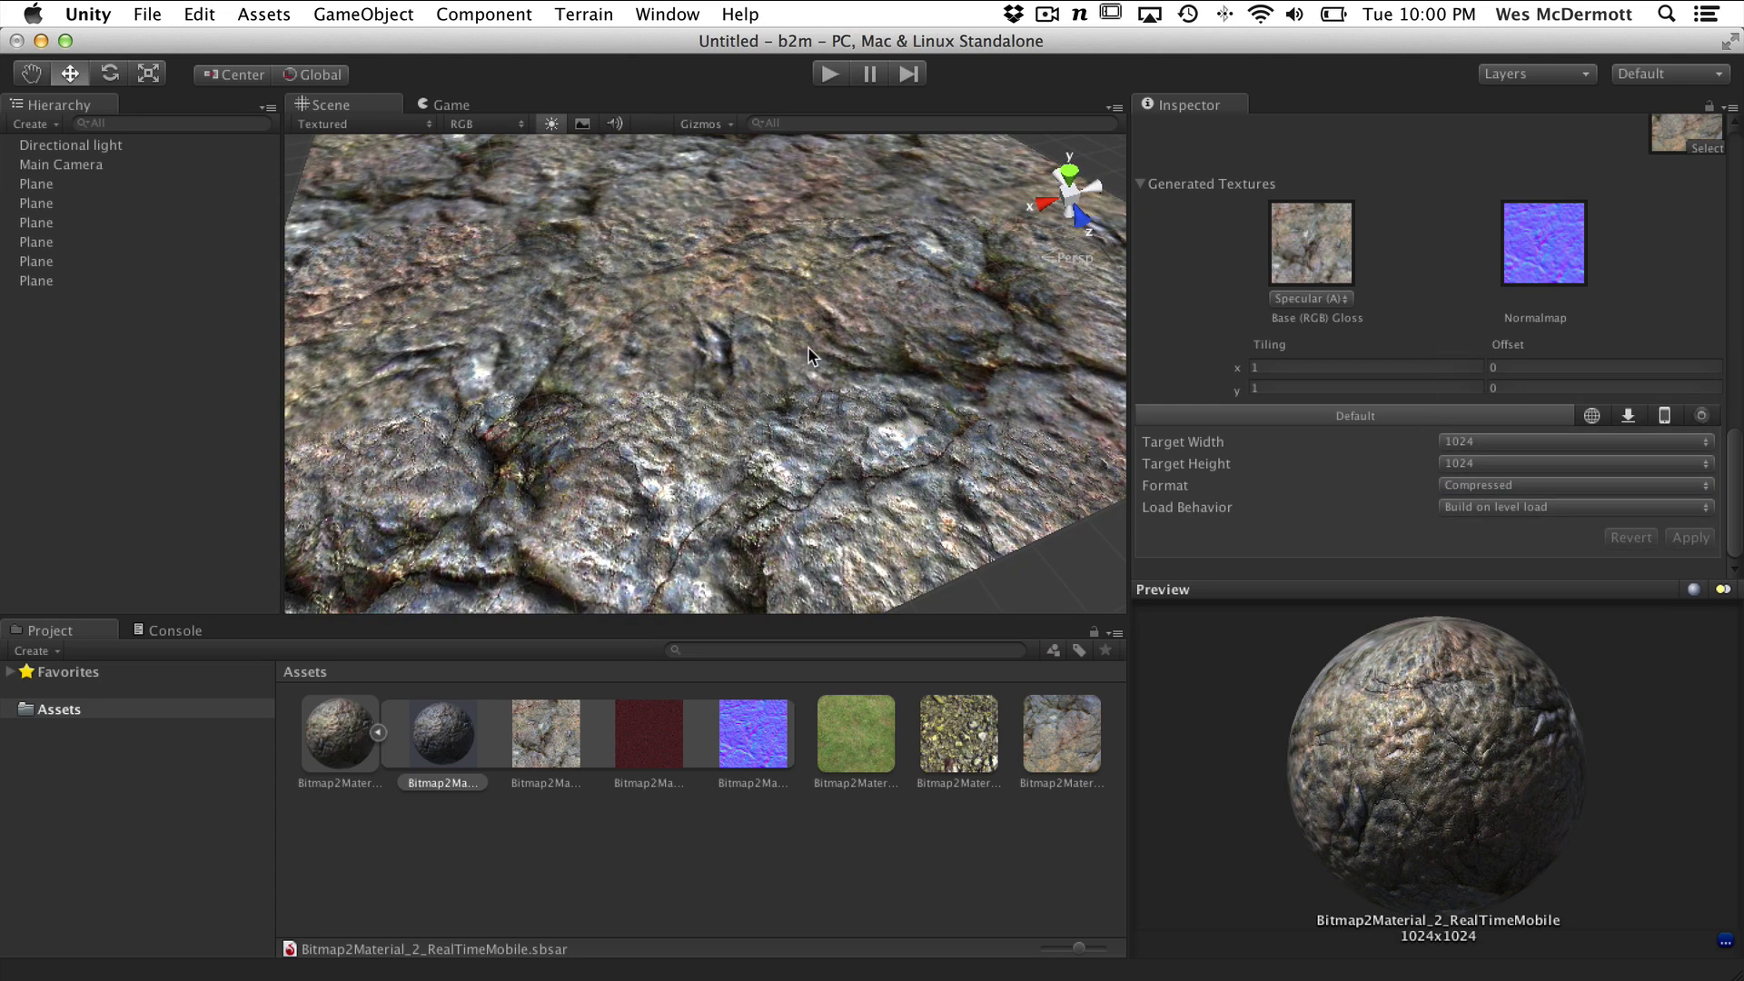
Inspect the rock surface up close in the scene and view the texture Format options, keeping Compressed
alt+right_drag(809, 346, 799, 399)
alt+drag(799, 400, 844, 409)
alt+right_drag(845, 409, 692, 411)
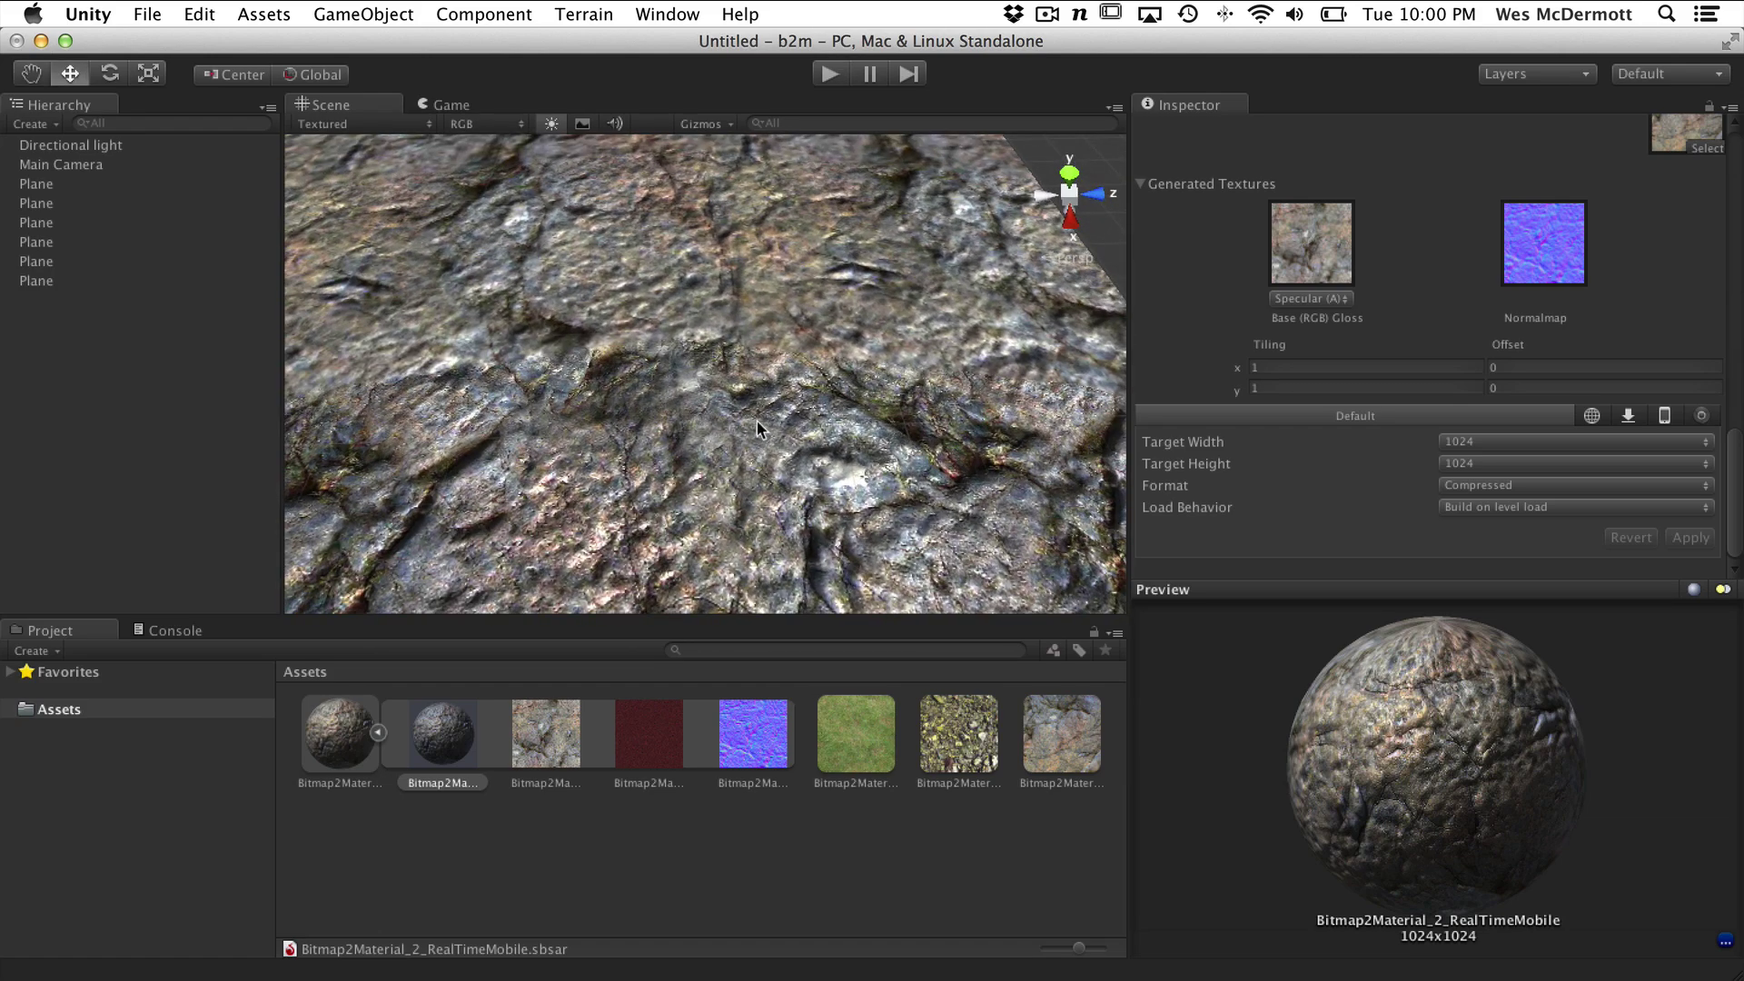
alt+drag(755, 421, 753, 407)
alt+right_drag(754, 408, 967, 395)
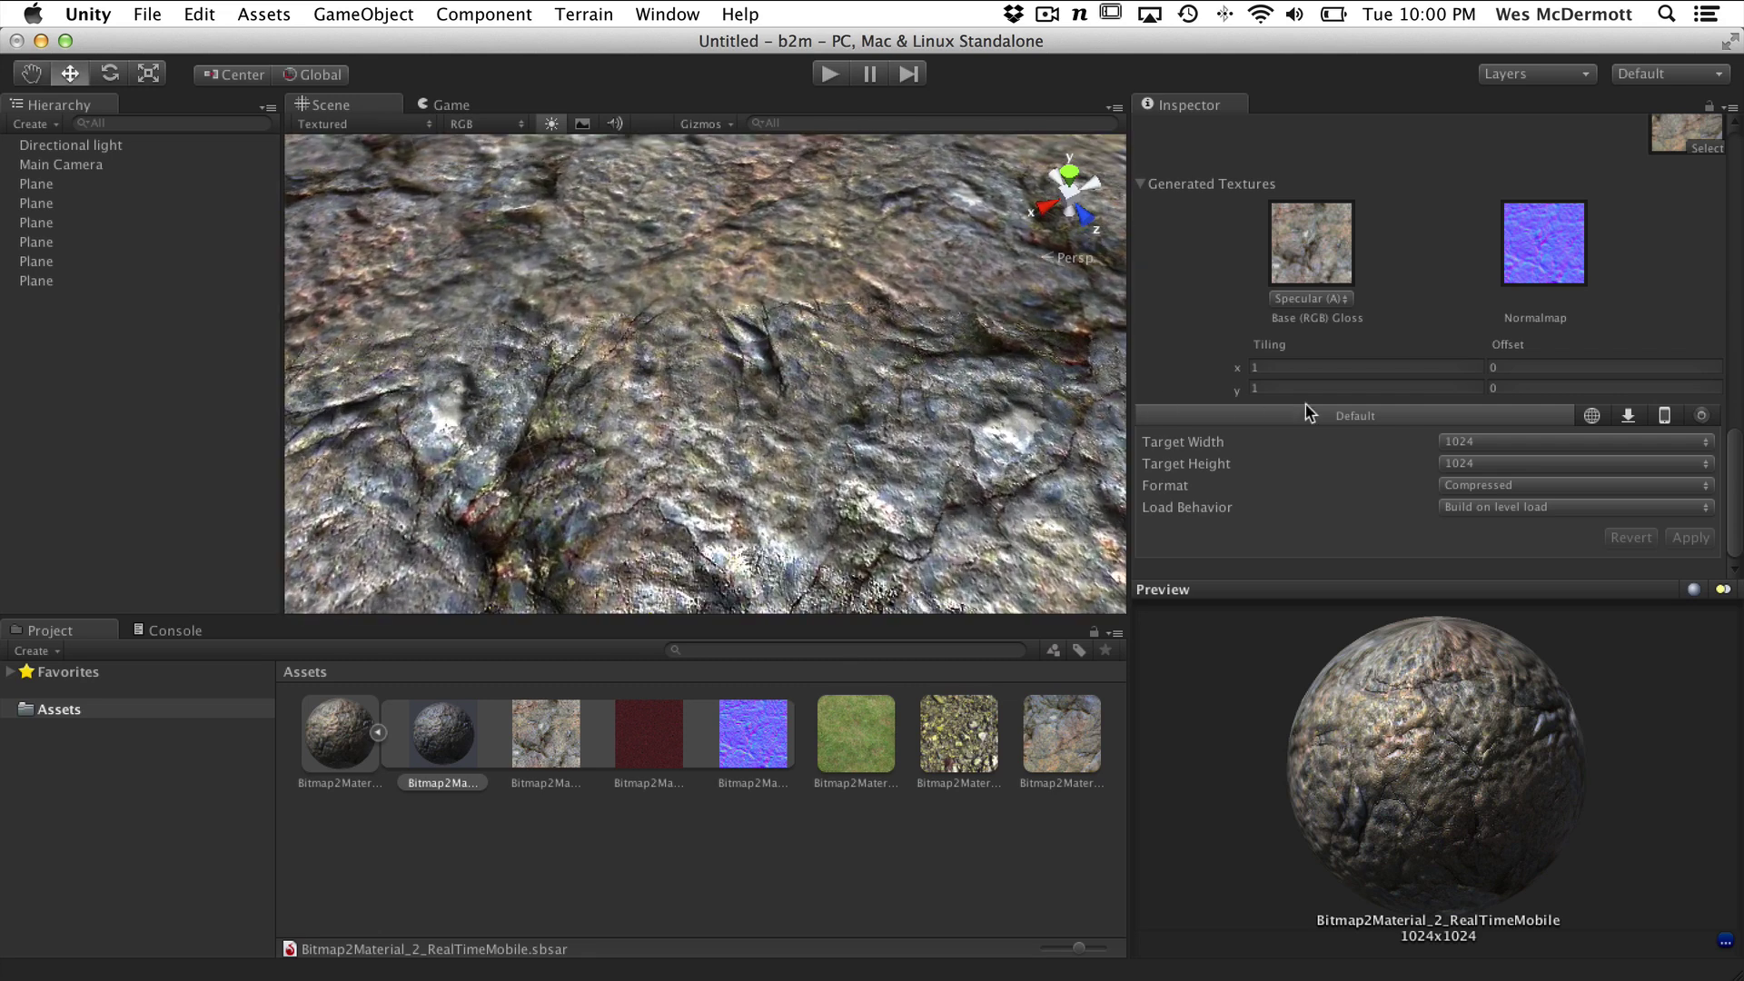
click(1486, 491)
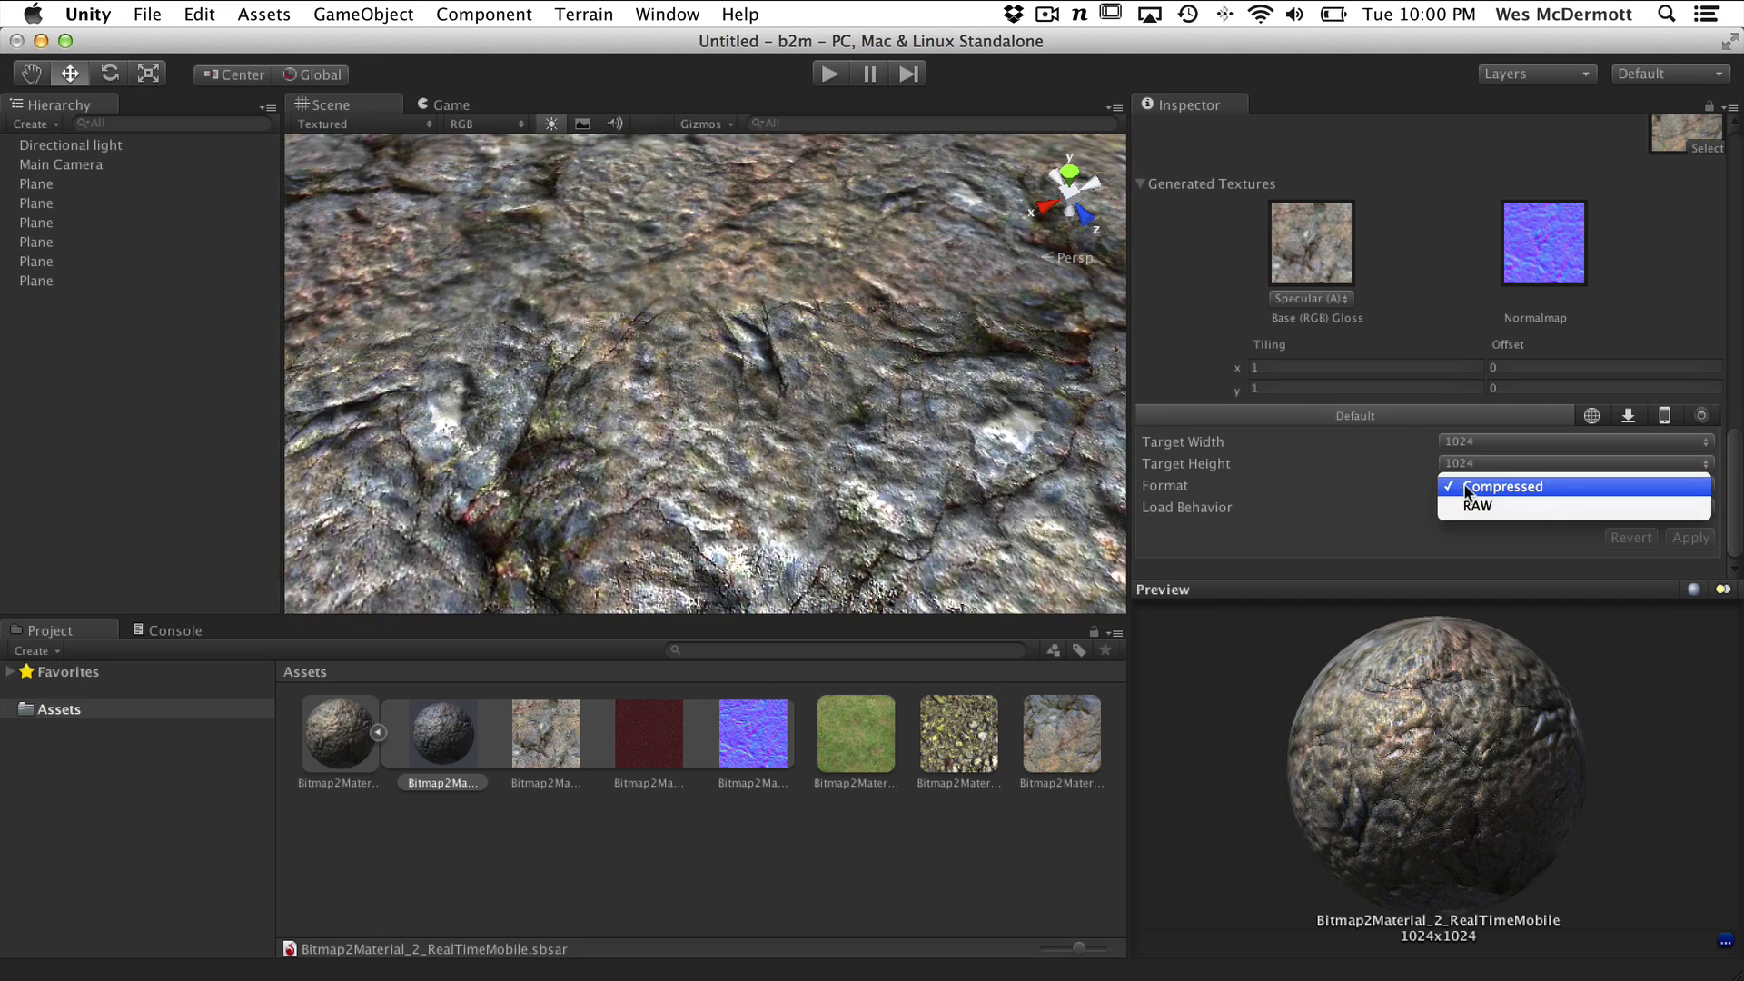
click(1305, 485)
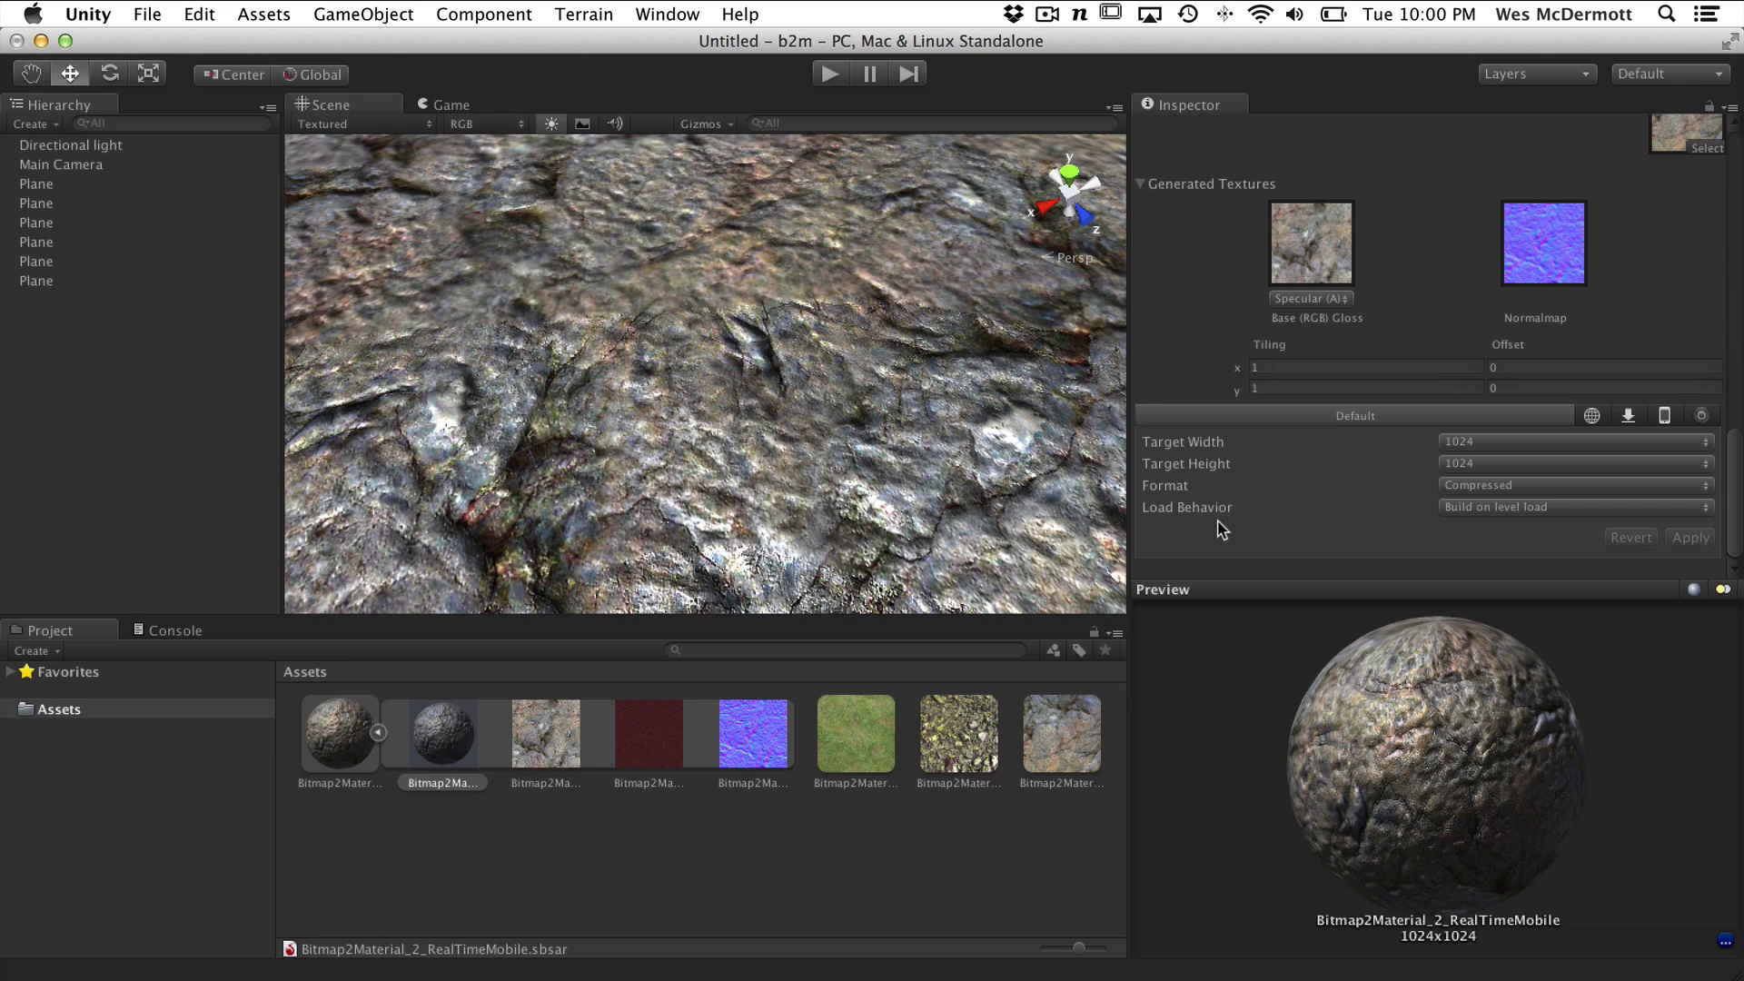
Review the substance's Load Behavior options, keeping Build on level load
click(1480, 506)
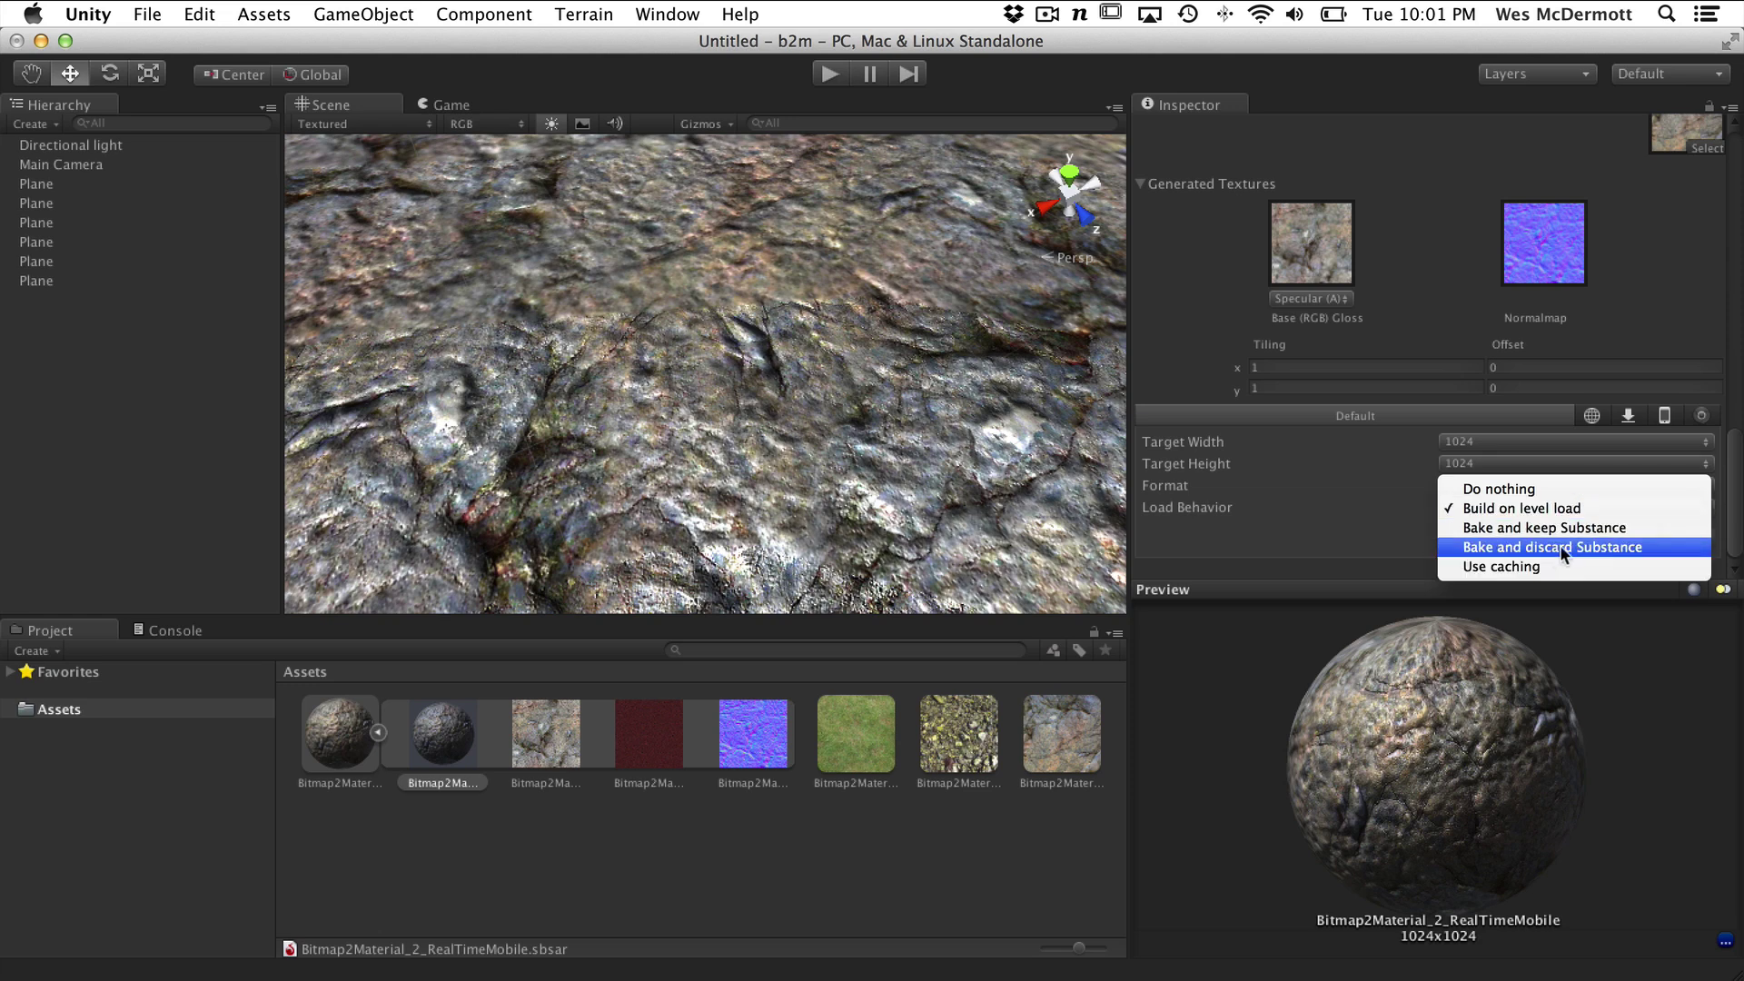
click(1490, 508)
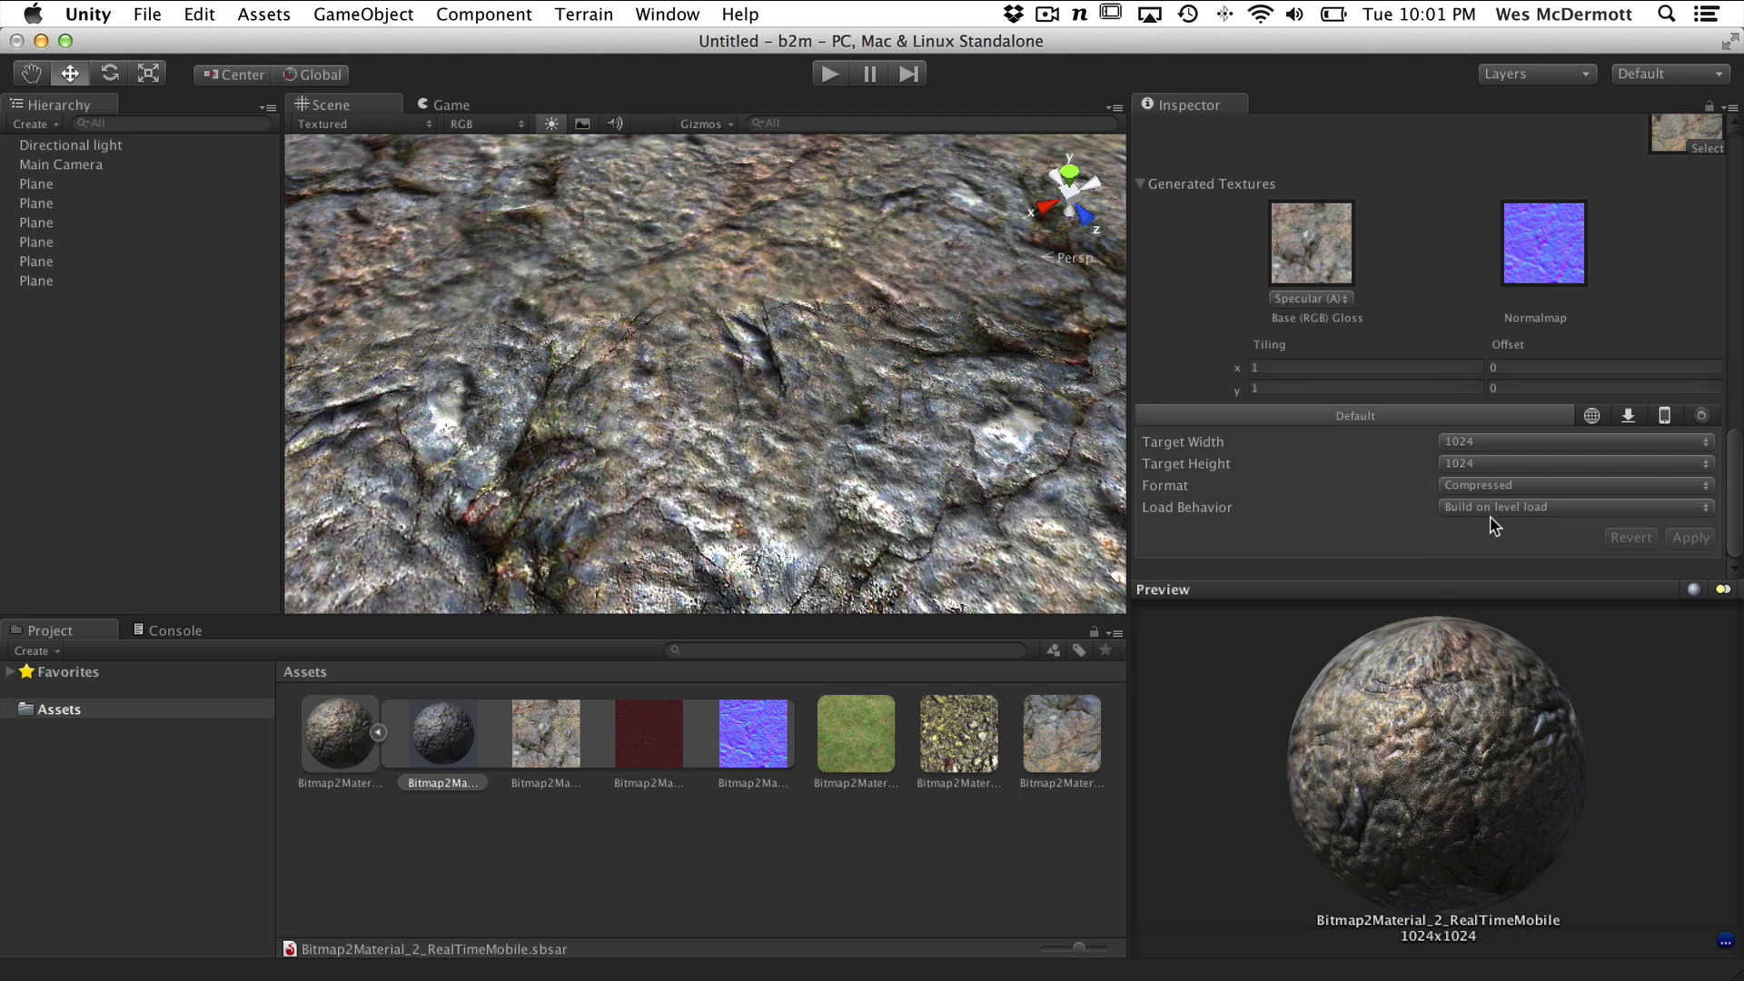
click(1489, 511)
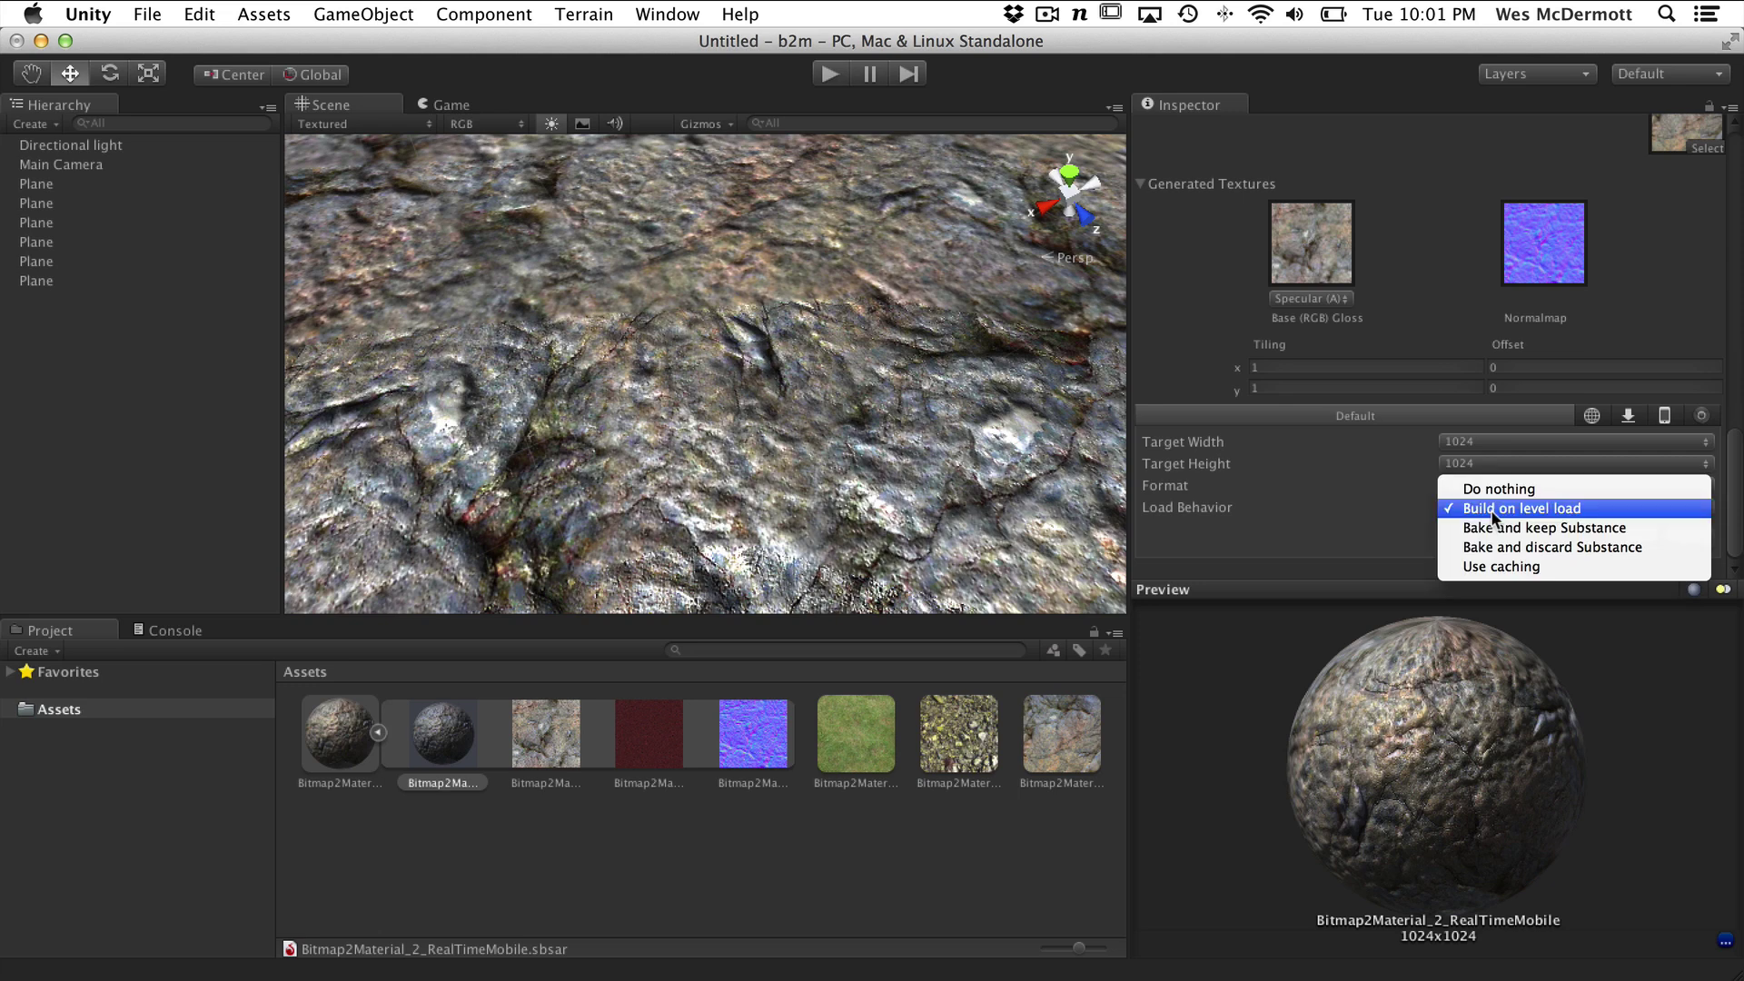
click(1248, 535)
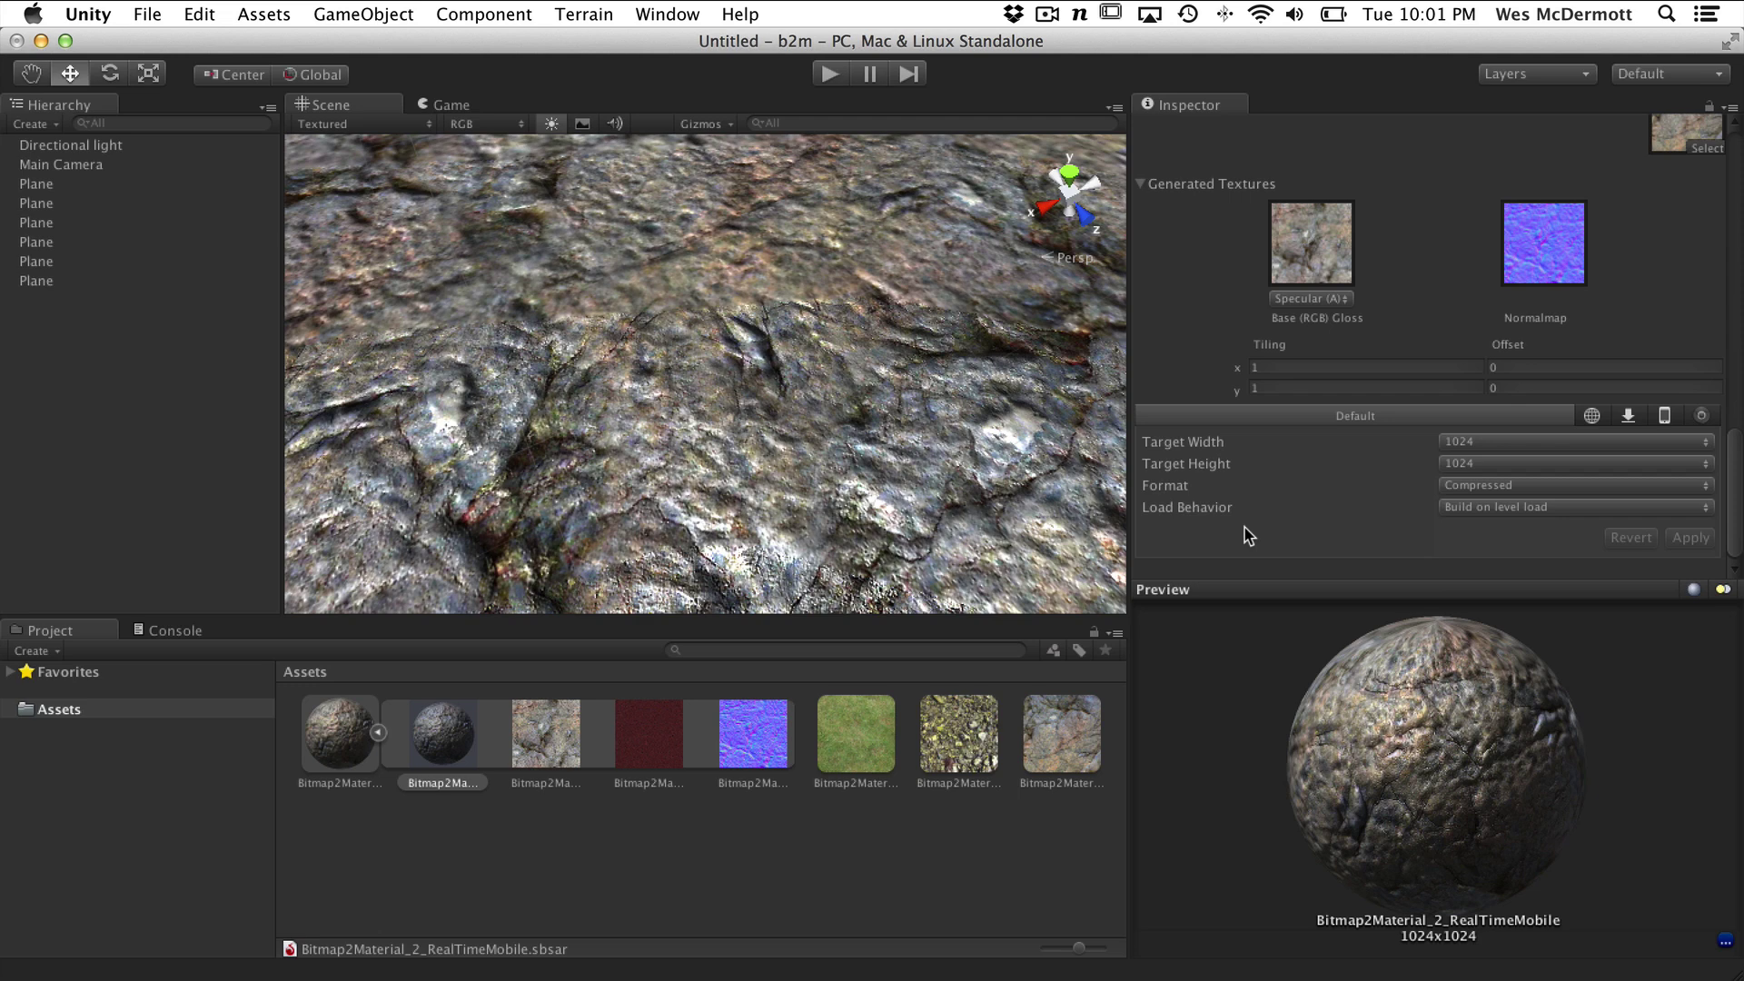
click(1491, 506)
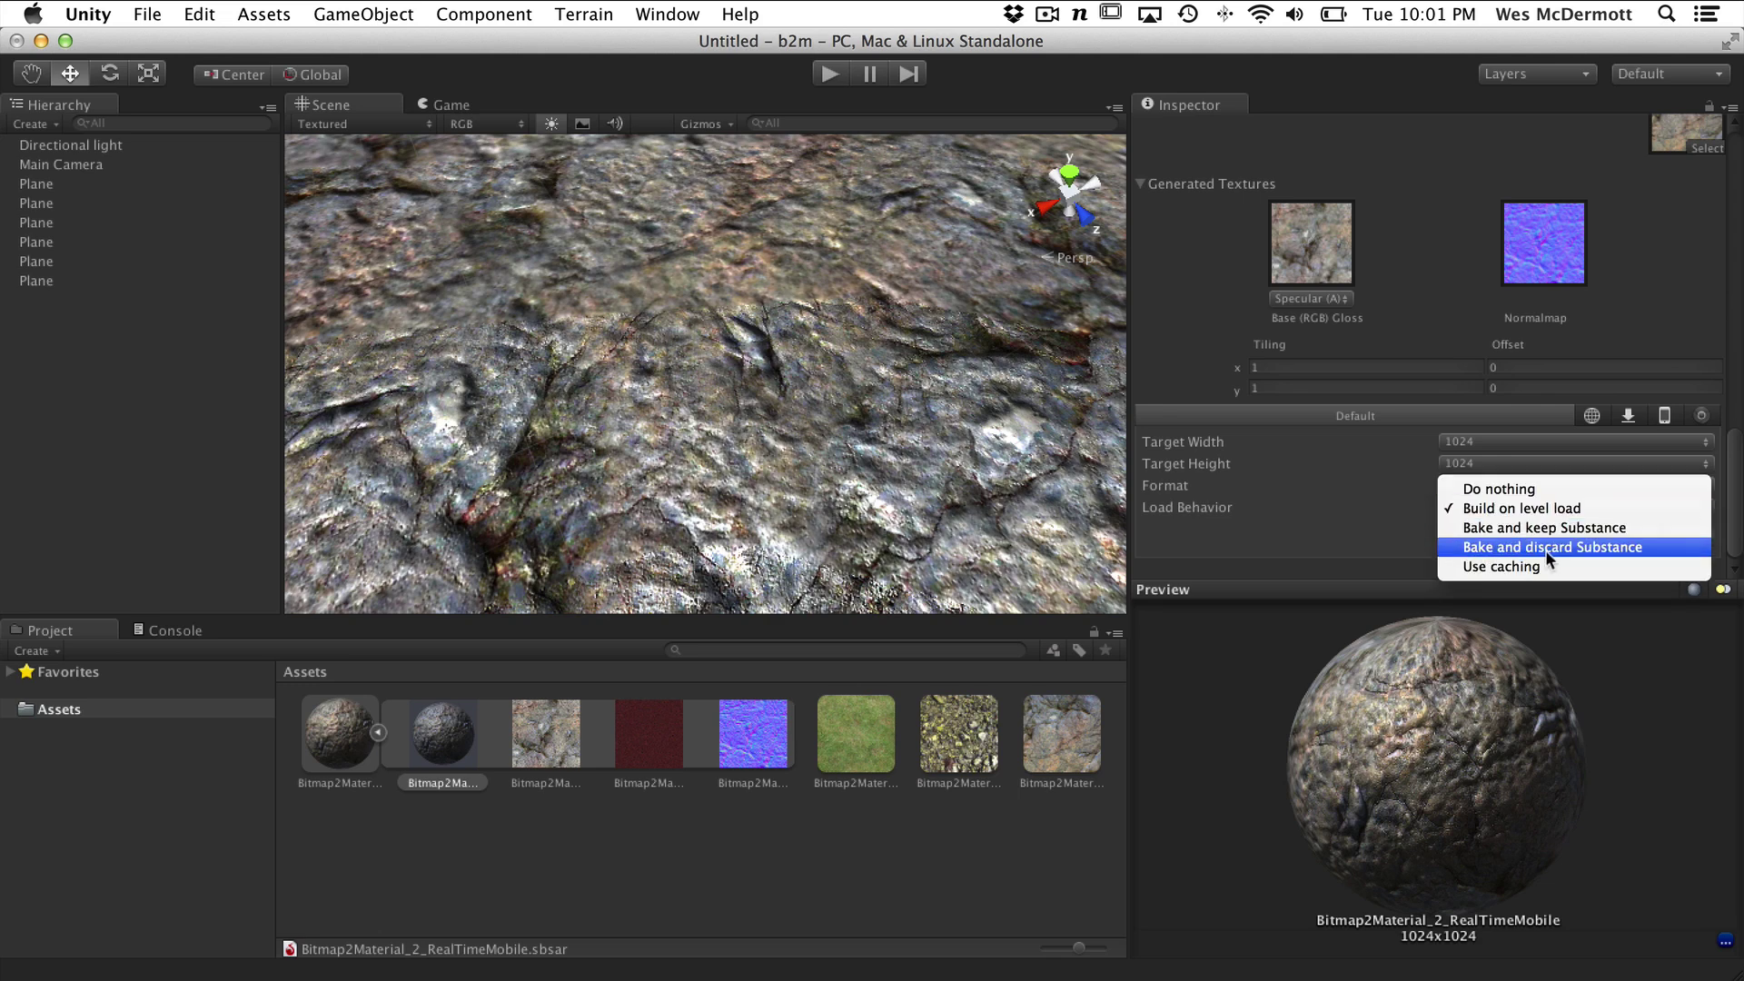
click(1267, 529)
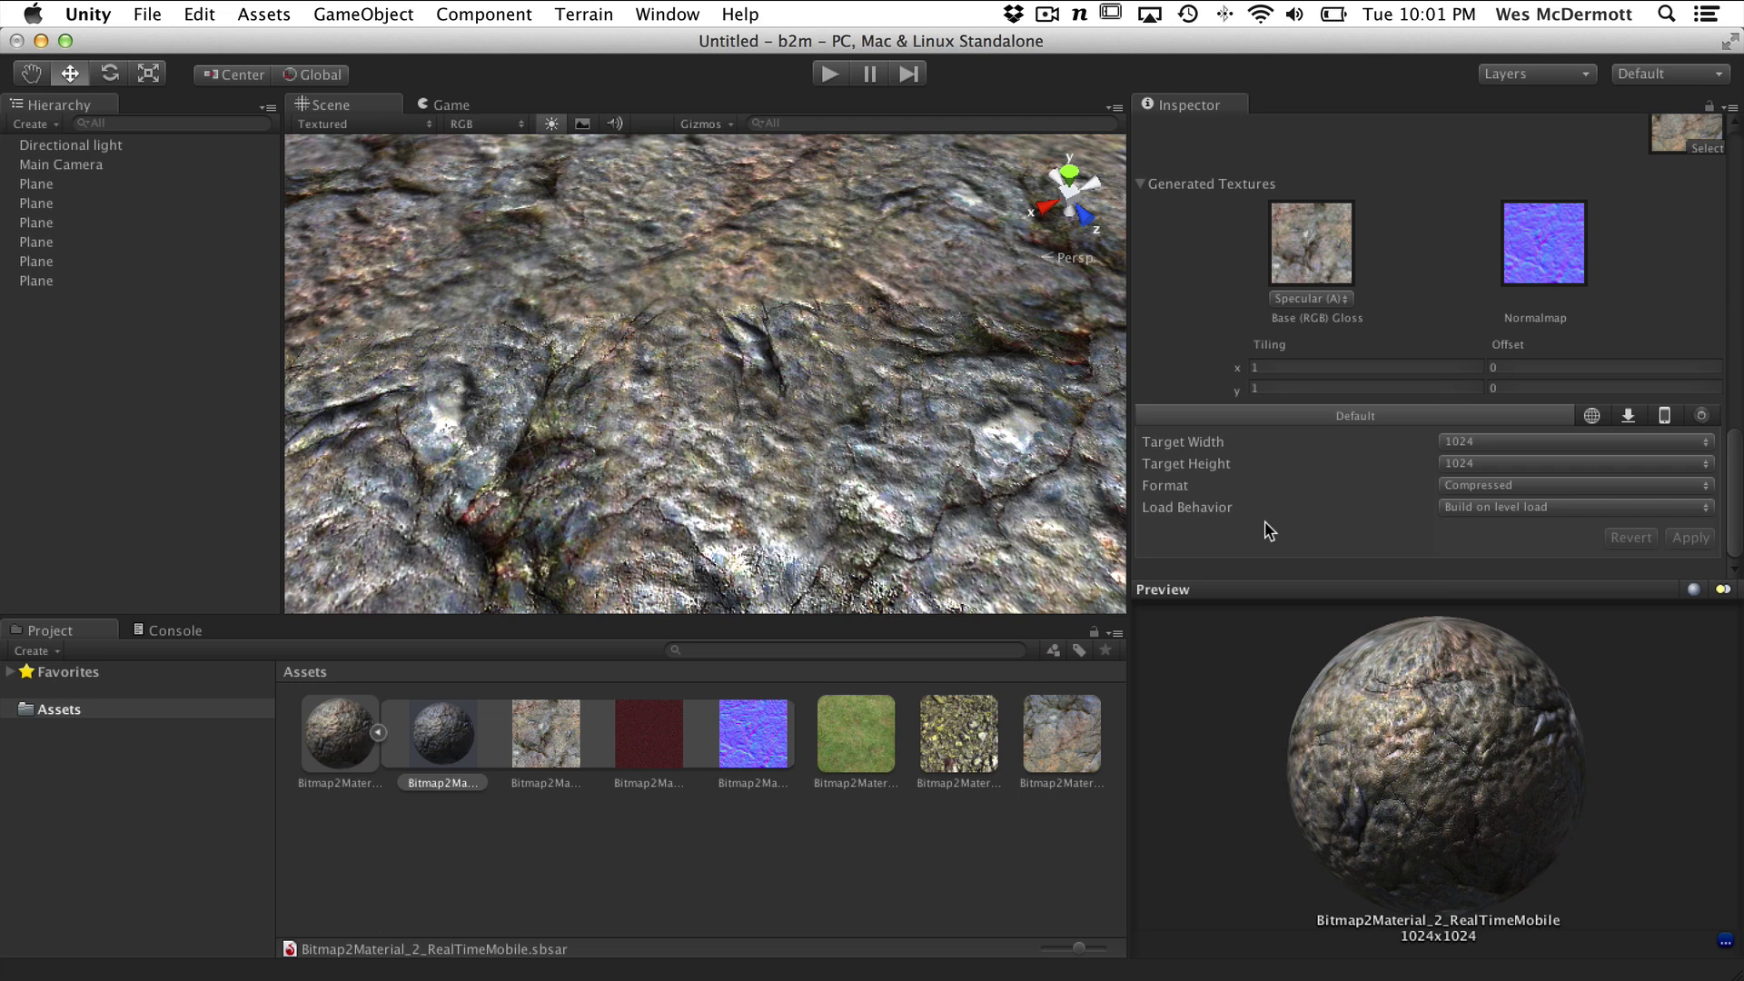
Set the substance's Load Behavior to Use caching and apply the change
click(1501, 509)
click(1484, 567)
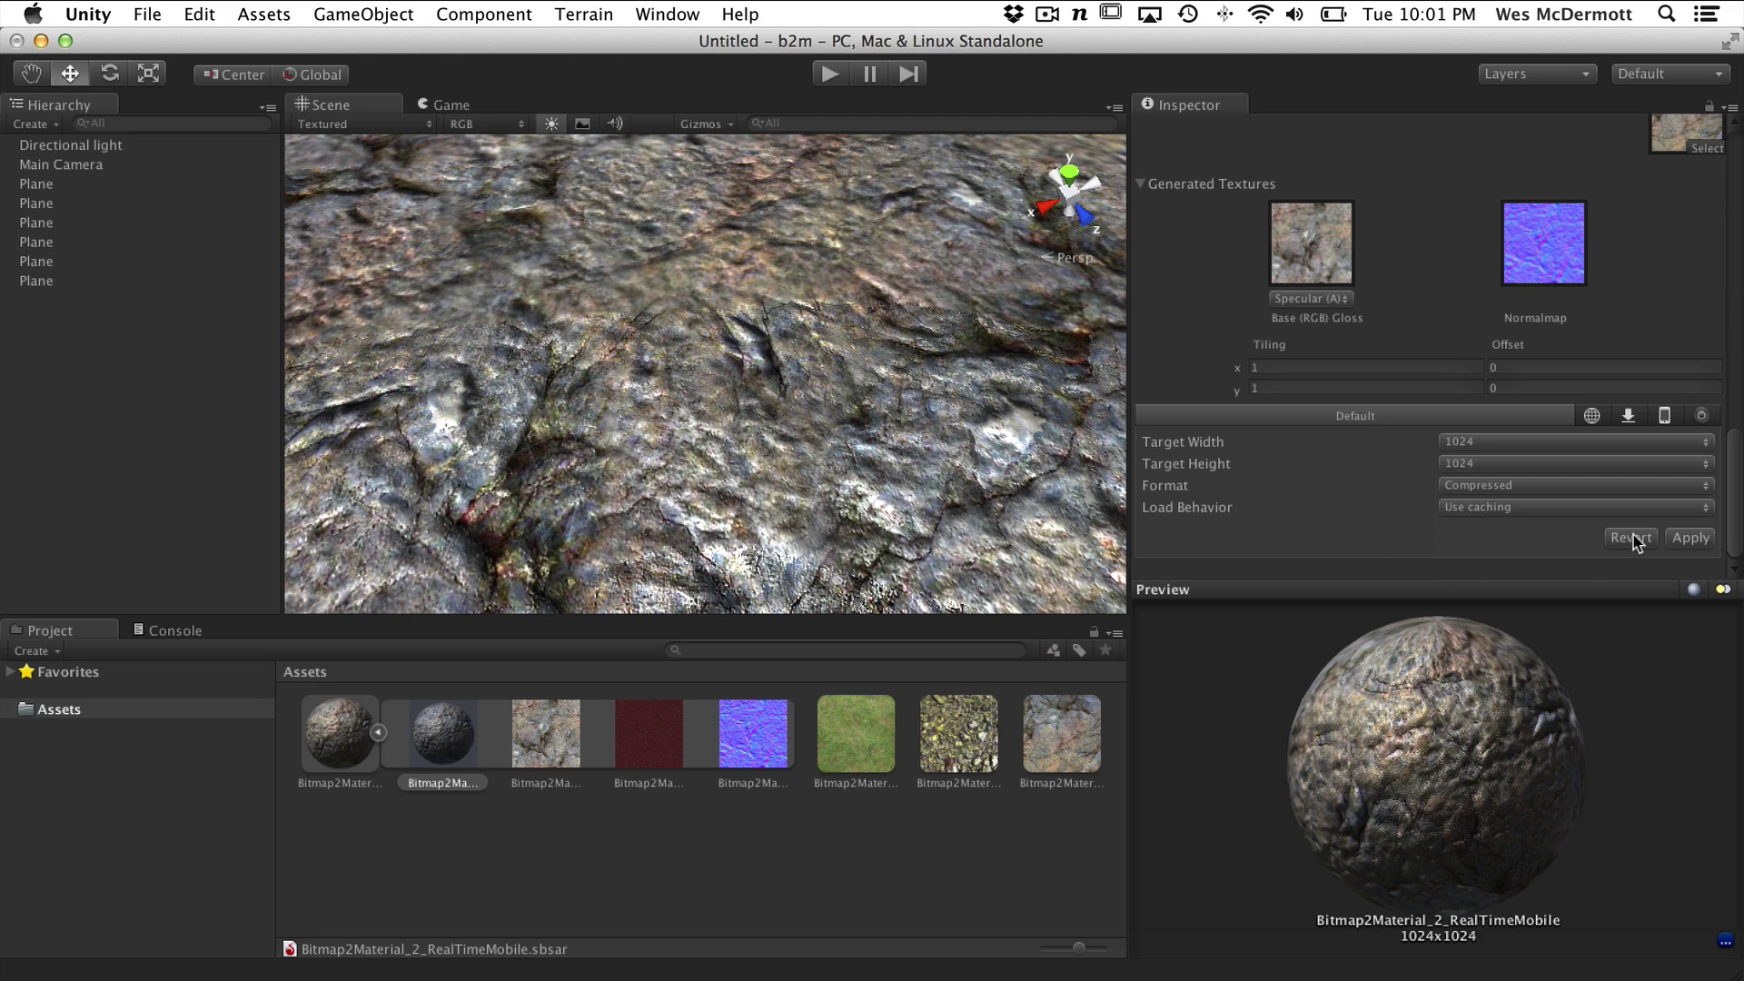
click(1690, 537)
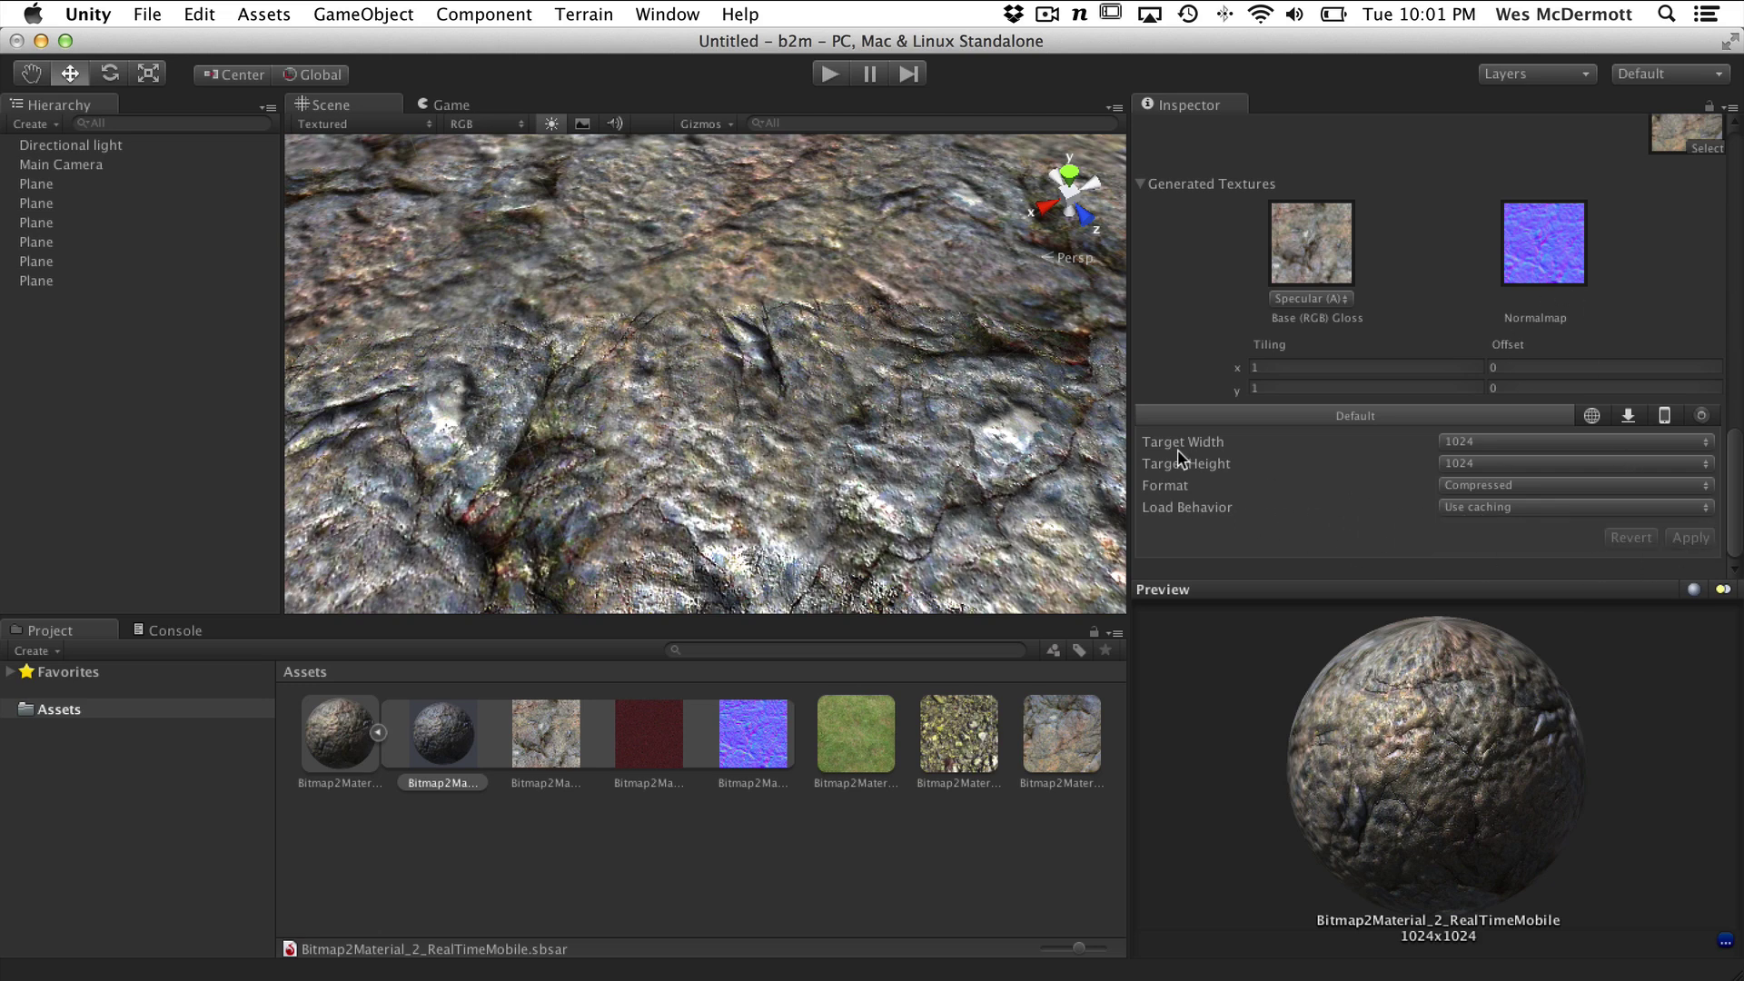
alt+drag(709, 496, 685, 397)
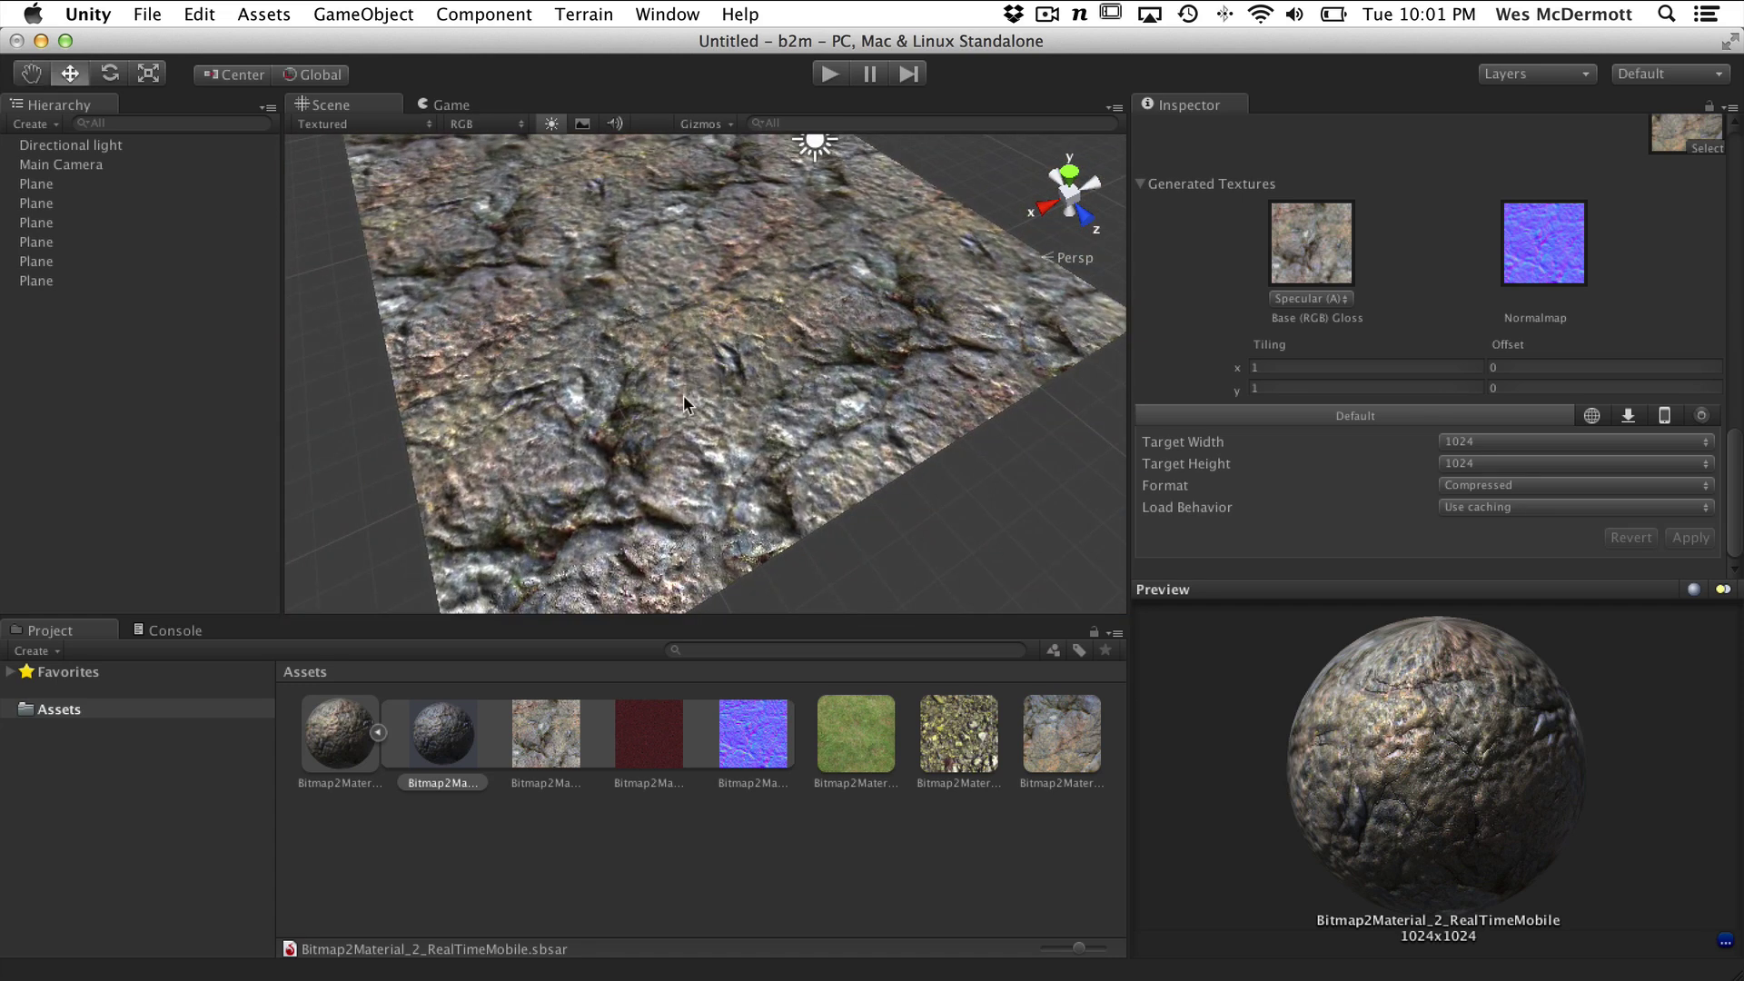